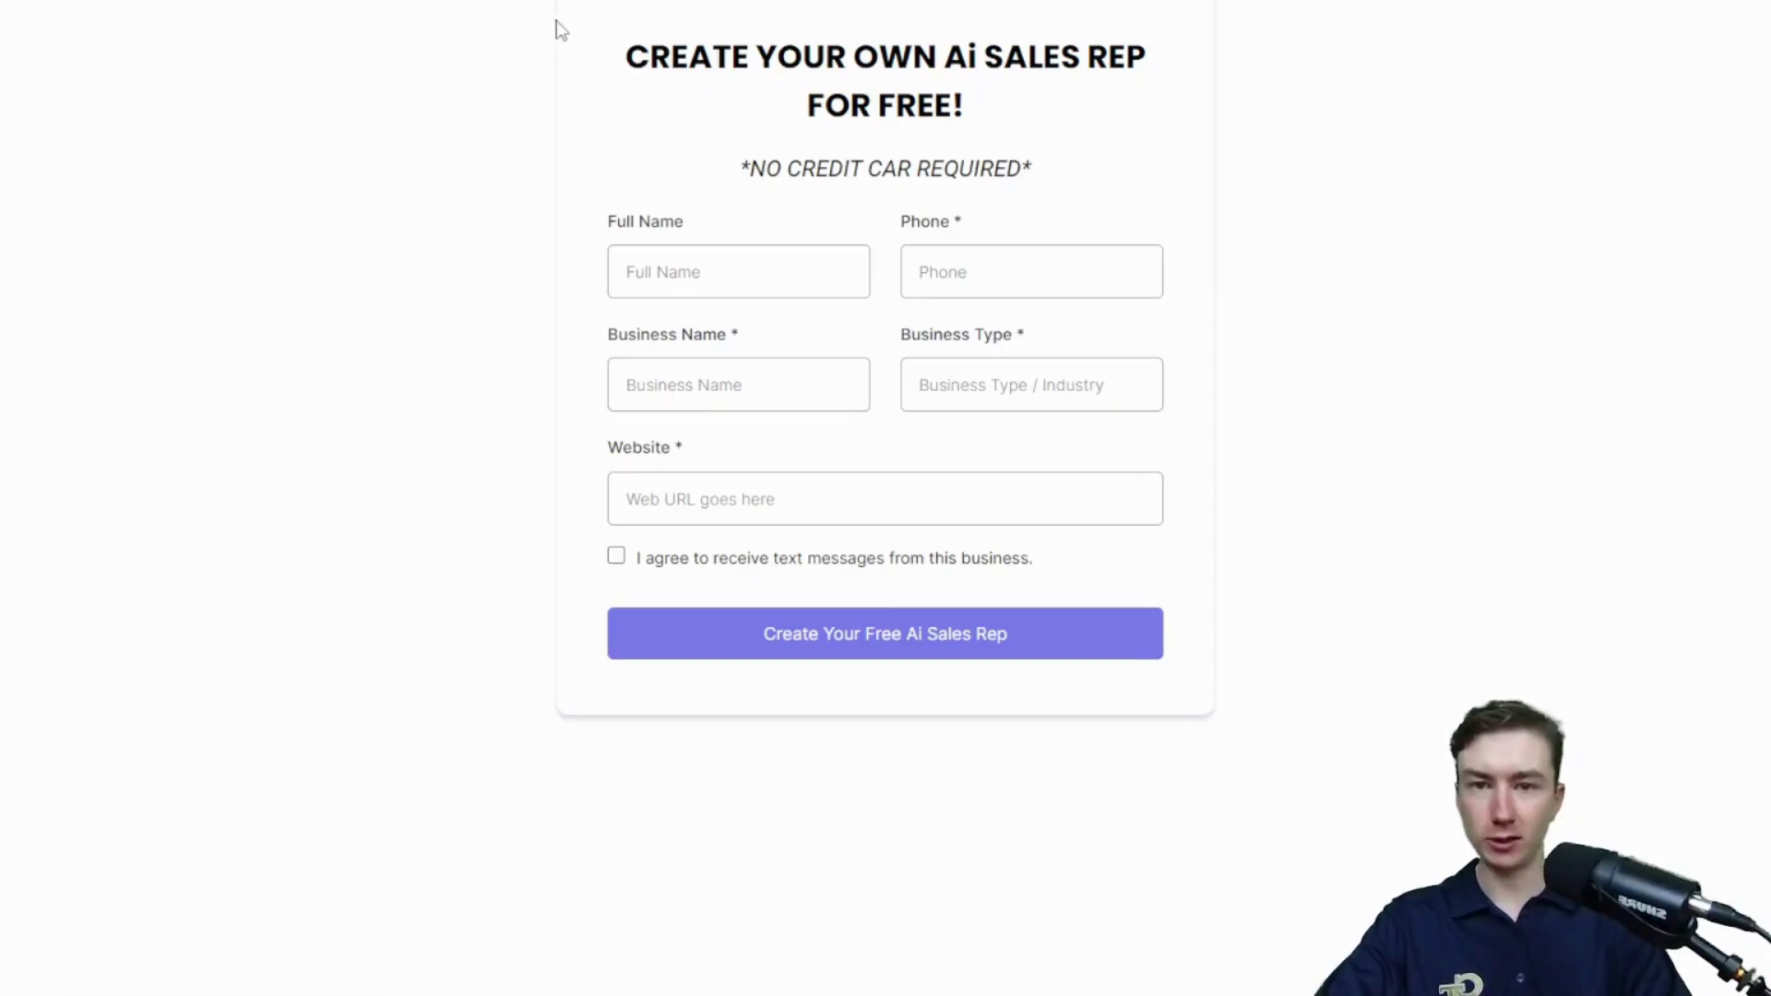
# - Review the existing workflow's Make A Test Bot step settings in the builder
pyautogui.click(699, 261)
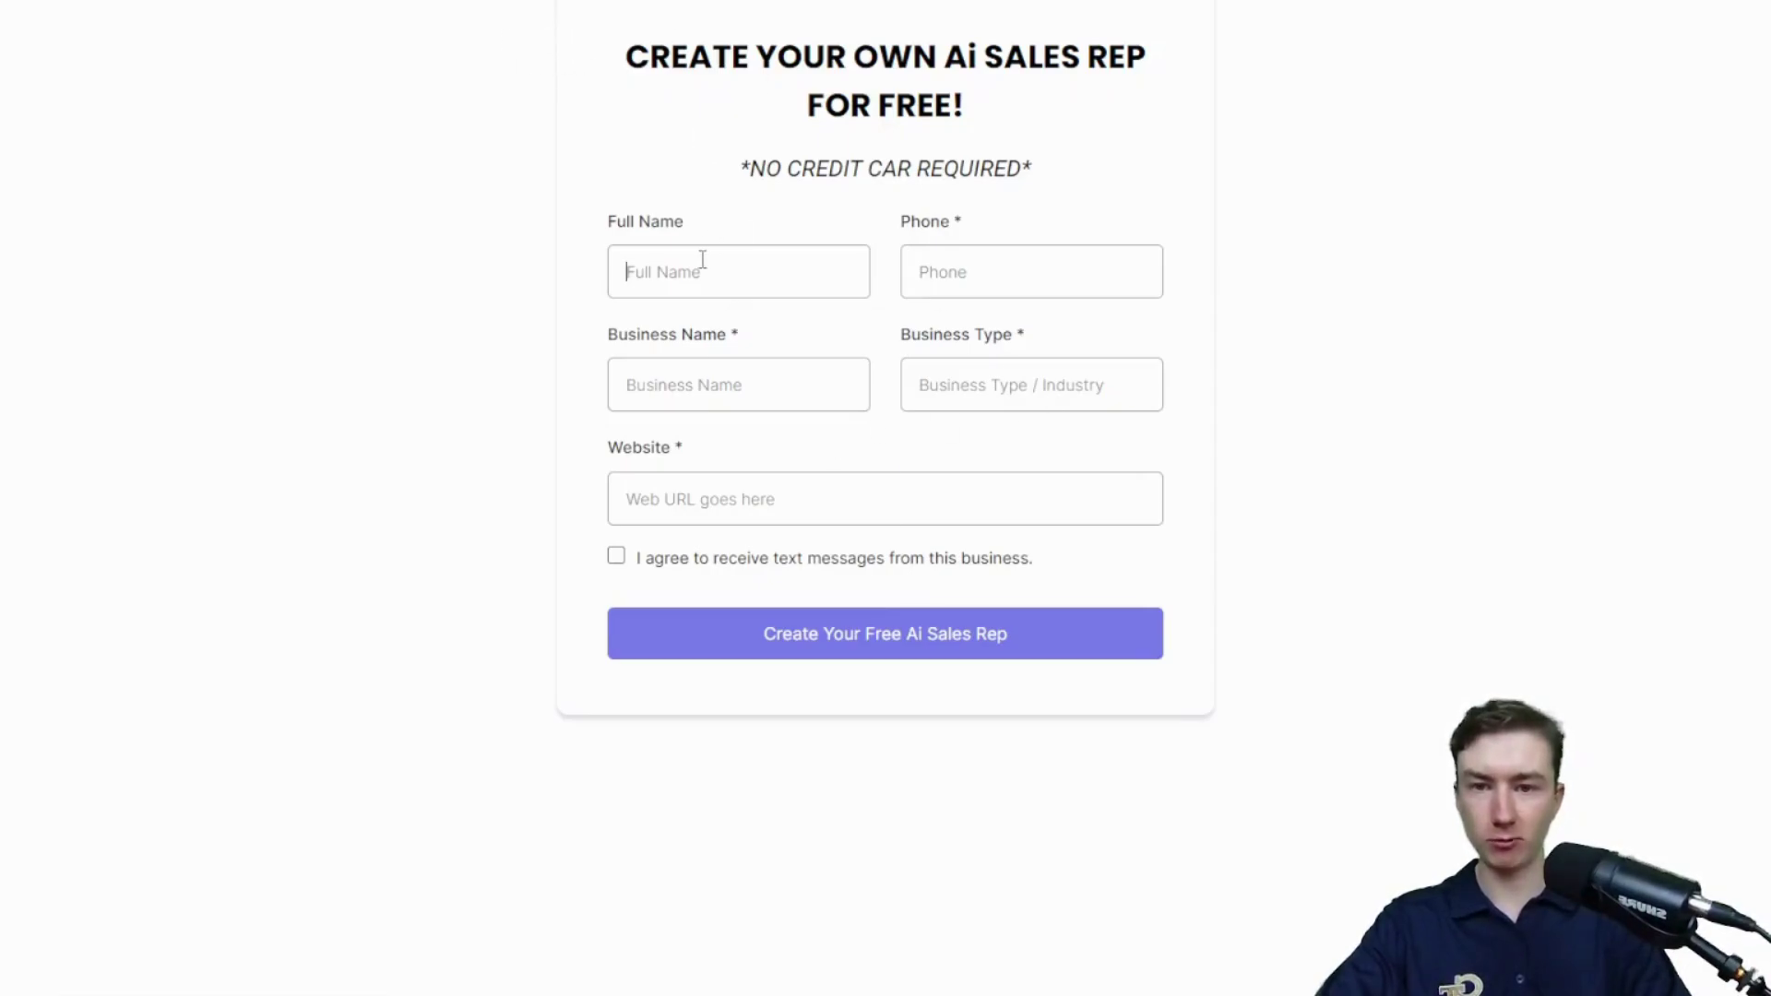
pyautogui.click(585, 373)
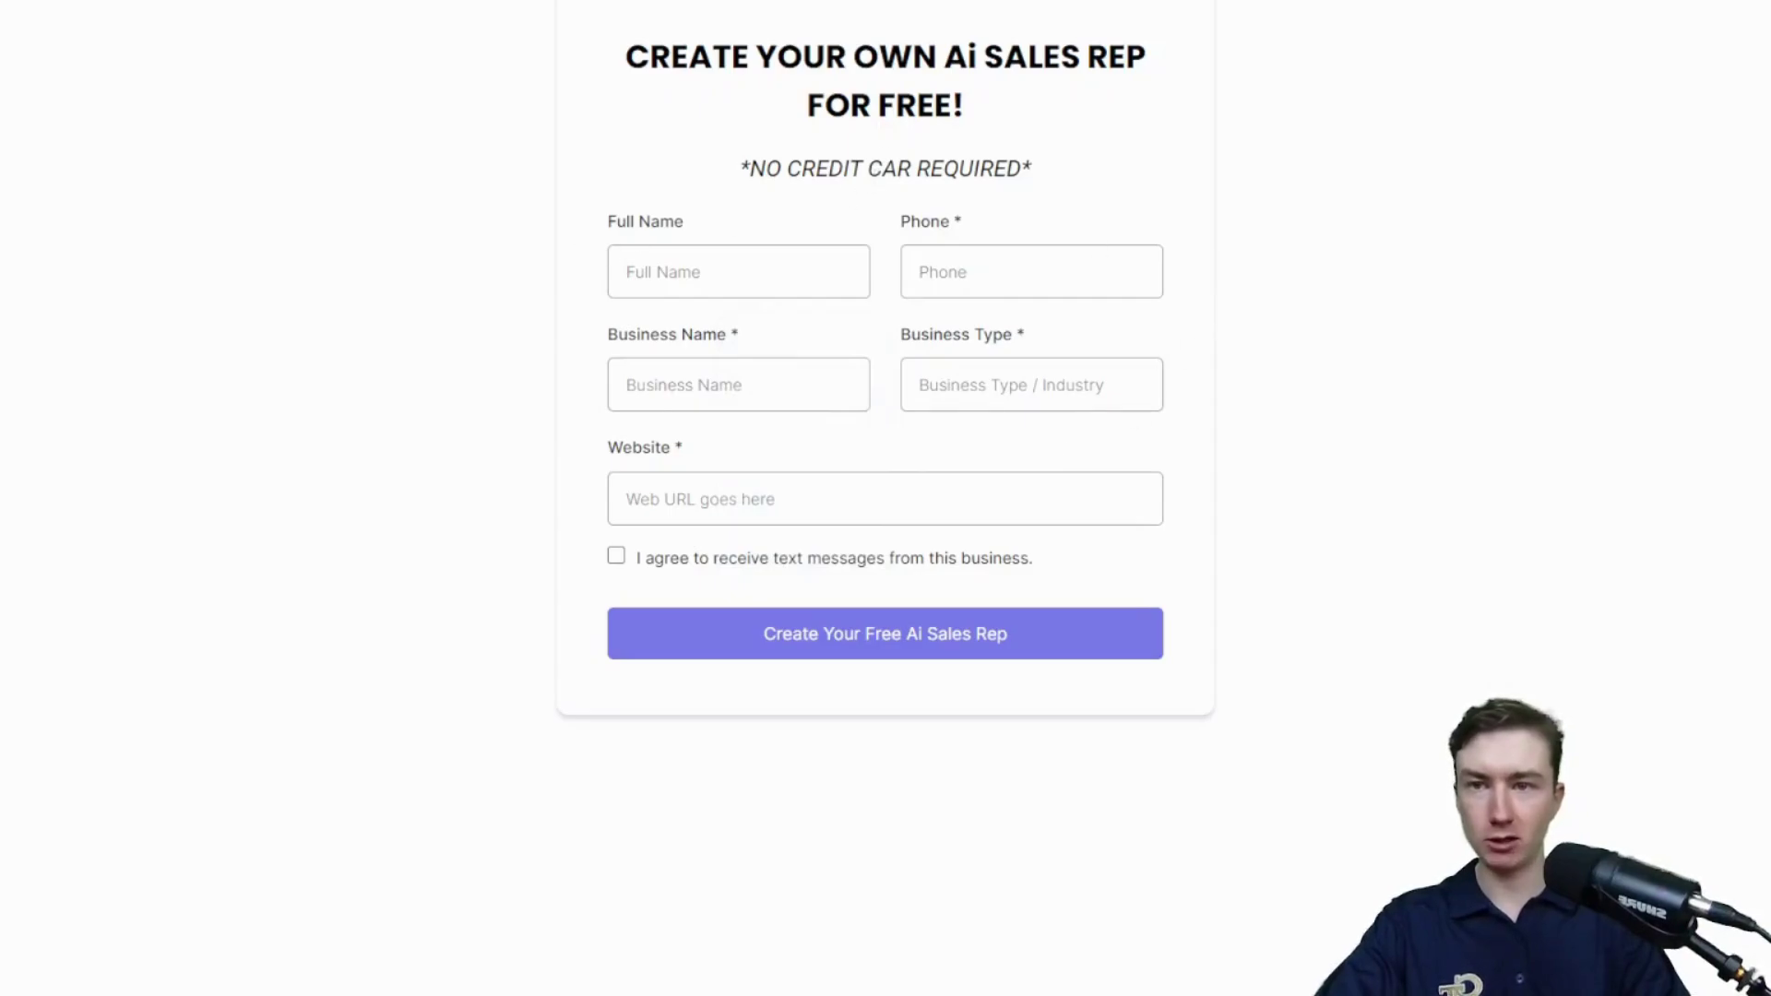
pyautogui.click(139, 3)
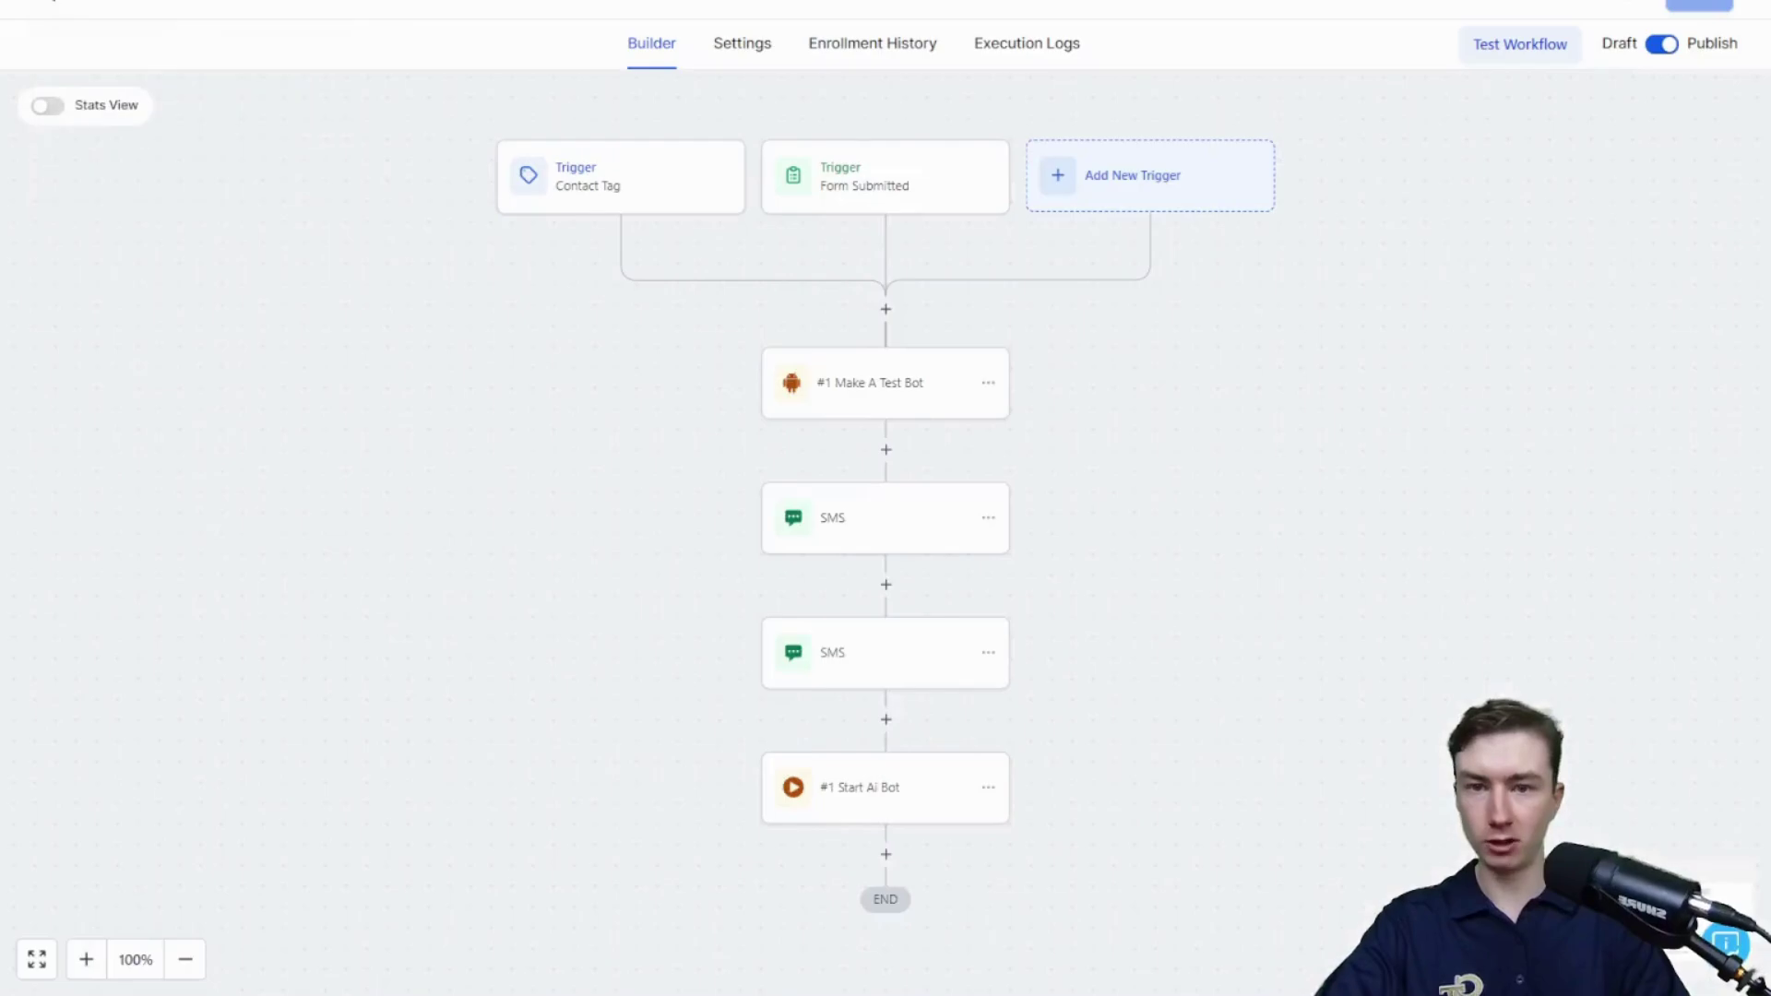
pyautogui.scroll(-1, 937, 364)
pyautogui.scroll(1, 830, 396)
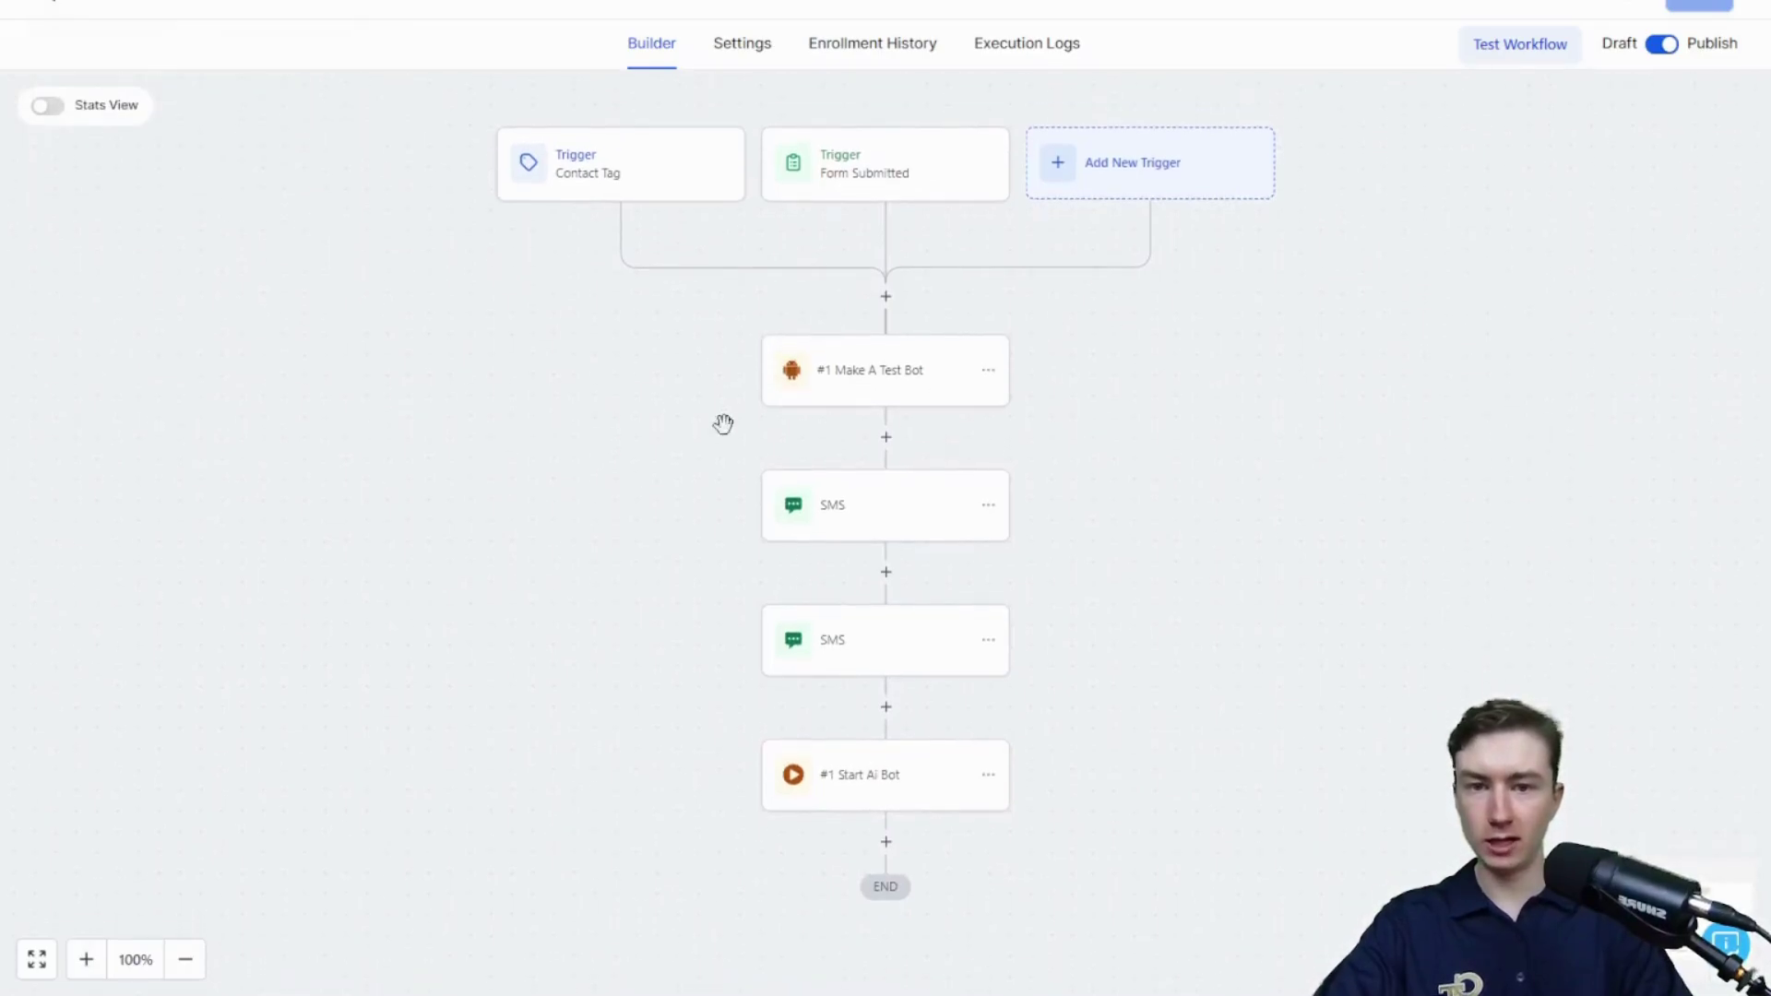
pyautogui.click(850, 377)
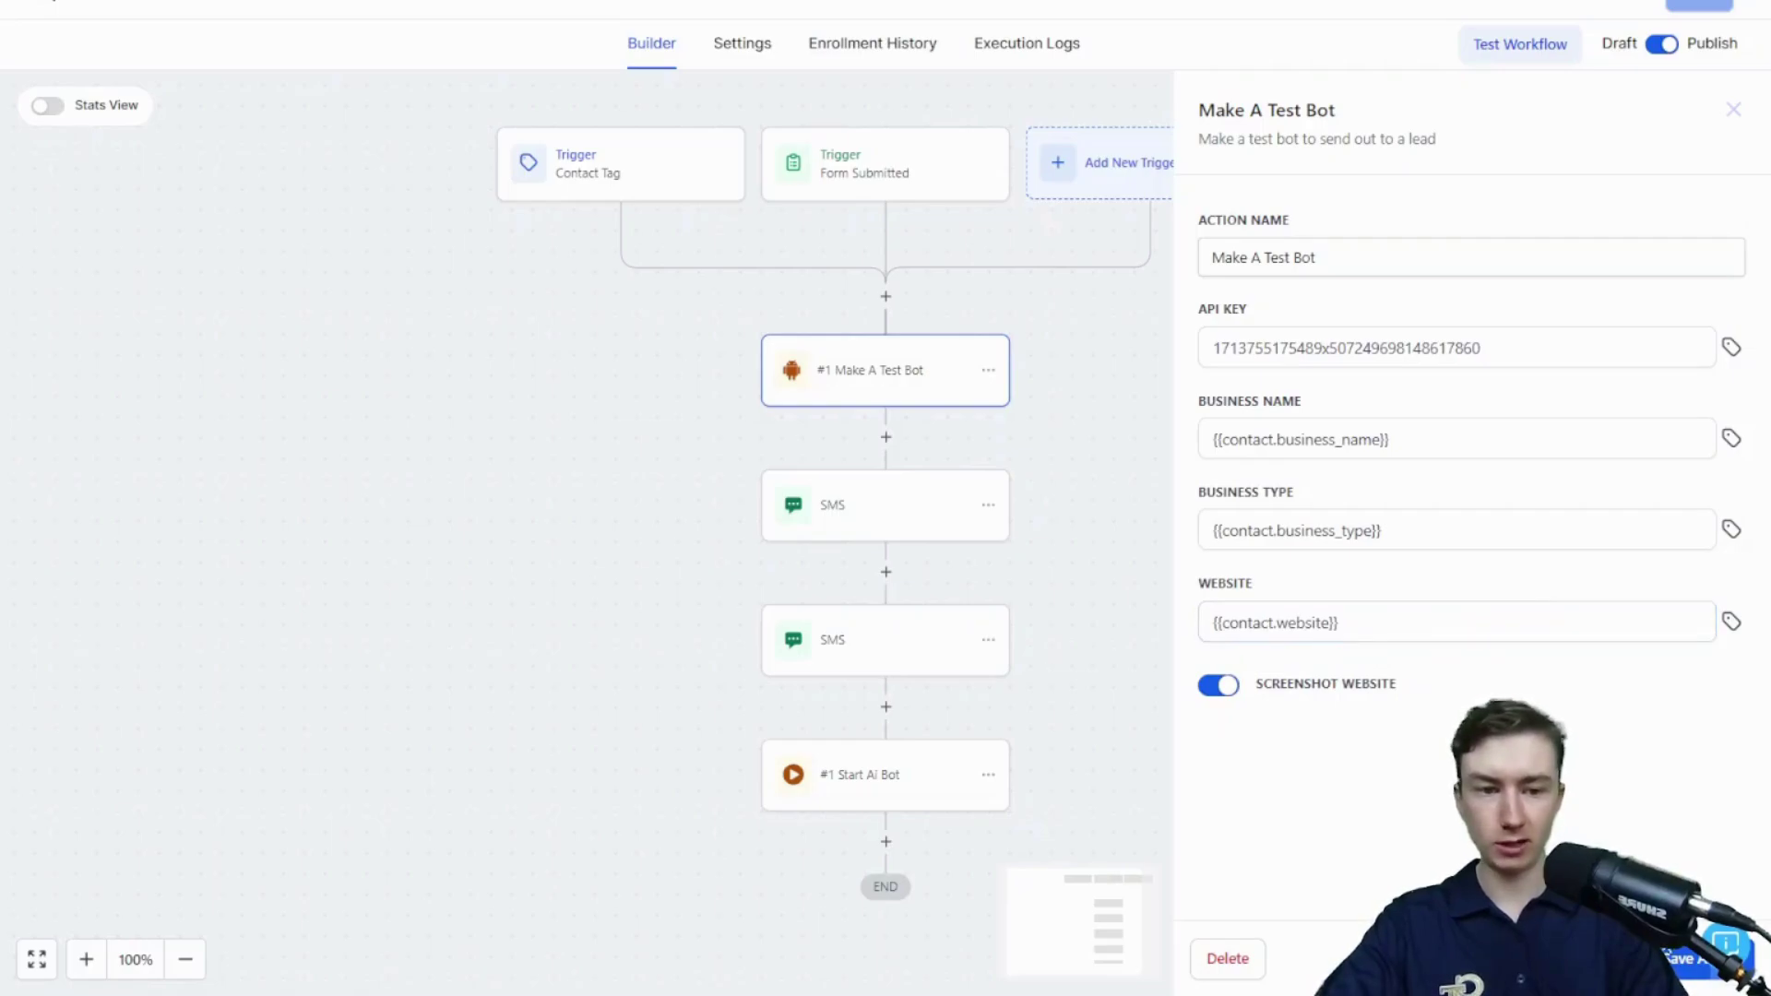
pyautogui.click(1734, 108)
pyautogui.moveTo(1354, 510); pyautogui.dragTo(1380, 412)
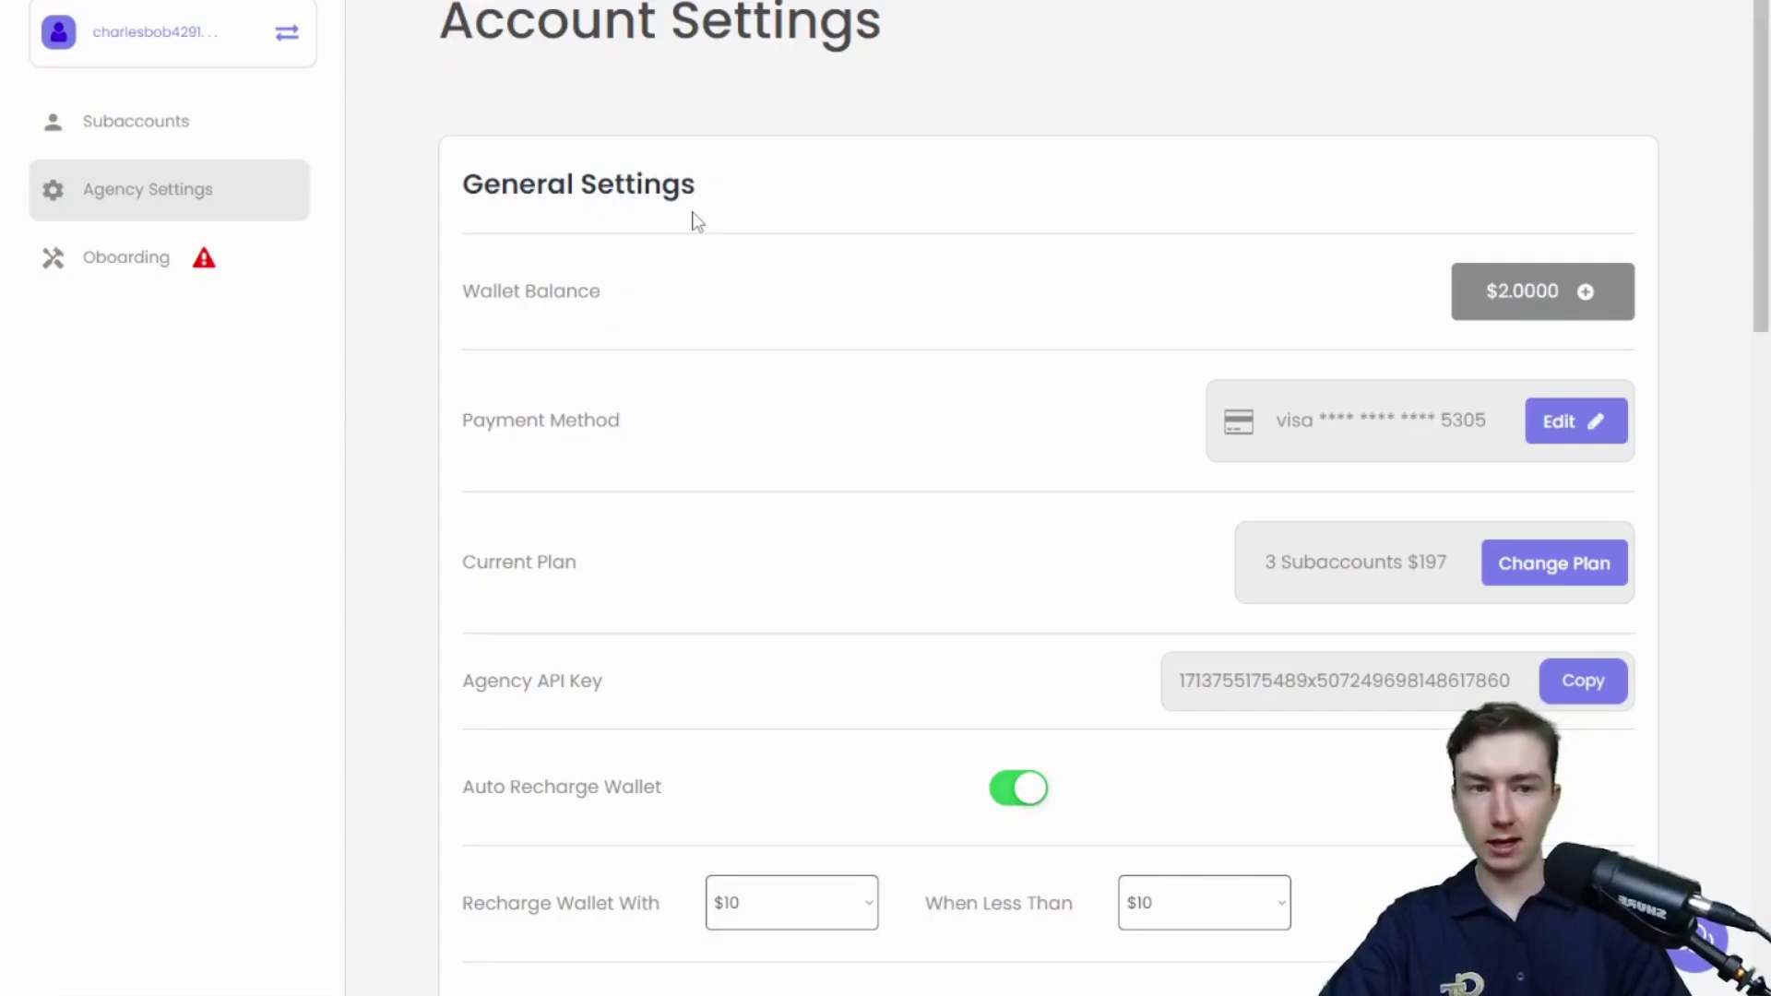
# - Copy the Test Bot Maker marketplace integration URL from the Extras card at the bottom
pyautogui.scroll(-15, 696, 221)
pyautogui.scroll(-3, 696, 221)
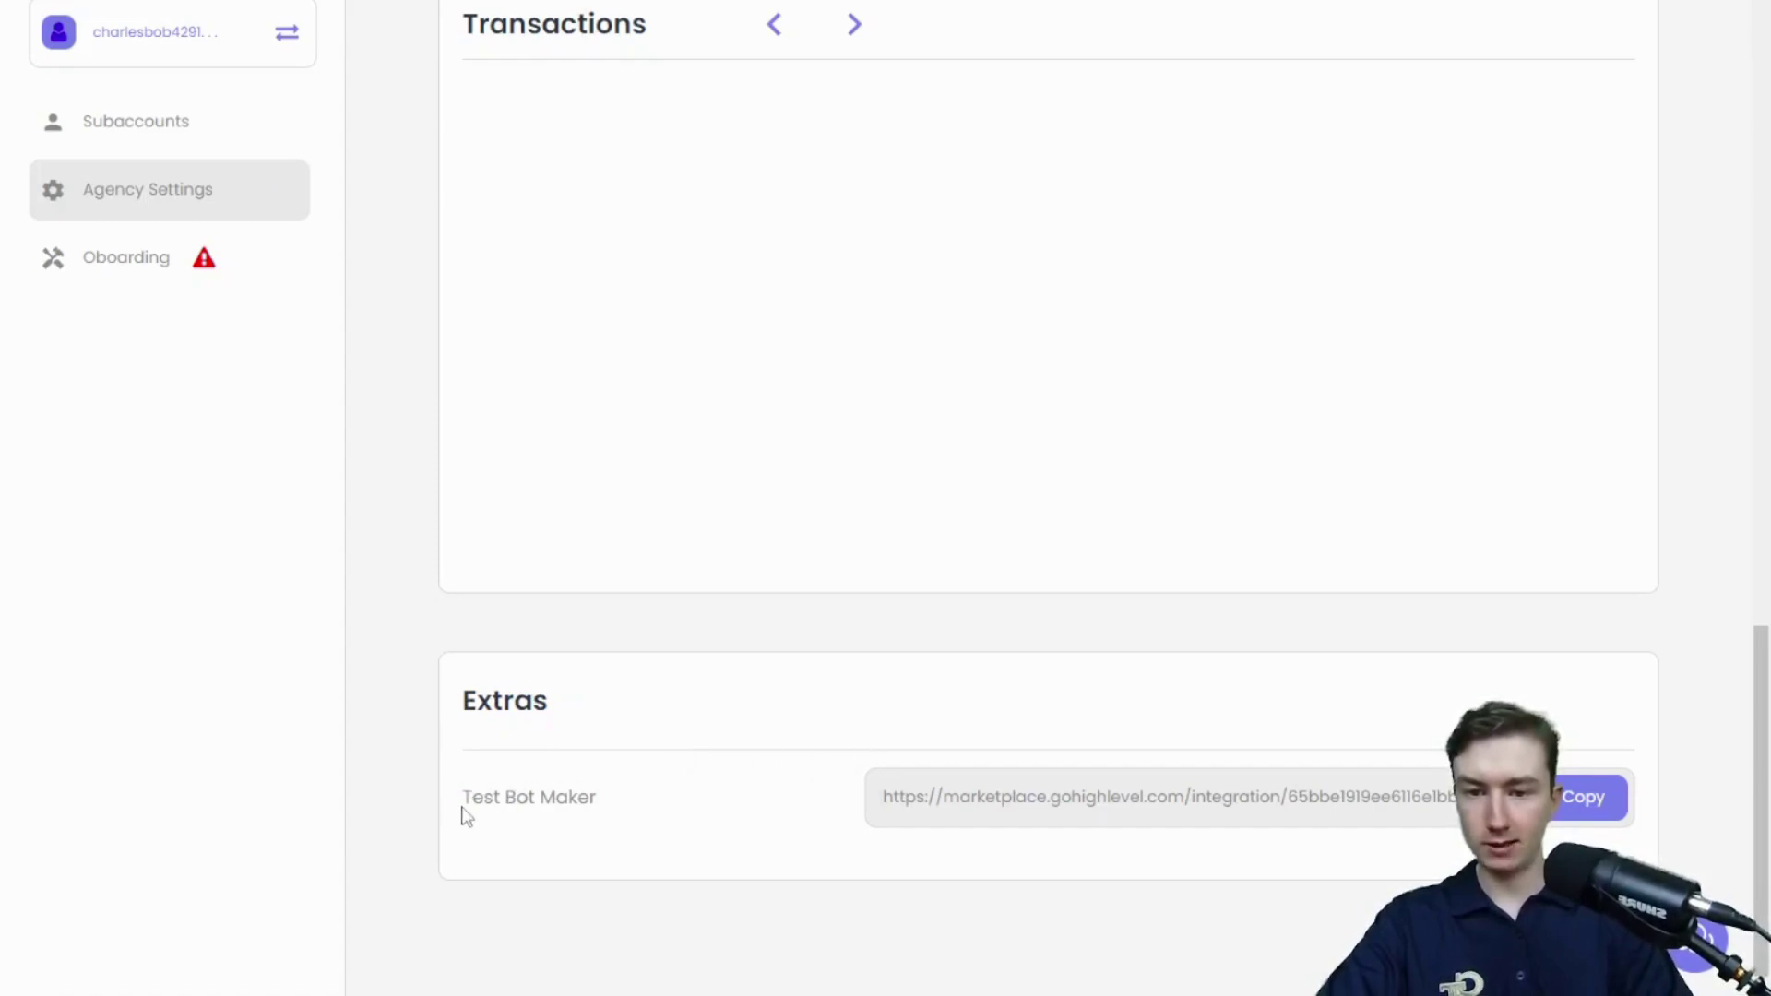
pyautogui.click(1619, 807)
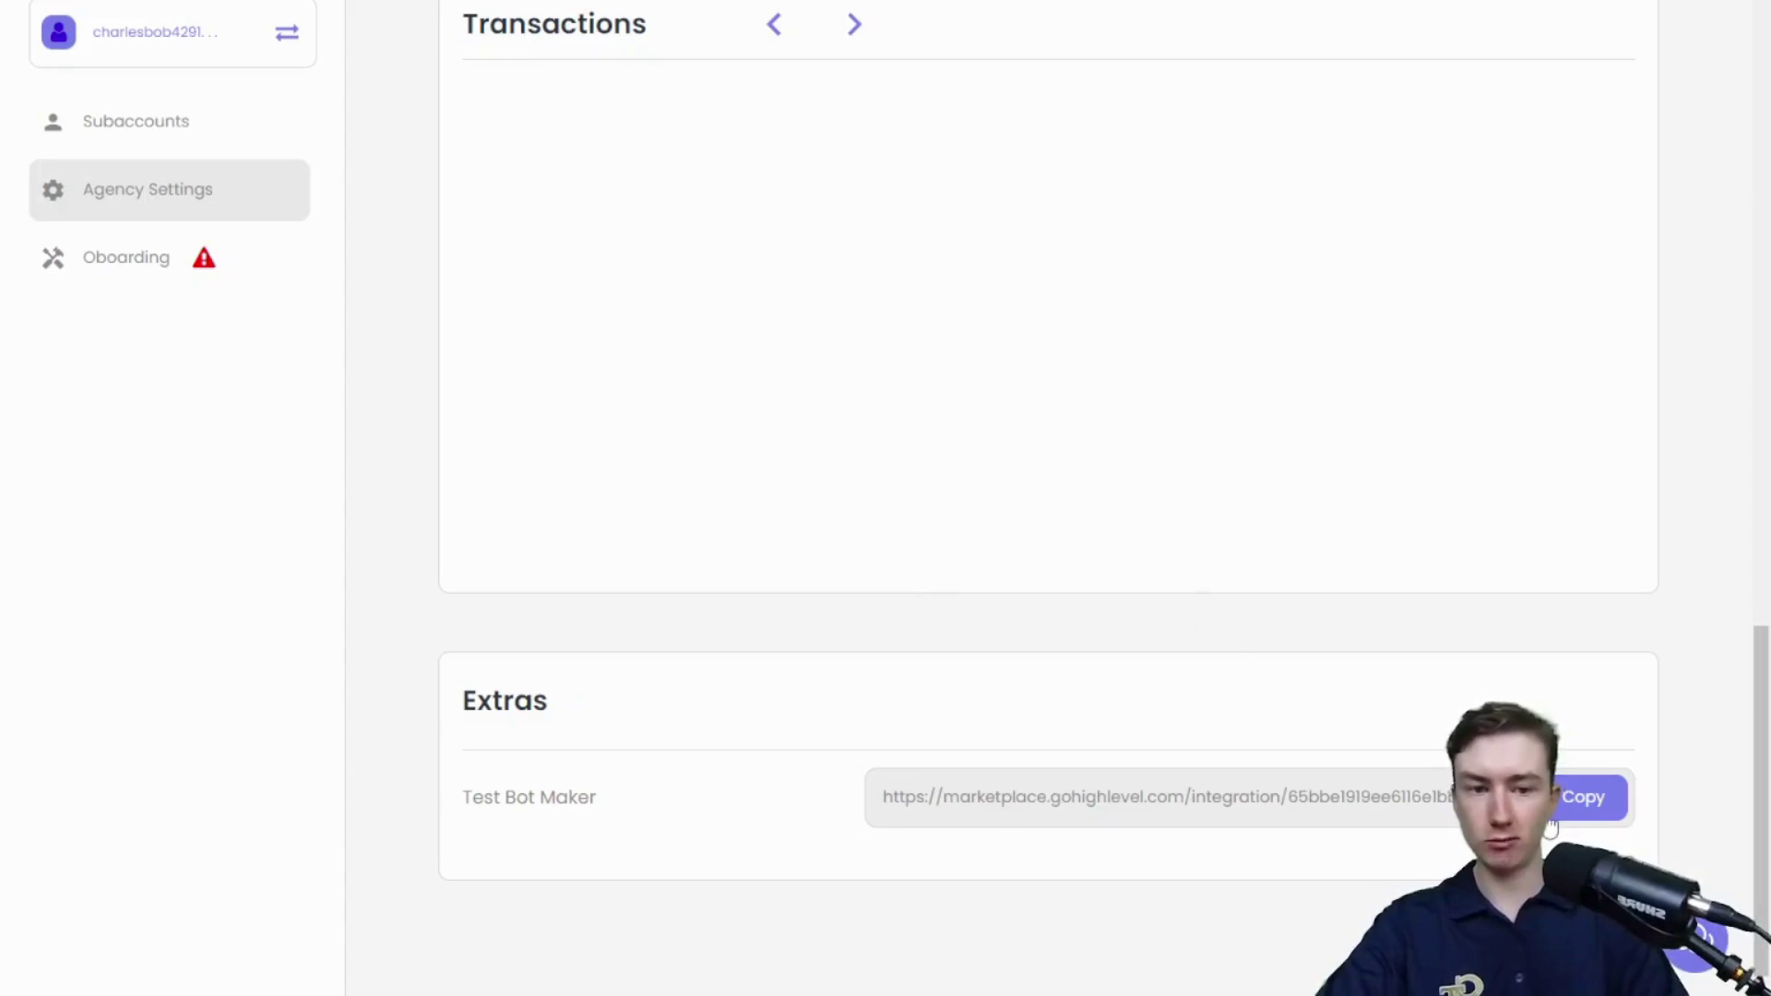
# - Open the Test Bot Maker marketplace page from the integration link in a new tab
pyautogui.press('Return')
pyautogui.hotkey('ctrl', 't')
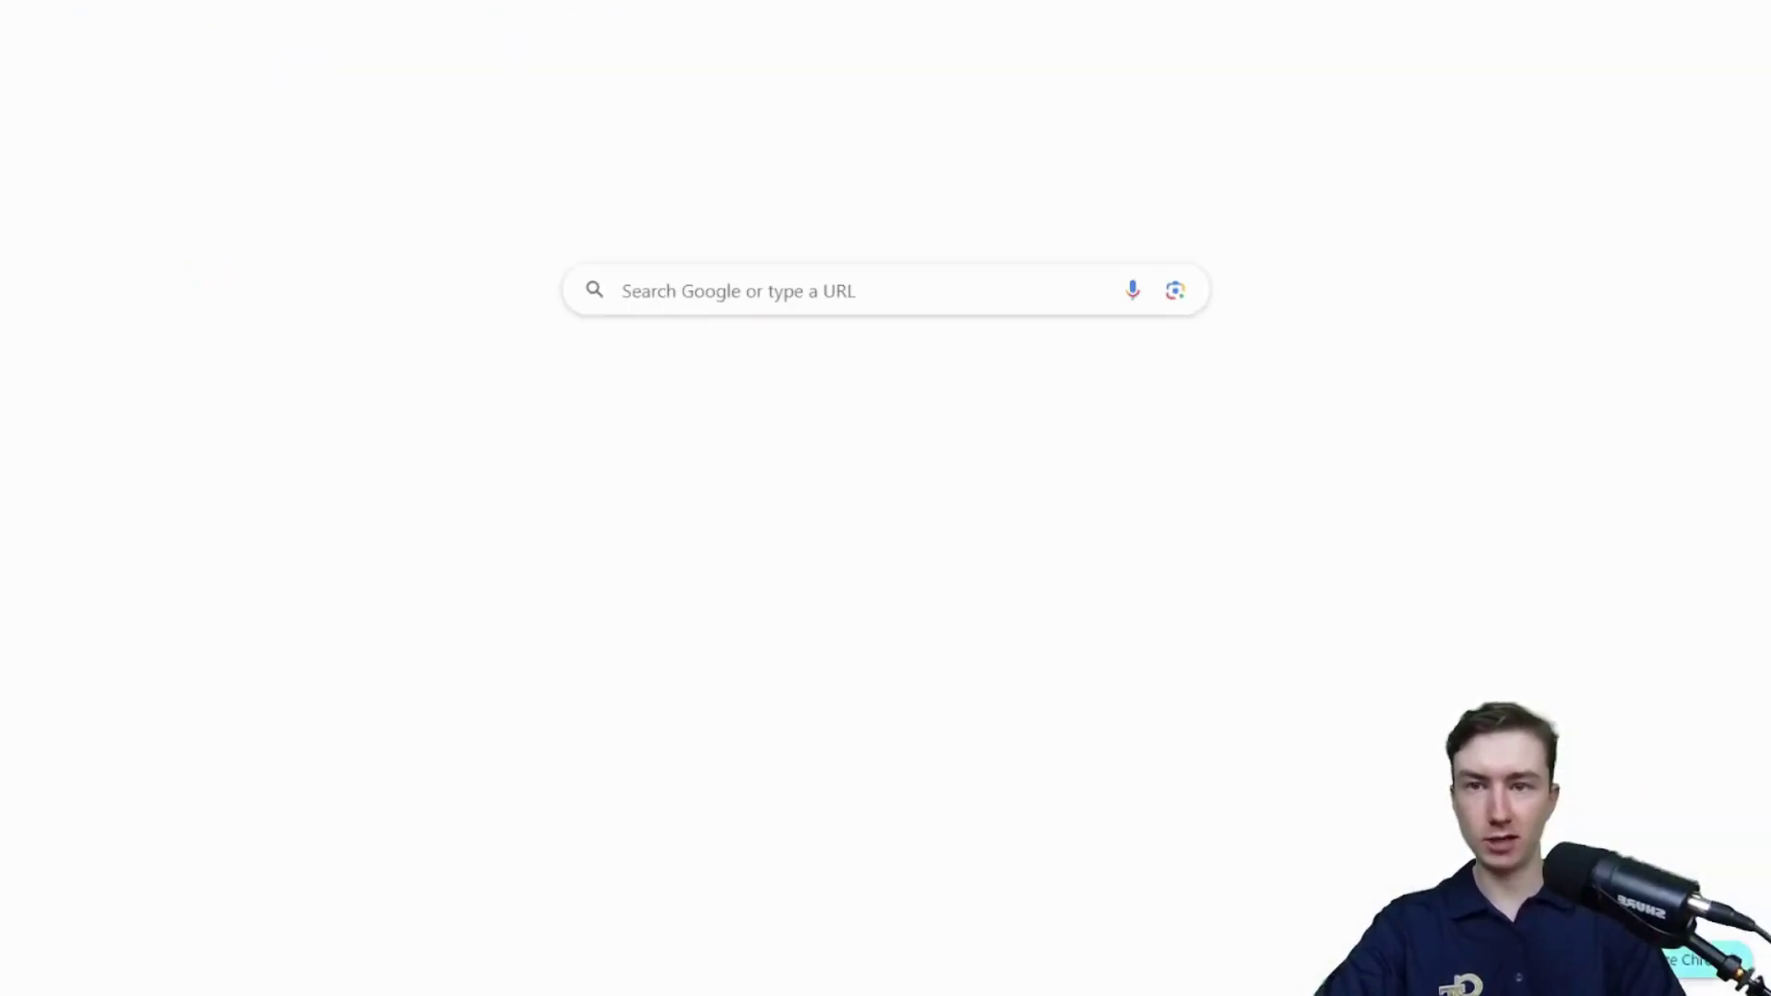
pyautogui.hotkey('ctrl', 'v')
pyautogui.press('Return')
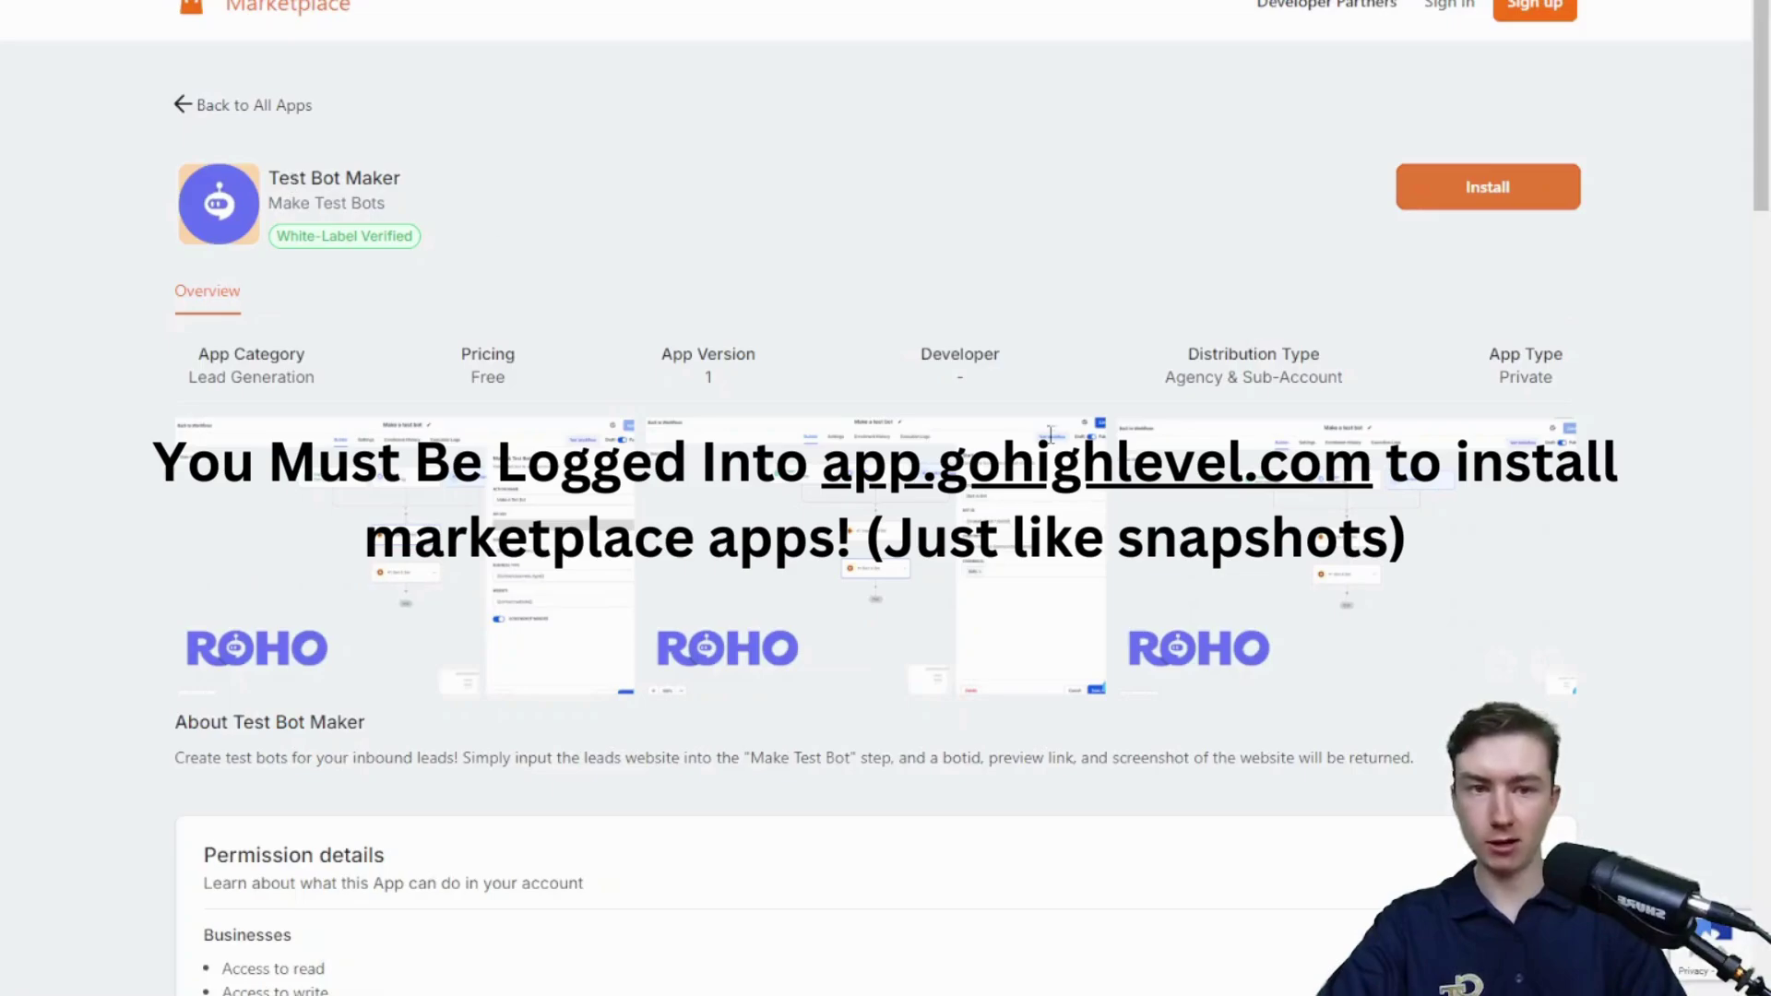
# - Install Test Bot Maker into the ROHO LIVE DEMOS account, up to the API Key field
pyautogui.click(1470, 195)
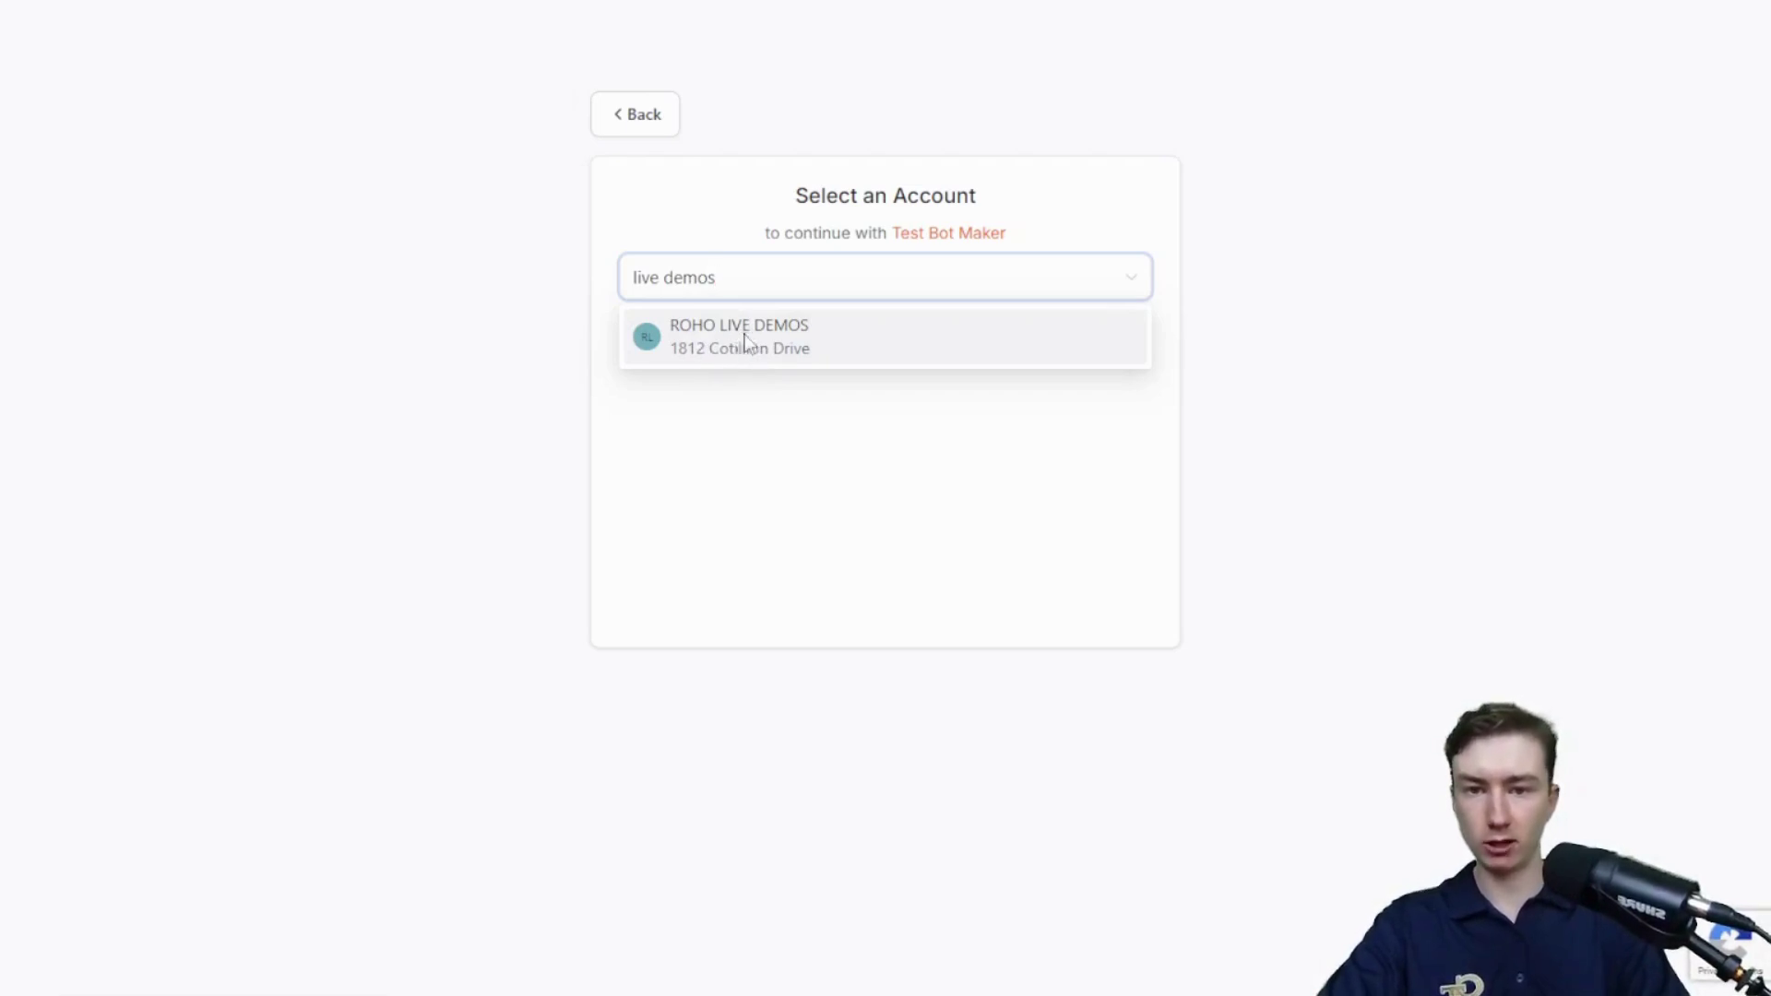
pyautogui.click(745, 342)
pyautogui.click(735, 307)
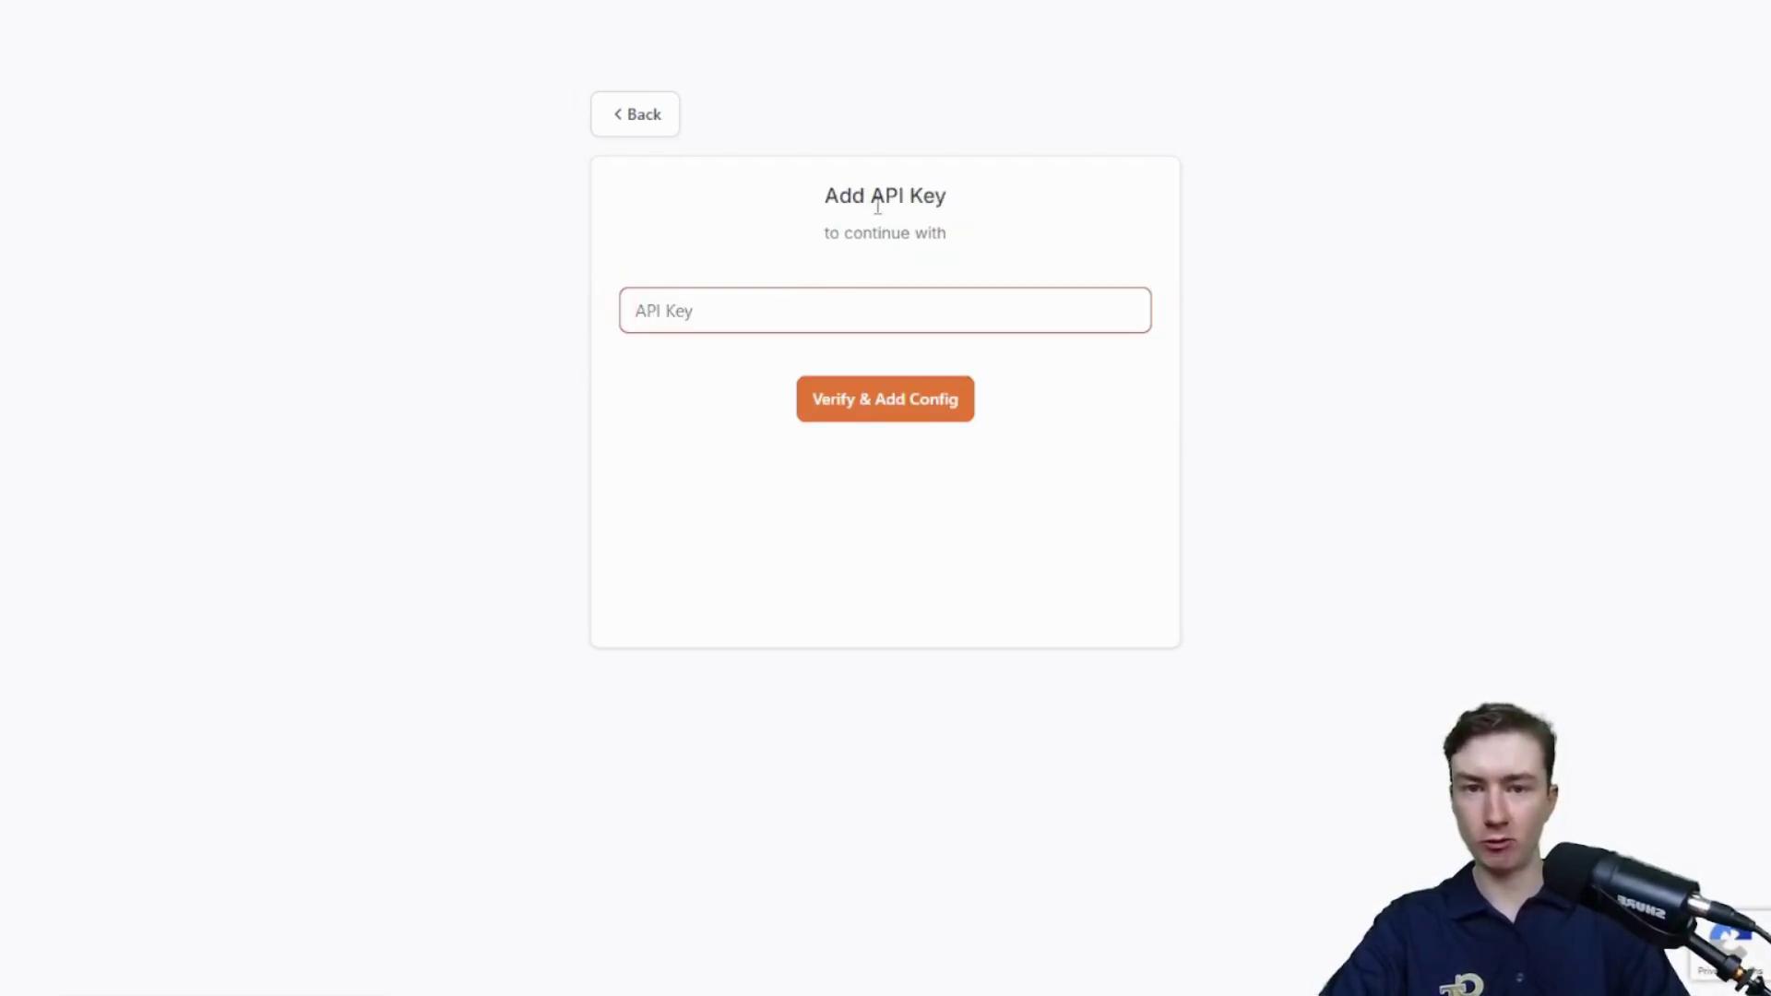
pyautogui.doubleClick(932, 232)
pyautogui.click(879, 291)
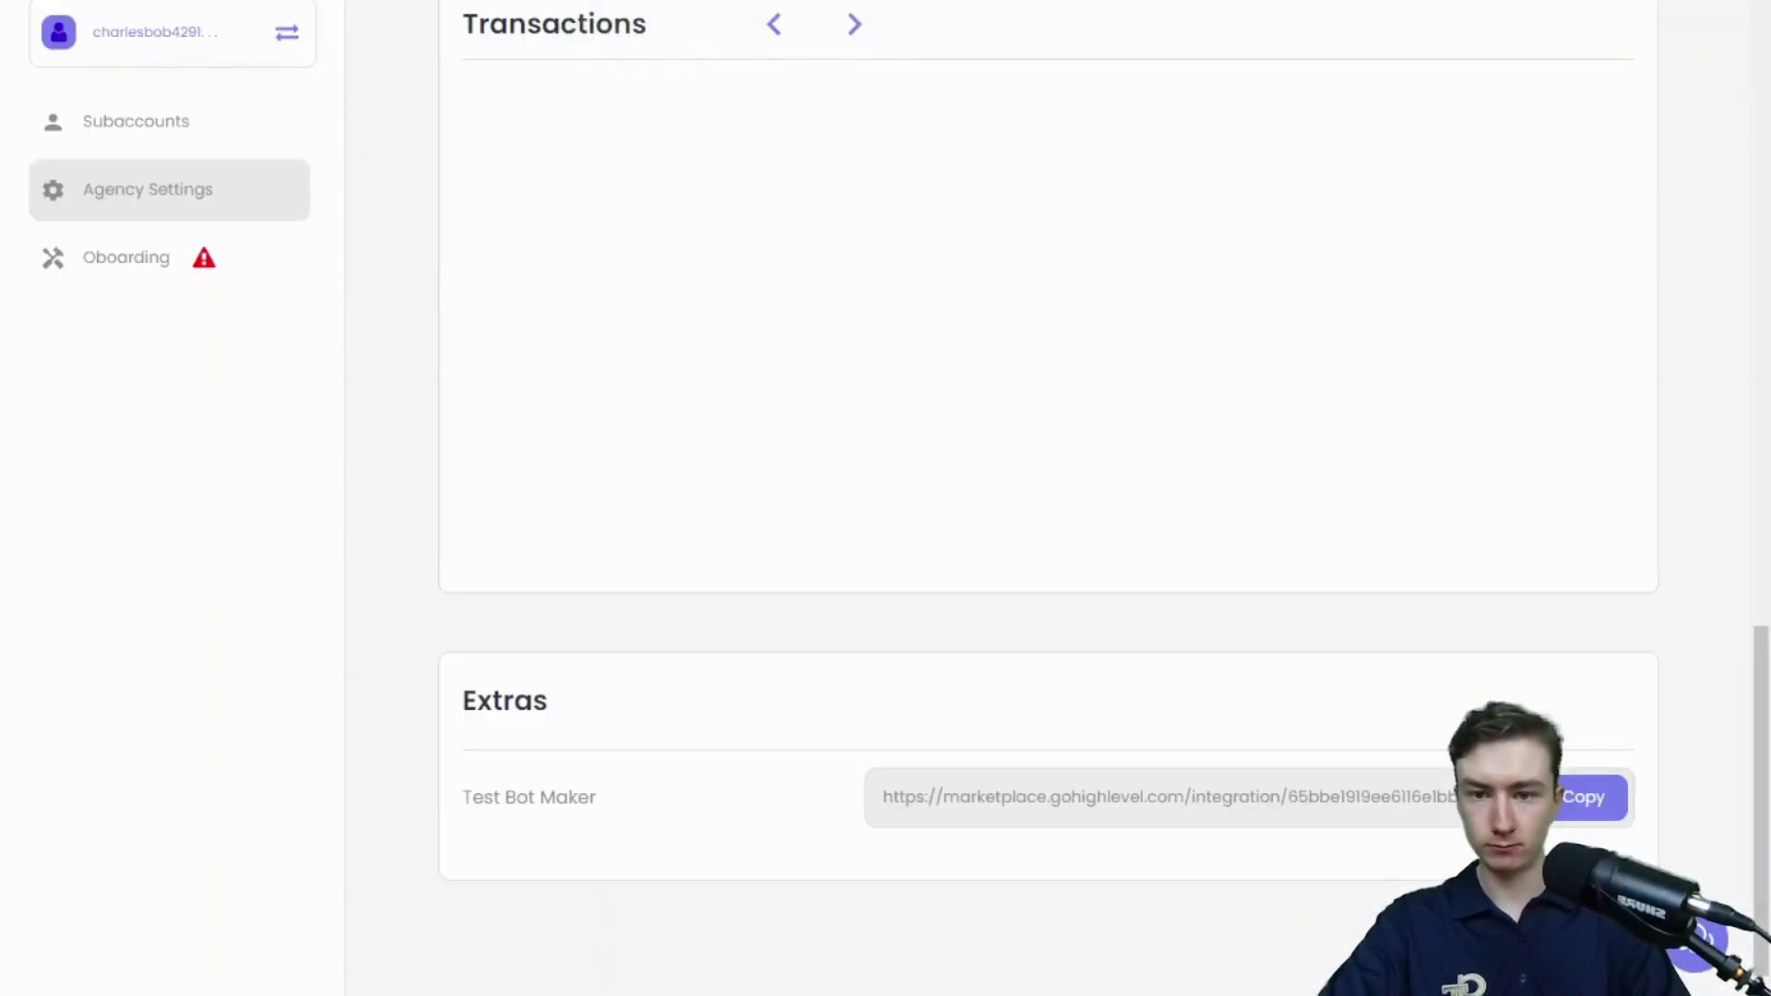
# - Select and copy the Agency API Key at the top of Agency Settings
pyautogui.click(200, 189)
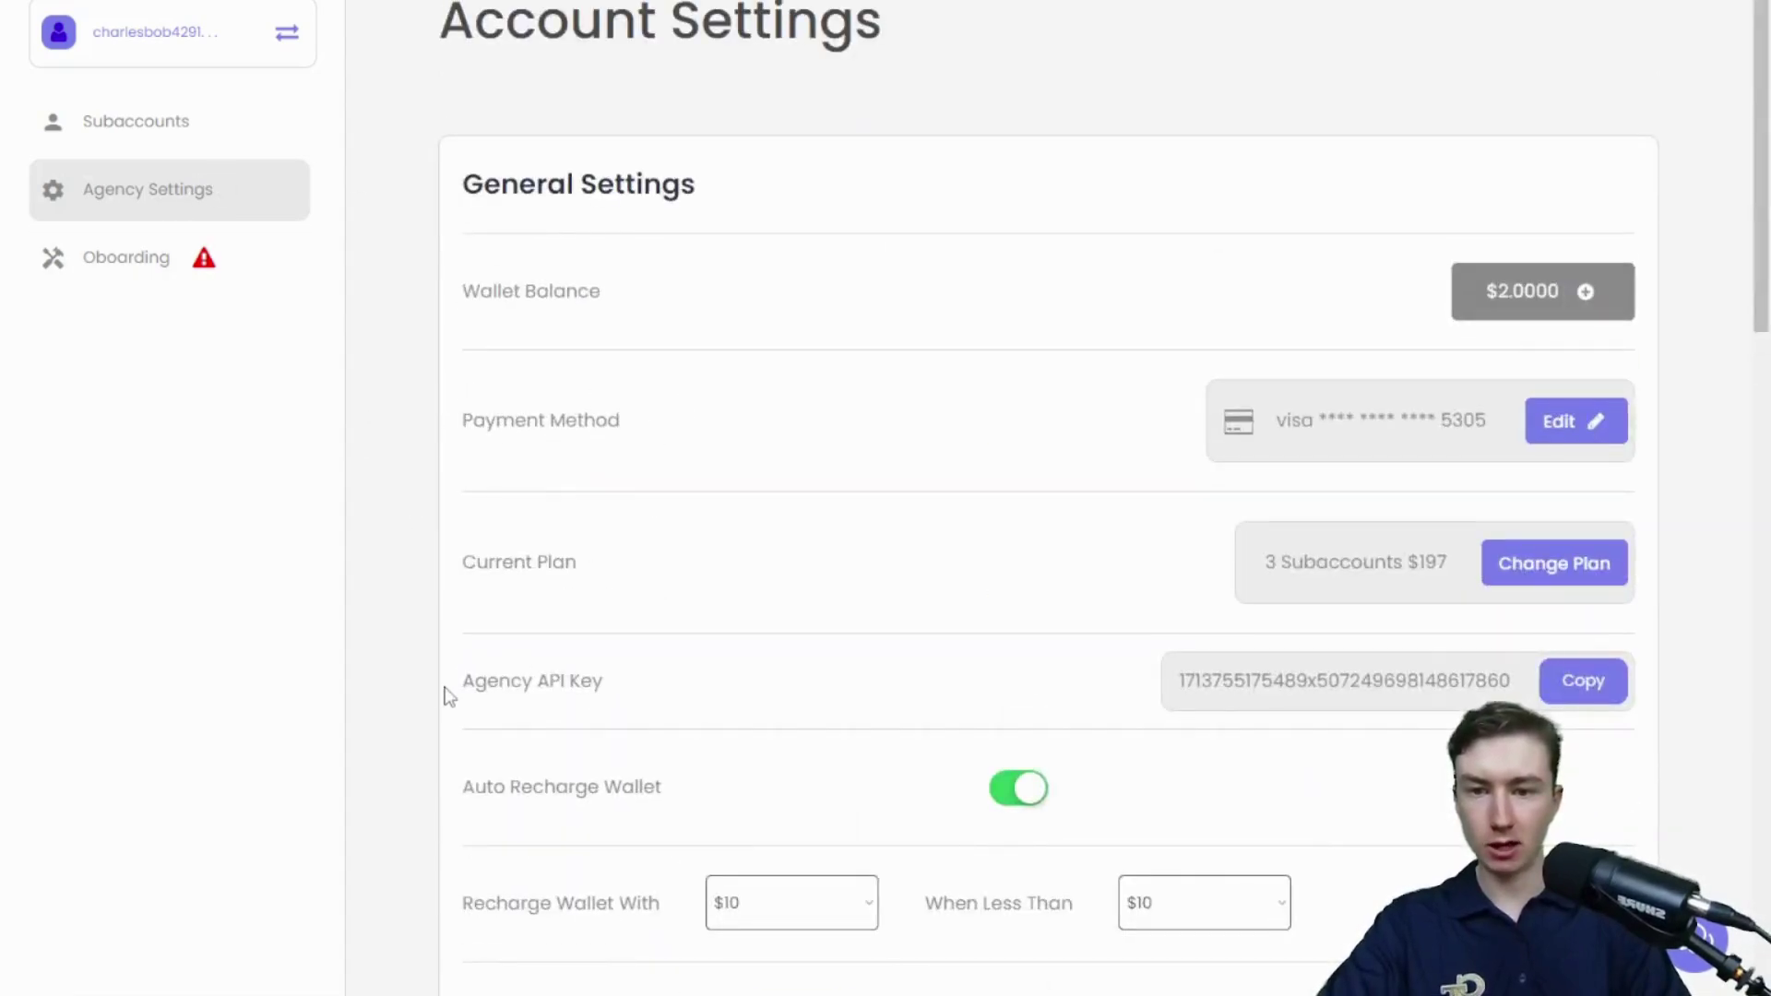
pyautogui.moveTo(449, 697); pyautogui.dragTo(652, 704)
pyautogui.click(655, 706)
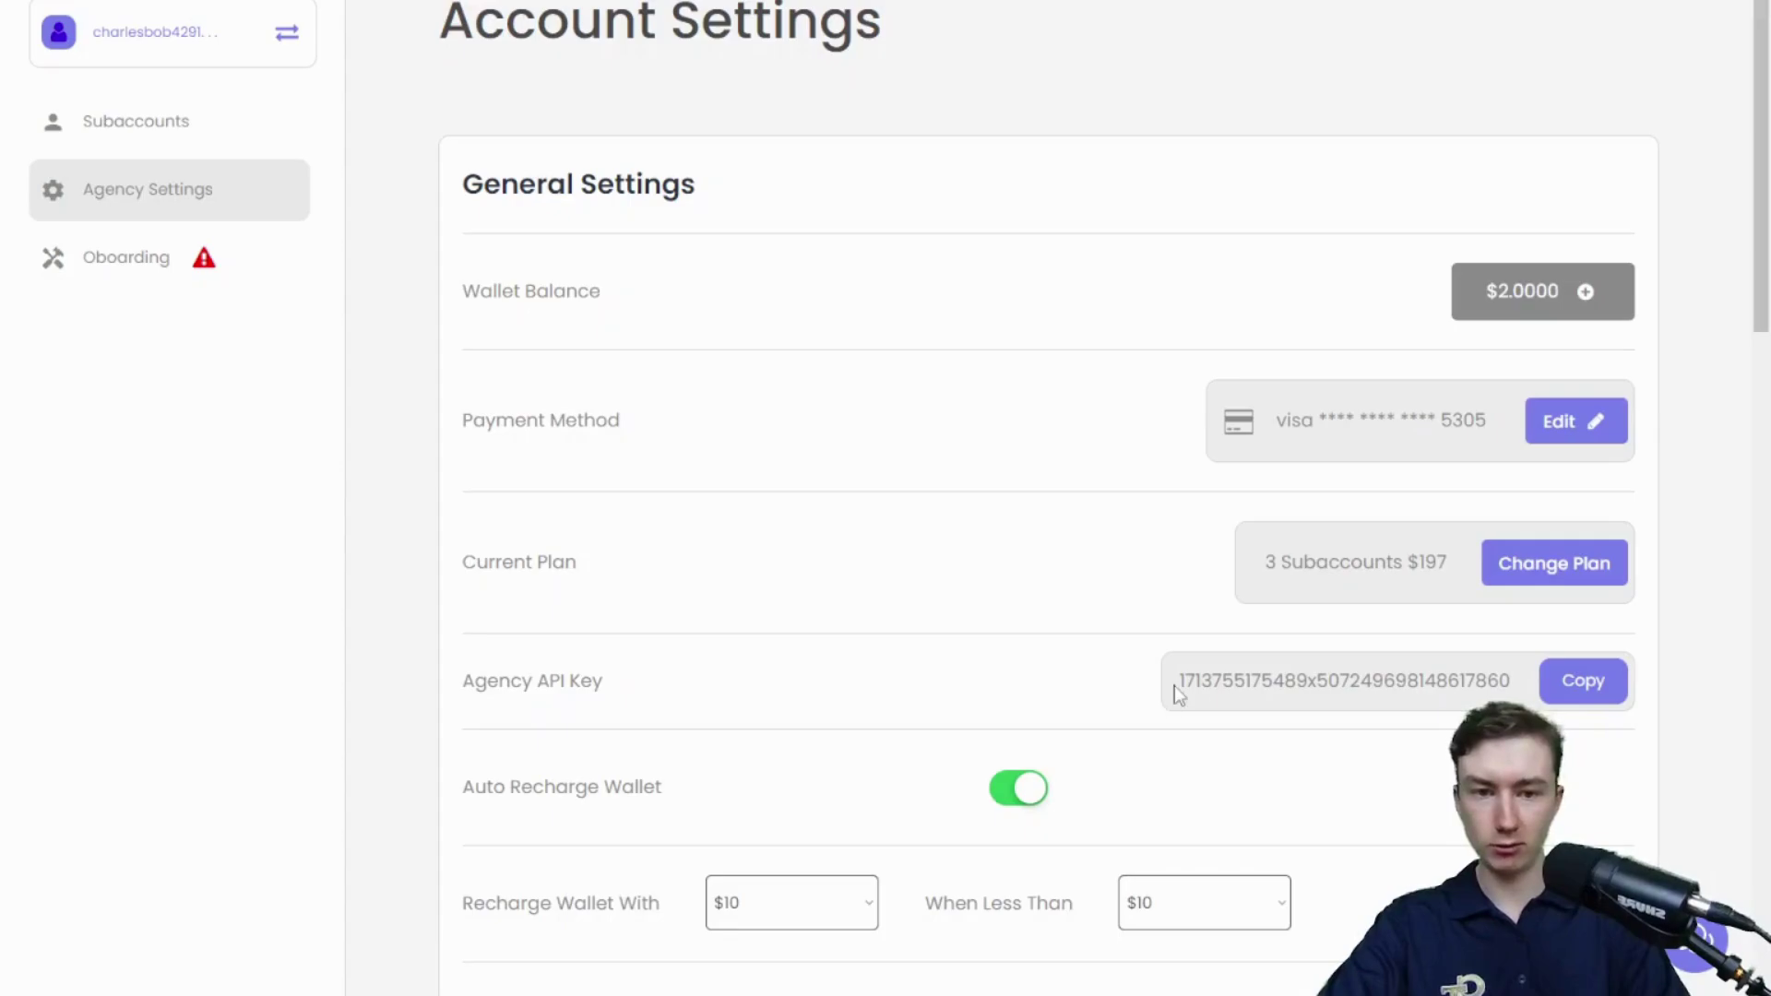
pyautogui.moveTo(1176, 693); pyautogui.dragTo(1491, 700)
pyautogui.click(1585, 681)
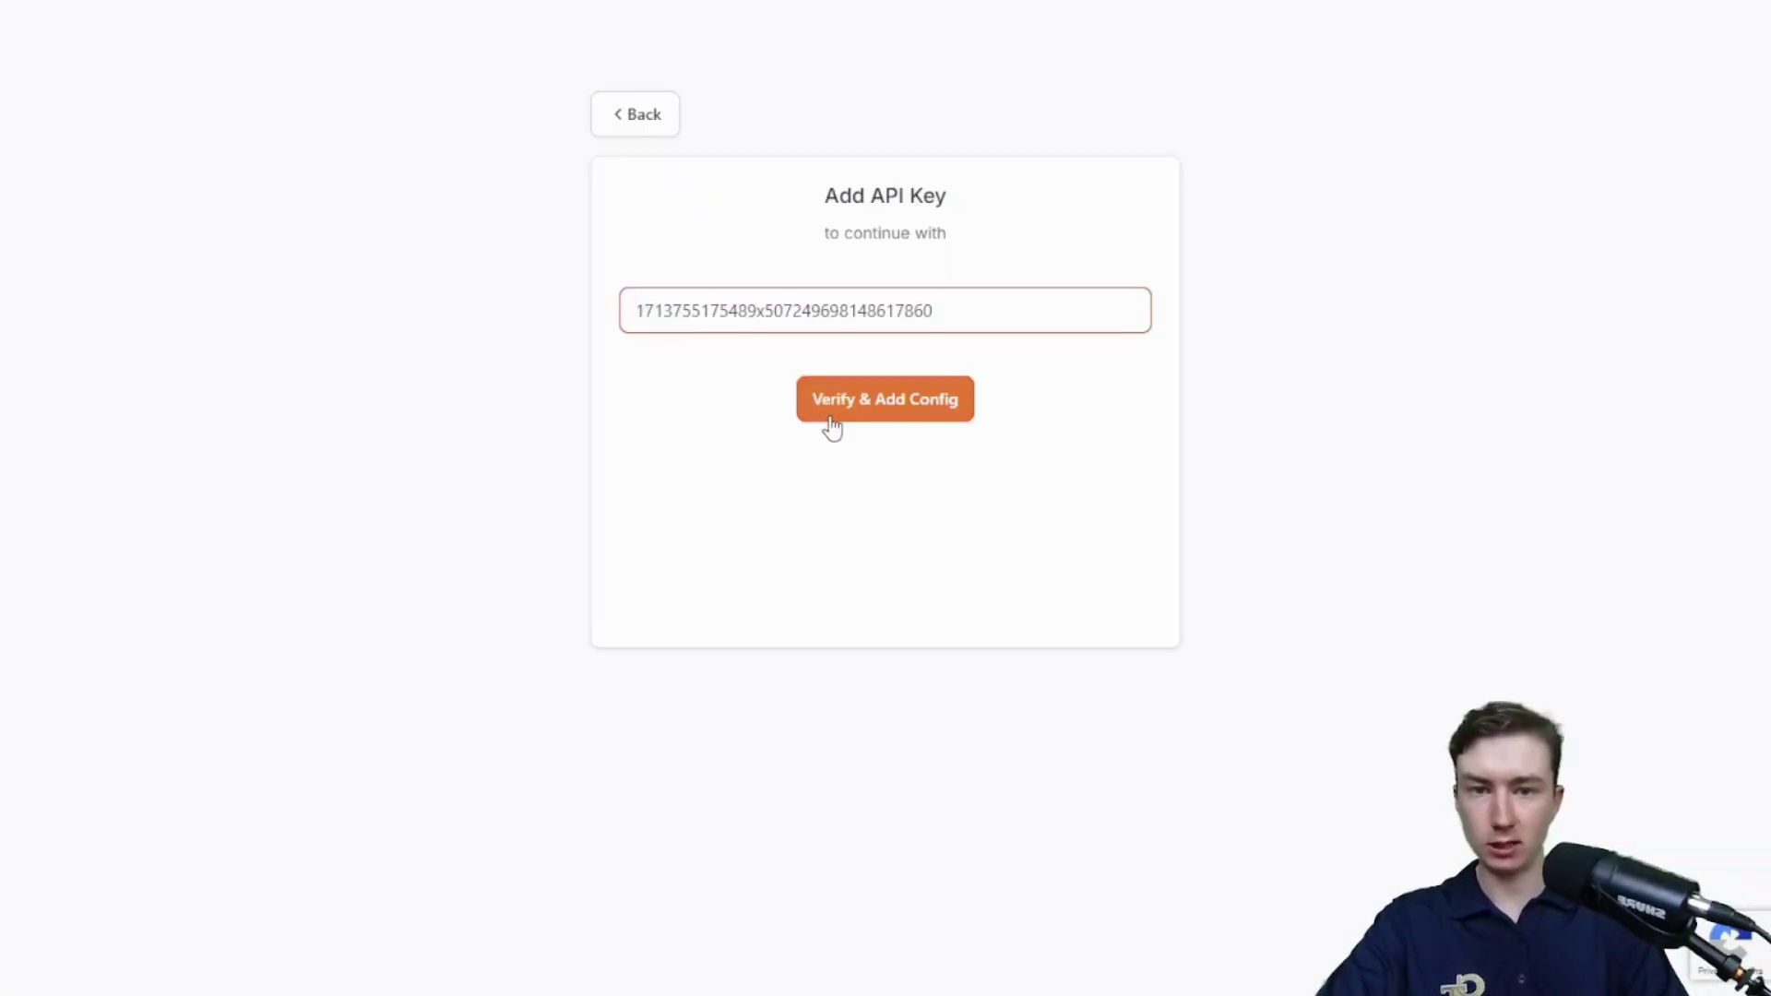
# - Submit the pasted API key with Verify & Add Config to finish the Test Bot Maker install
pyautogui.click(828, 410)
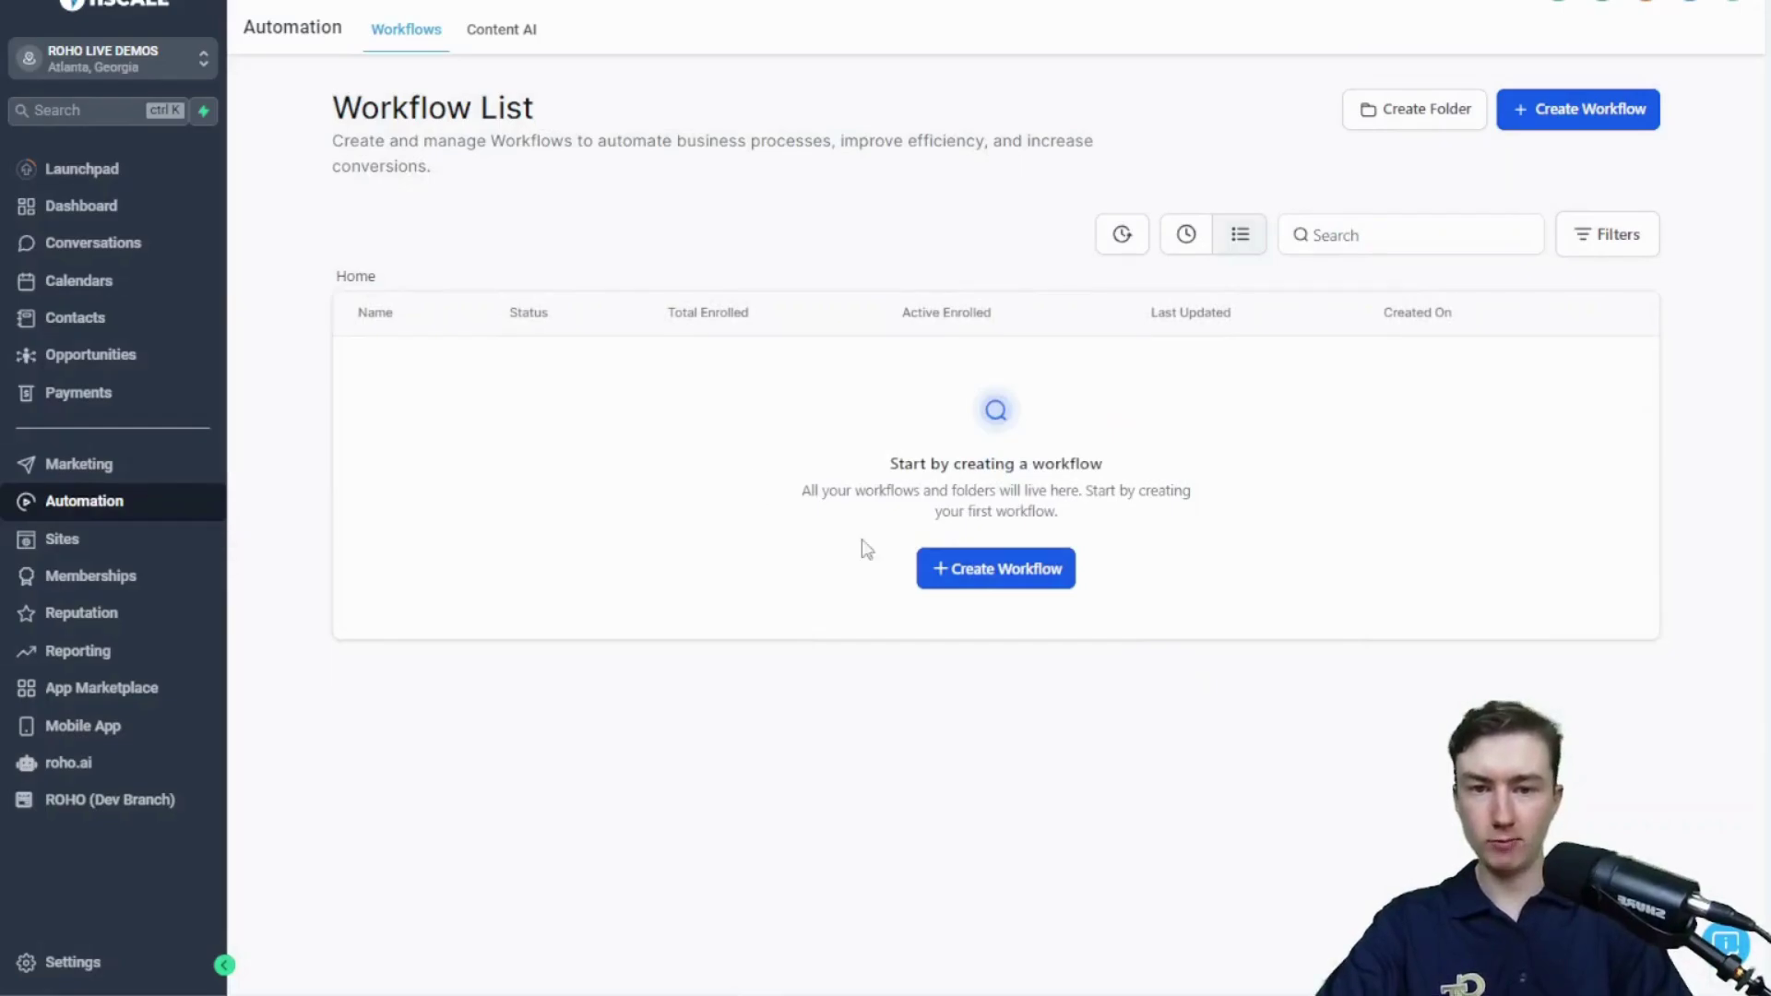
# - Create a workflow from scratch with a Form Submitted trigger
pyautogui.click(1015, 575)
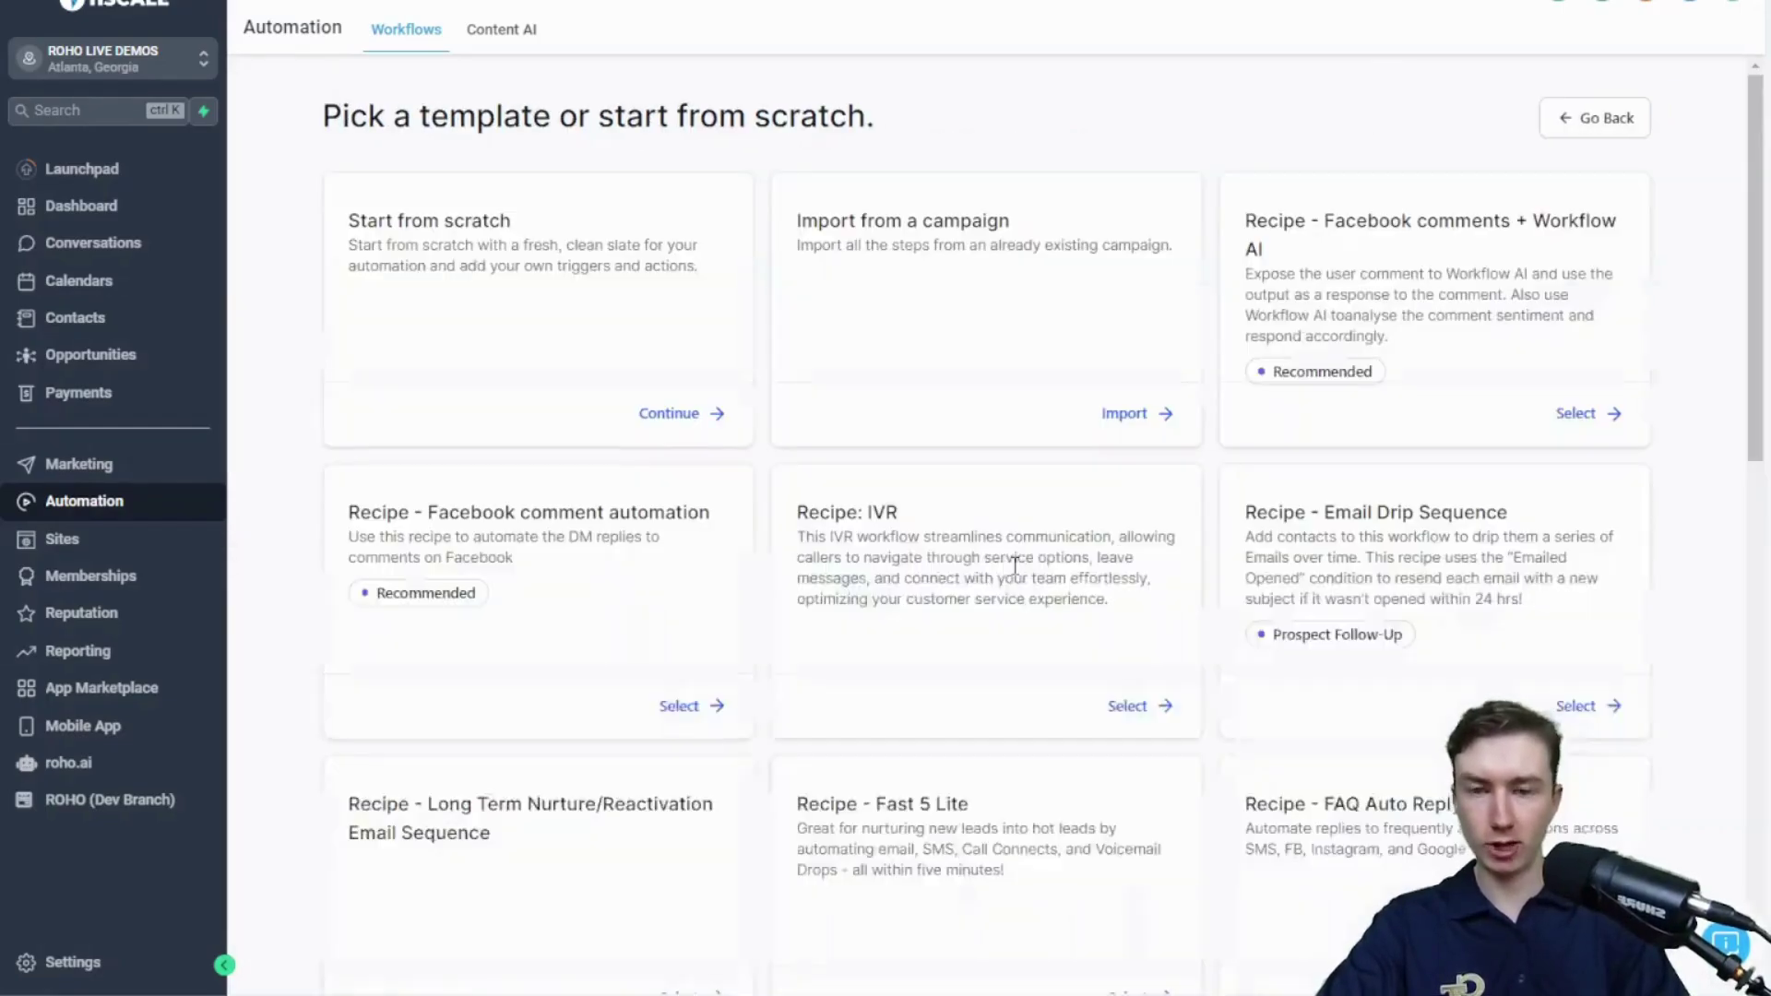
pyautogui.click(662, 424)
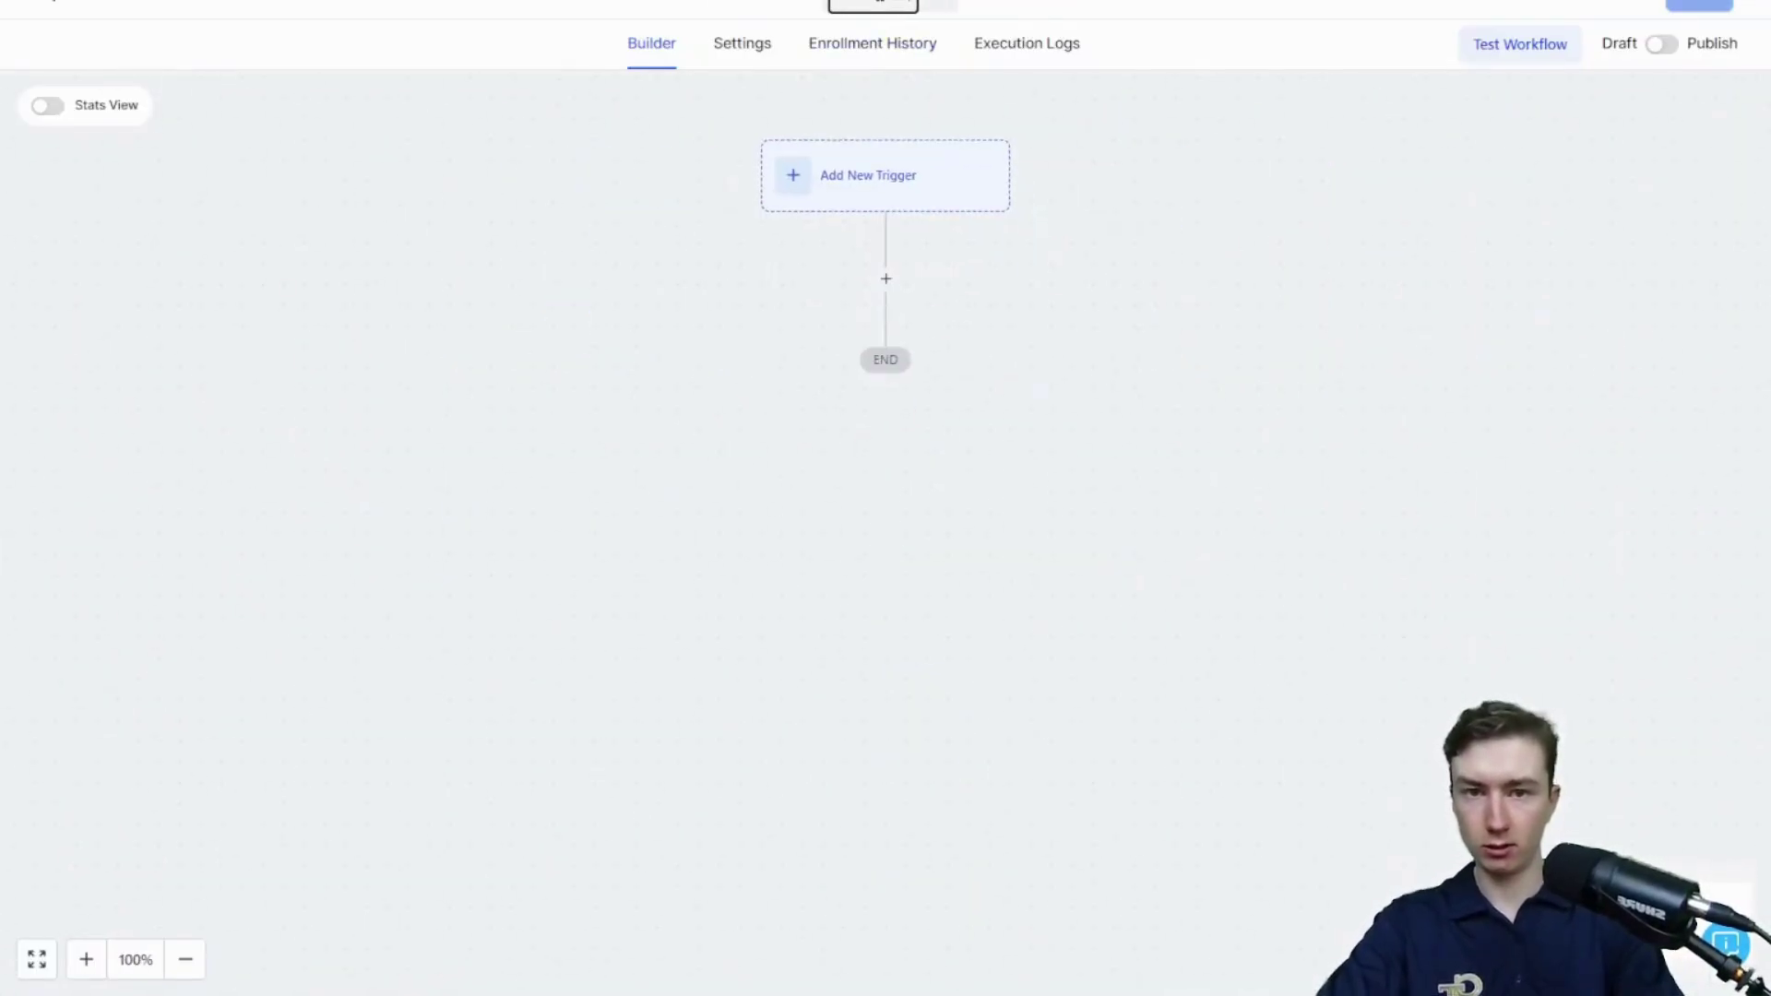
pyautogui.click(889, 198)
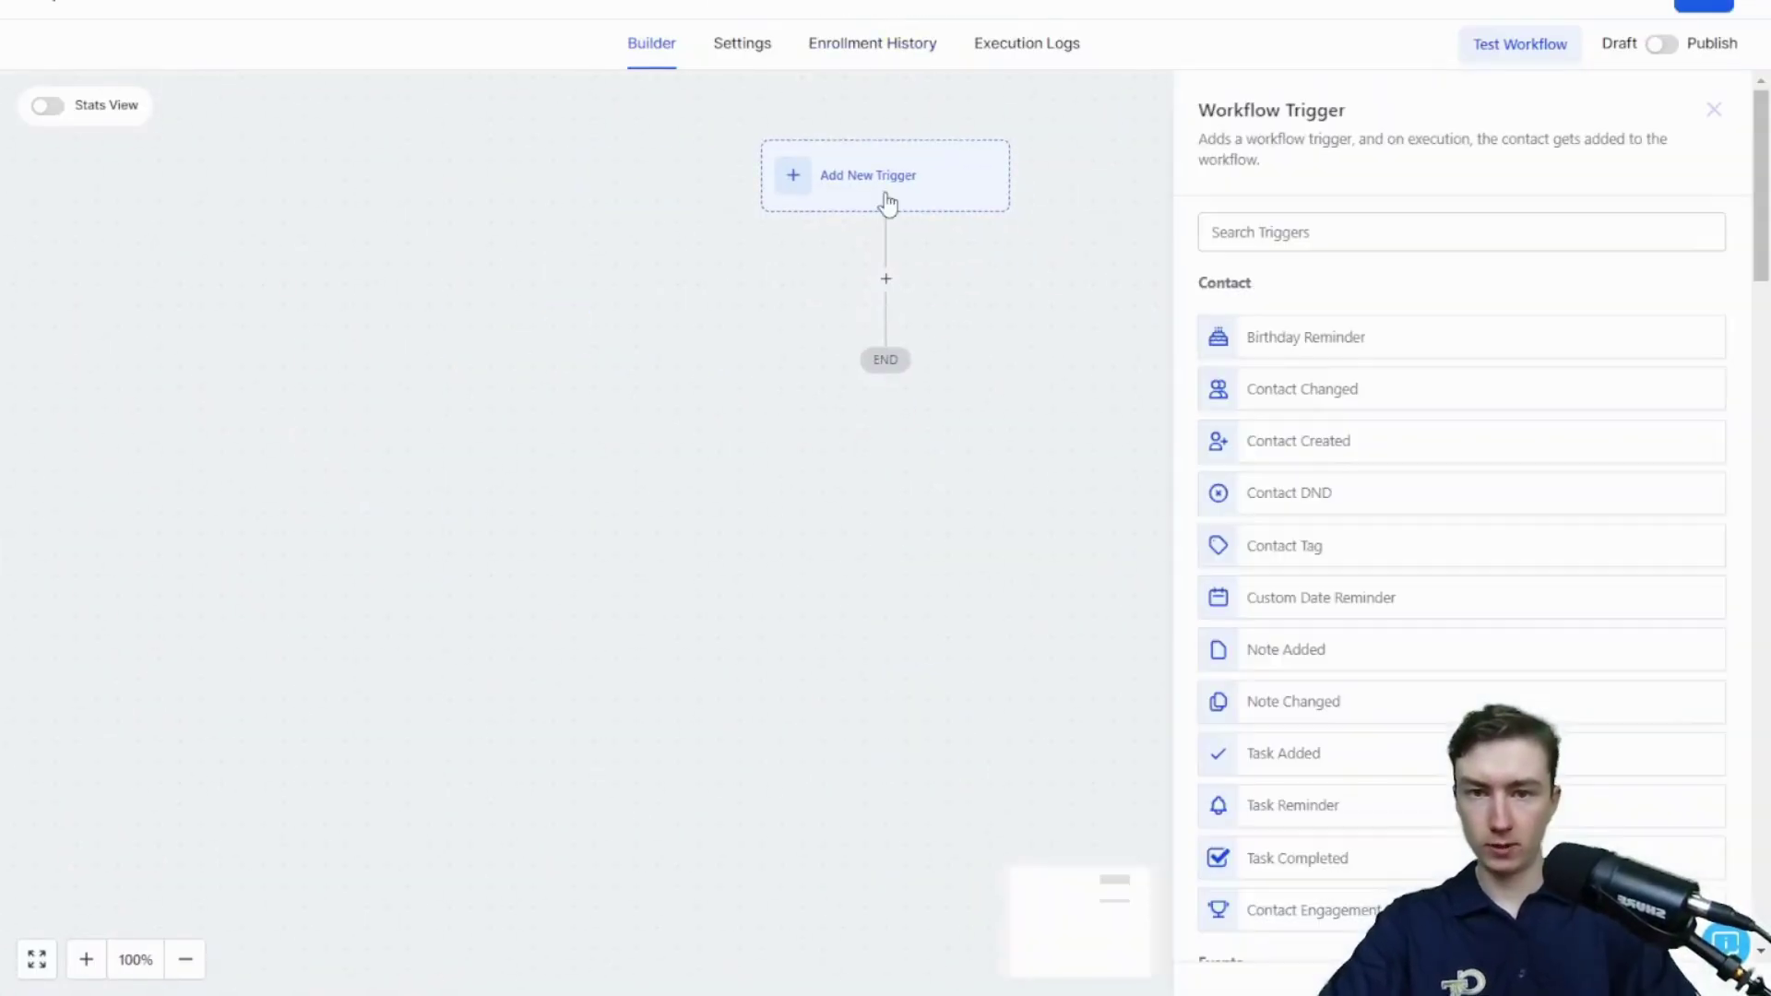
pyautogui.click(1409, 205)
pyautogui.write('form')
pyautogui.click(1291, 325)
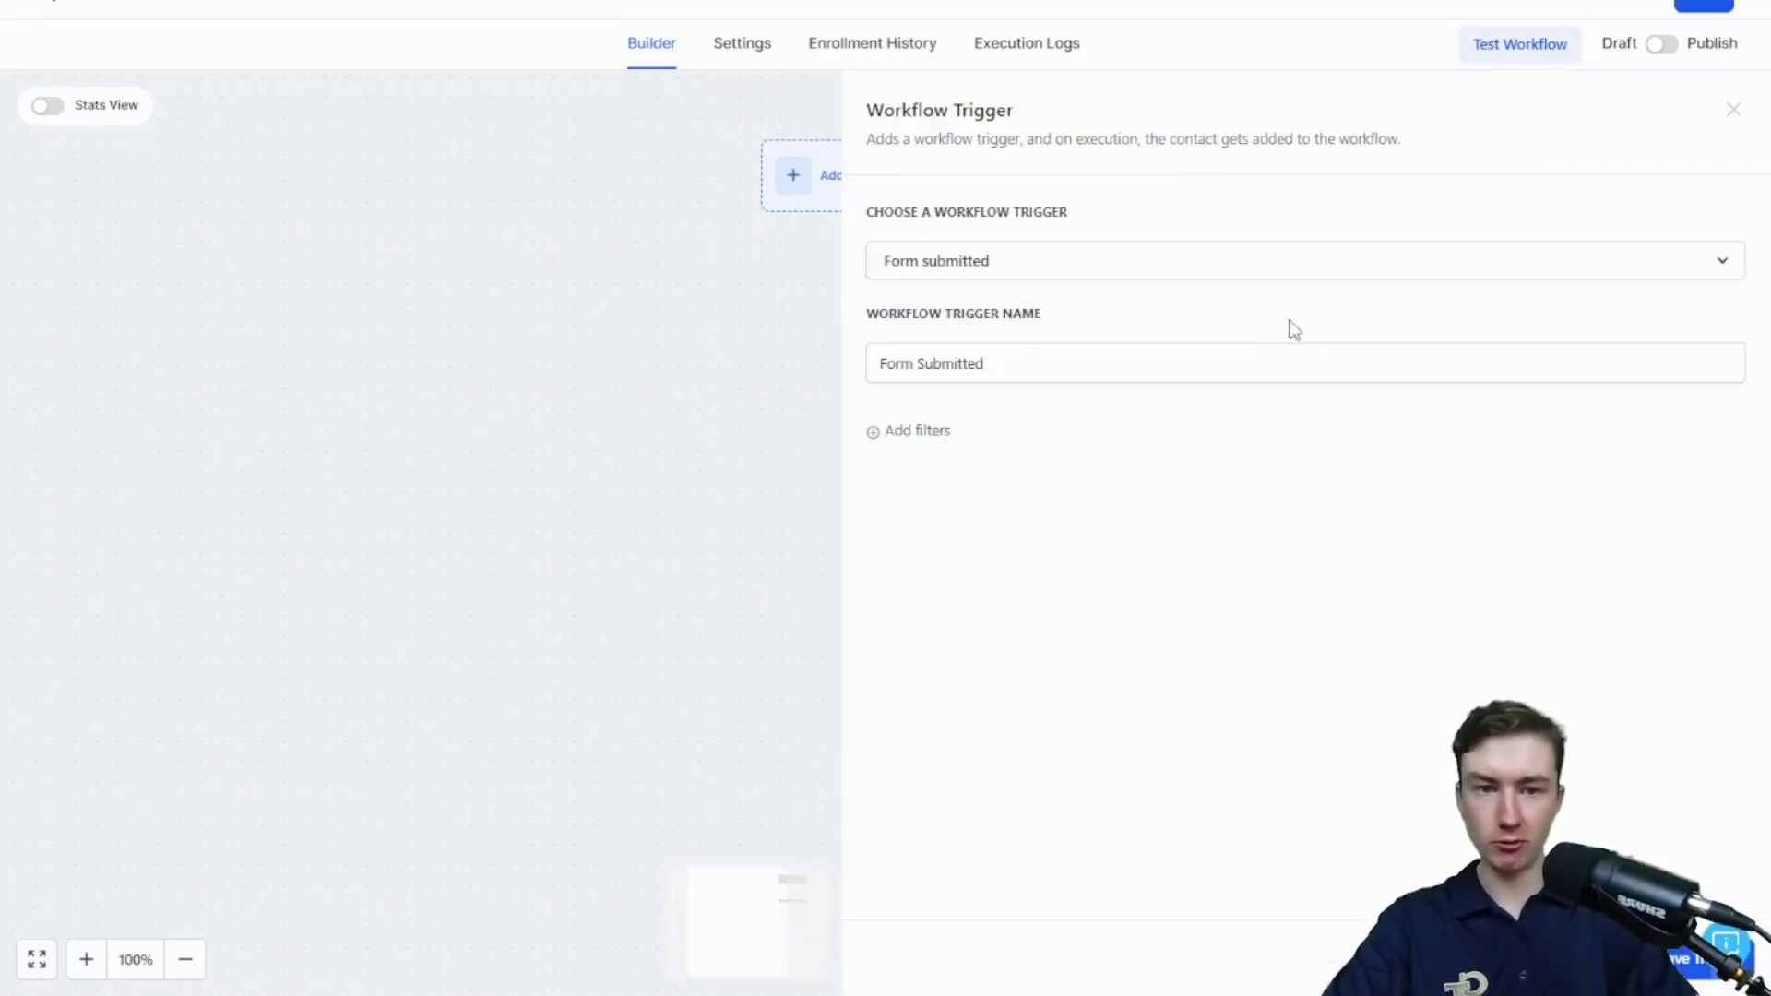
# - Filter the trigger to Form is Create Bot Form and save it
pyautogui.click(946, 429)
pyautogui.click(946, 453)
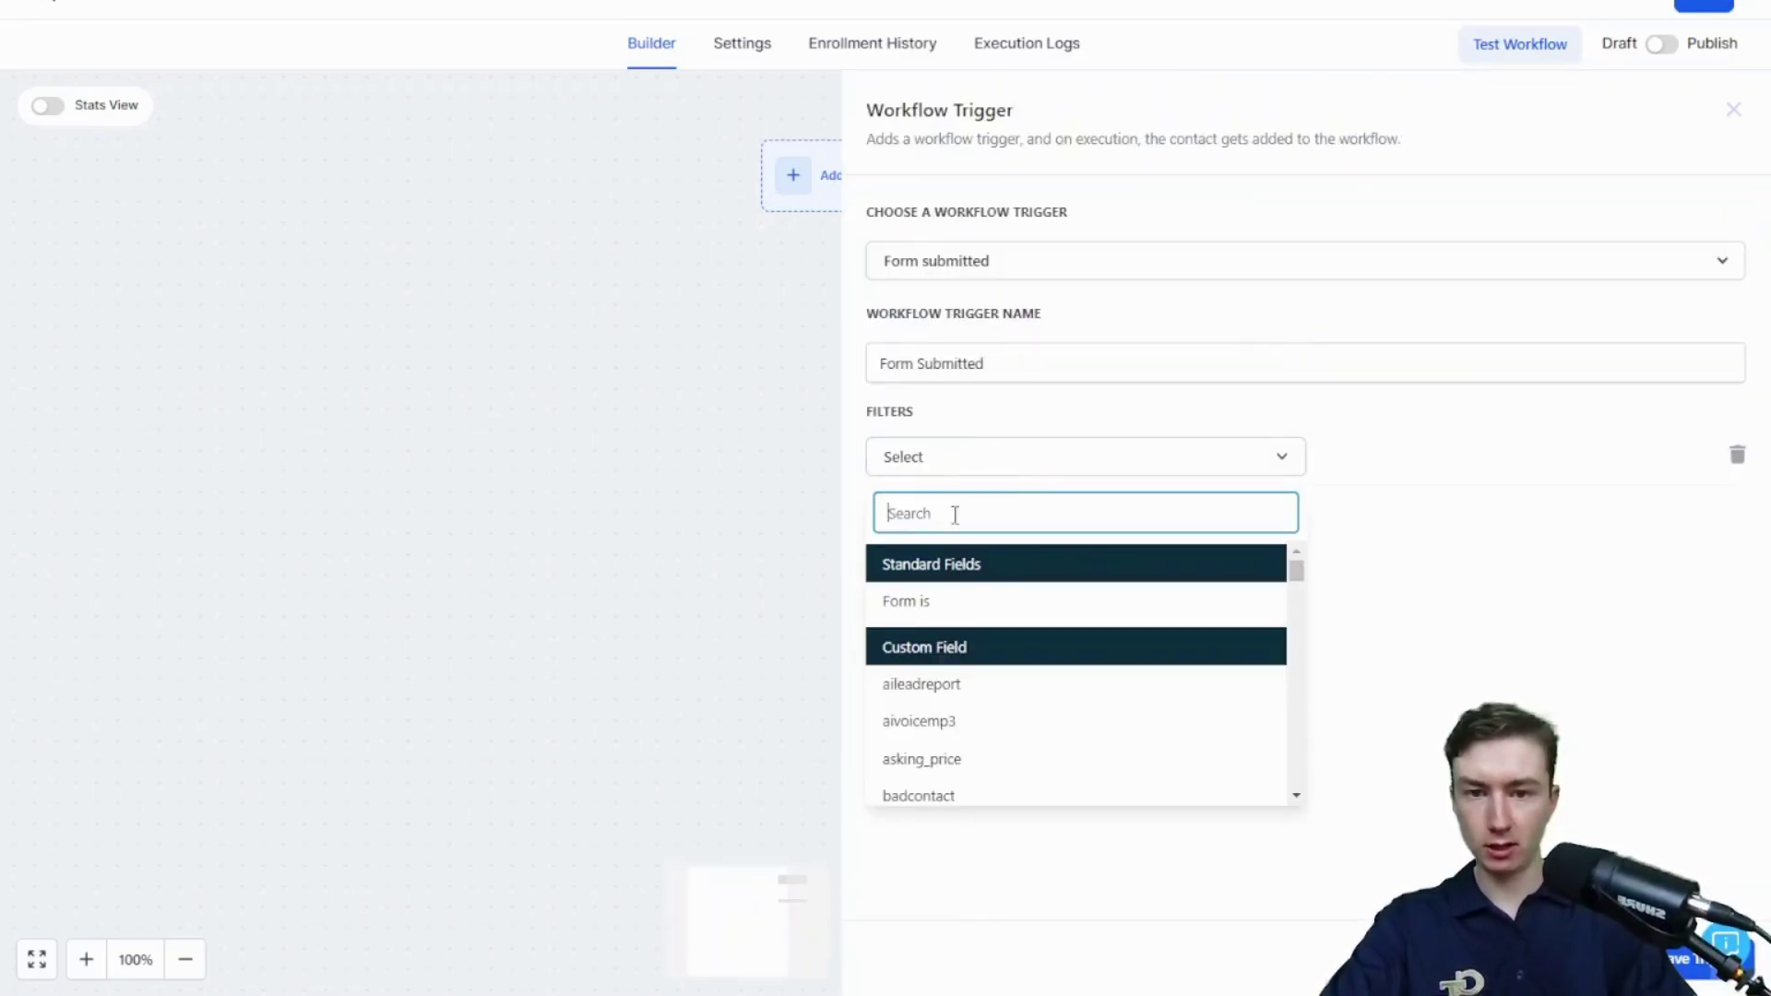
pyautogui.click(937, 602)
pyautogui.click(1385, 474)
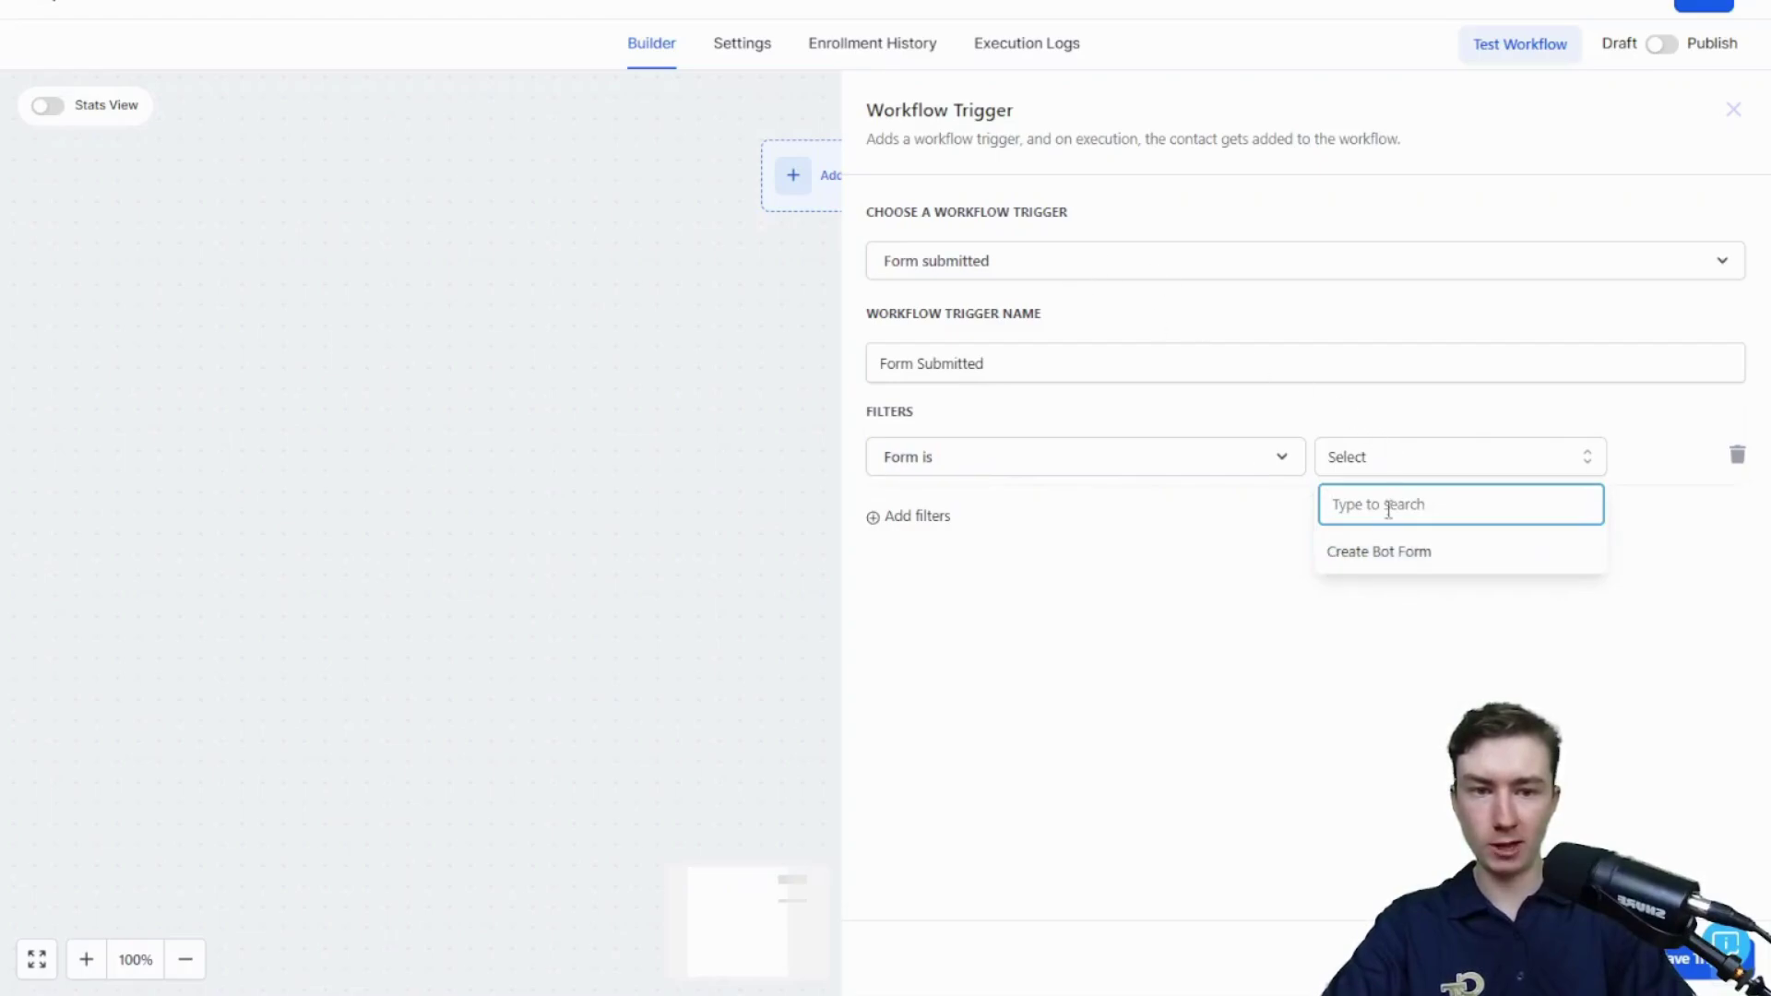
pyautogui.click(1350, 559)
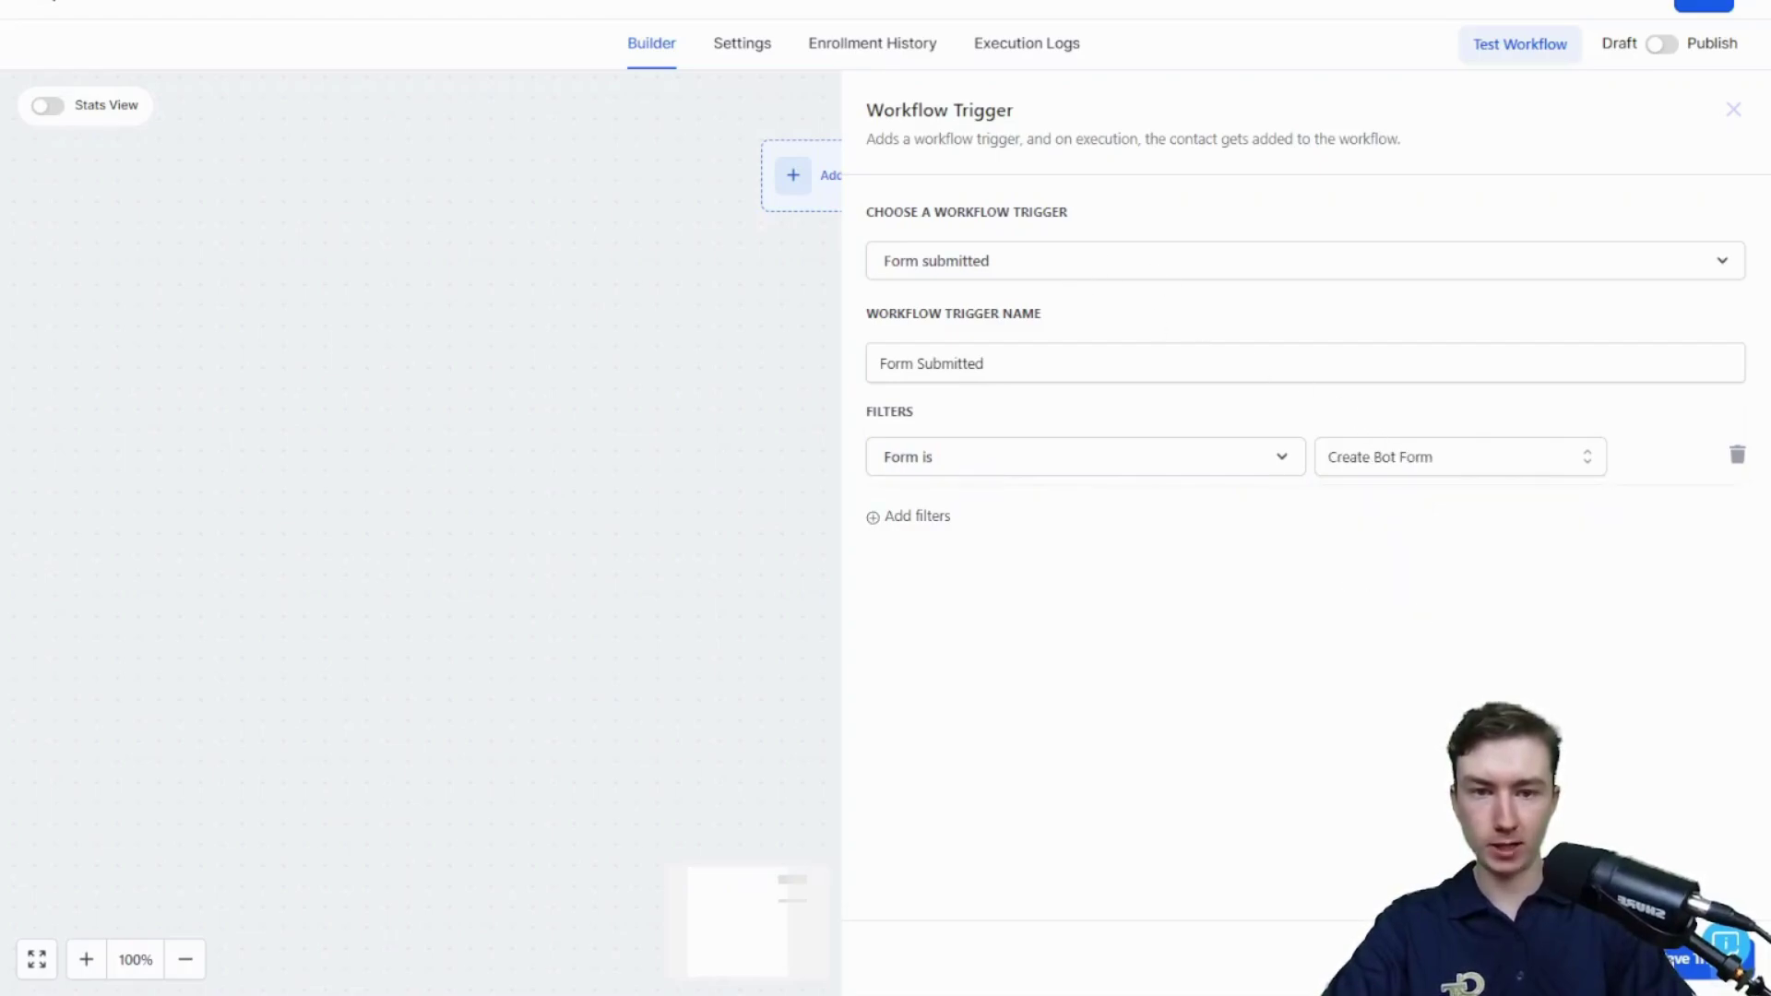
pyautogui.click(1692, 960)
# - Add the Make A Test Bot action and paste the agency API key into it
pyautogui.click(890, 343)
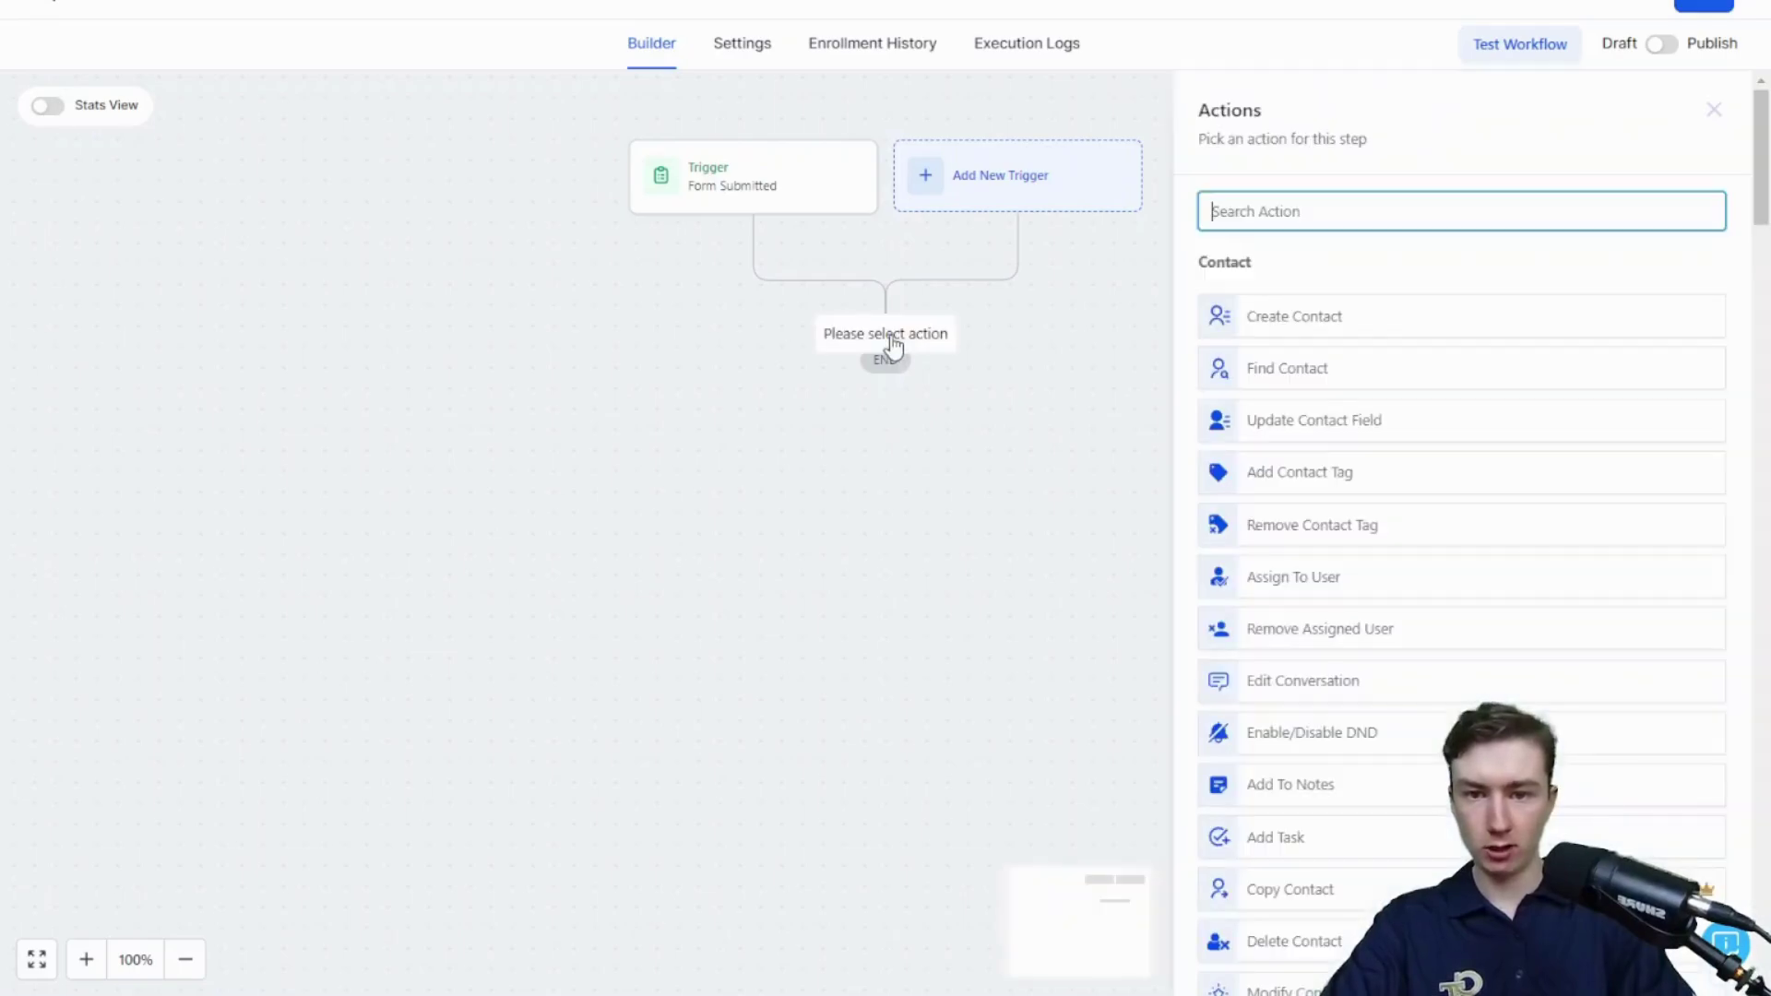
pyautogui.scroll(-5, 1238, 335)
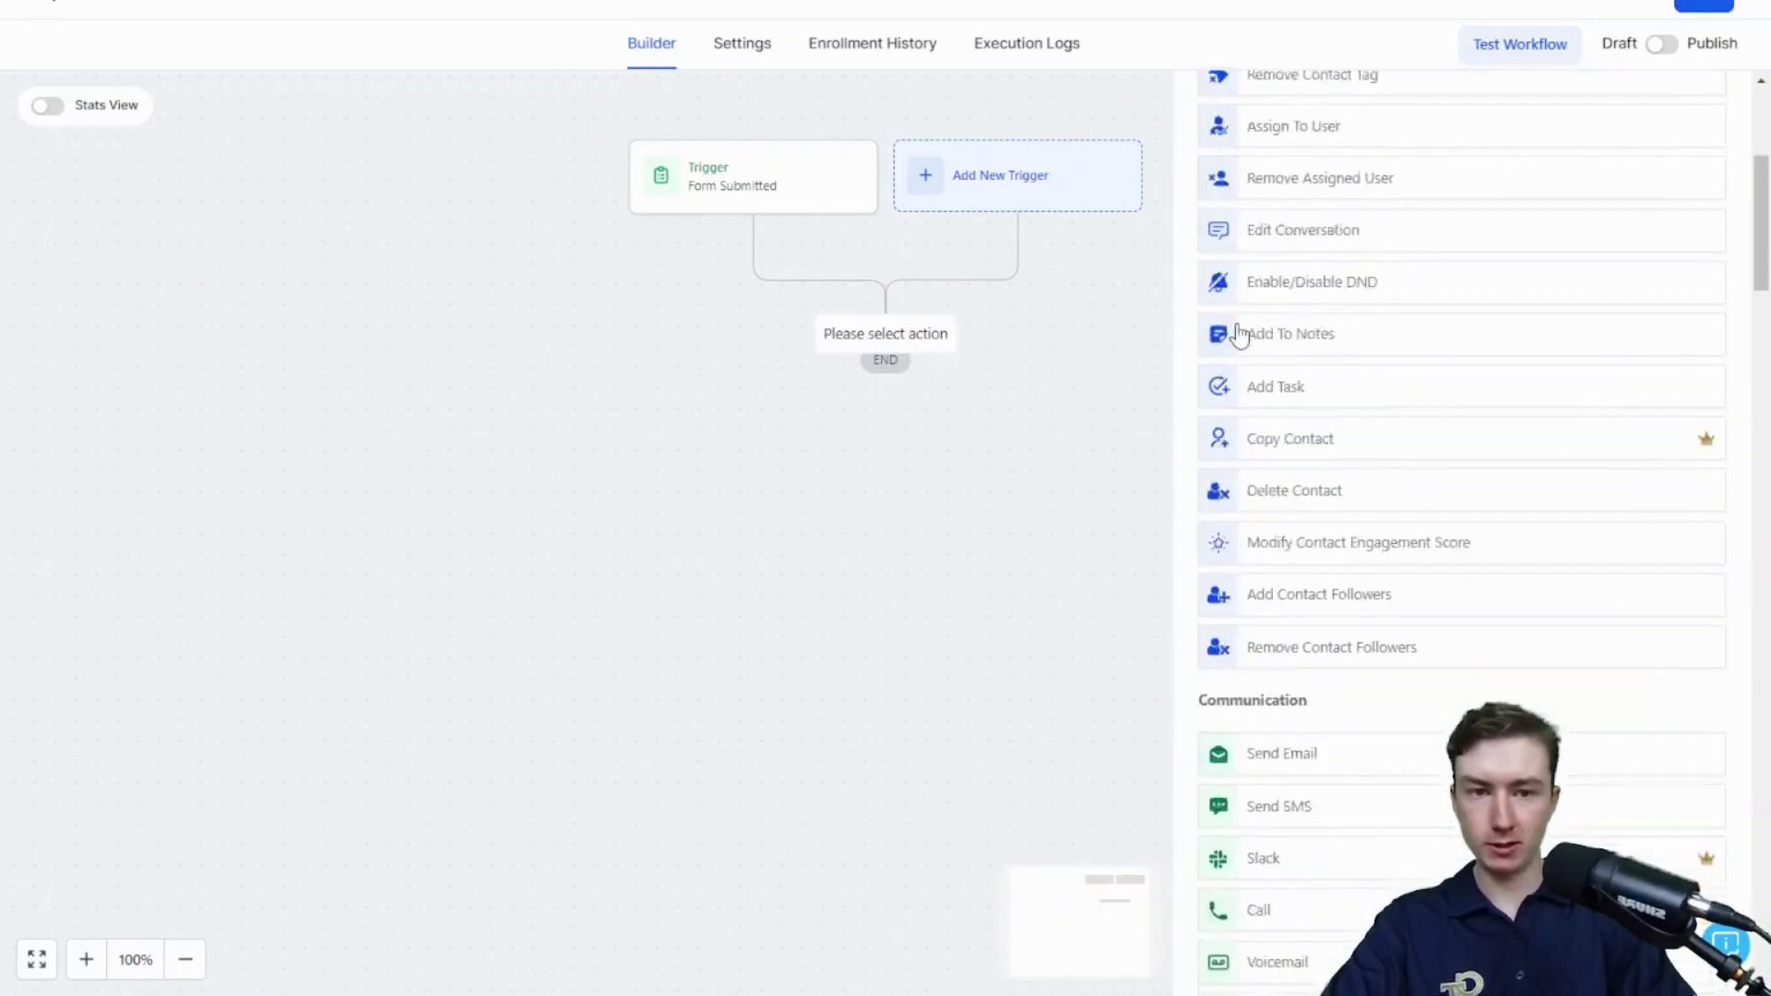
pyautogui.scroll(-20, 1239, 335)
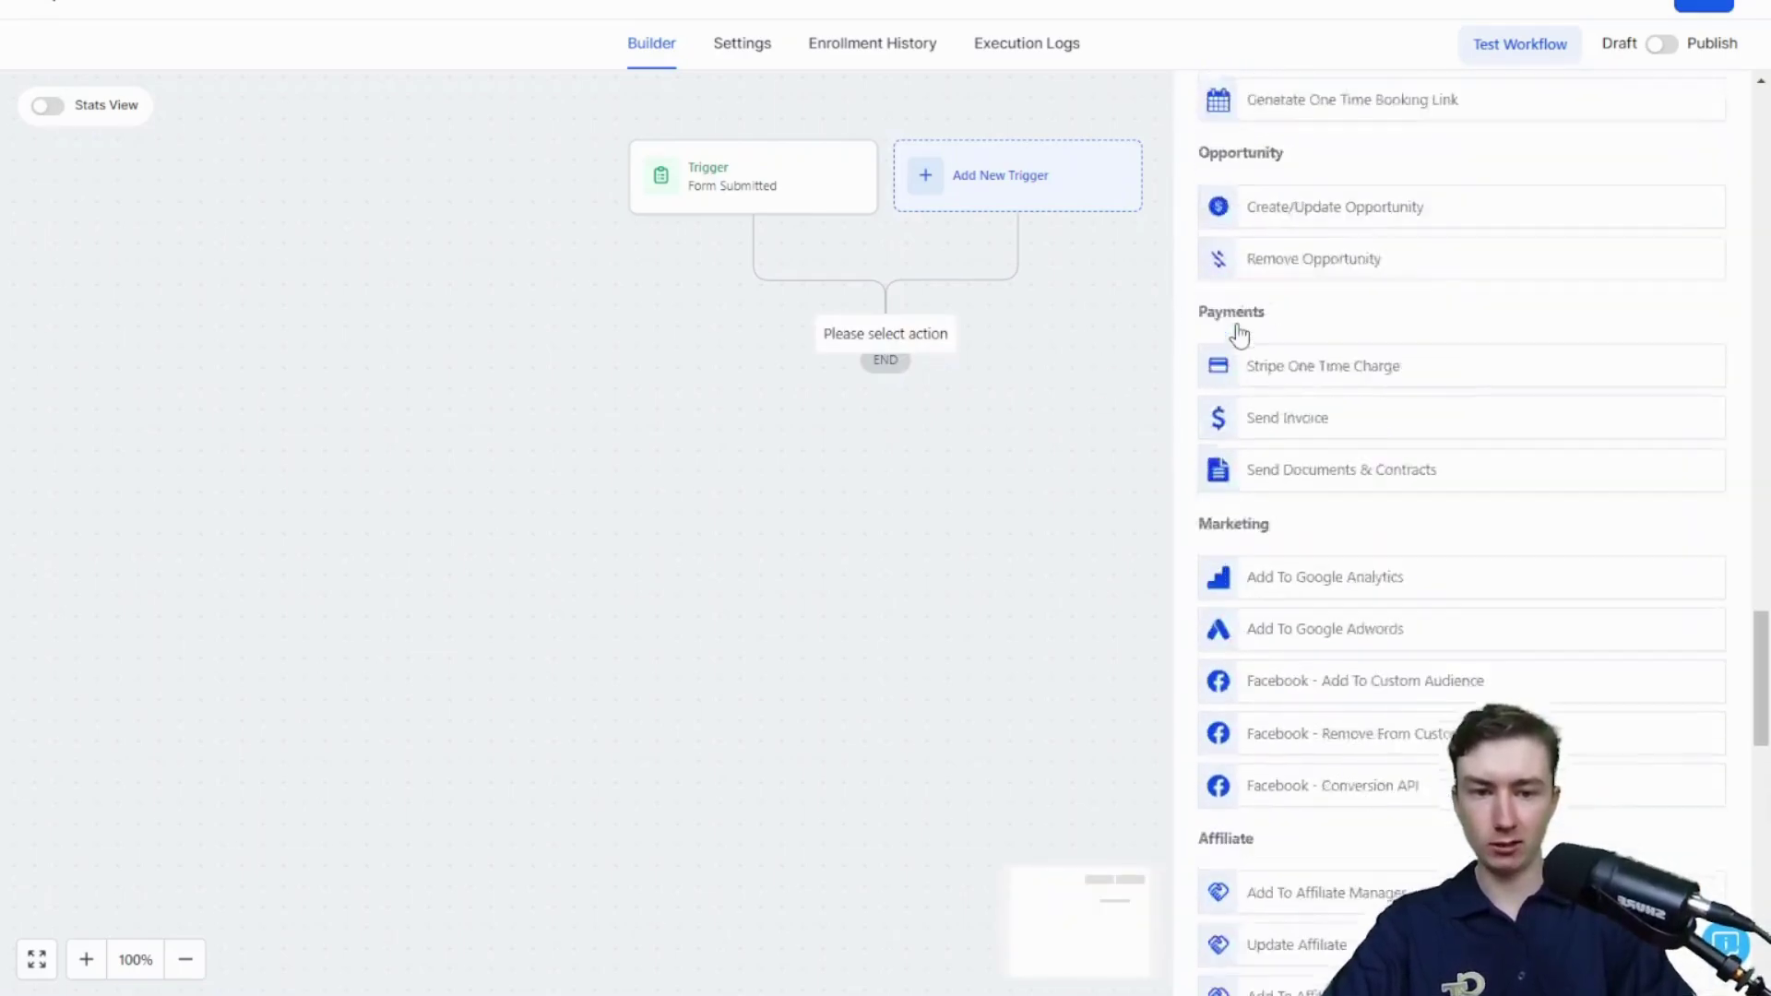
pyautogui.scroll(-15, 1239, 335)
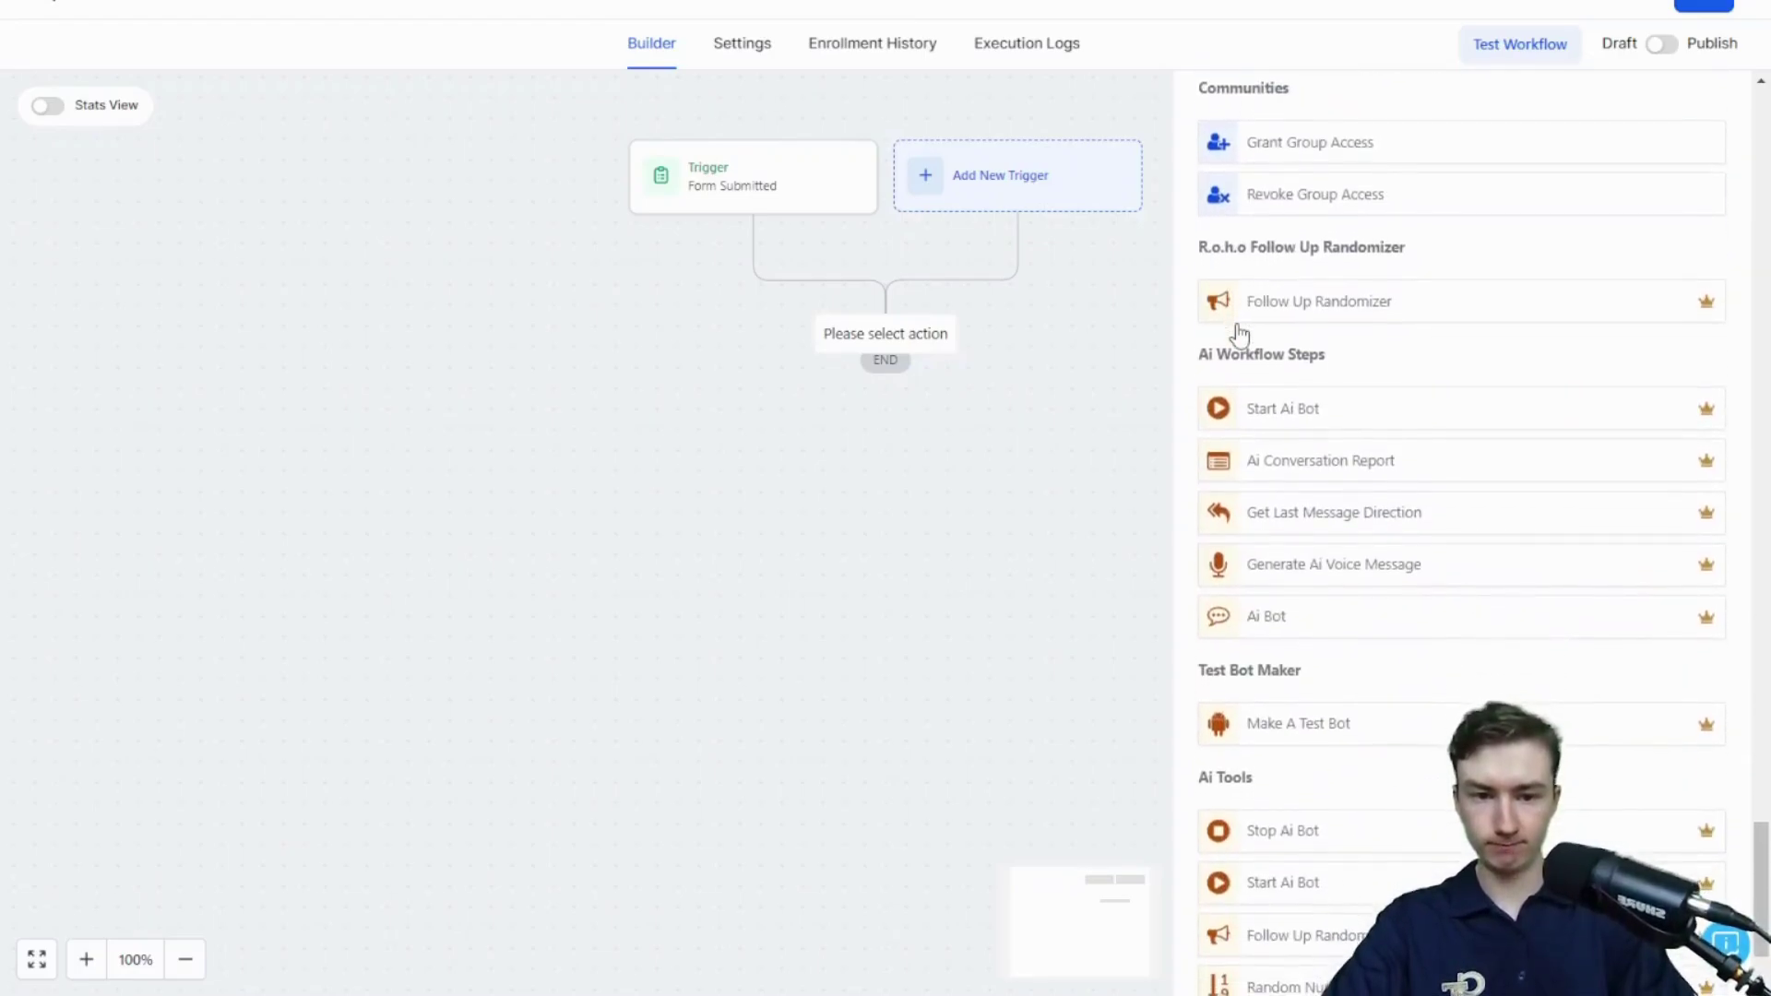
pyautogui.click(1259, 743)
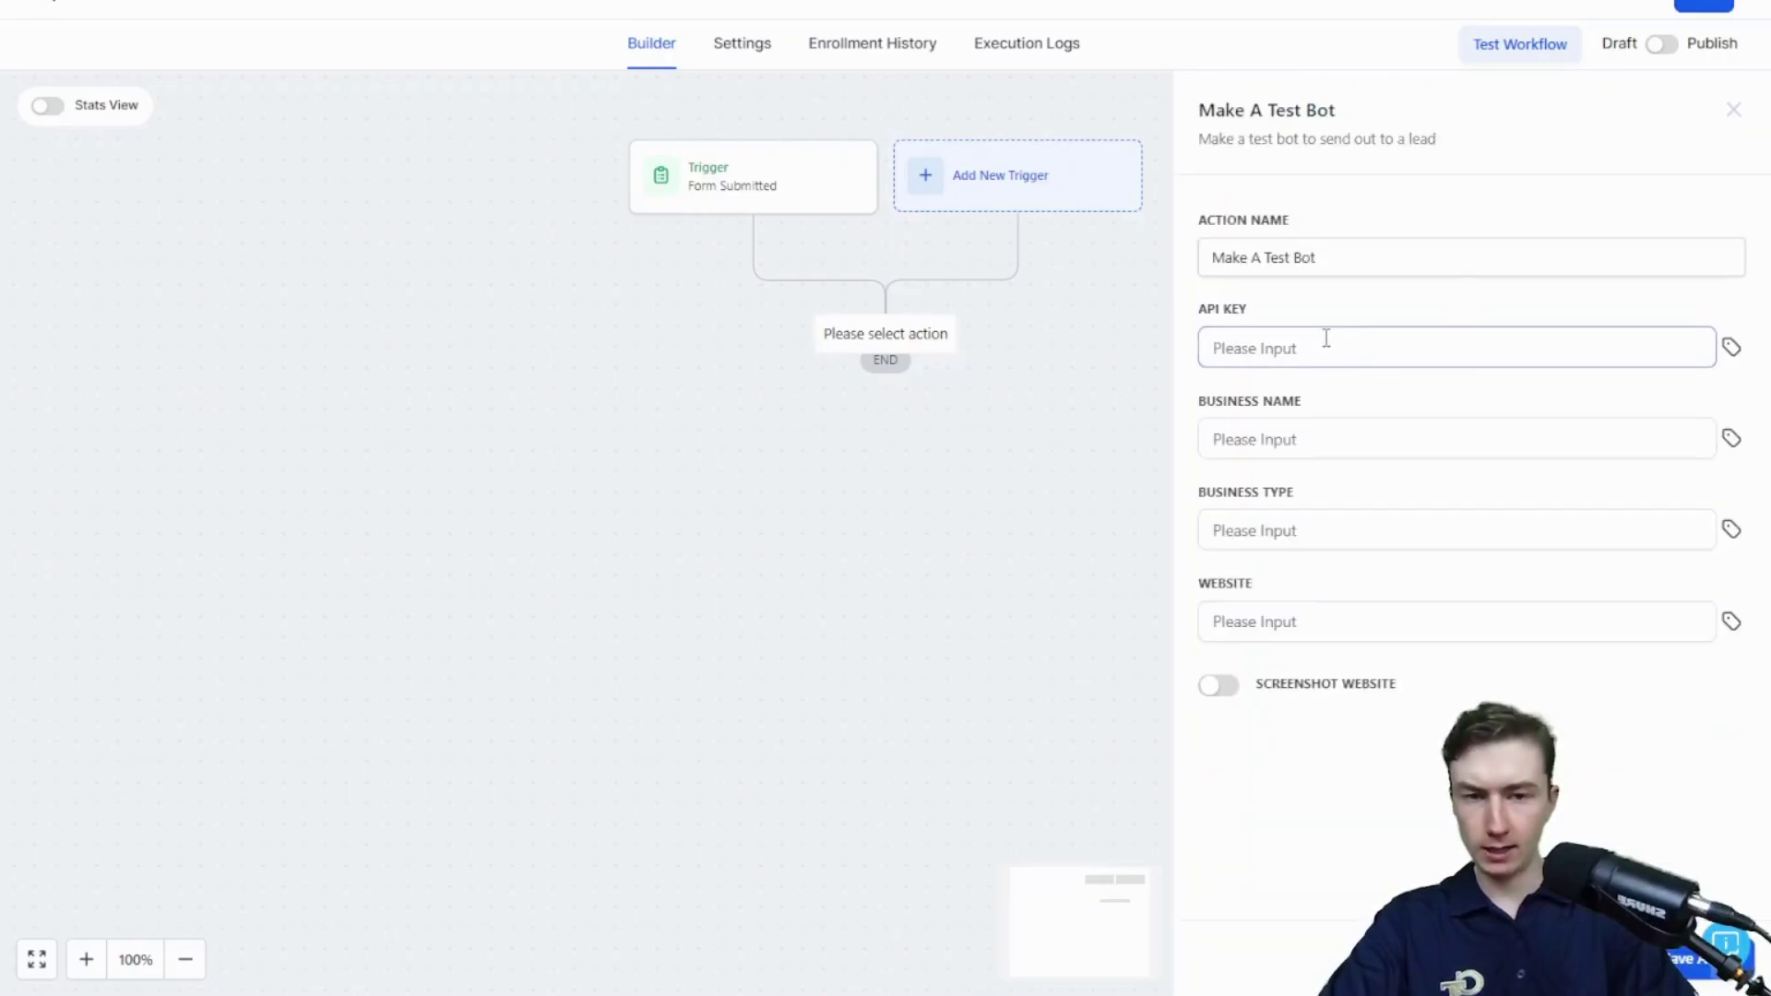
pyautogui.click(1334, 349)
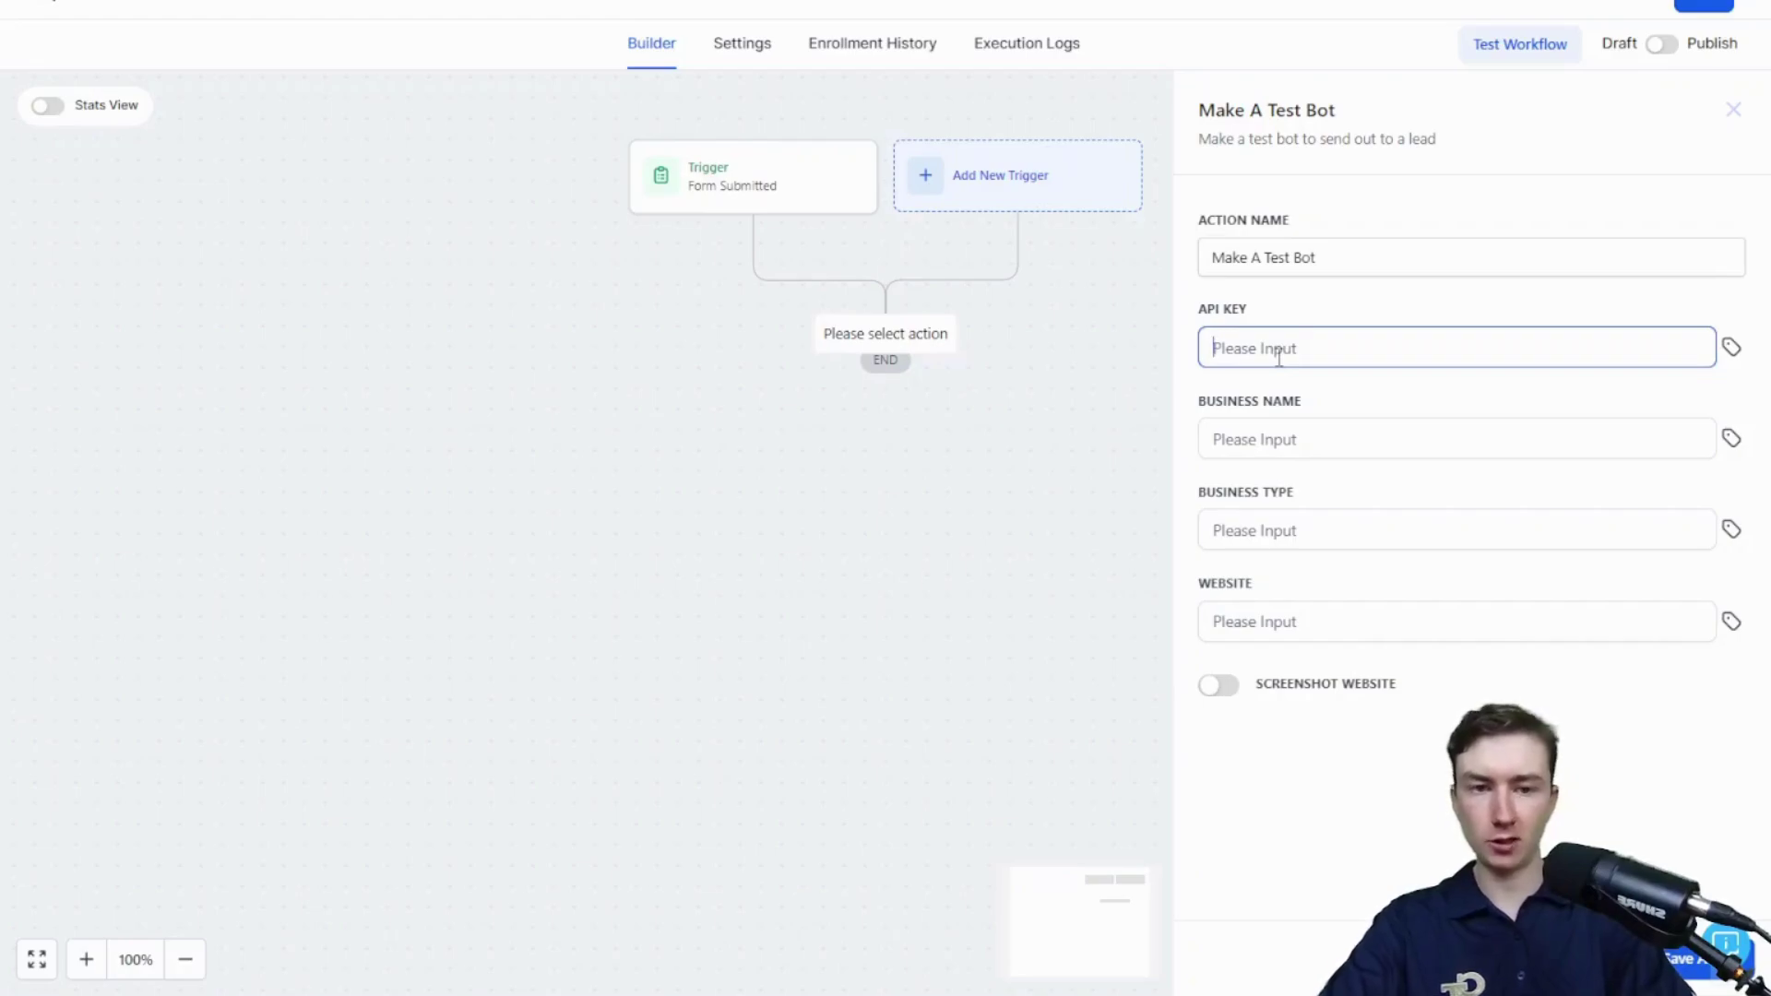
pyautogui.hotkey('ctrl', 'v')
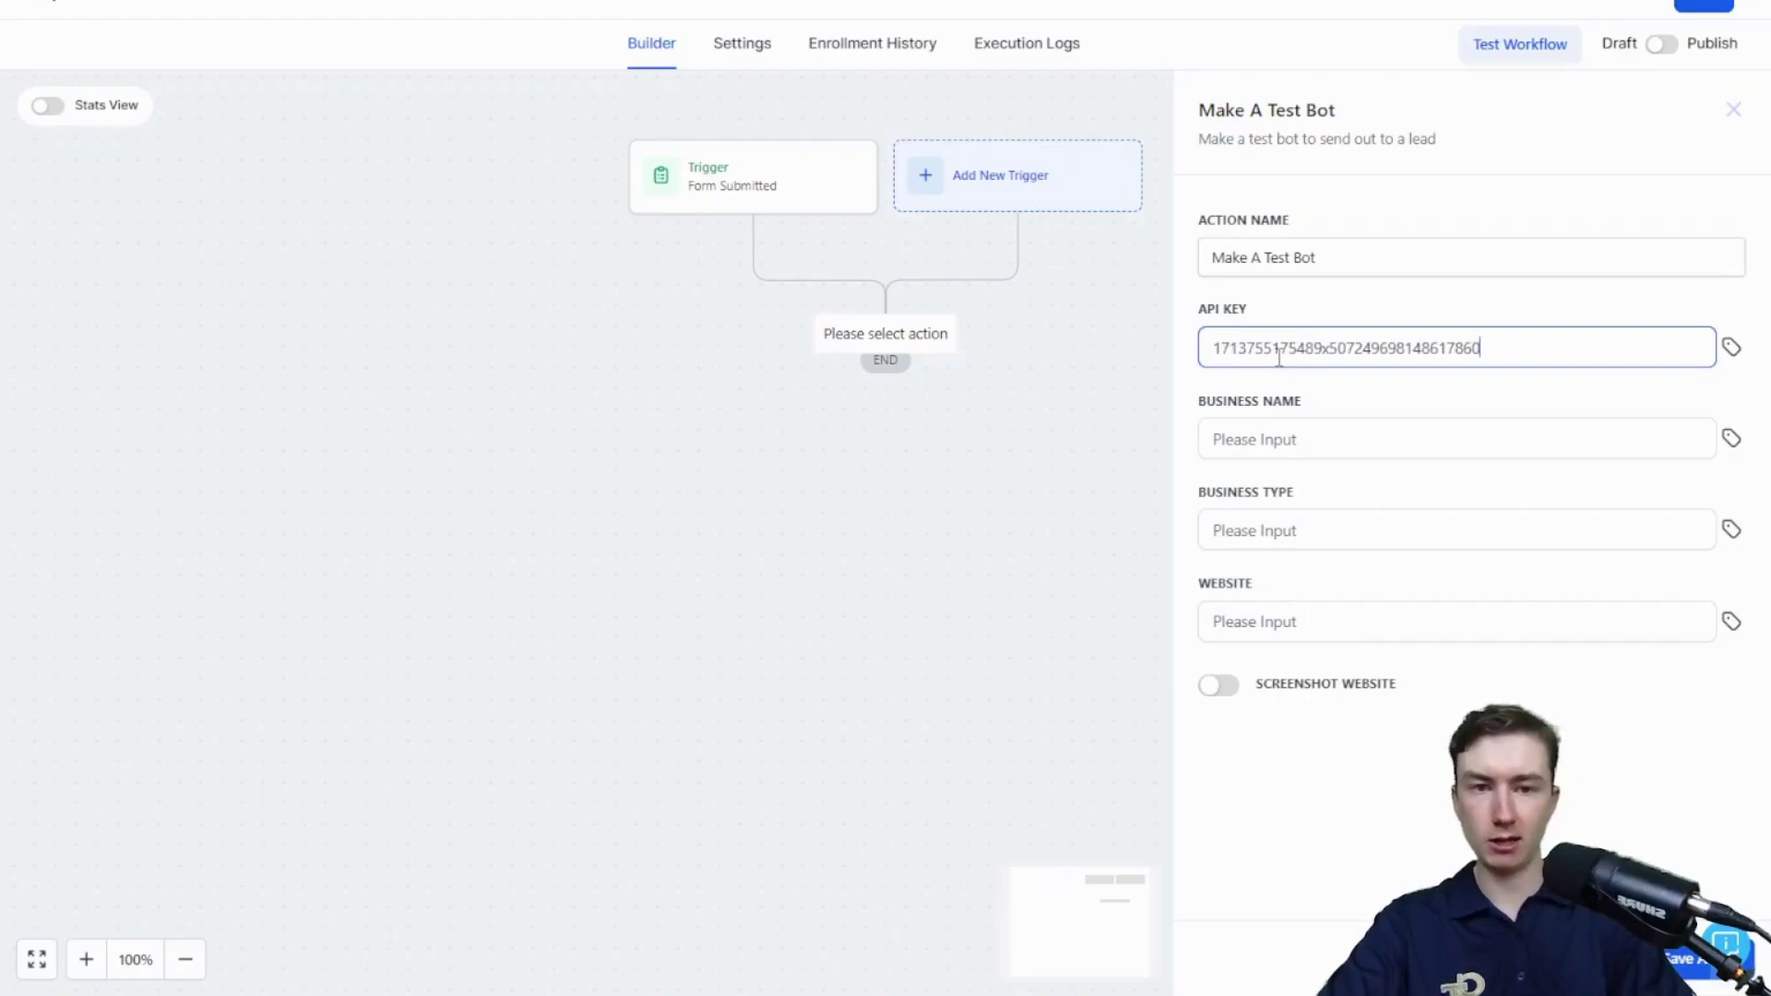
# - Map the Business Name and Business Type custom fields into the bot action
pyautogui.click(1254, 440)
pyautogui.click(1731, 450)
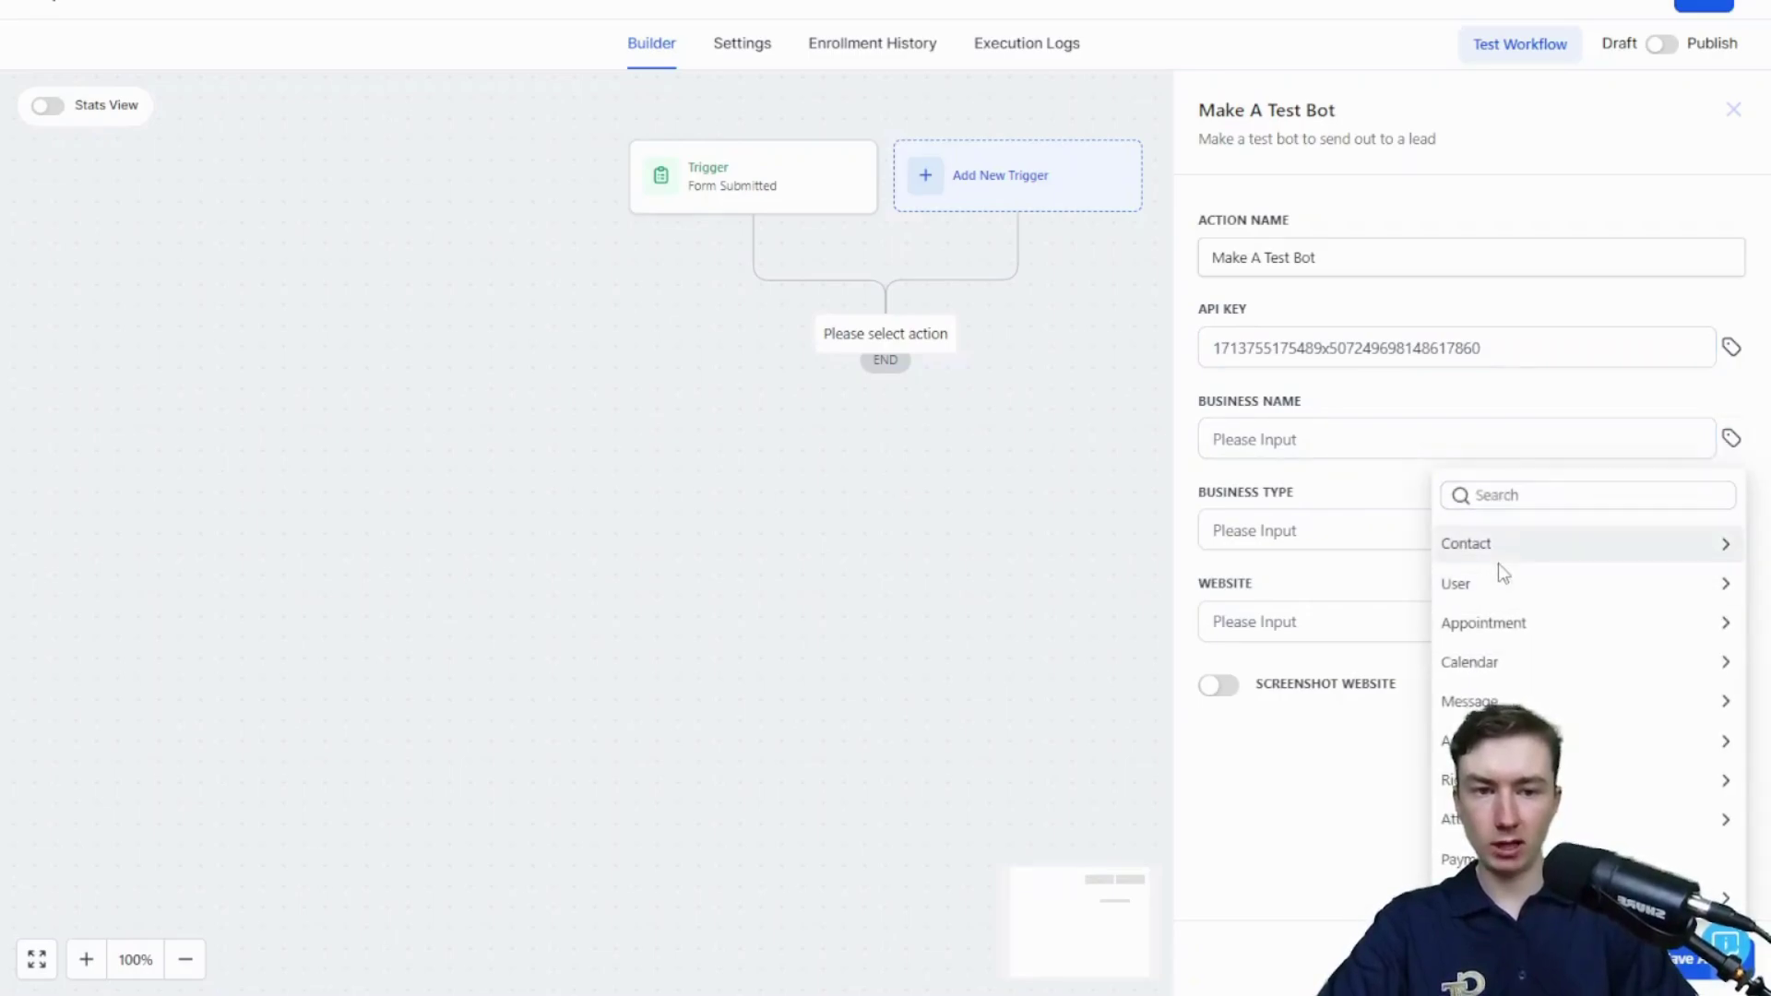
pyautogui.click(1494, 545)
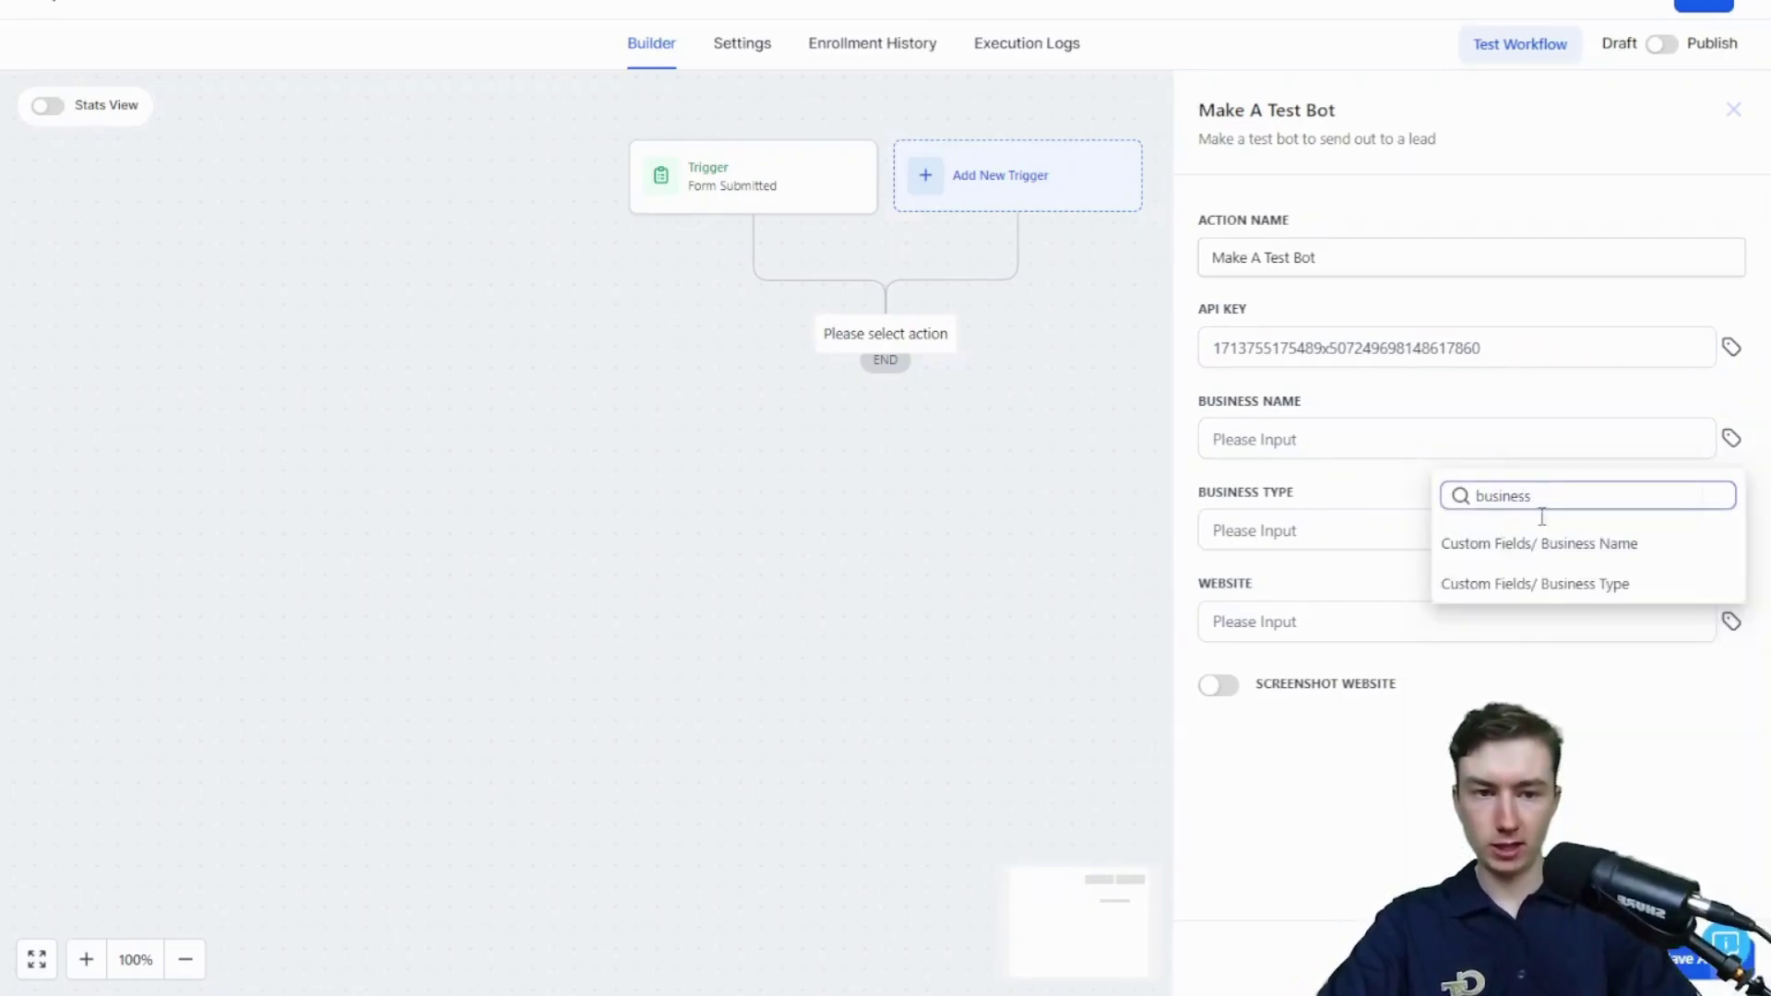
pyautogui.click(1546, 552)
pyautogui.click(1650, 538)
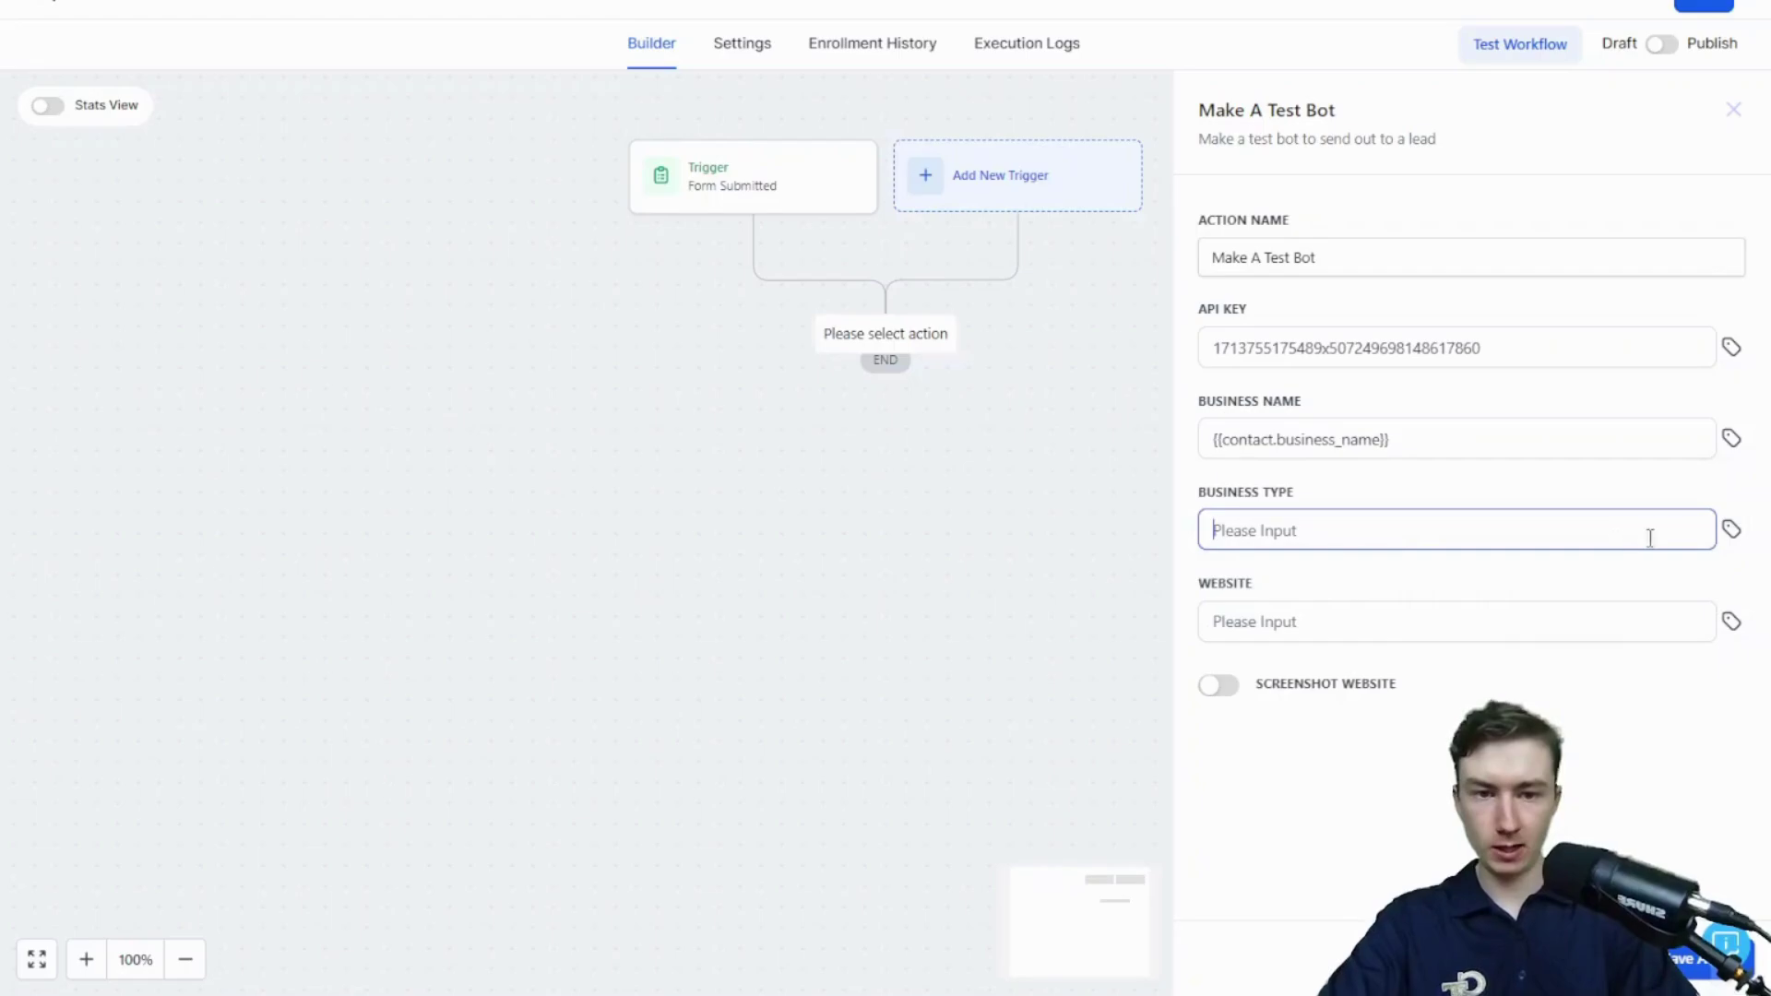
pyautogui.click(1730, 532)
pyautogui.click(1508, 79)
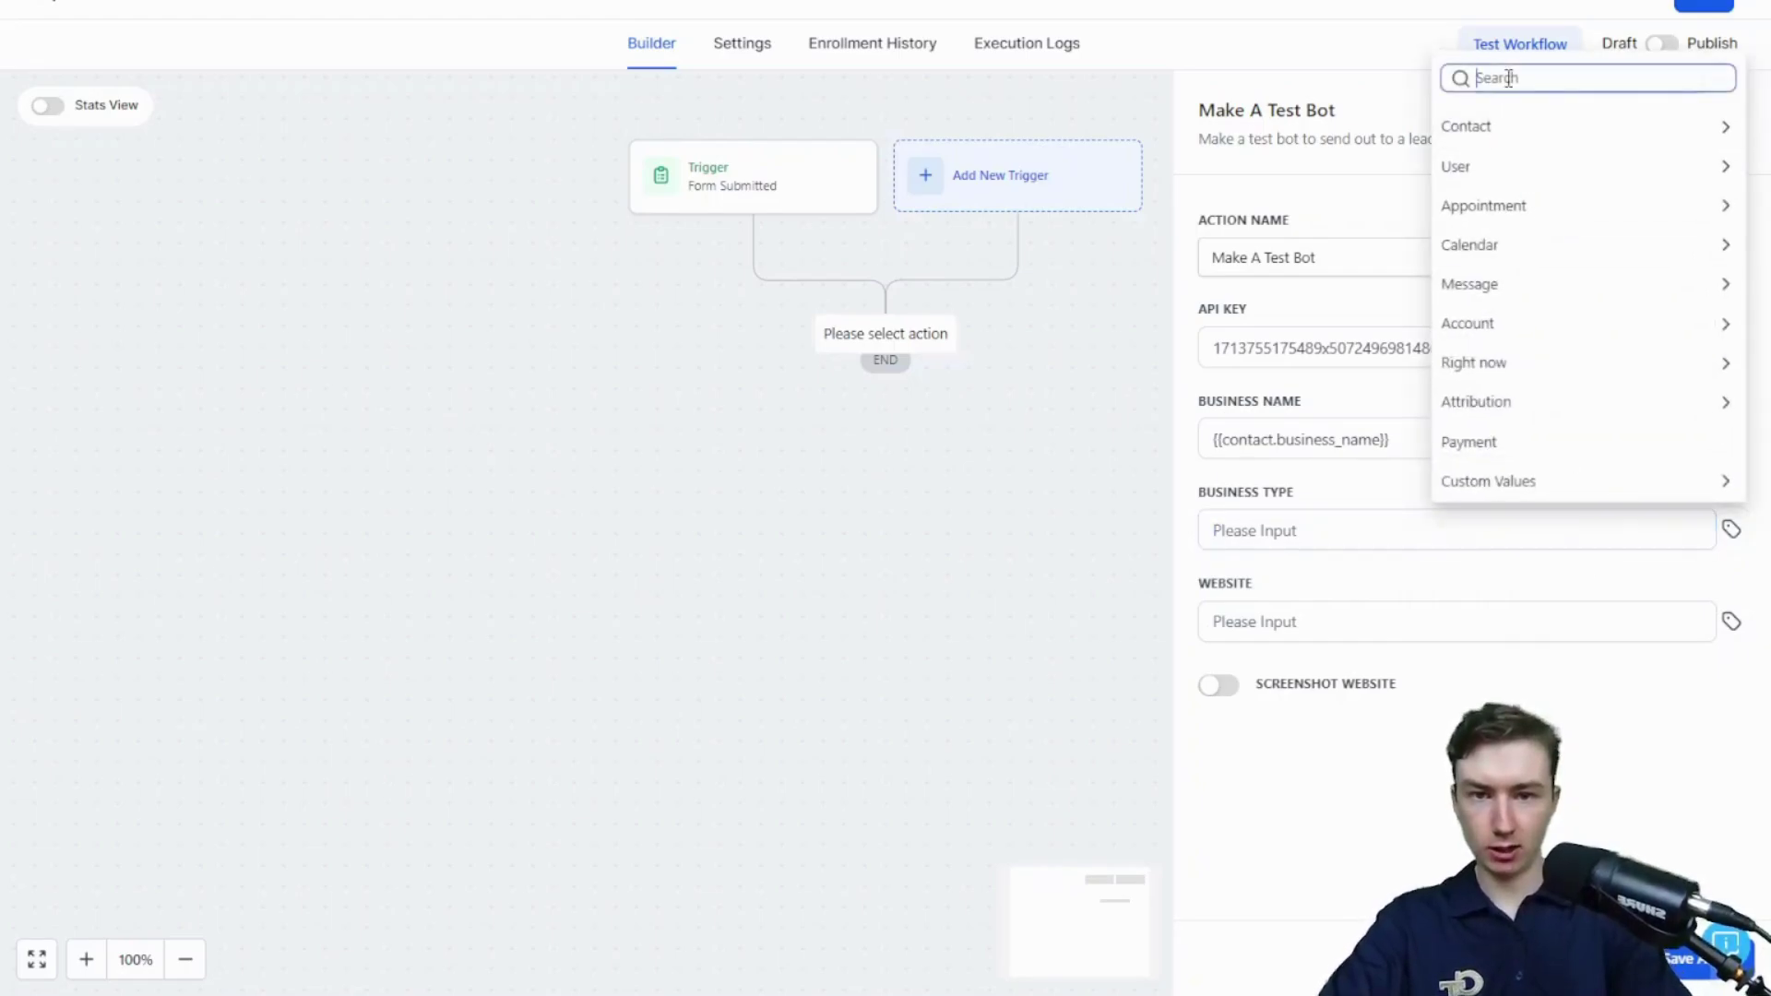
pyautogui.write('business type')
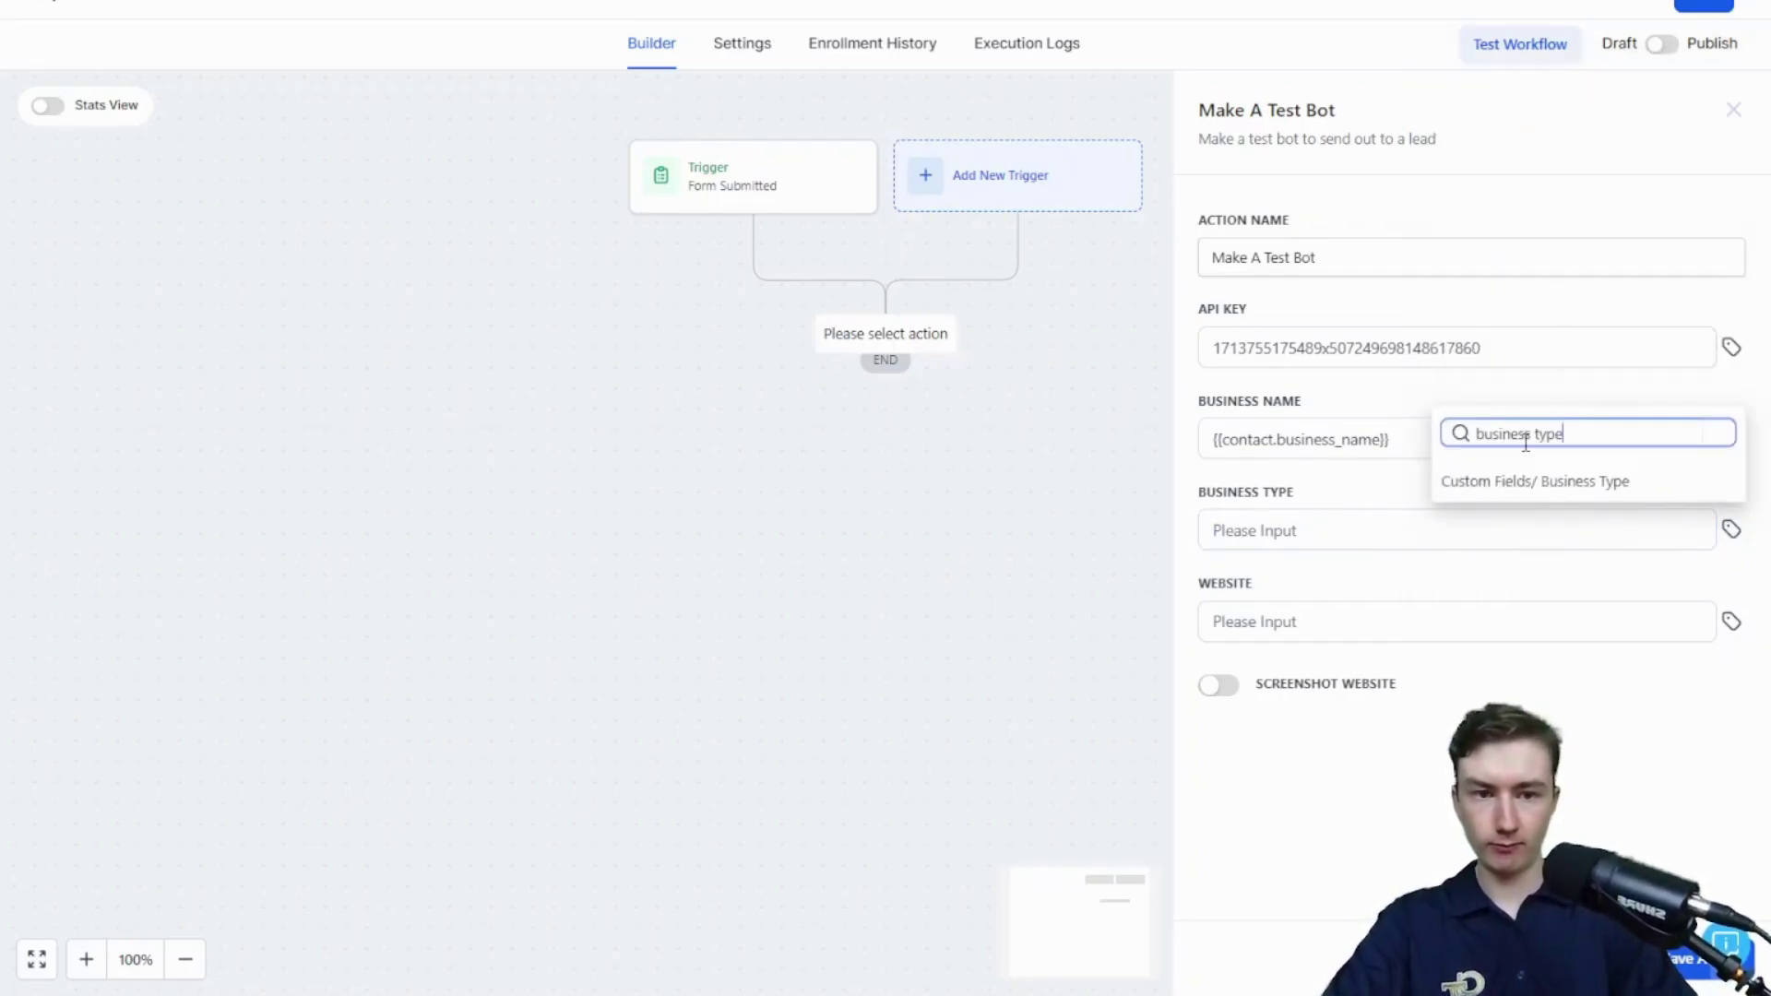
pyautogui.click(1503, 480)
# - Map the contact's Website field and switch on Screenshot Website
pyautogui.click(1353, 602)
pyautogui.click(1731, 621)
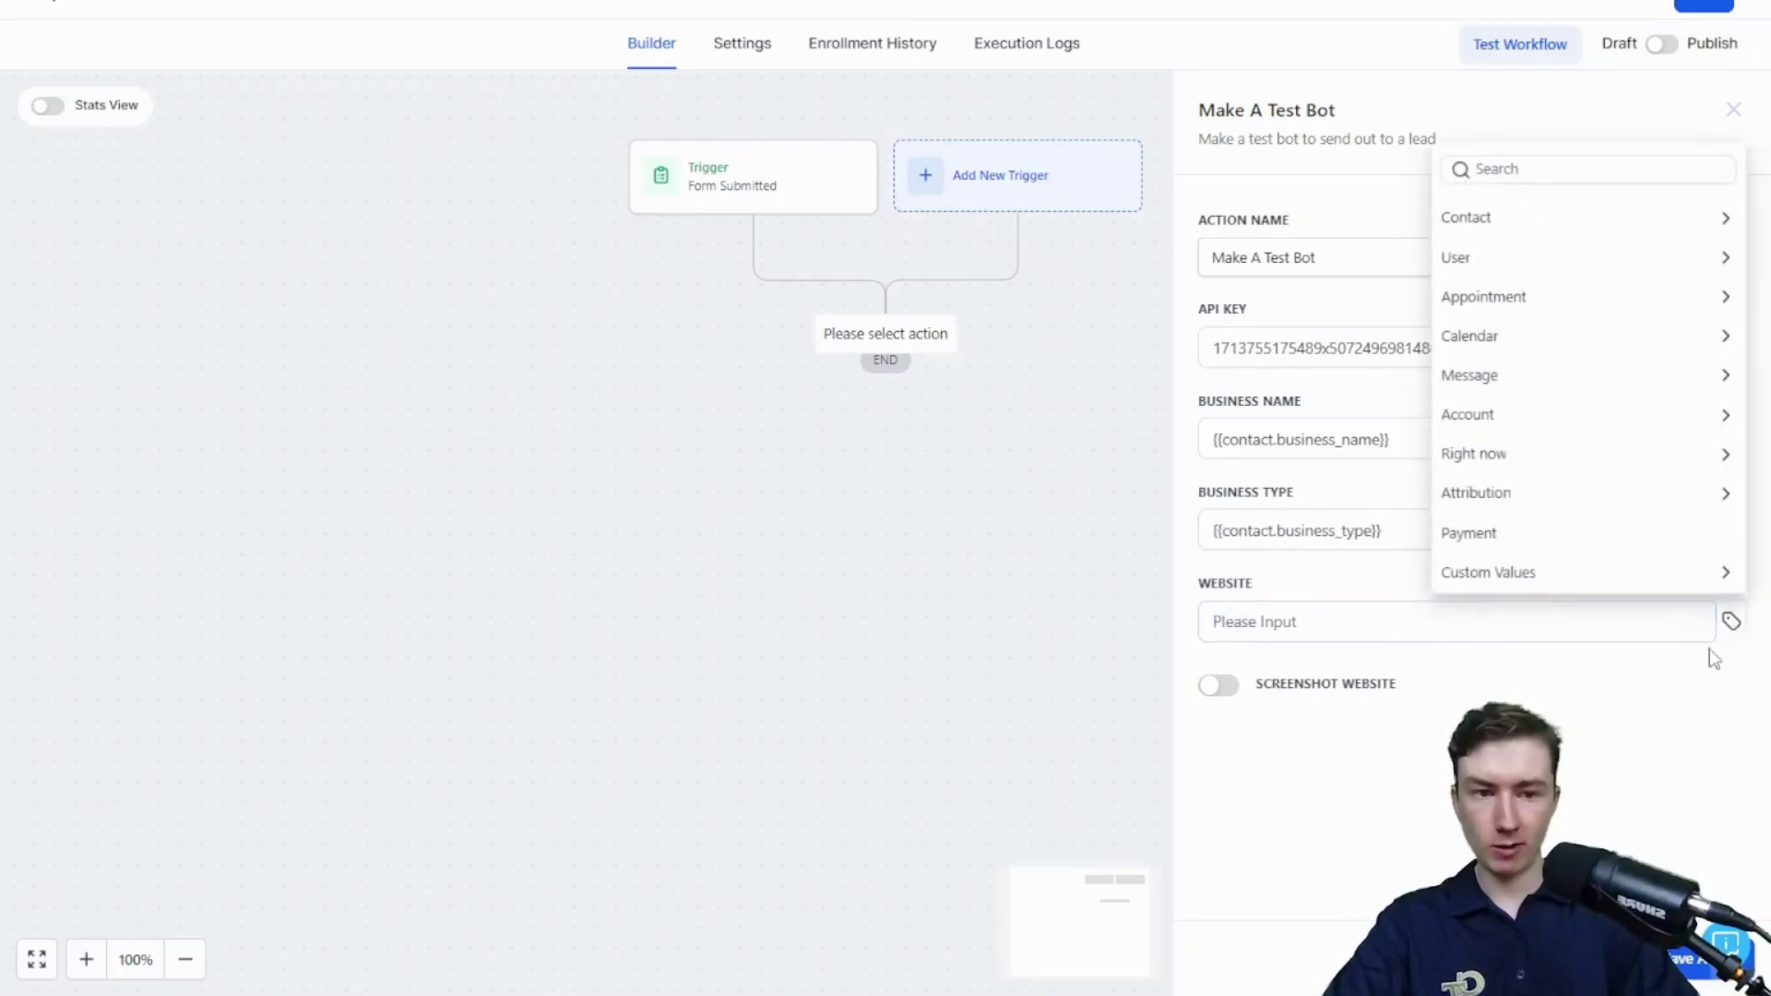
pyautogui.click(1522, 167)
pyautogui.write('website')
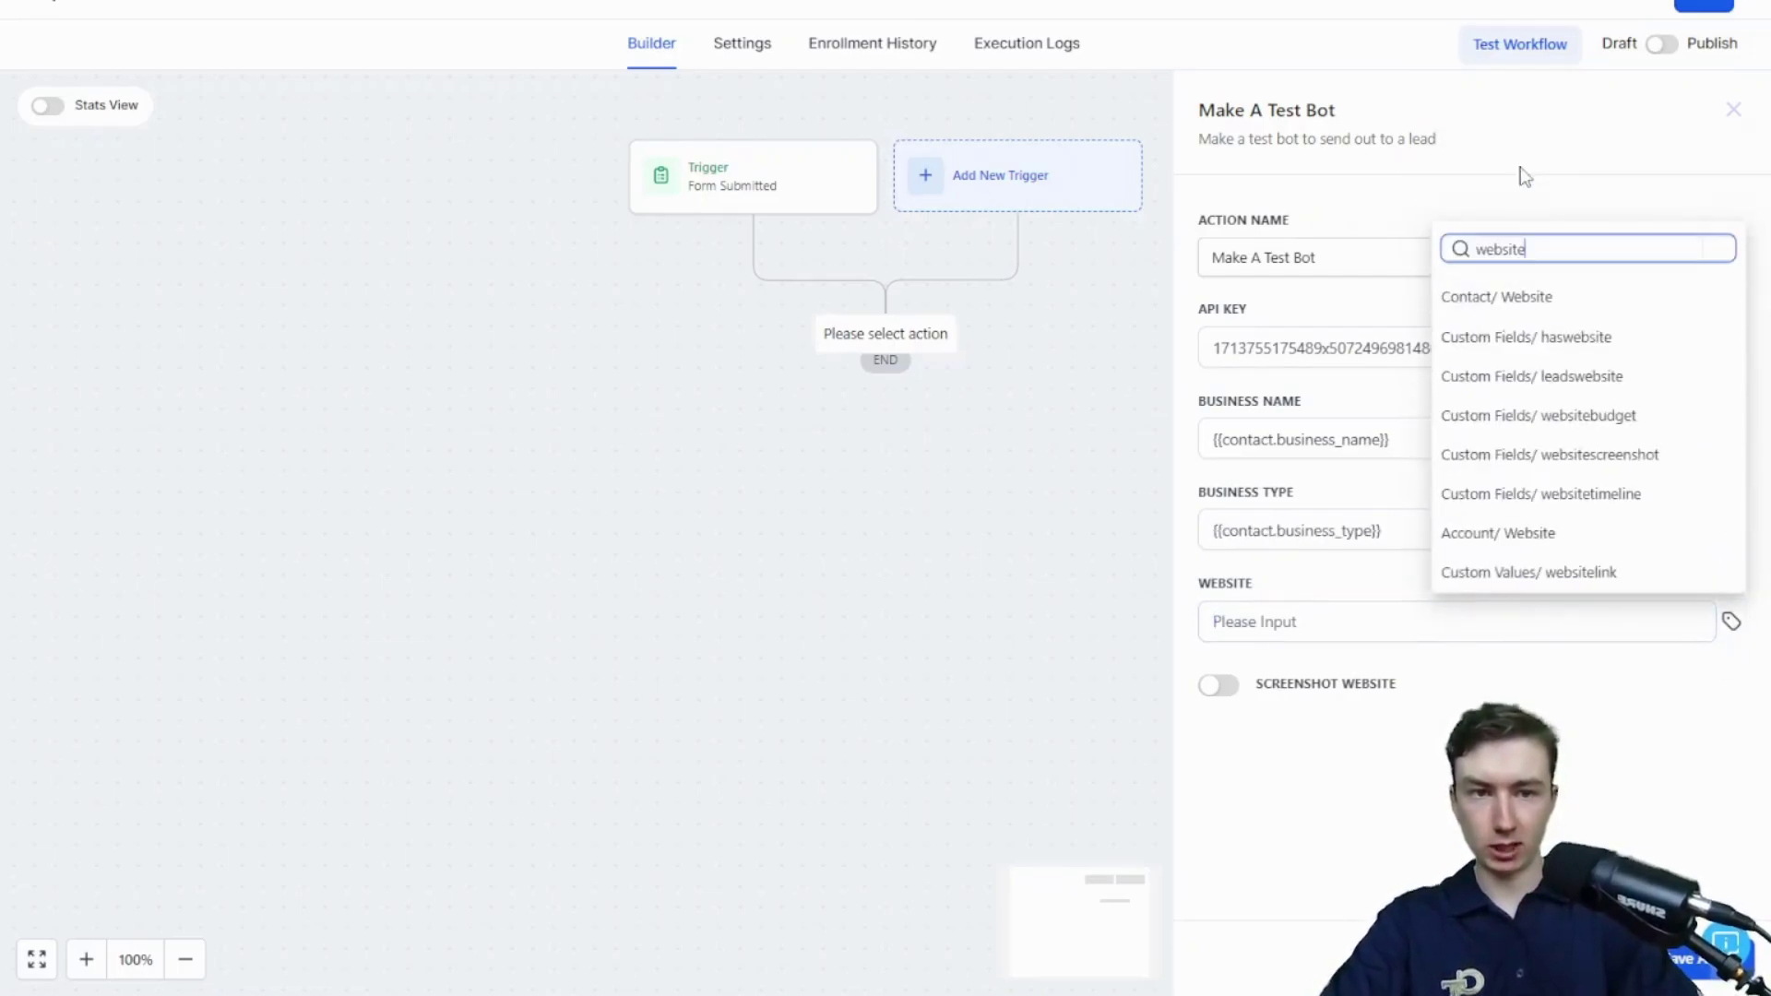
pyautogui.click(1593, 299)
pyautogui.click(1489, 638)
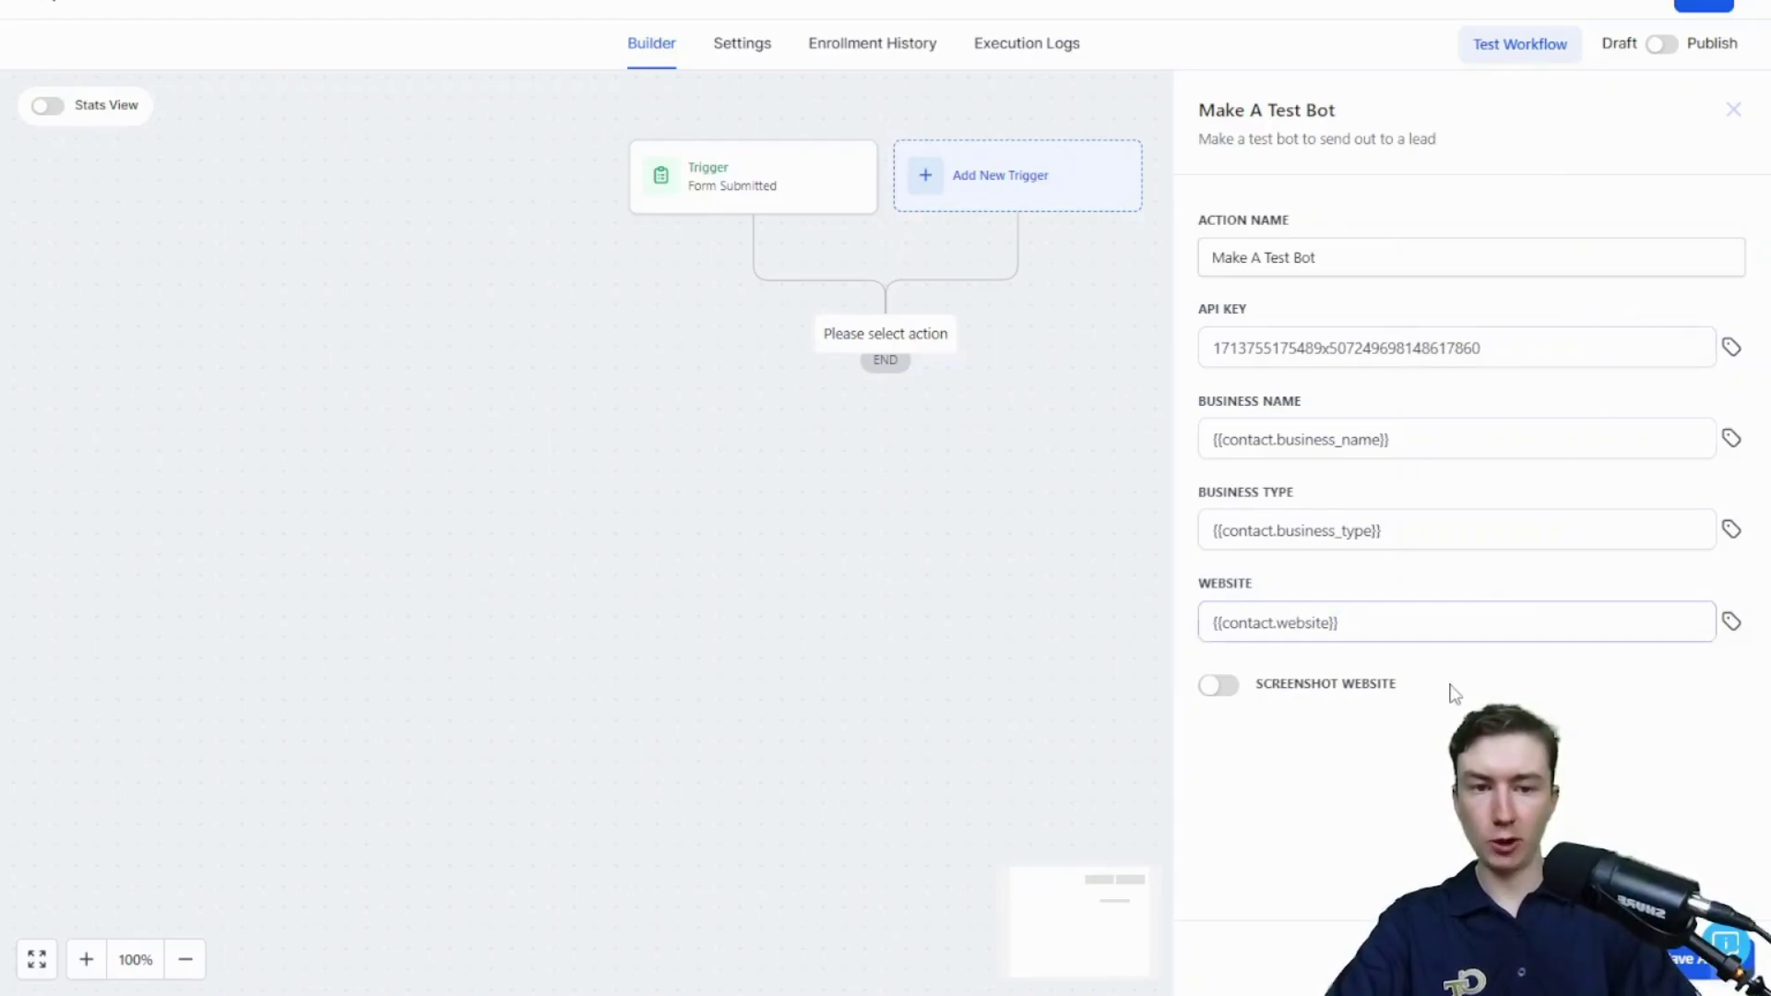
pyautogui.moveTo(1448, 692); pyautogui.dragTo(1372, 692)
pyautogui.click(1313, 696)
pyautogui.click(1230, 698)
pyautogui.click(1395, 694)
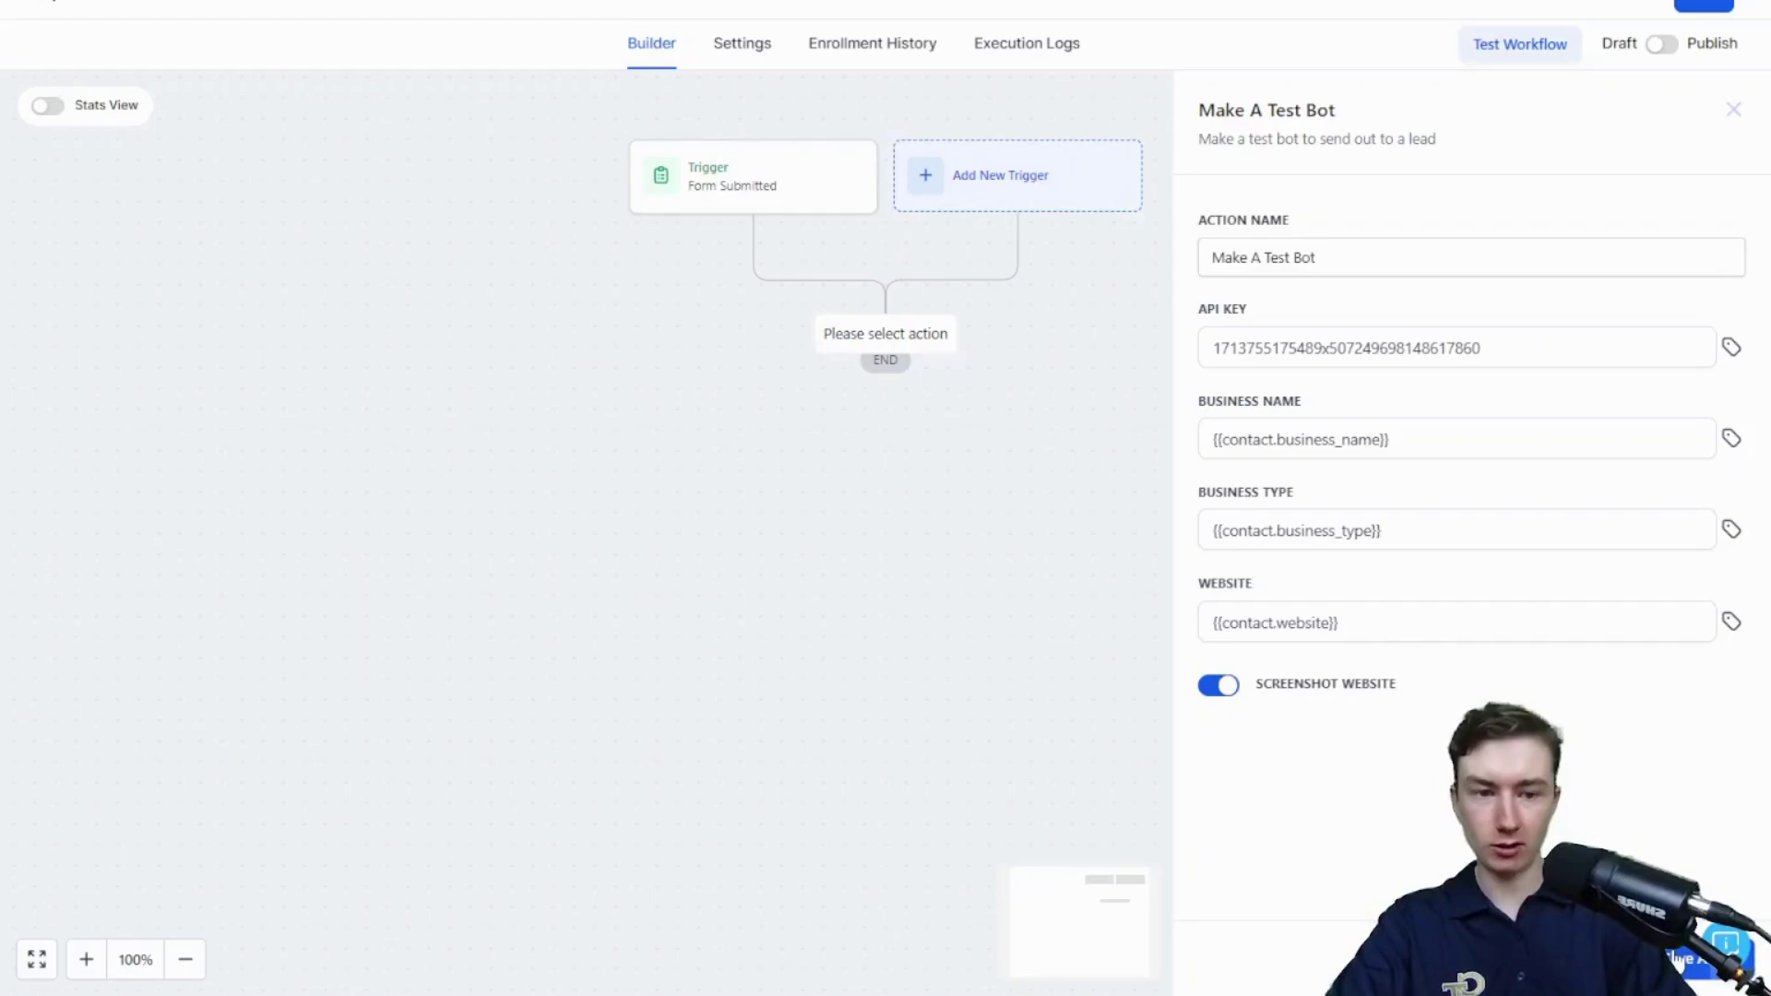
# - Save the Make A Test Bot action and choose Send SMS as the next step
pyautogui.click(1677, 959)
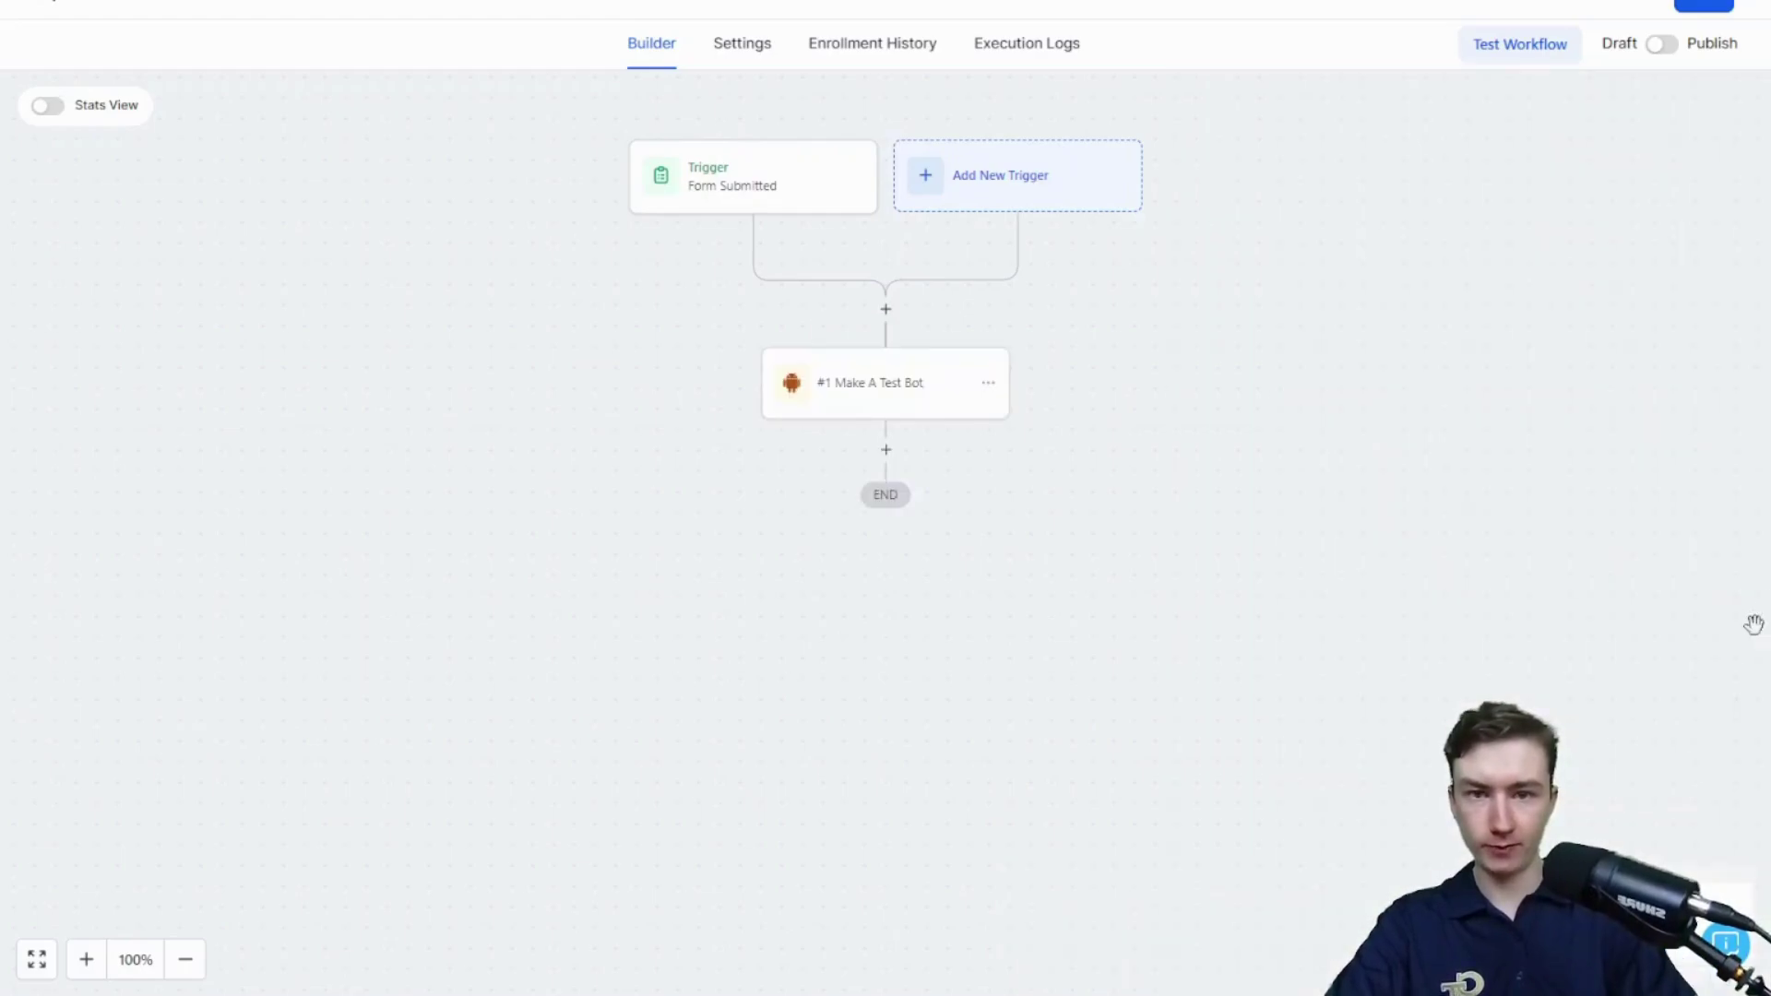
pyautogui.click(885, 455)
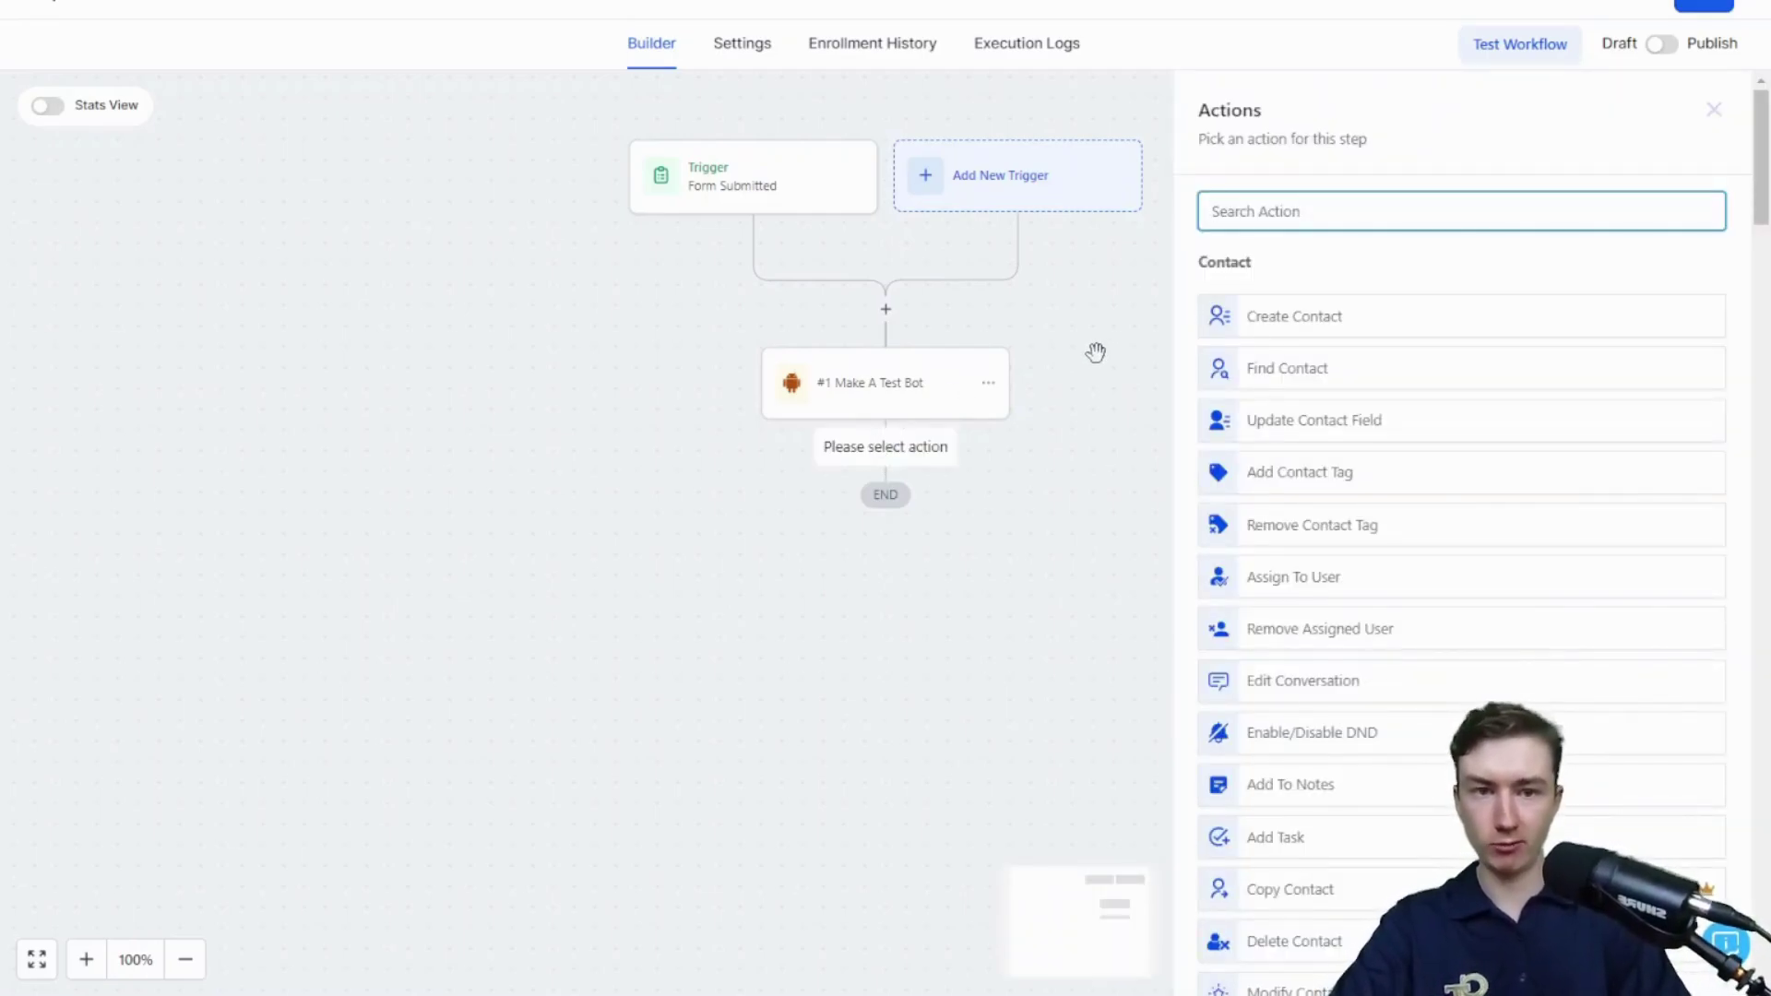
pyautogui.write('send')
pyautogui.click(1237, 356)
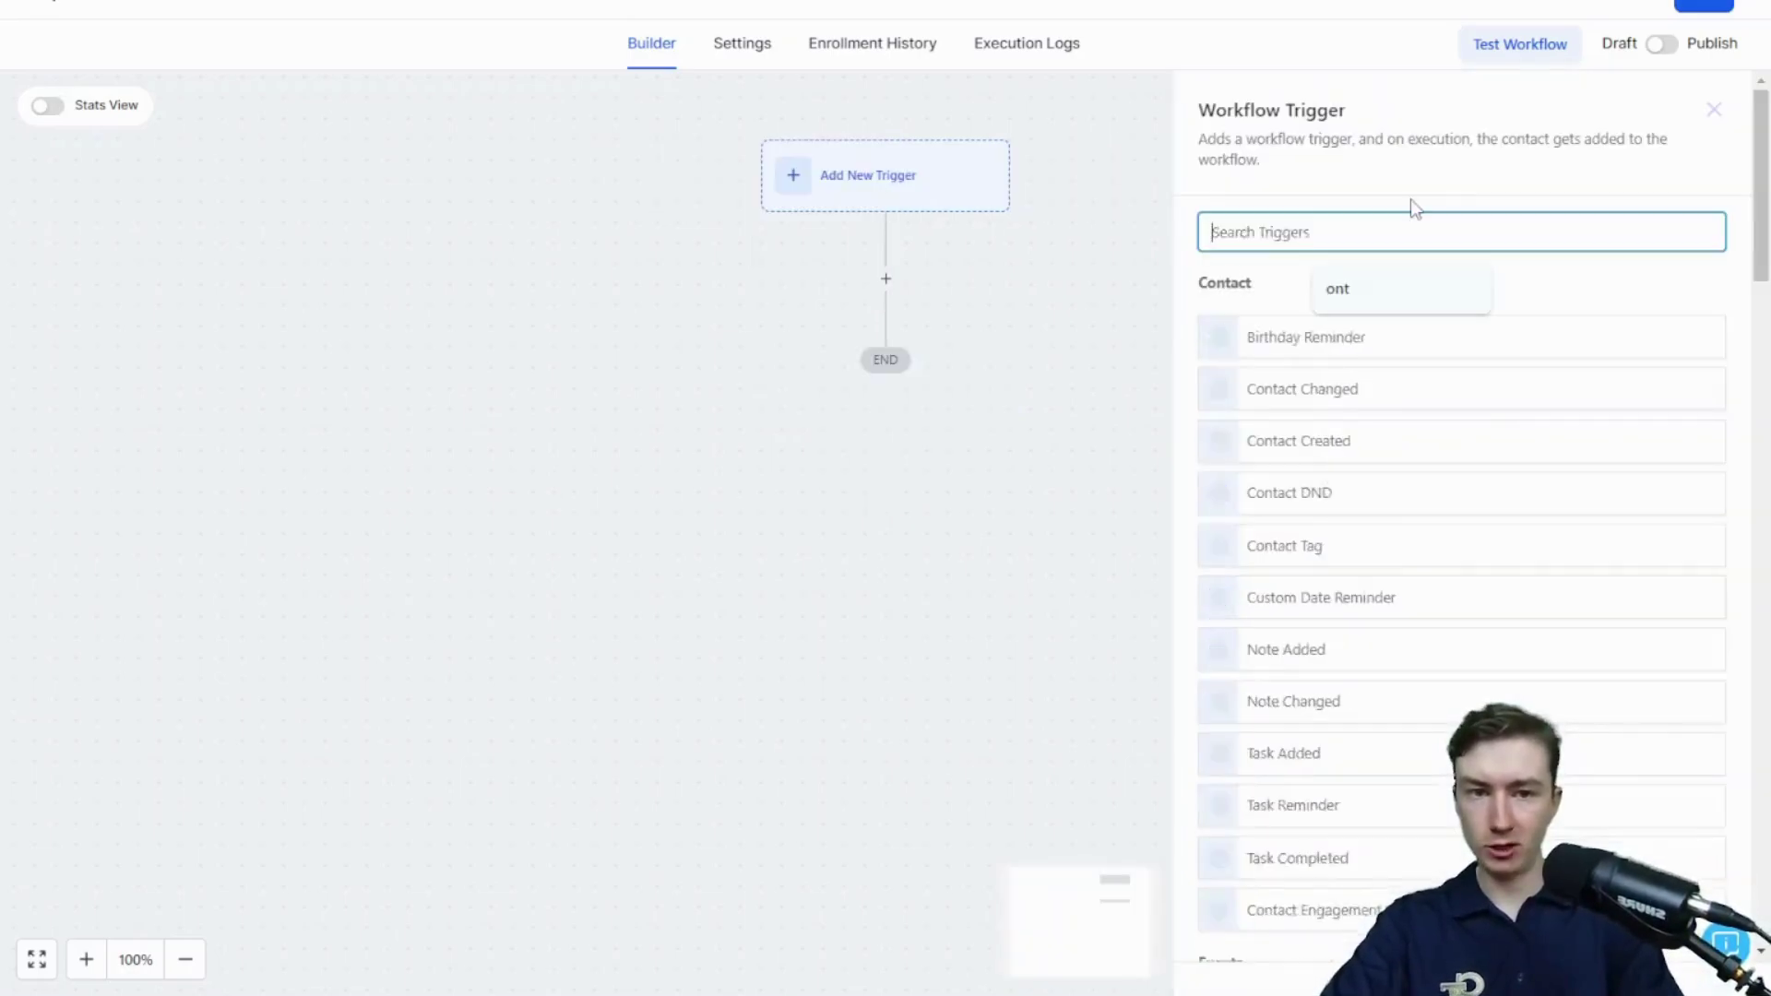
# - Set the workflow trigger to Form Submitted, filtered to the Create Bot Form
pyautogui.write('form')
pyautogui.click(1294, 323)
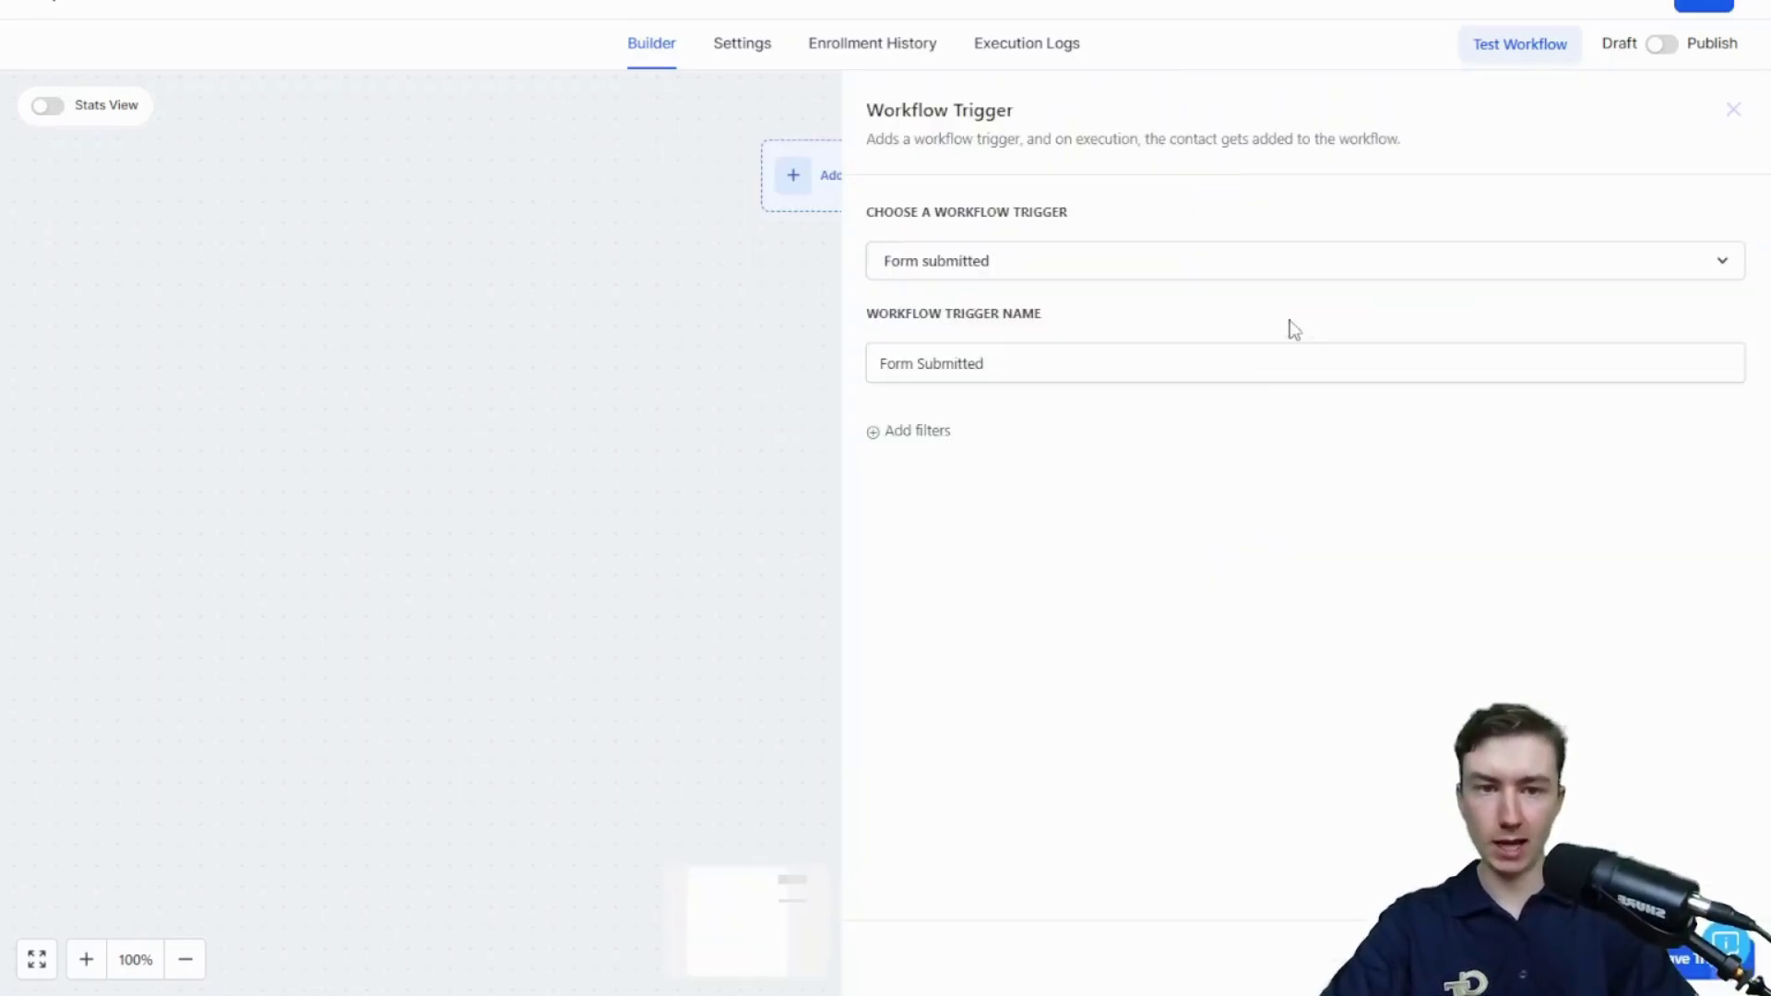
pyautogui.click(950, 443)
pyautogui.click(938, 456)
pyautogui.click(949, 596)
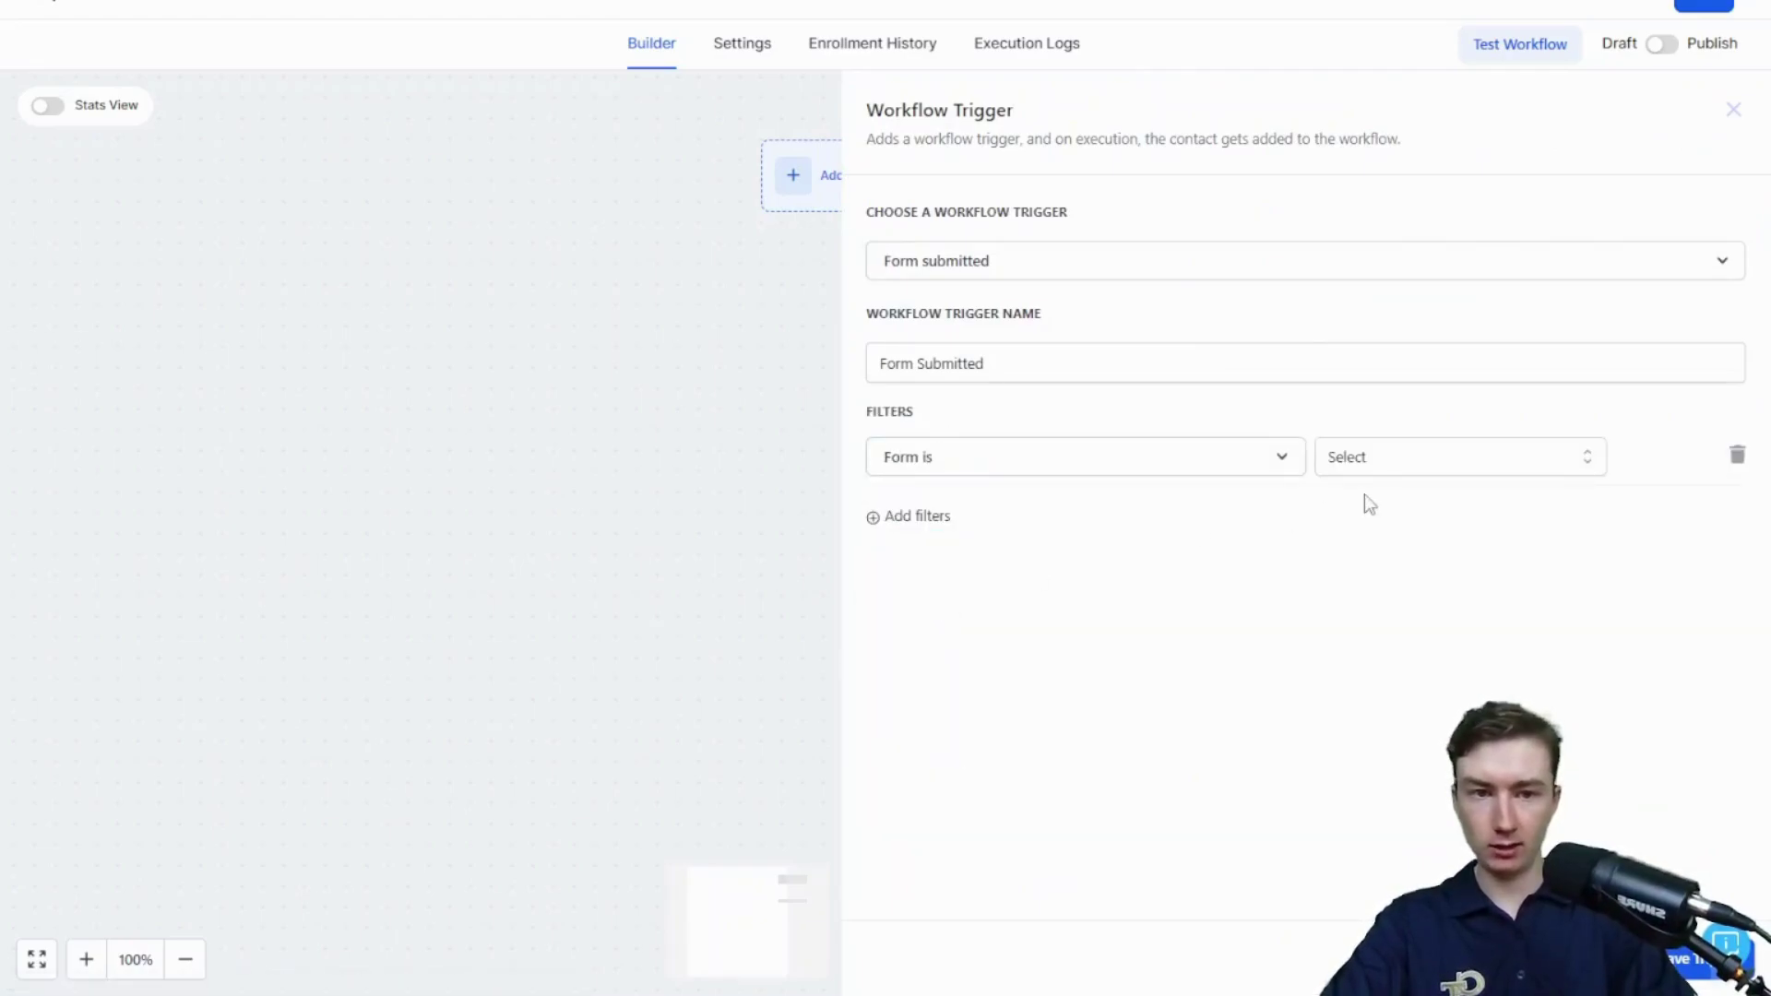
pyautogui.click(1386, 466)
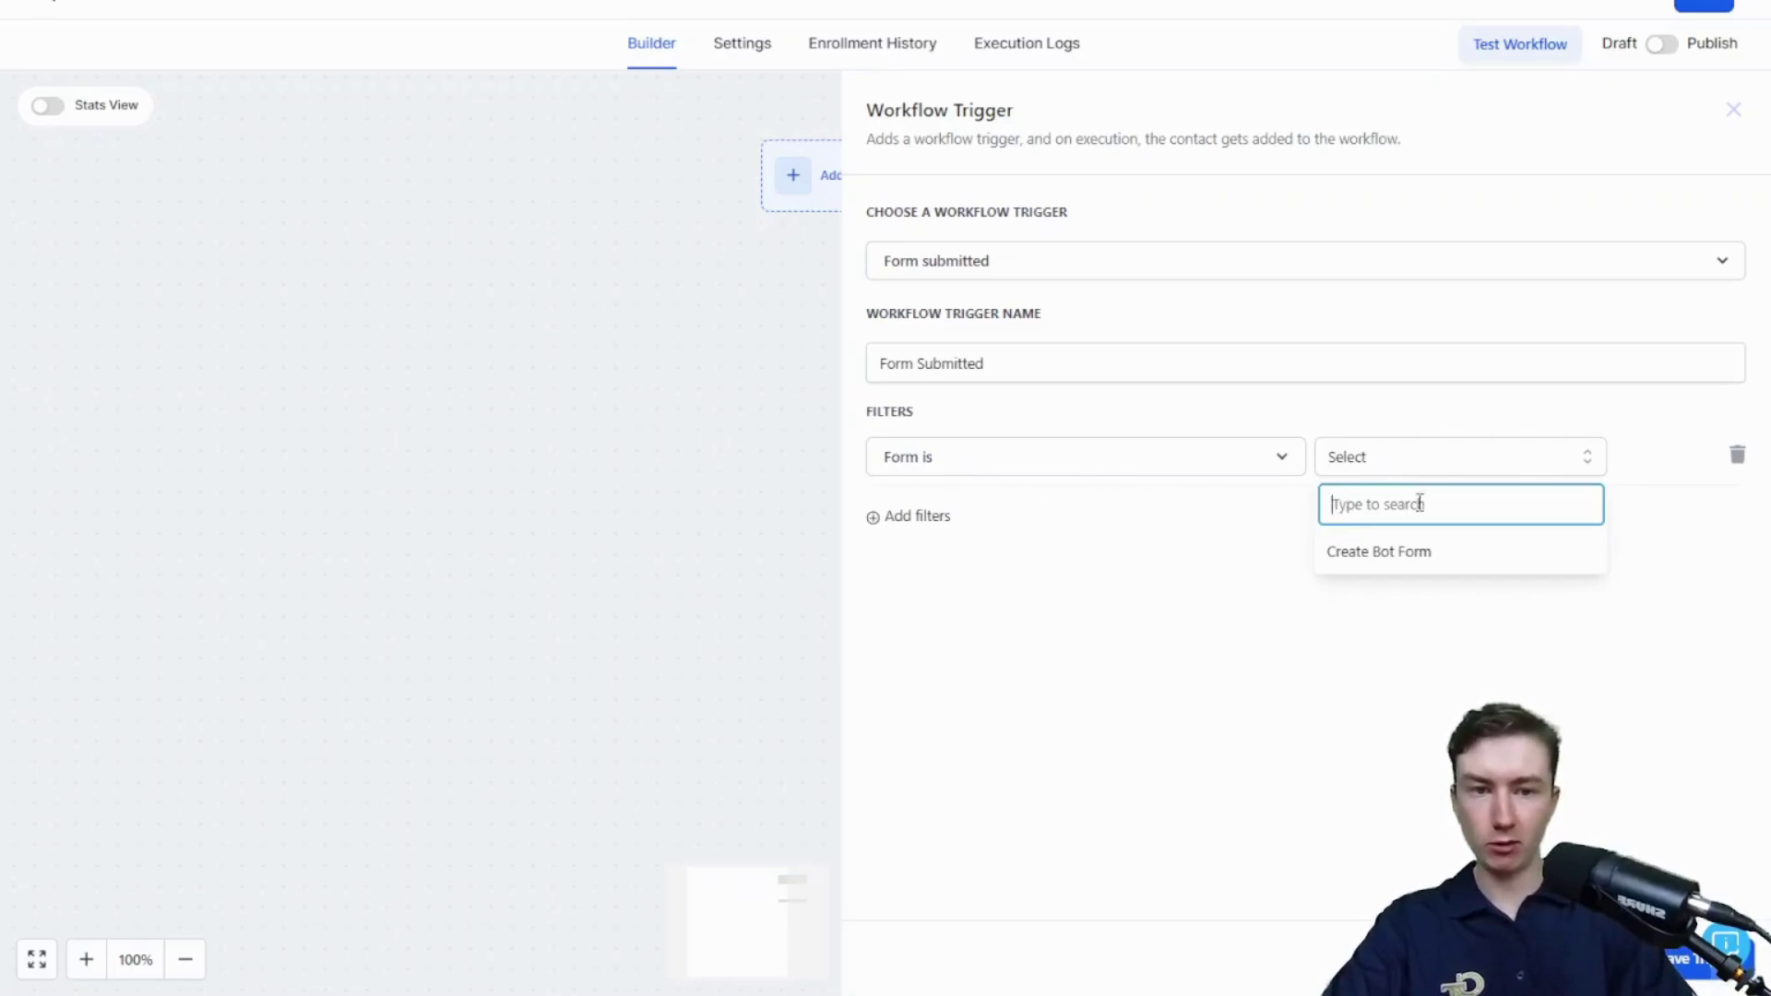
pyautogui.click(1351, 558)
# - Save the trigger, add a Send SMS step and paste in the prepared message
pyautogui.click(1693, 959)
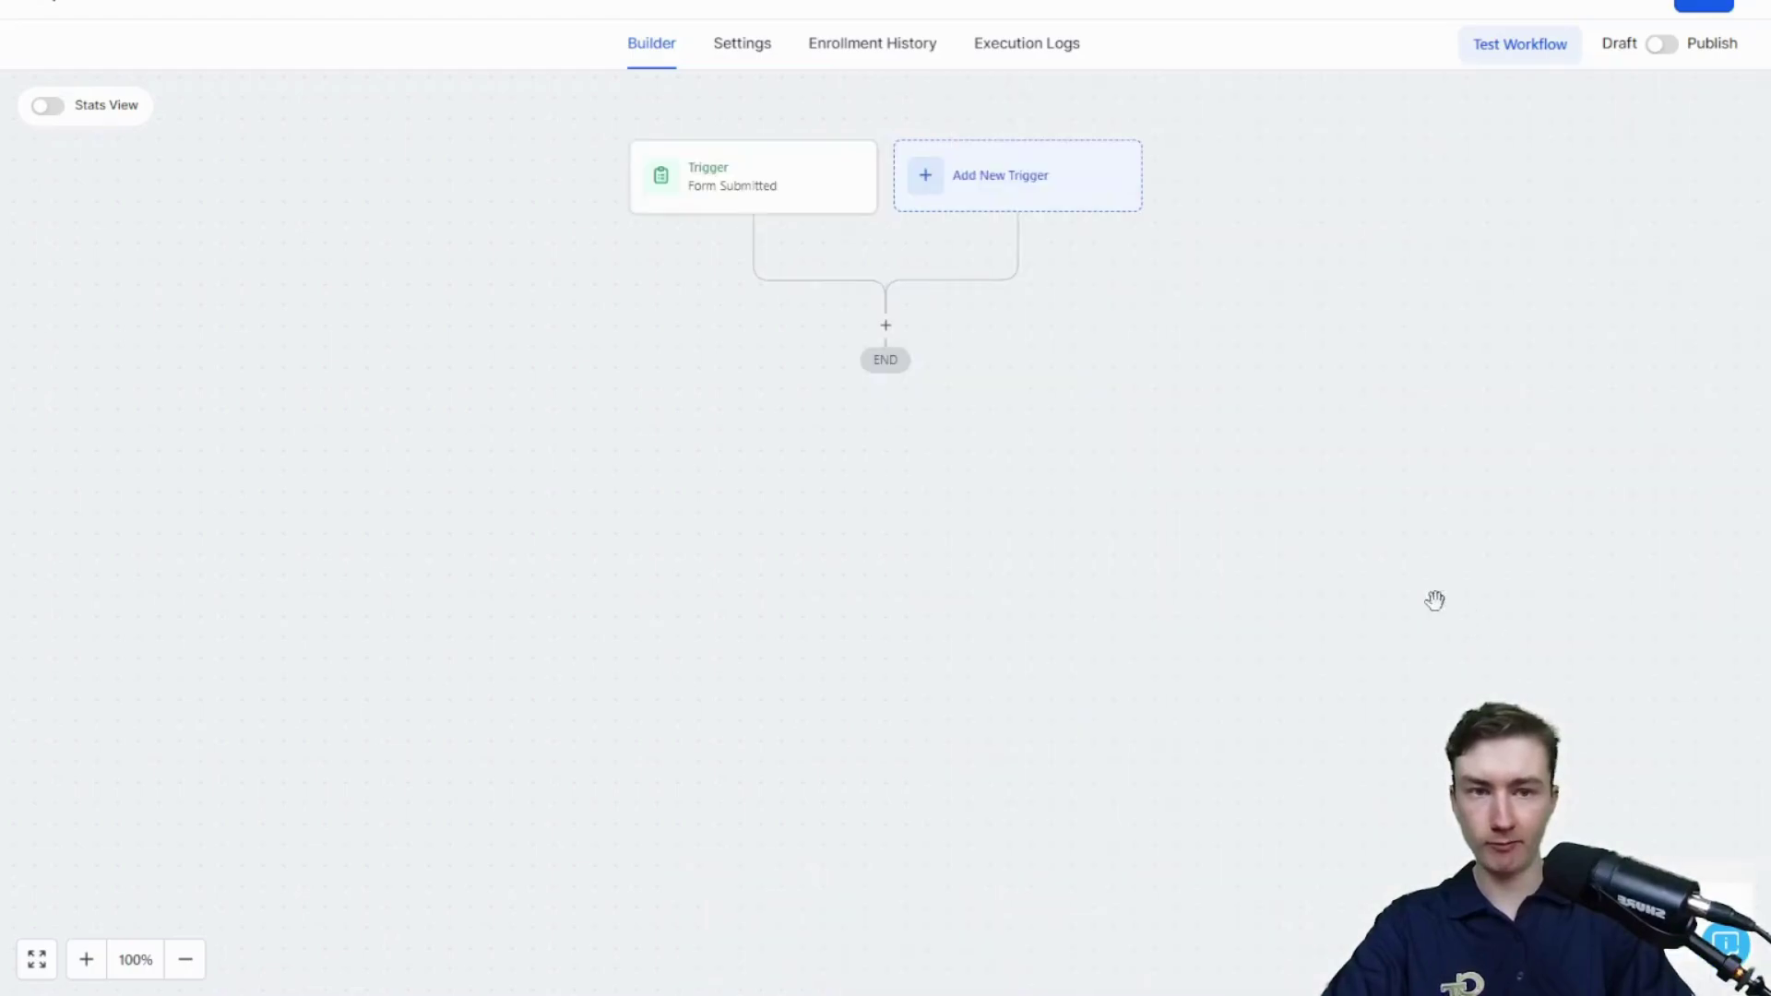
pyautogui.click(885, 325)
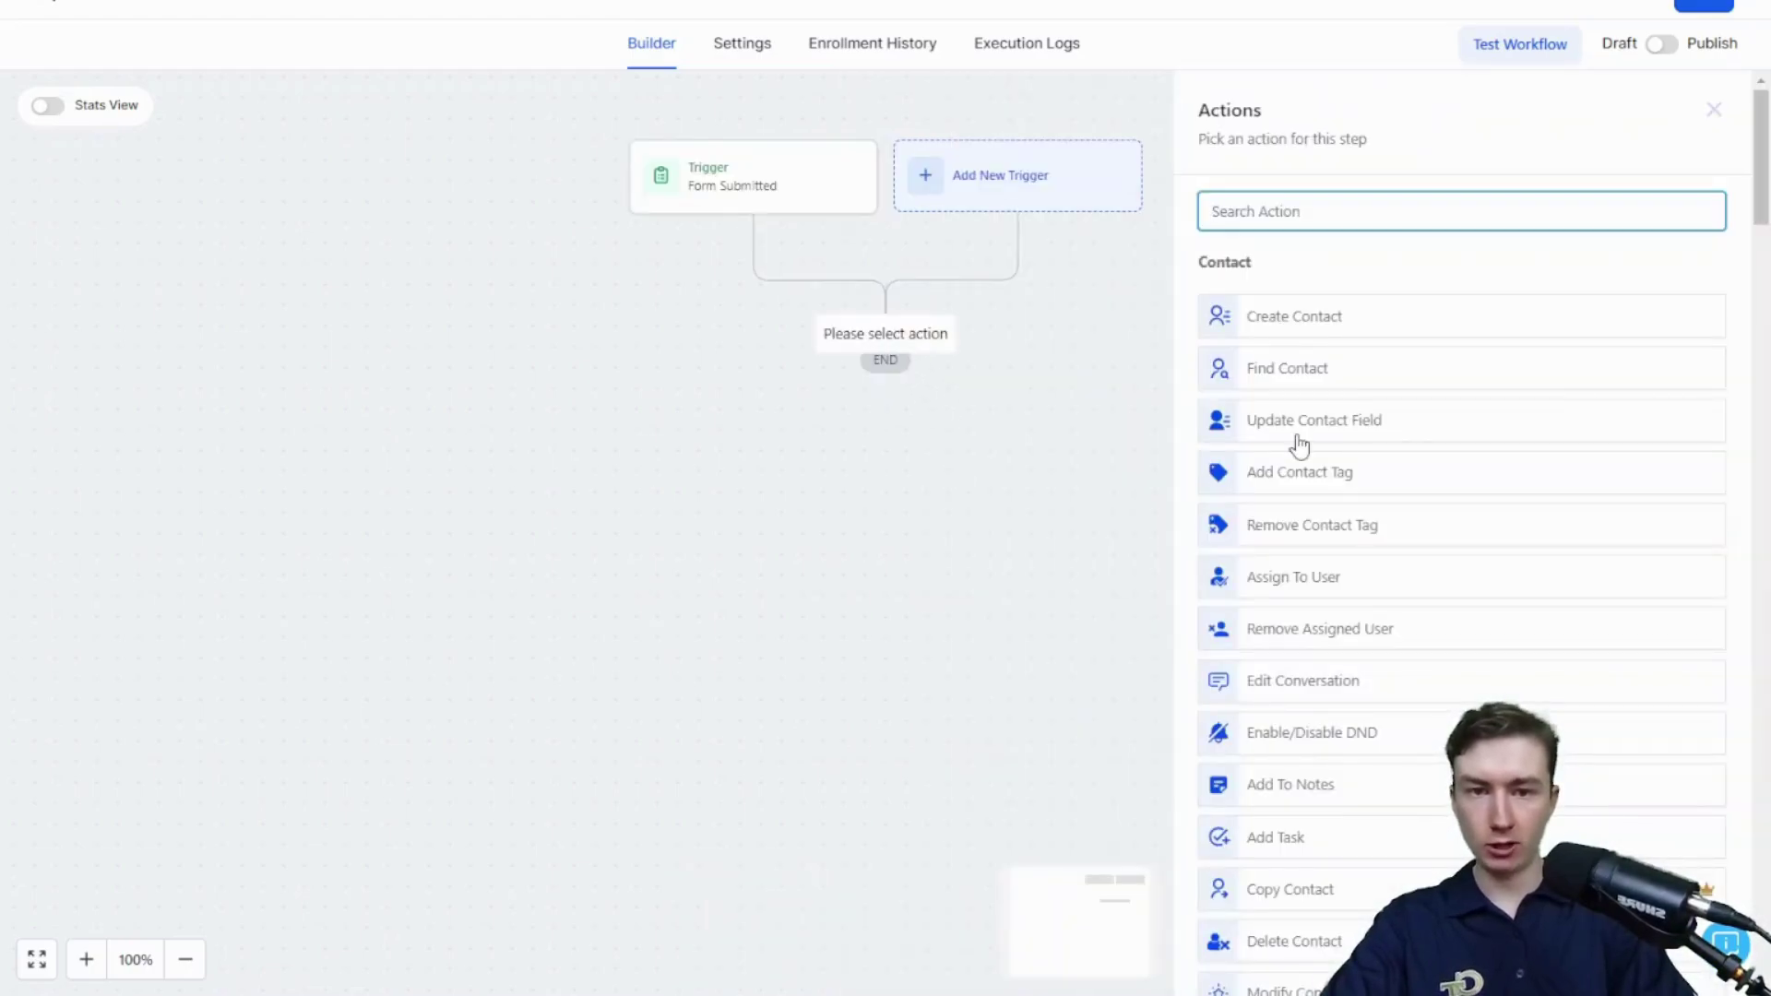
pyautogui.scroll(-20, 1237, 332)
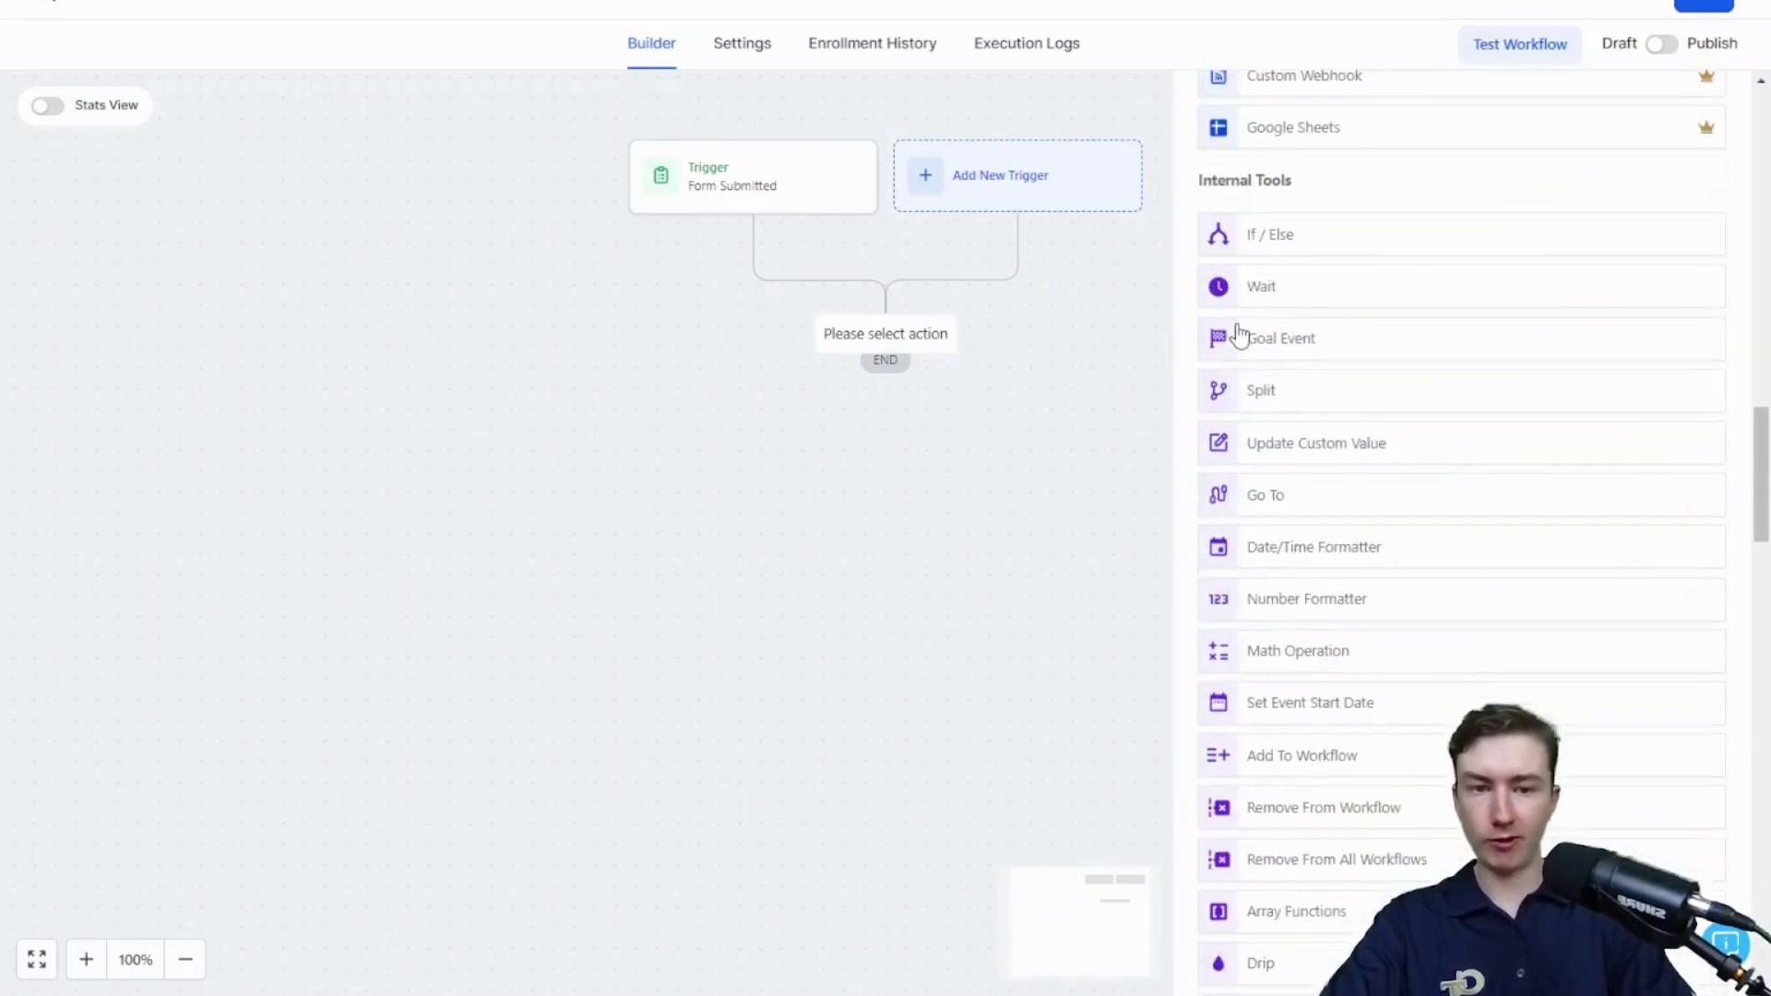
pyautogui.scroll(15, 1237, 332)
pyautogui.click(1218, 520)
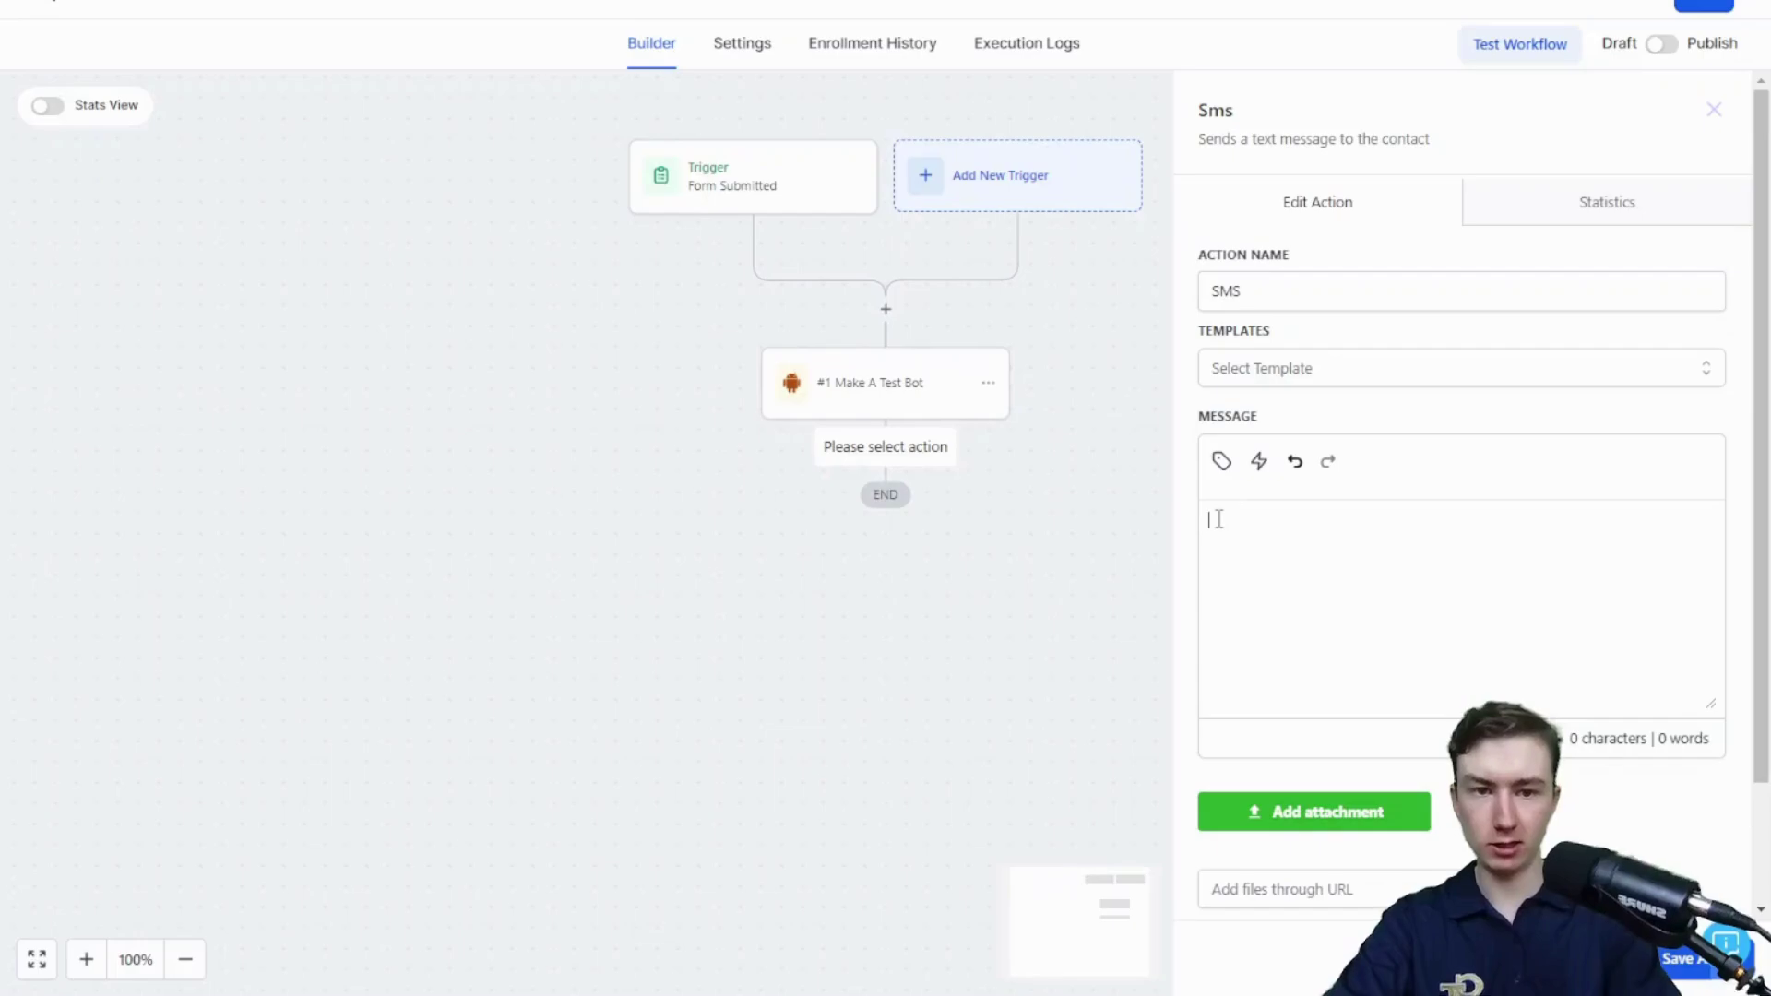
pyautogui.hotkey('ctrl', 'a')
pyautogui.write("Hey {{contact.first_name}}, I love your website. I didn't see an Ai chat widget on there though. . . I went ahead and made one for you. Let me know what you think!")
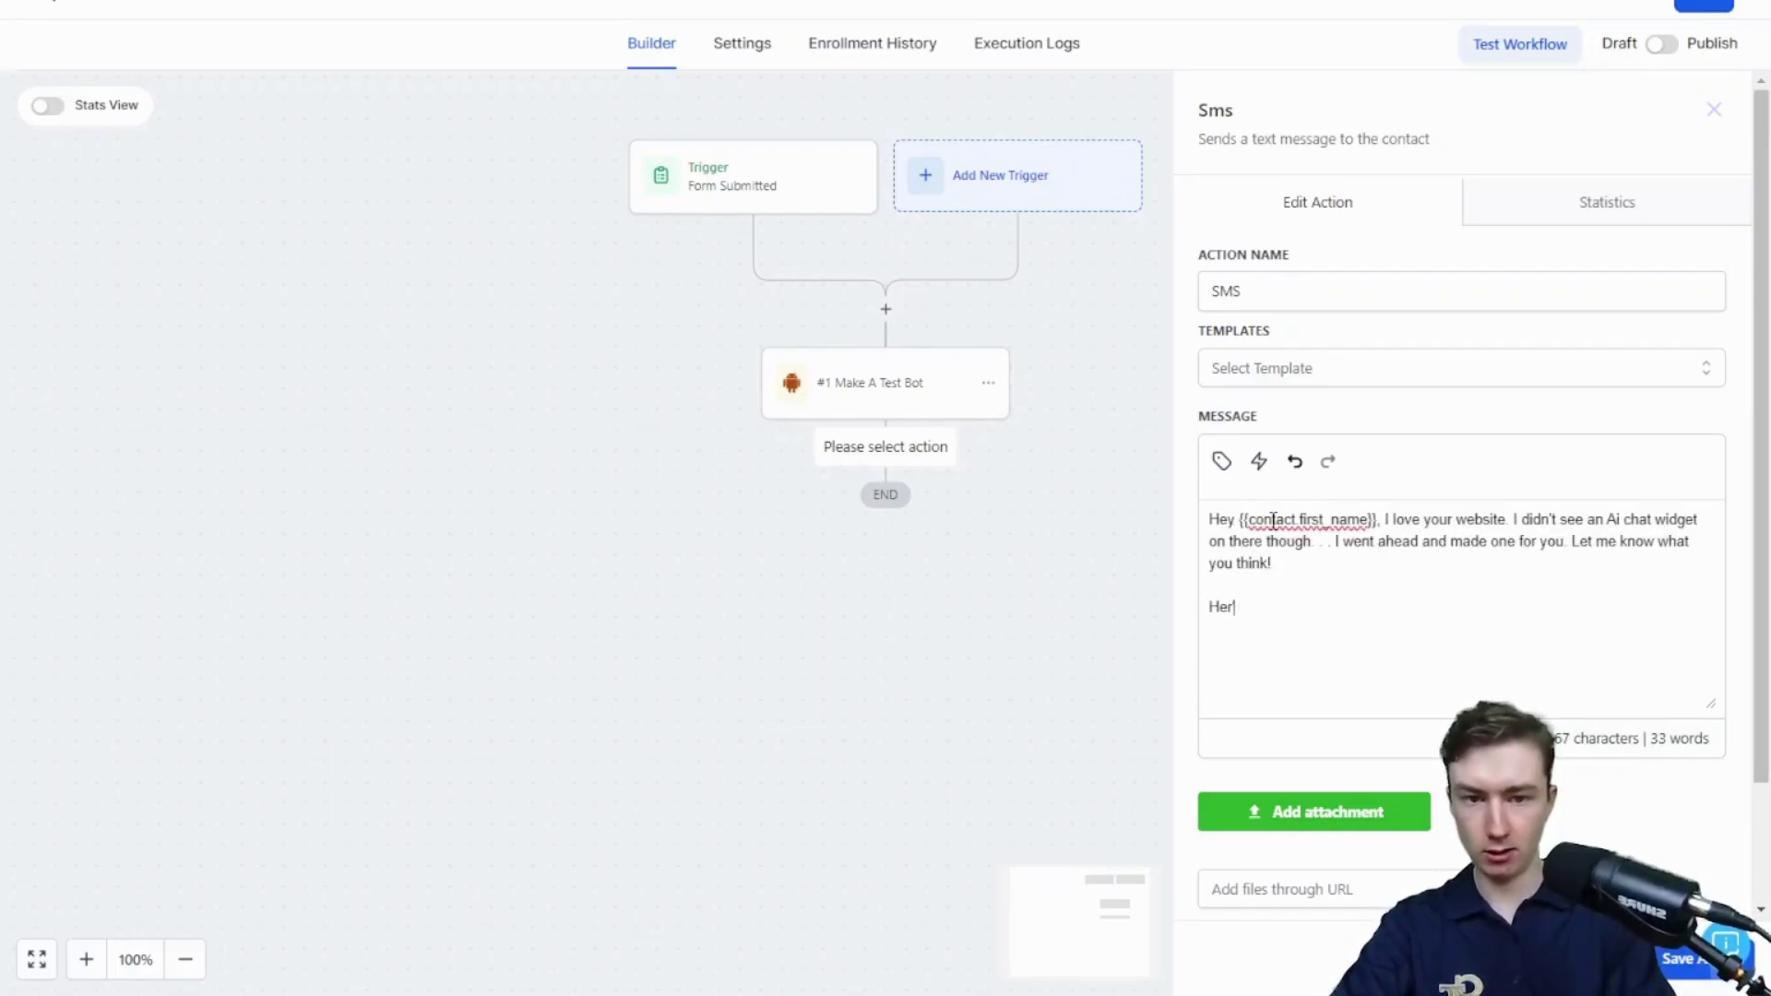
pyautogui.press('BackSpace')
pyautogui.press('BackSpace')
pyautogui.press('BackSpace')
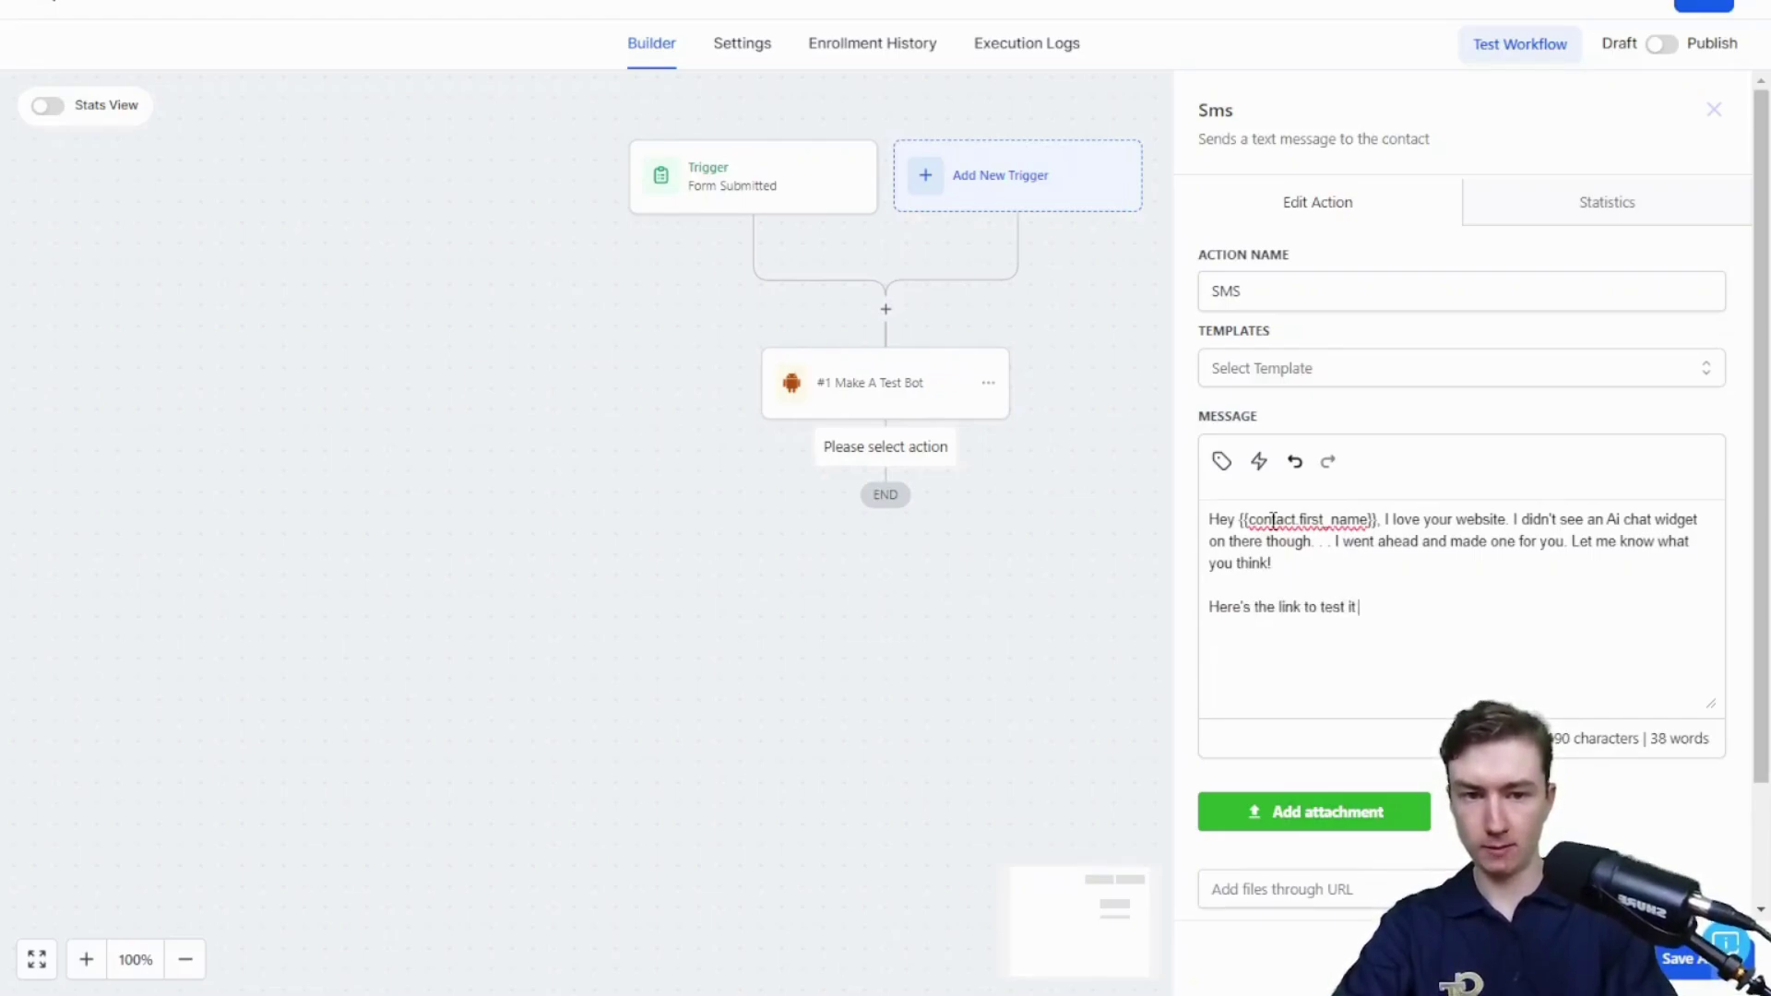
# - Insert the Test Bot Maker test_bot_link value and sign the message with the sender's name
pyautogui.click(1220, 461)
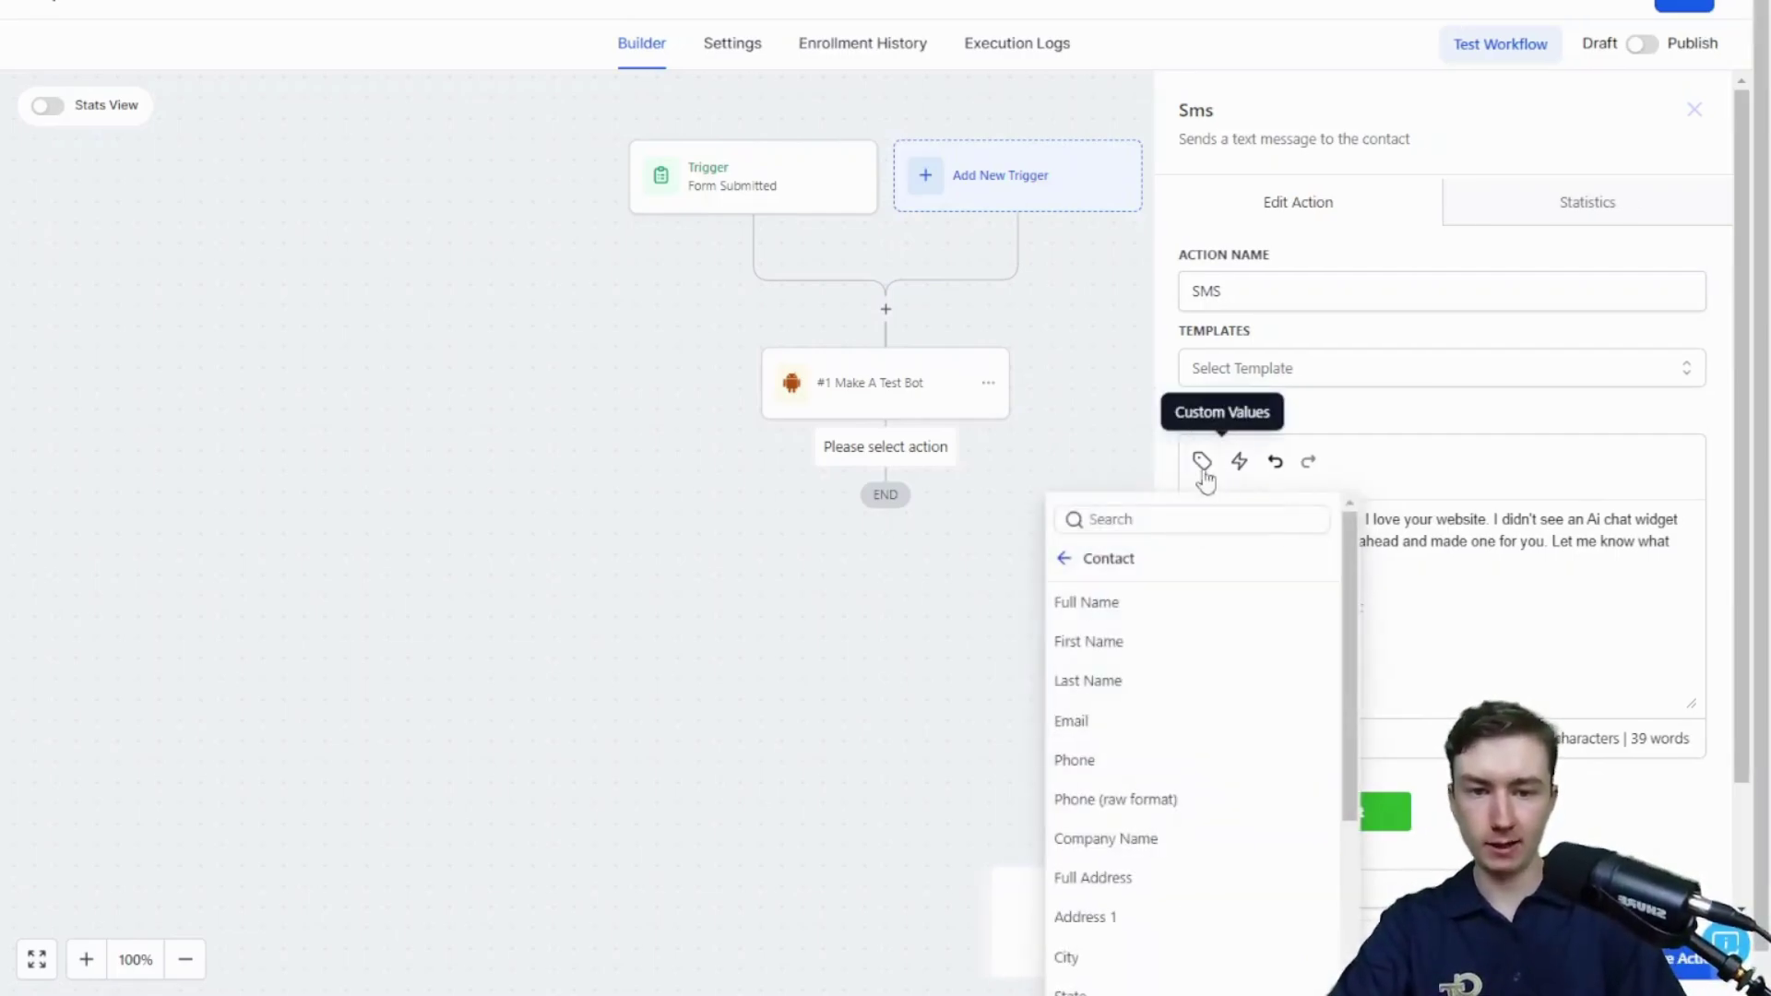
pyautogui.click(1066, 558)
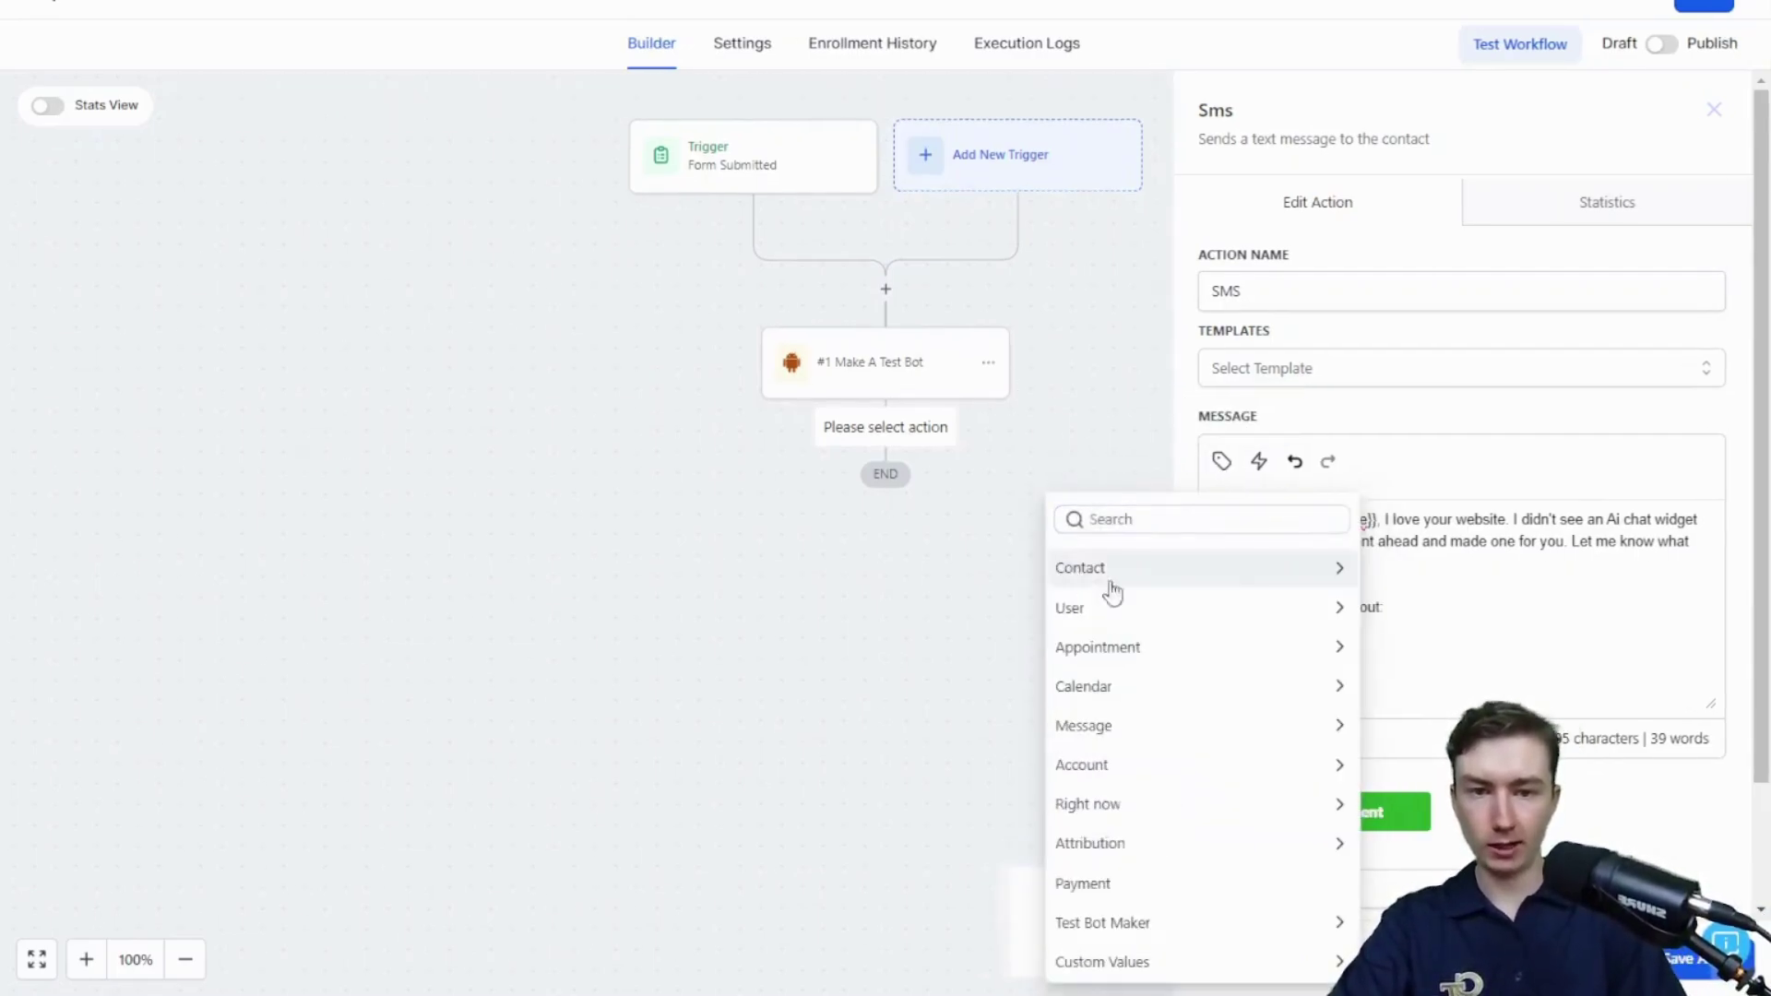
pyautogui.click(1117, 927)
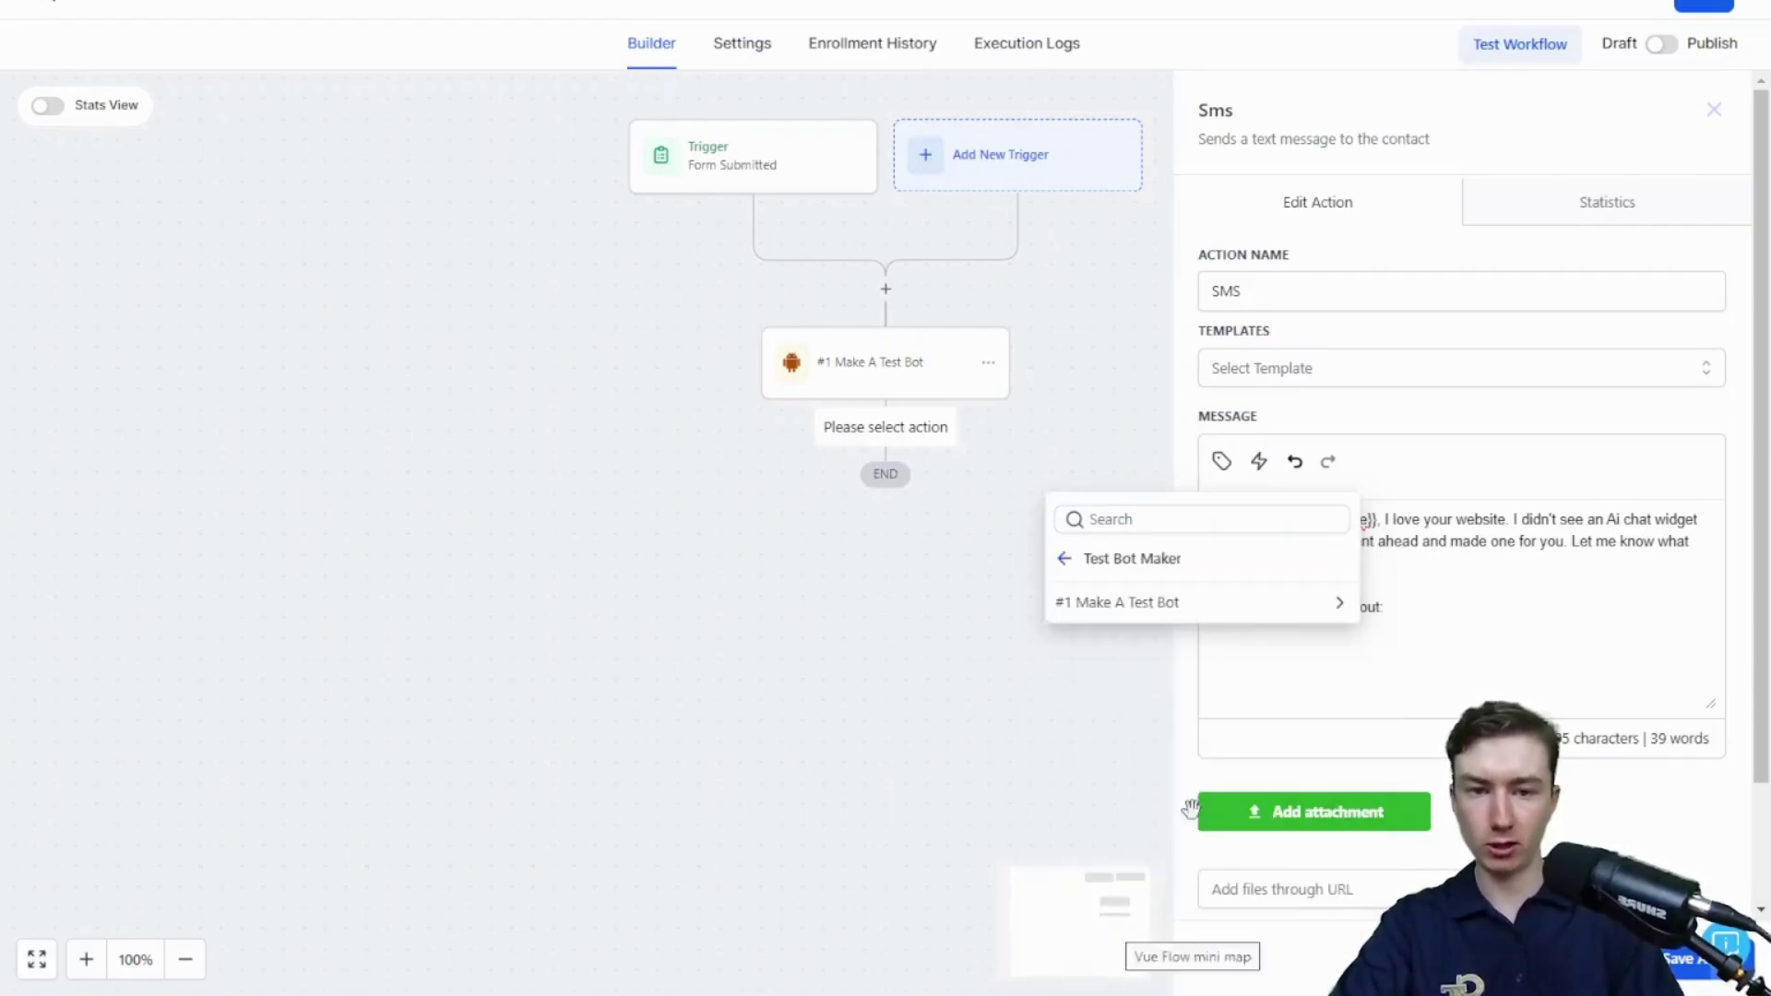
pyautogui.click(1175, 603)
pyautogui.click(1114, 684)
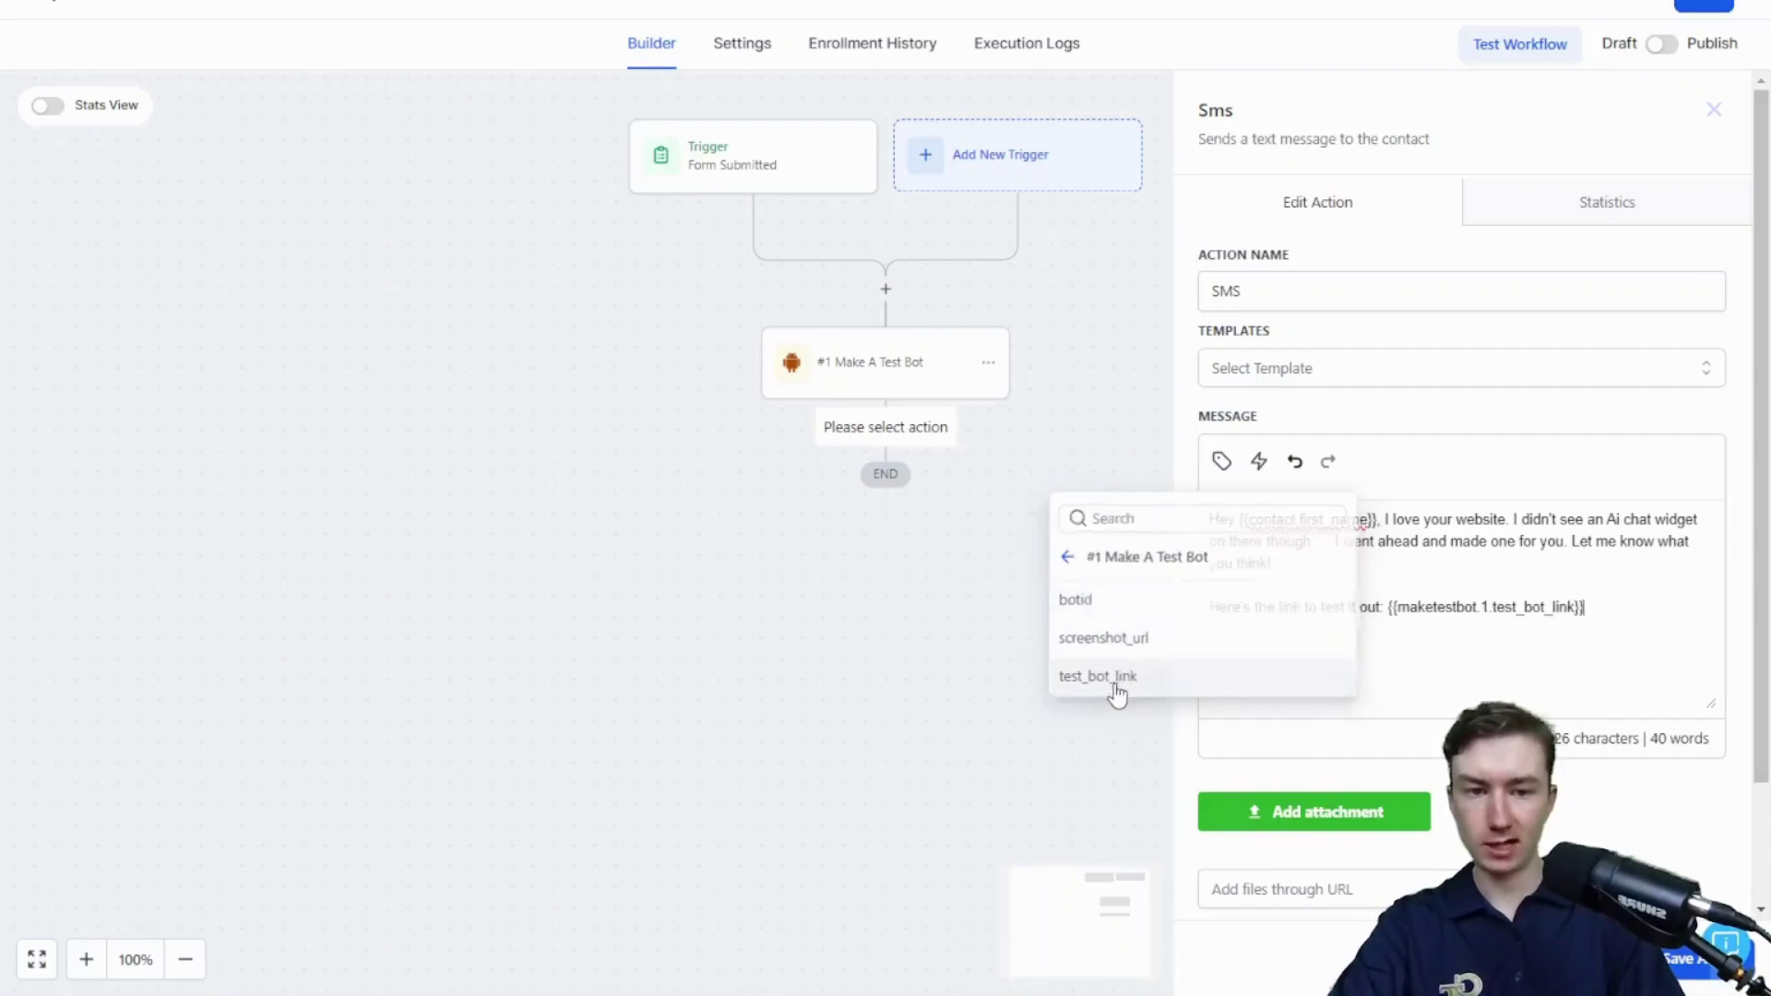
pyautogui.press('Return')
pyautogui.press('Return')
pyautogui.write('Charles')
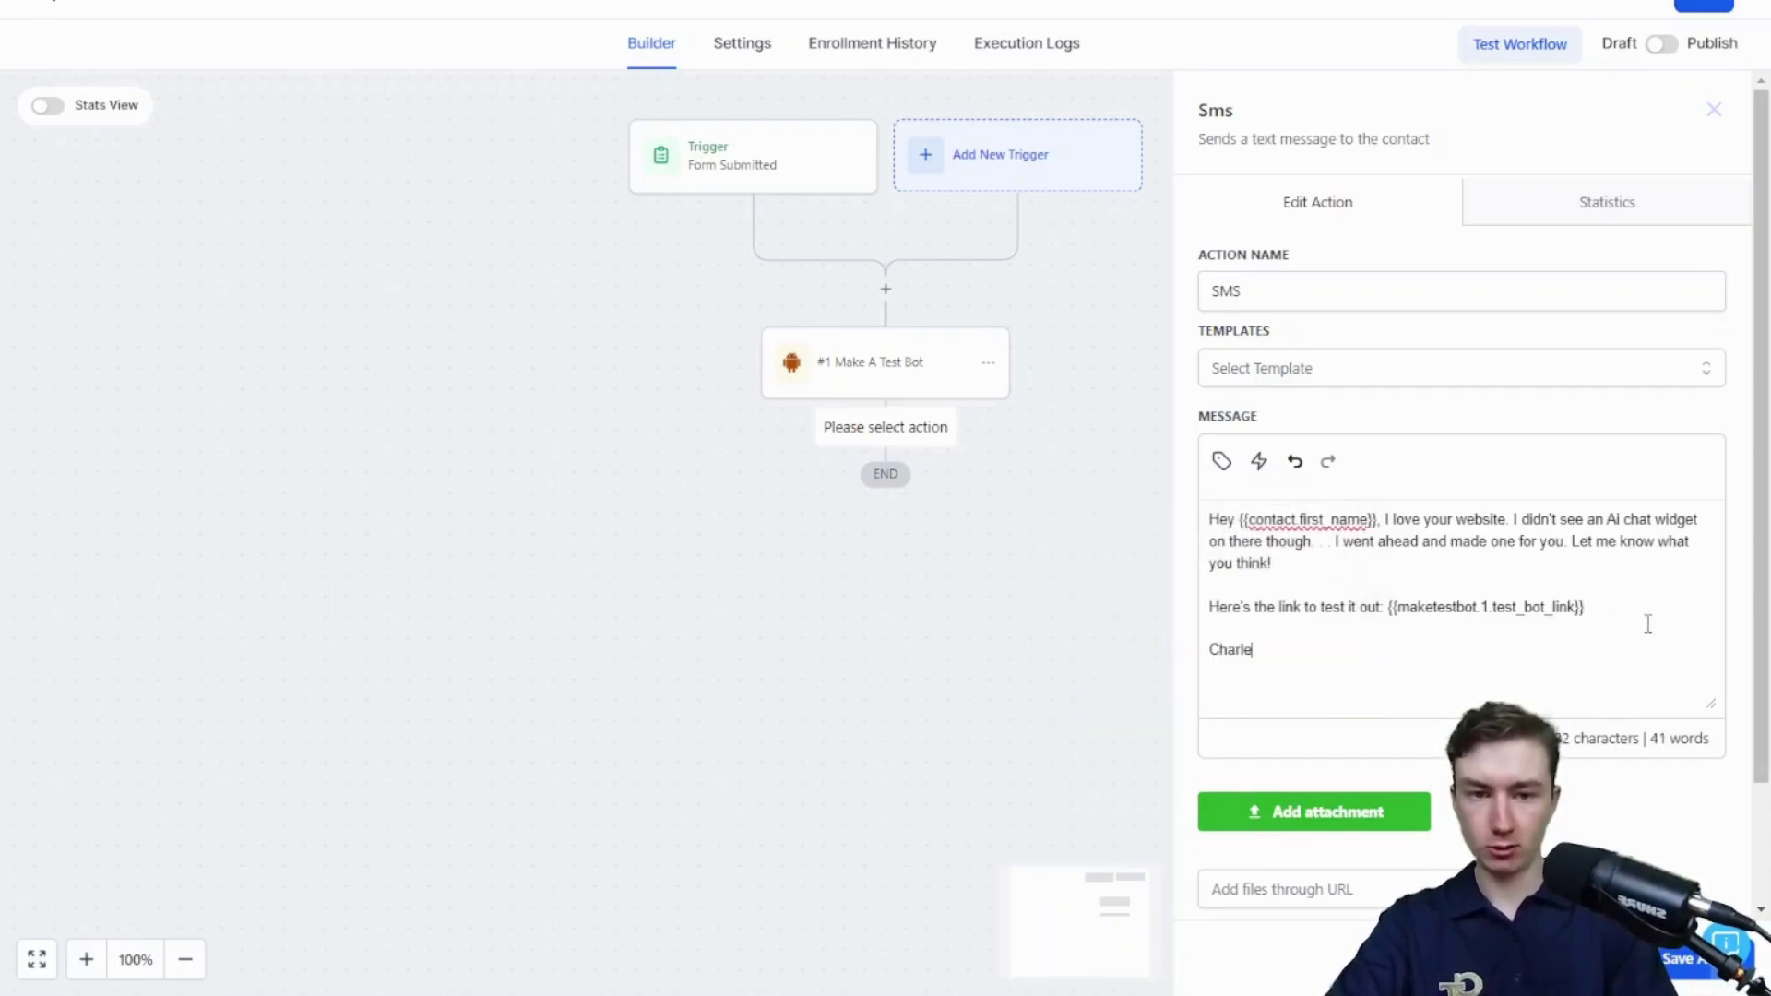
pyautogui.click(1306, 874)
# - Set the SMS attachment URL to the Make A Test Bot screenshot_url value
pyautogui.scroll(-2, 1306, 875)
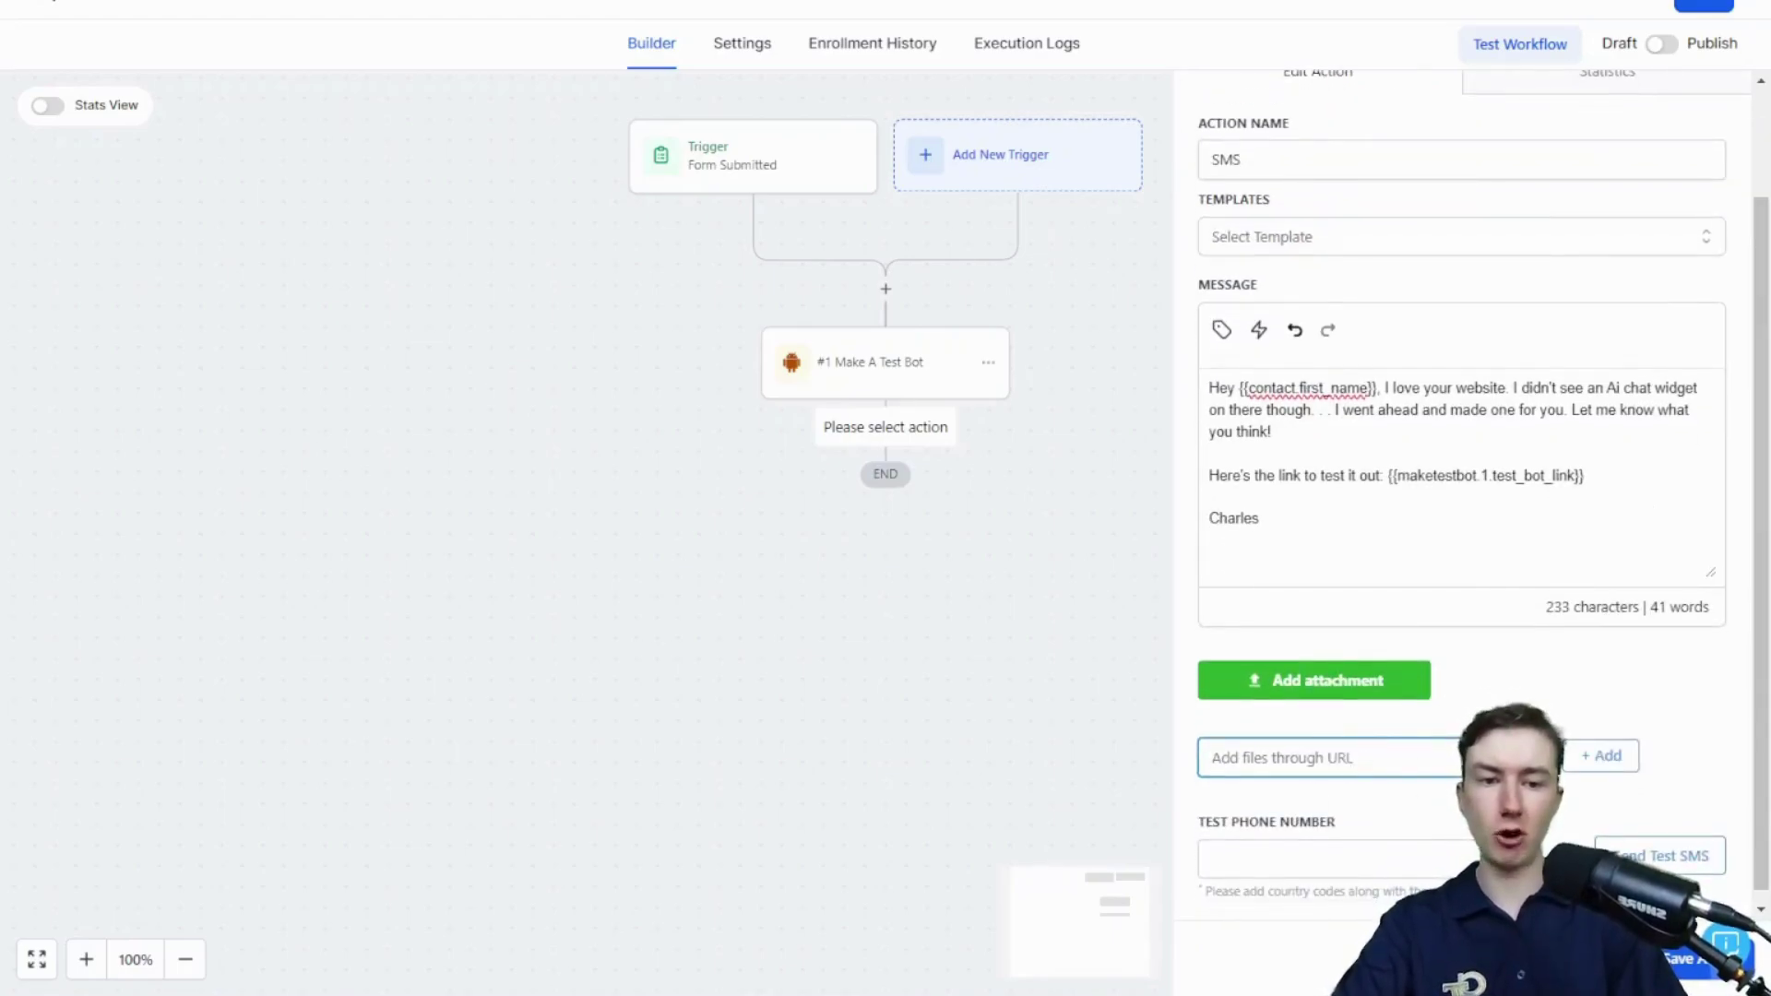
pyautogui.click(1535, 758)
pyautogui.scroll(-2, 1485, 646)
pyautogui.scroll(-3, 1429, 803)
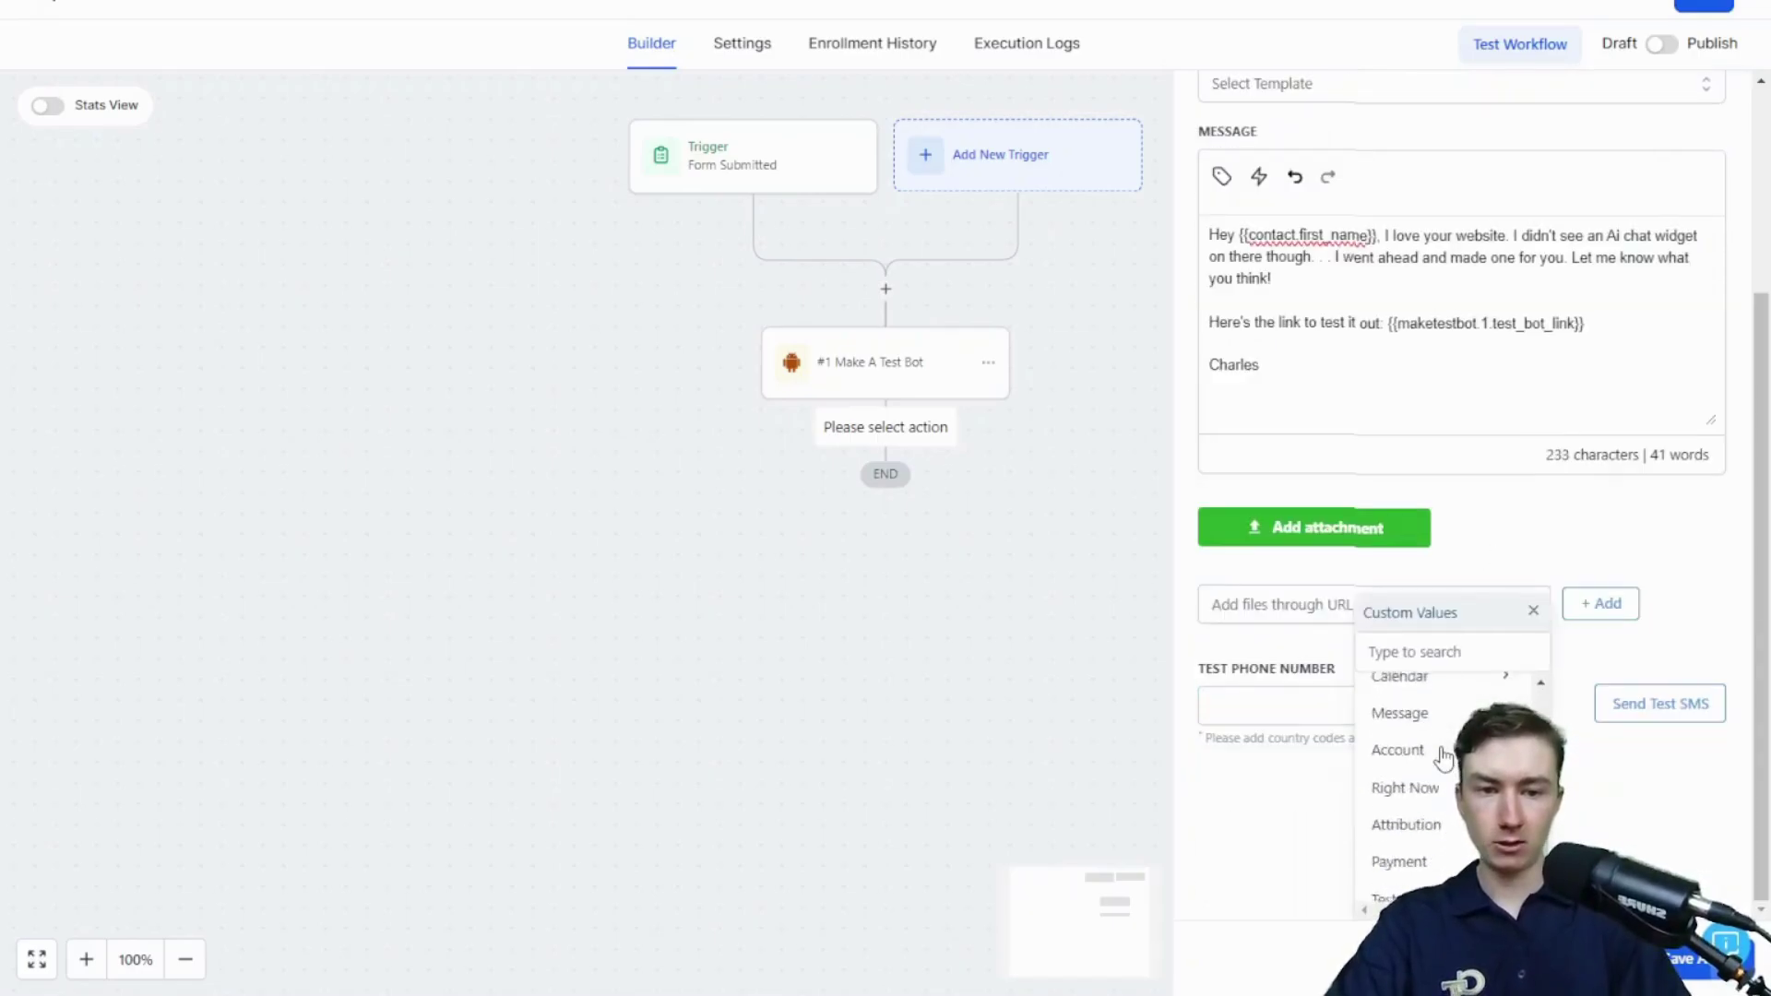
pyautogui.click(1420, 844)
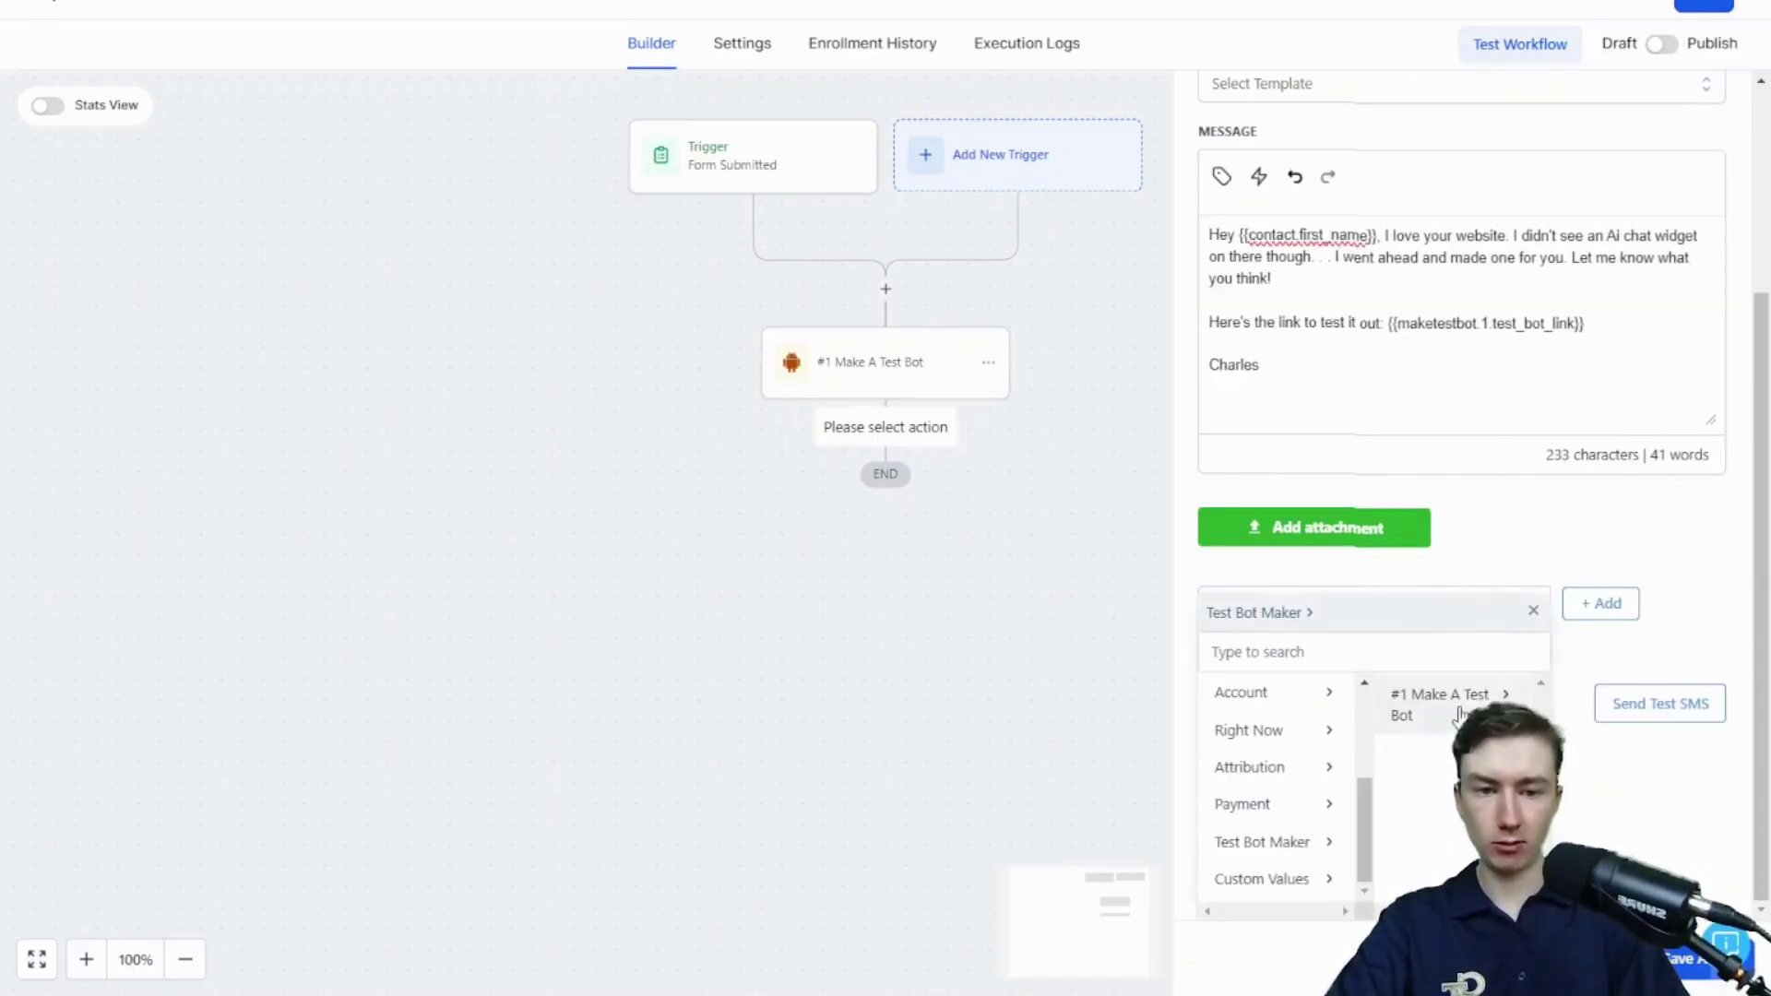
pyautogui.click(1411, 706)
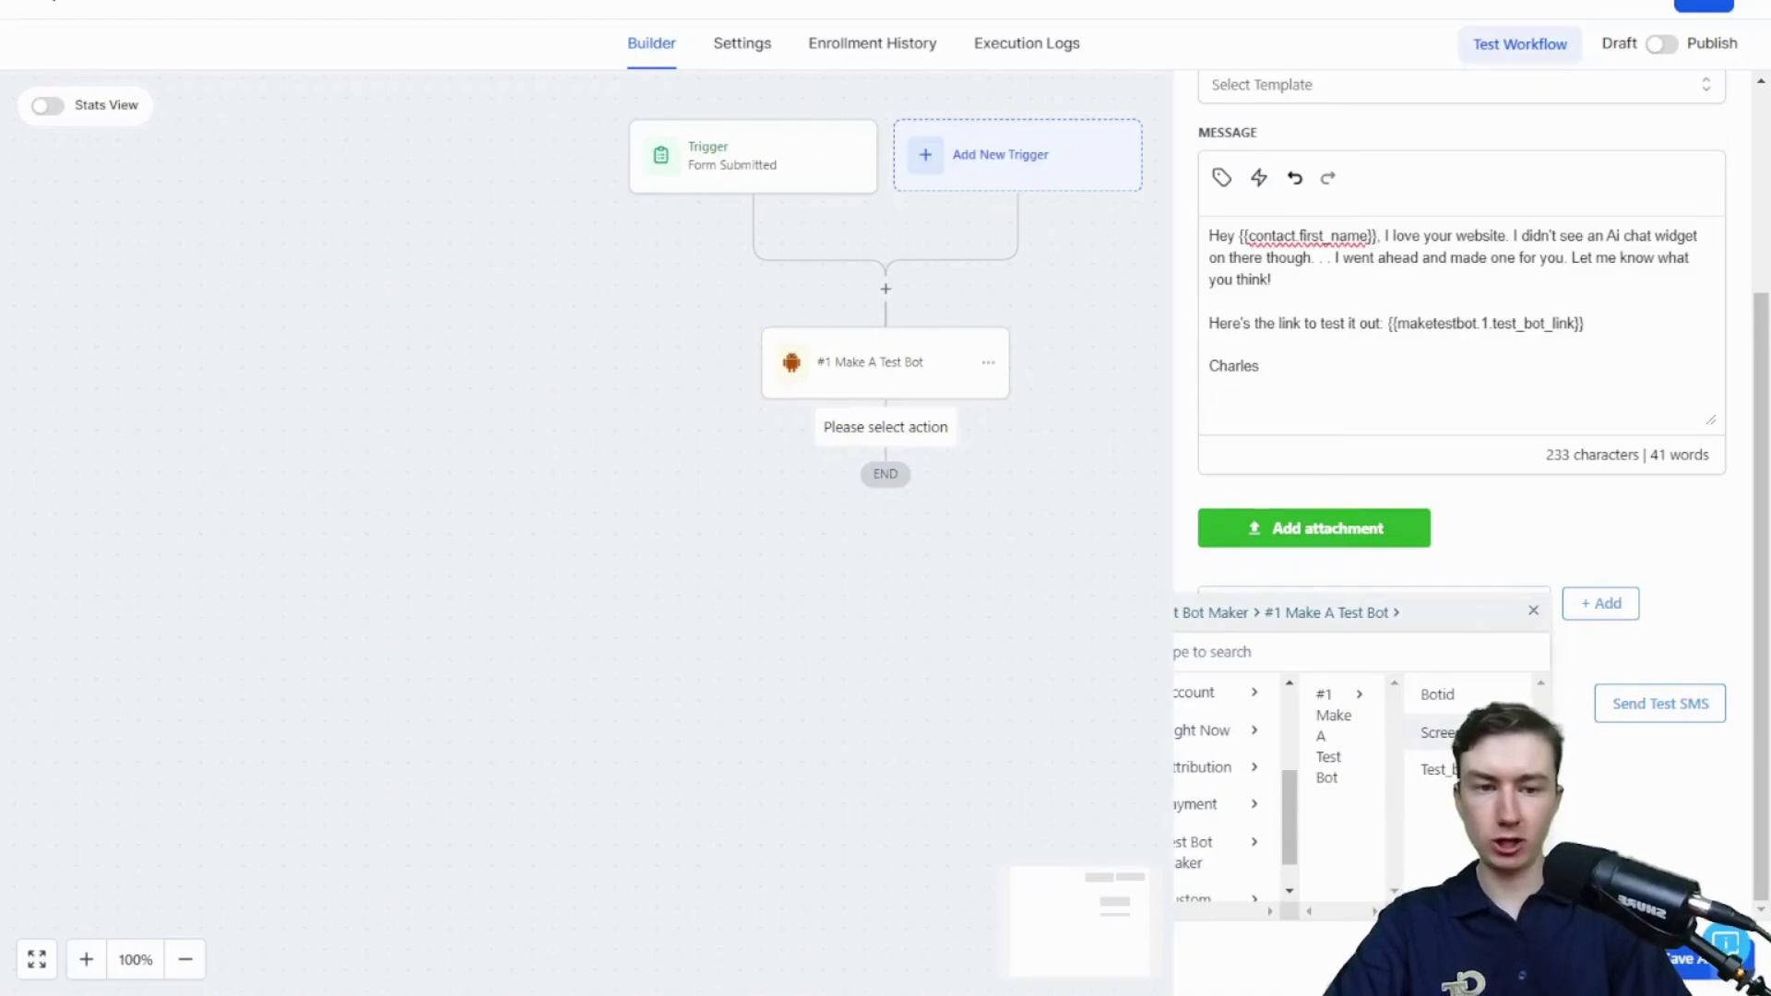
pyautogui.click(1476, 732)
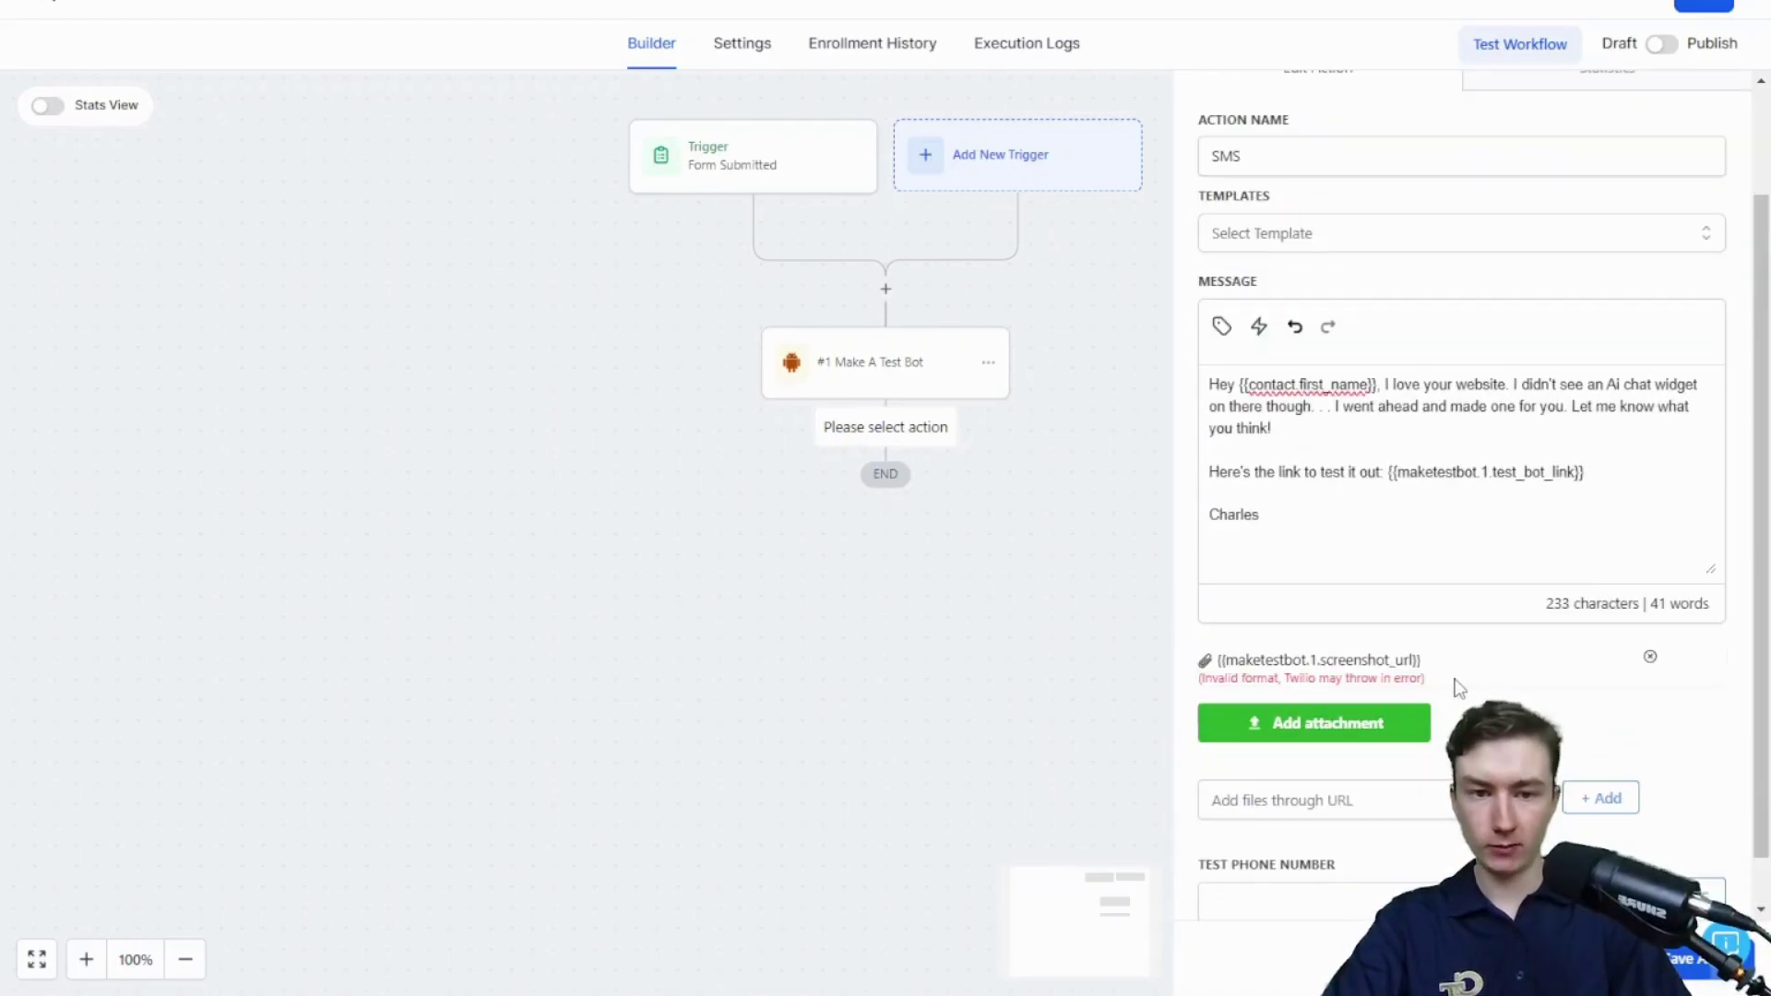
# - Check the attachment format warning and save the SMS step into the workflow
pyautogui.moveTo(1425, 678); pyautogui.dragTo(1314, 679)
pyautogui.click(1207, 680)
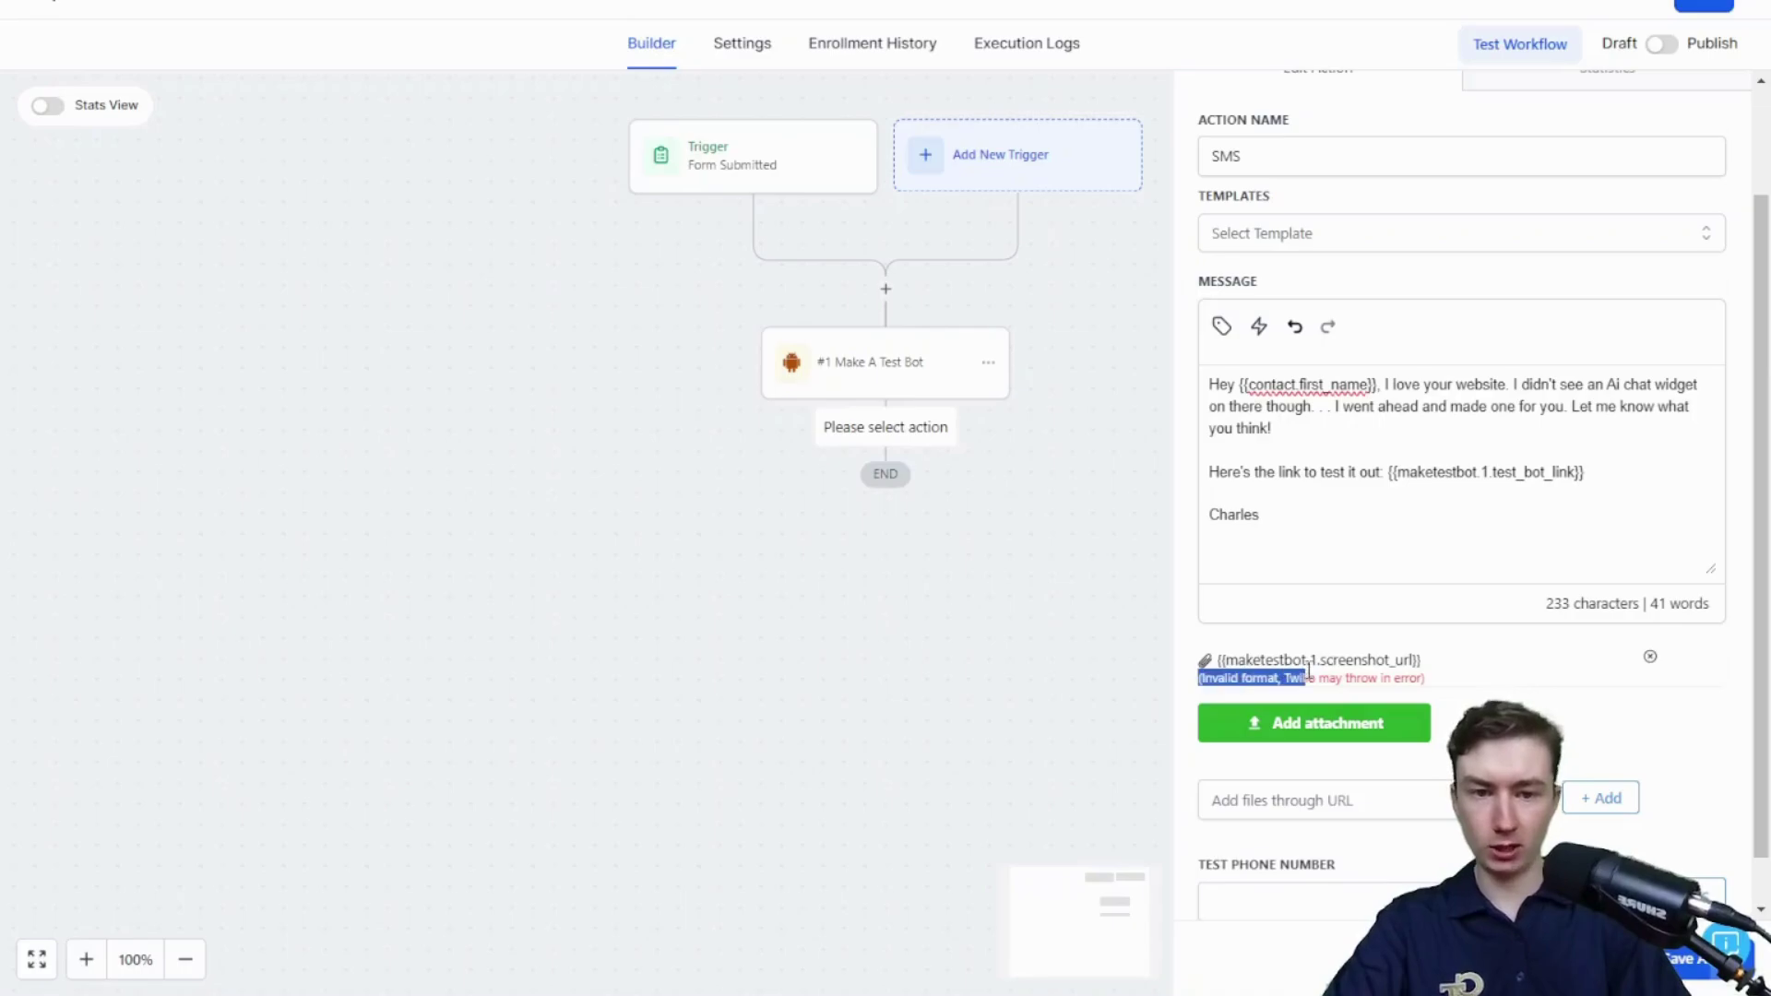
pyautogui.click(1314, 679)
pyautogui.scroll(-1, 1433, 694)
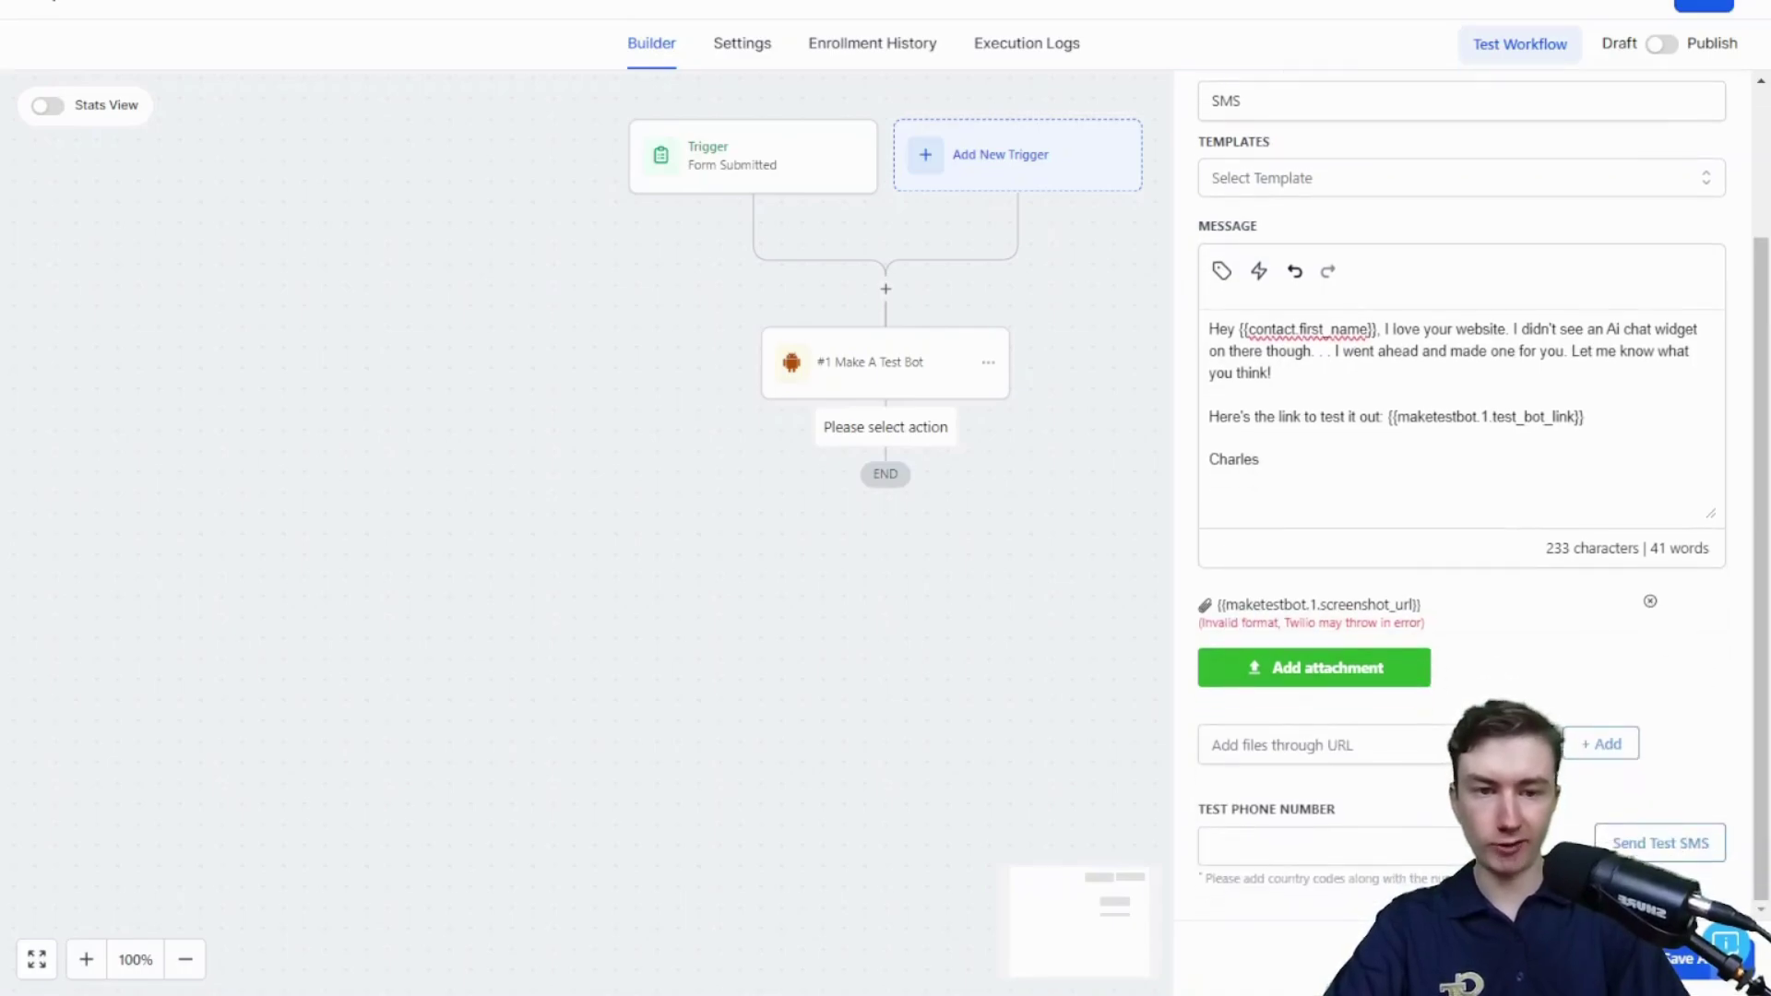
pyautogui.scroll(3, 1433, 694)
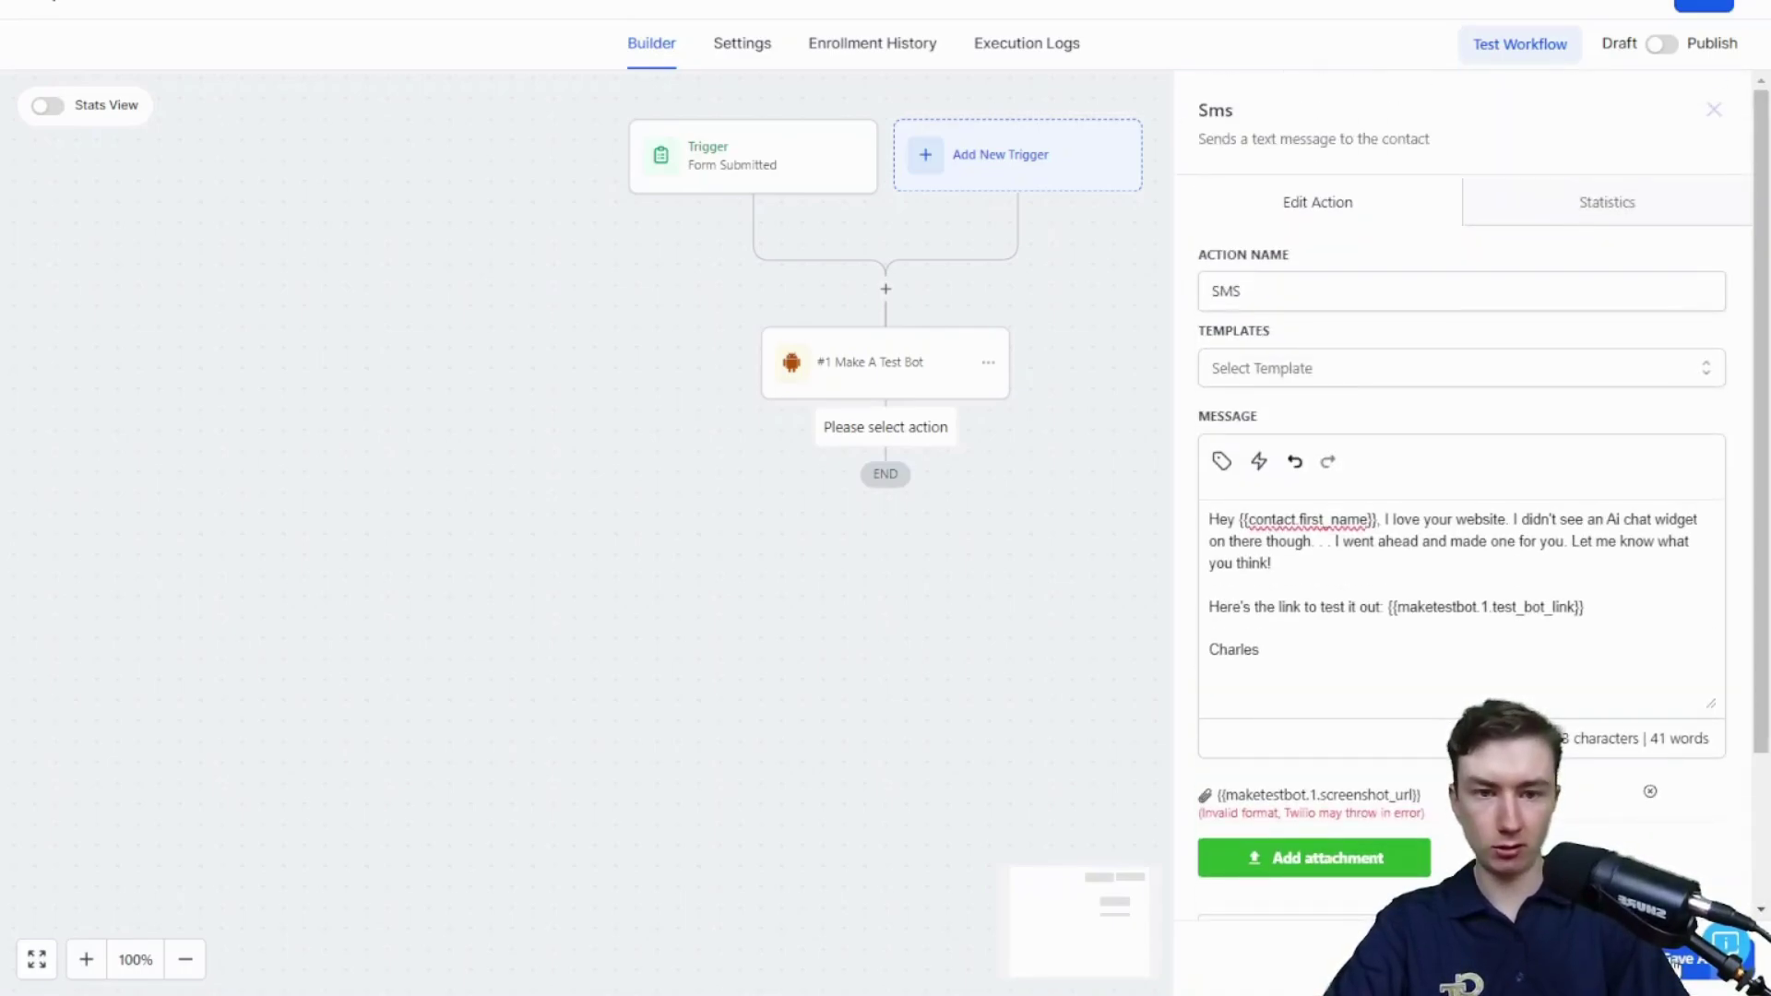
pyautogui.click(1693, 959)
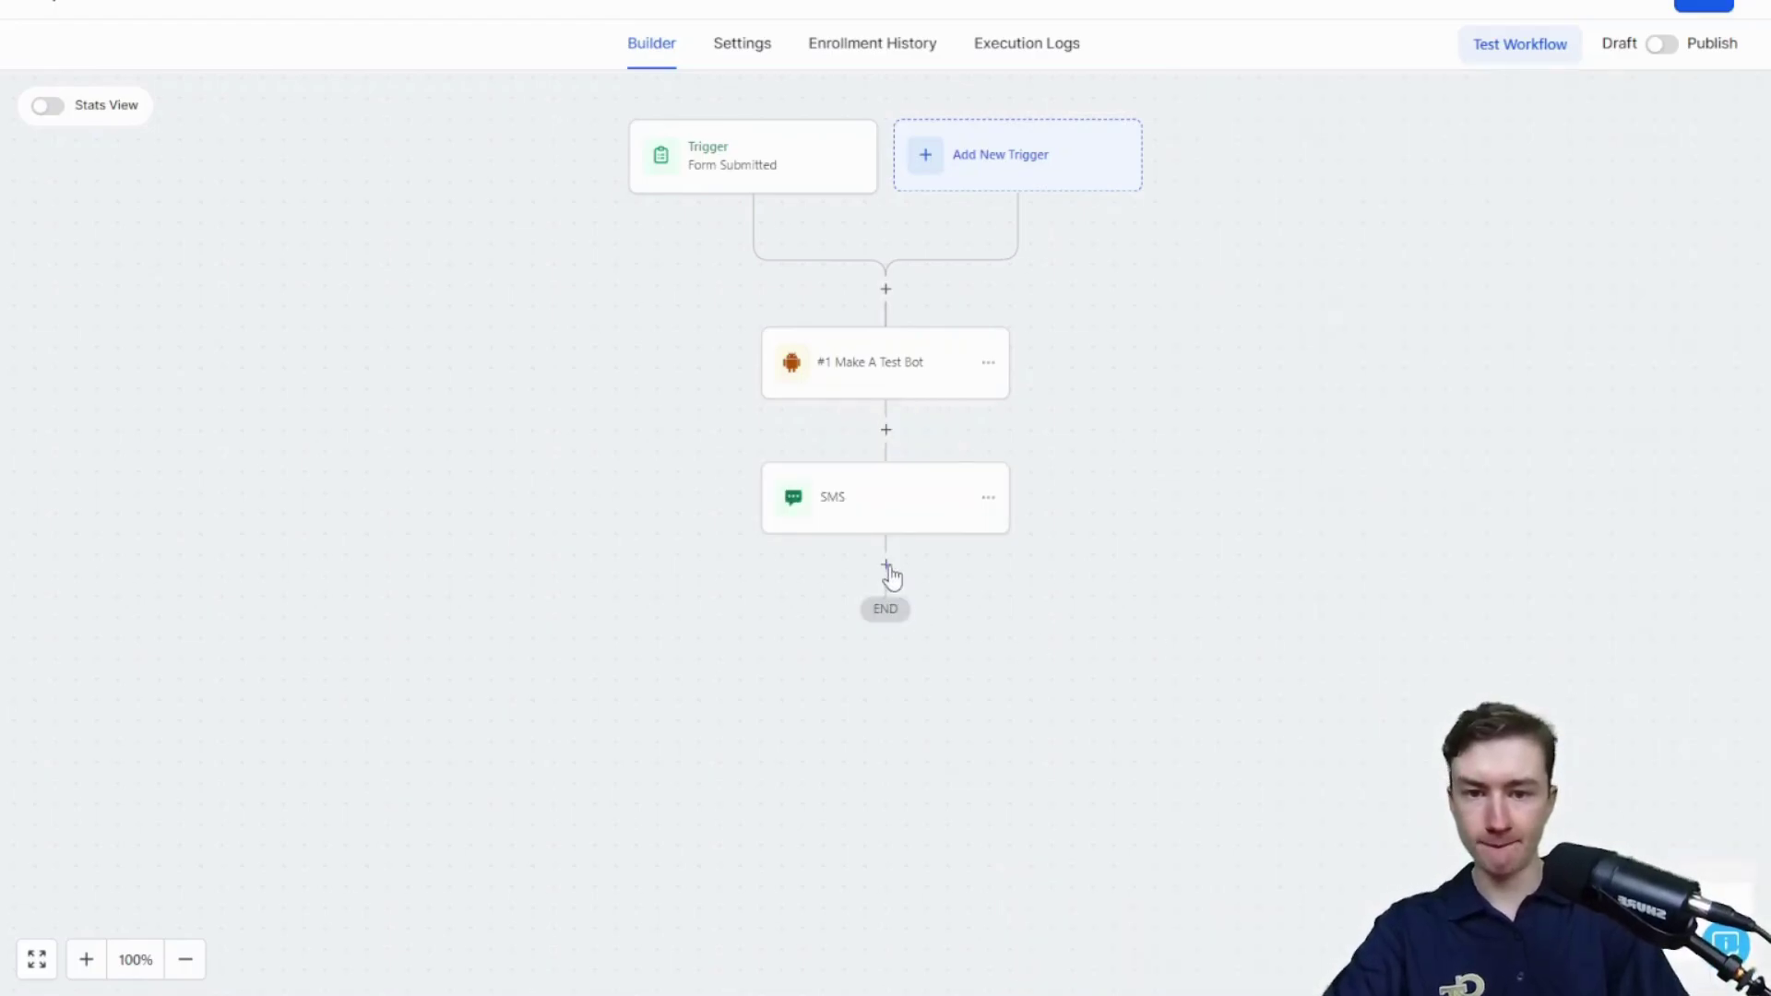
# - Save the SMS step and add a second Send SMS: 'Hey, it also works over SMS, email, and tons of other channels.'
pyautogui.moveTo(1426, 678); pyautogui.dragTo(1203, 678)
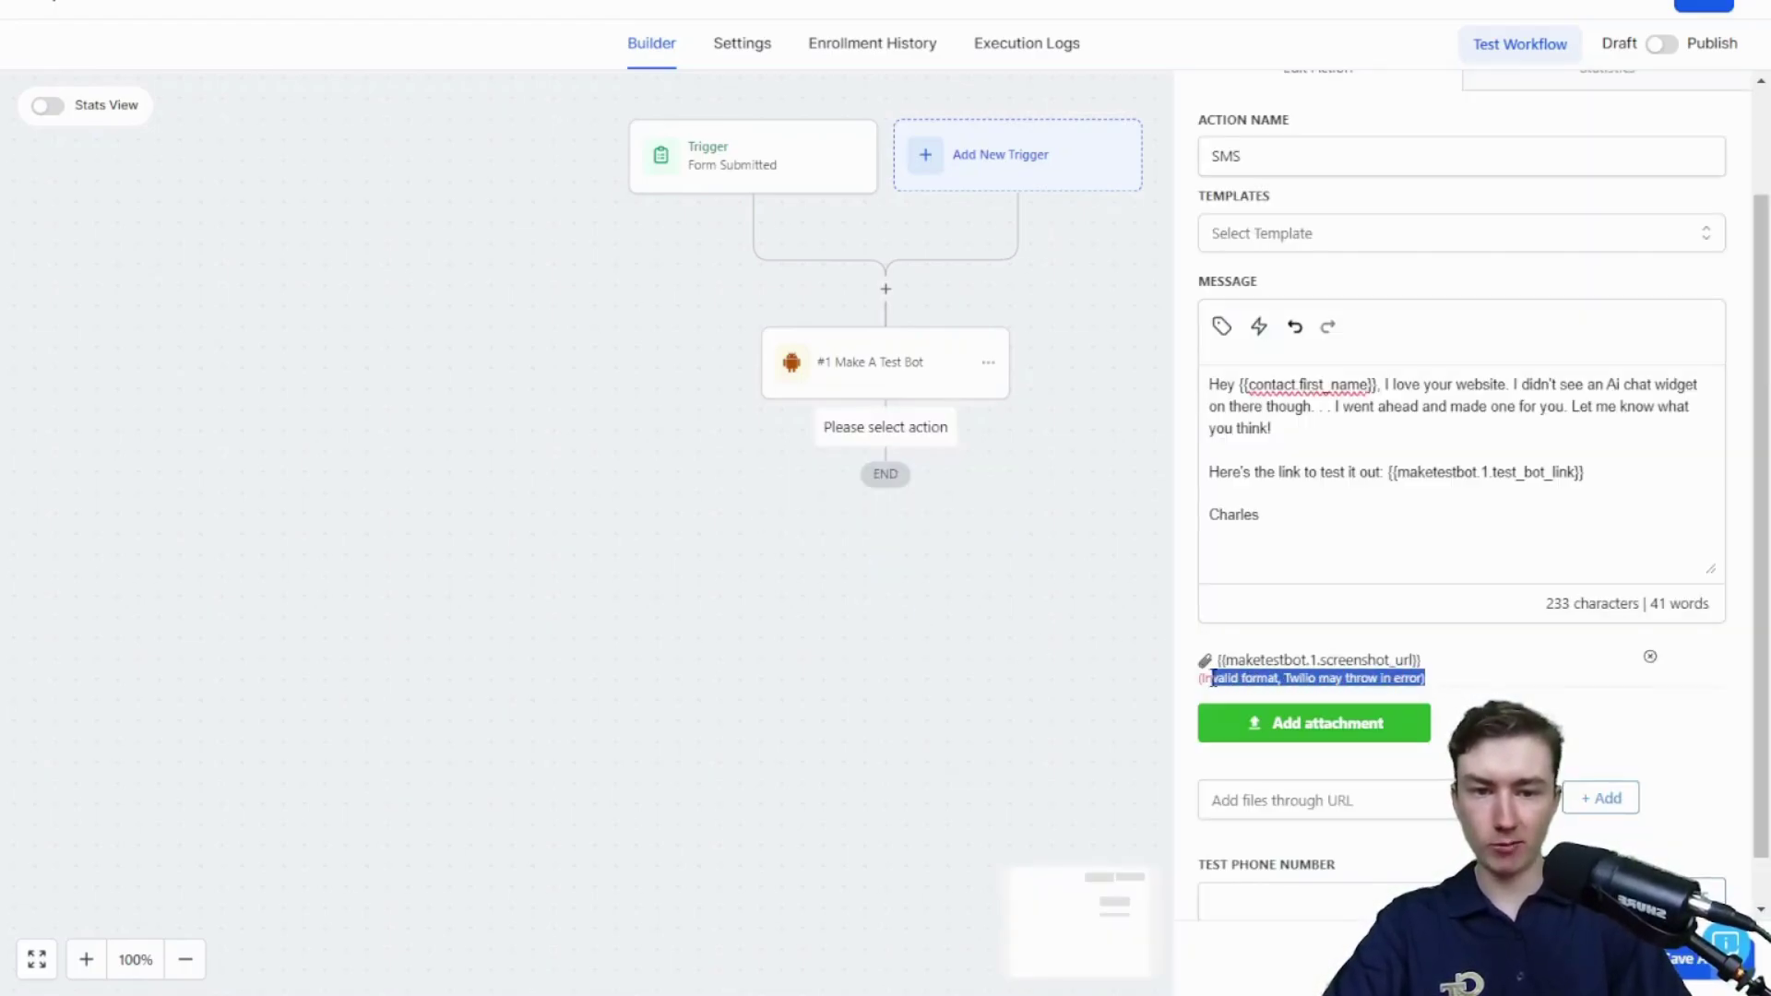
pyautogui.click(1204, 678)
pyautogui.click(886, 564)
pyautogui.write('send')
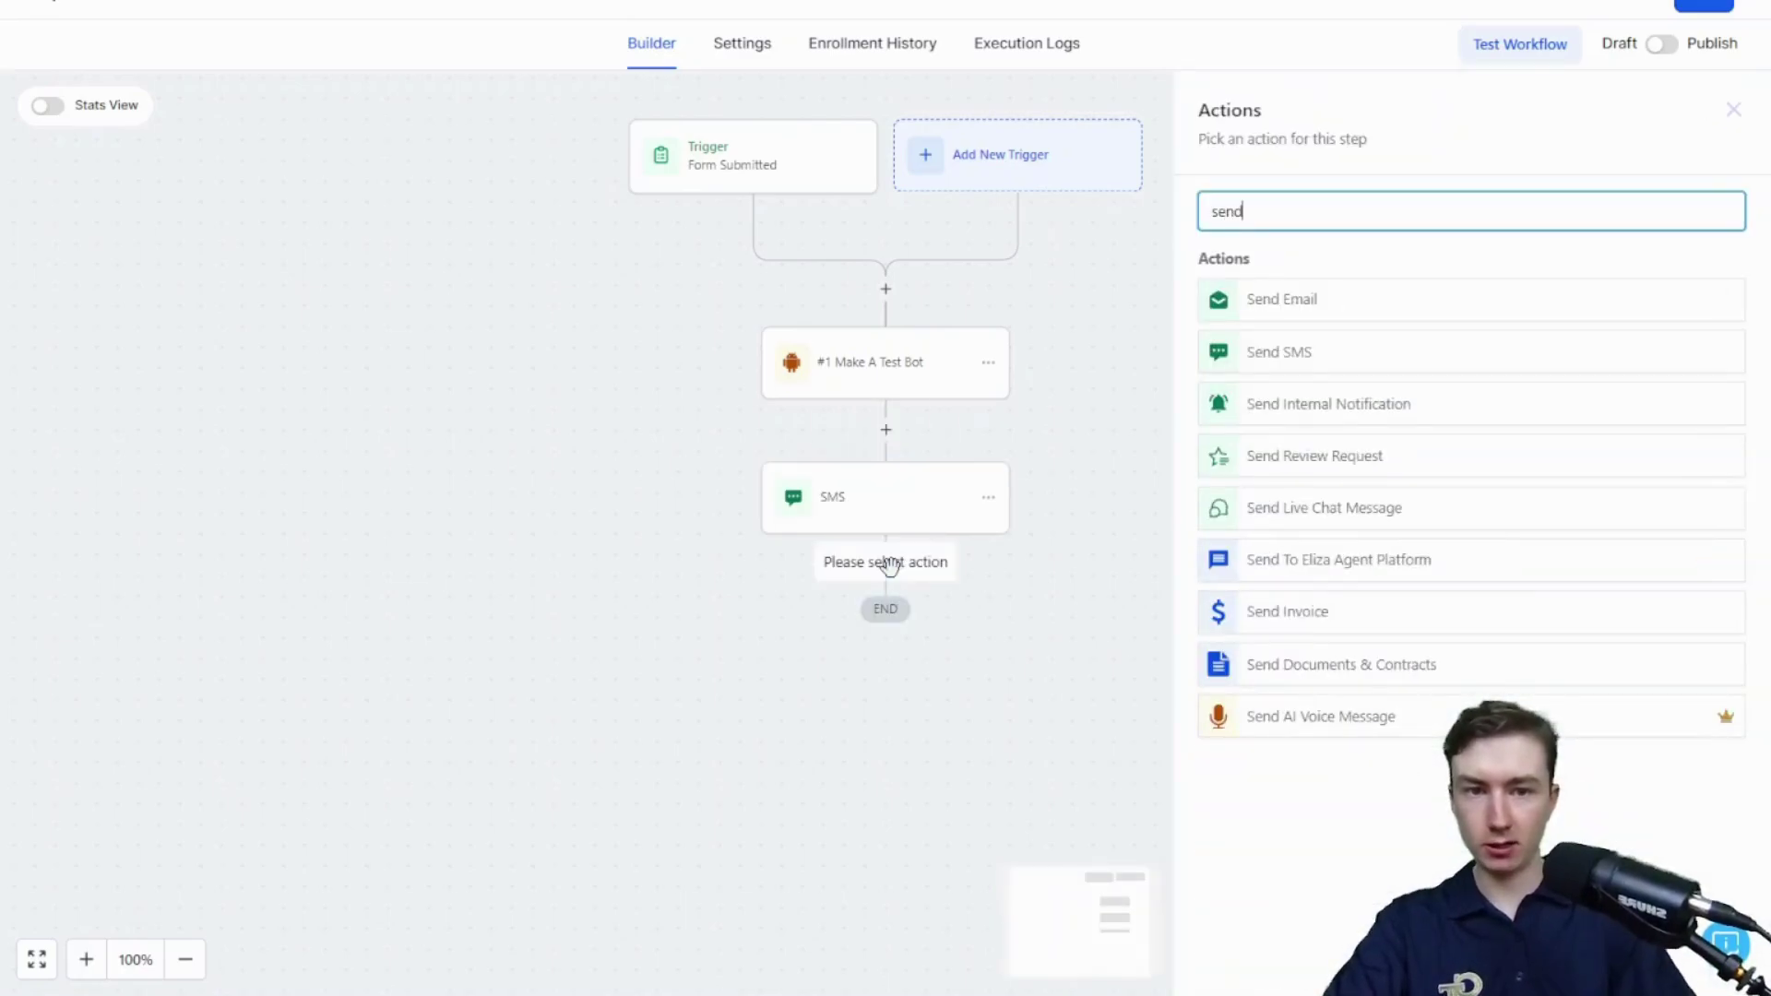
pyautogui.click(1305, 346)
pyautogui.click(1237, 514)
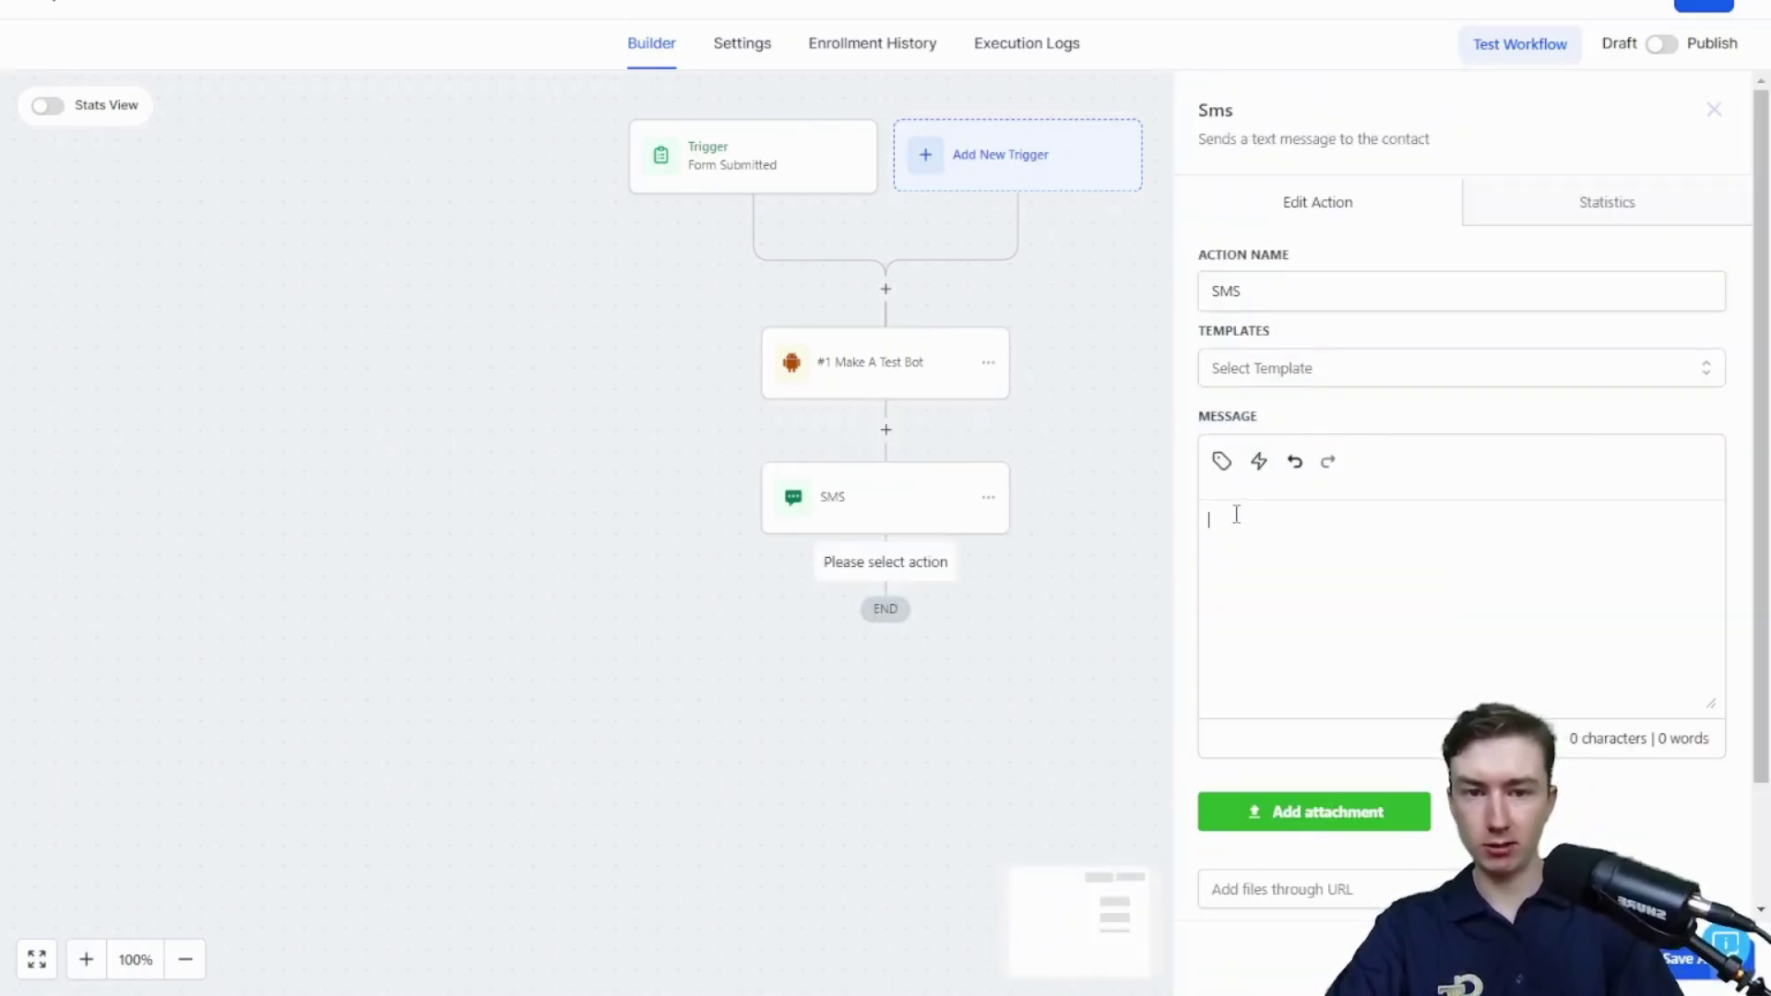
pyautogui.write('Hey, ')
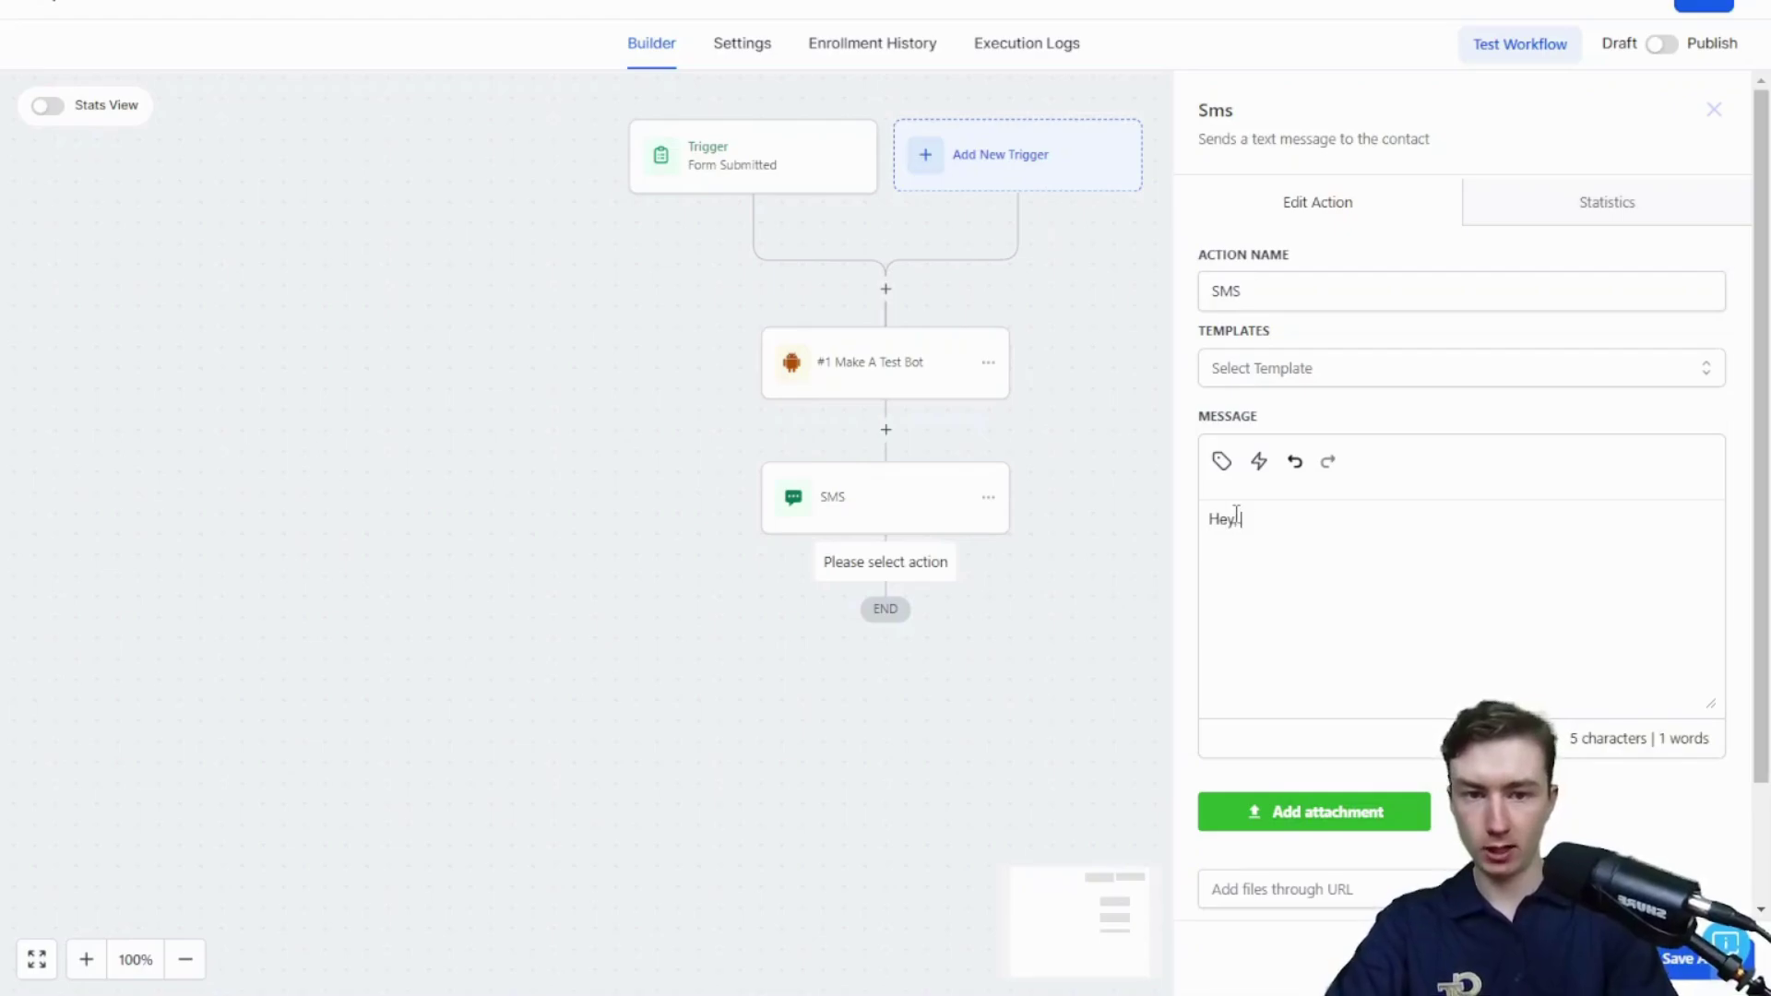
pyautogui.write('it also works')
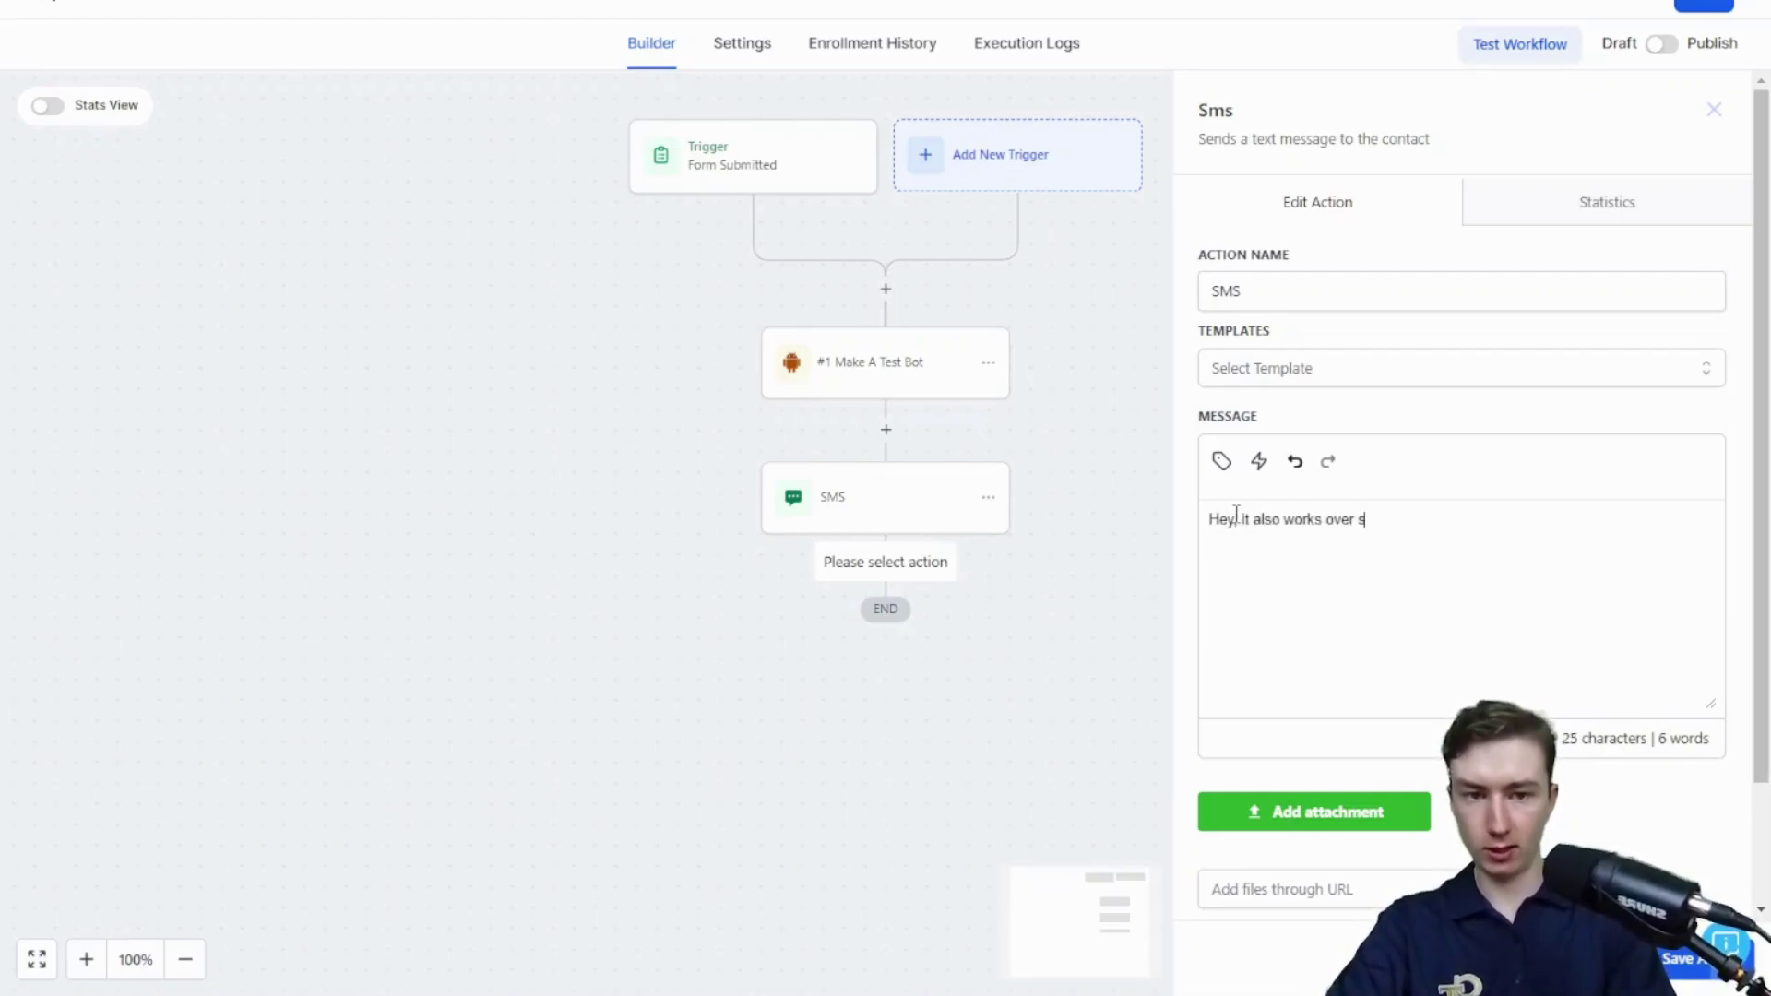
pyautogui.write(' over SMS, email, ')
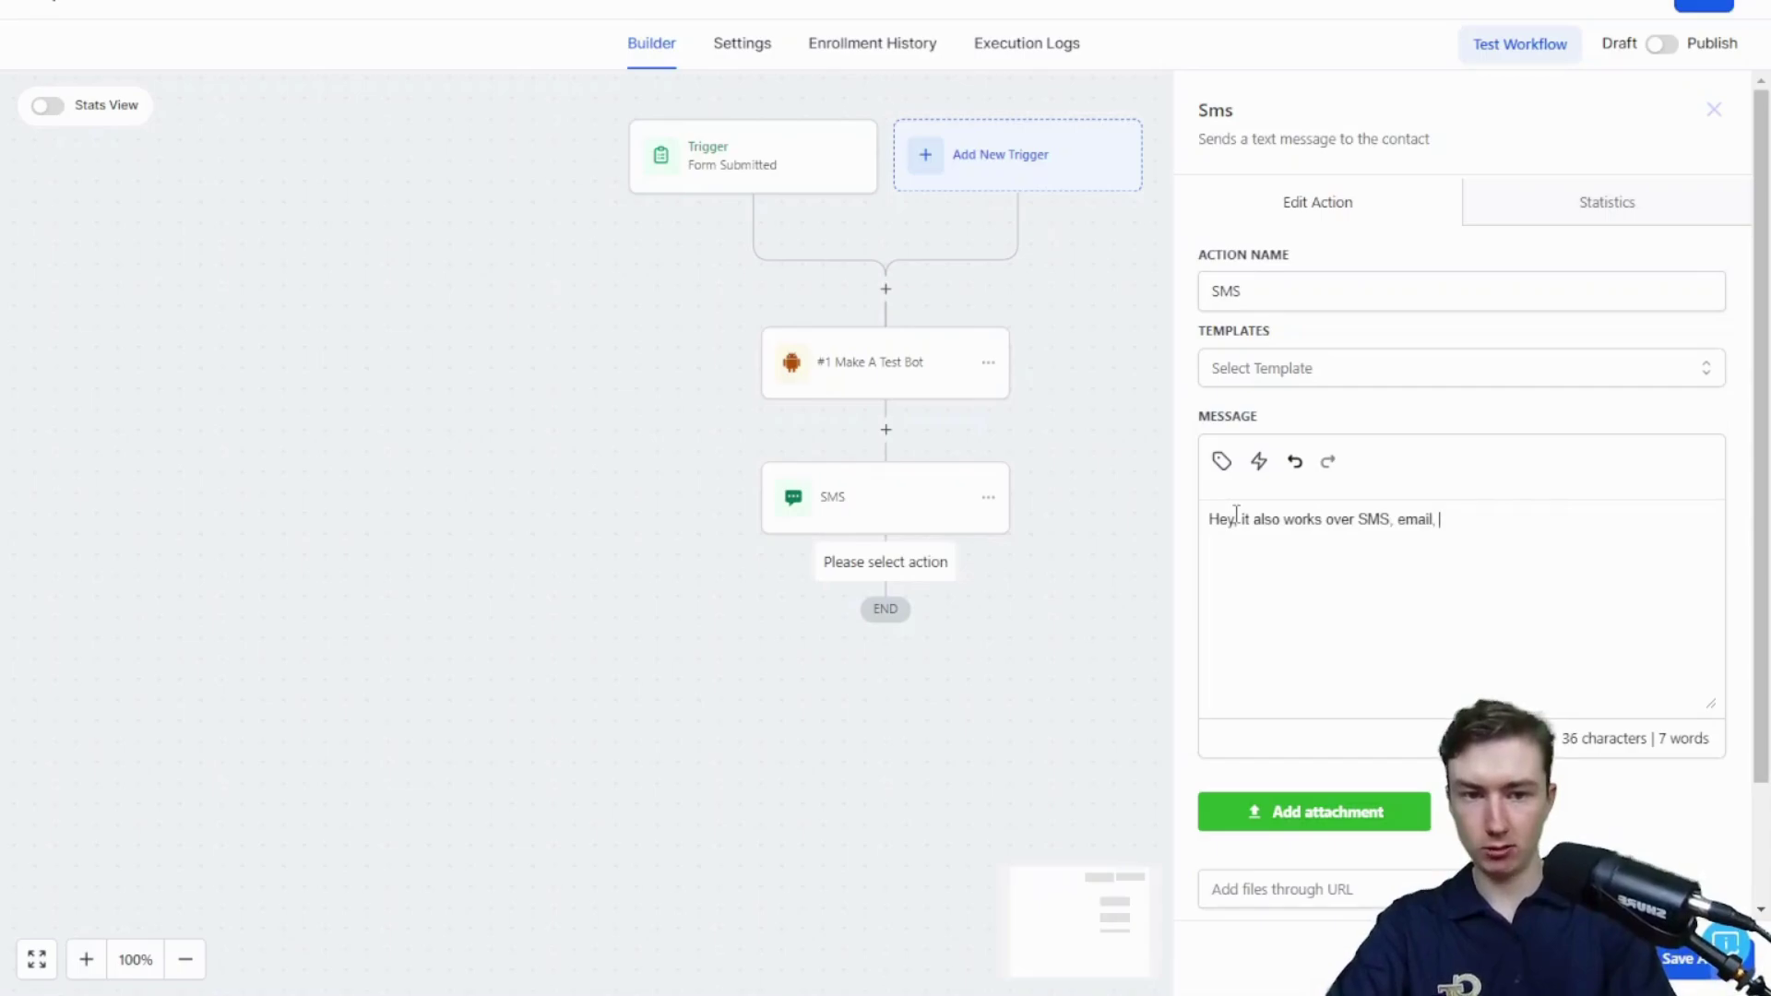
pyautogui.write('and tons of other channels')
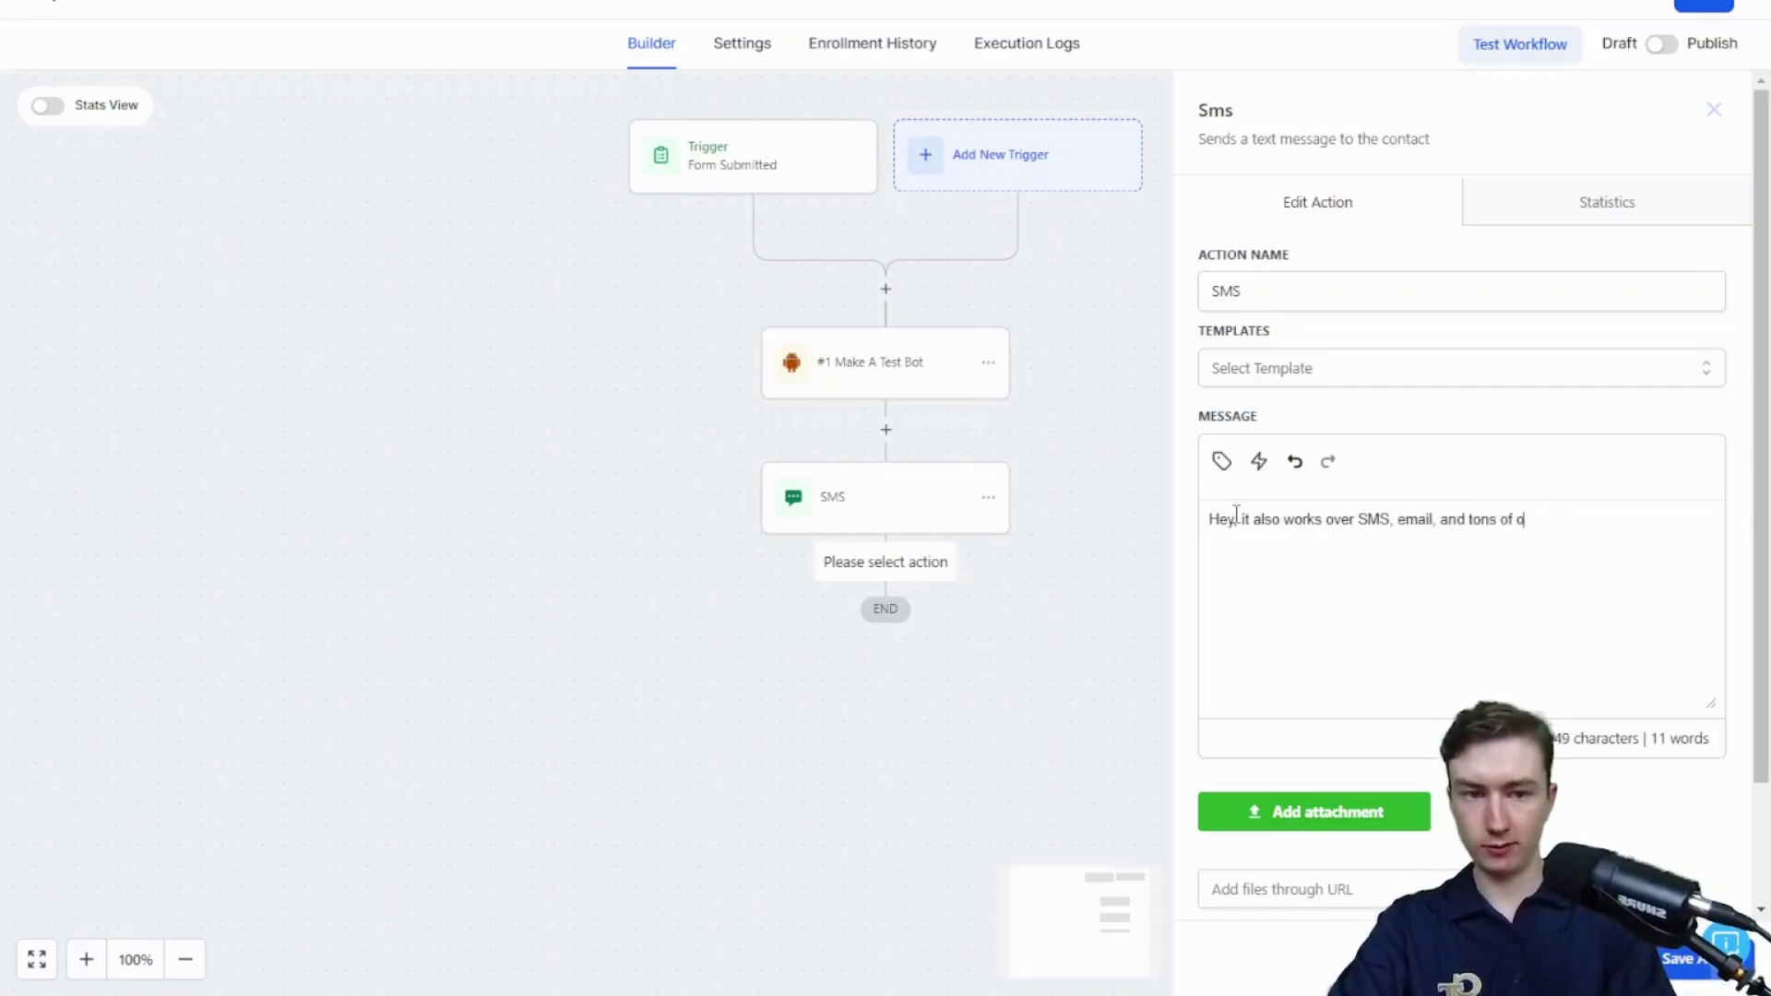
pyautogui.write(". I'm gonna")
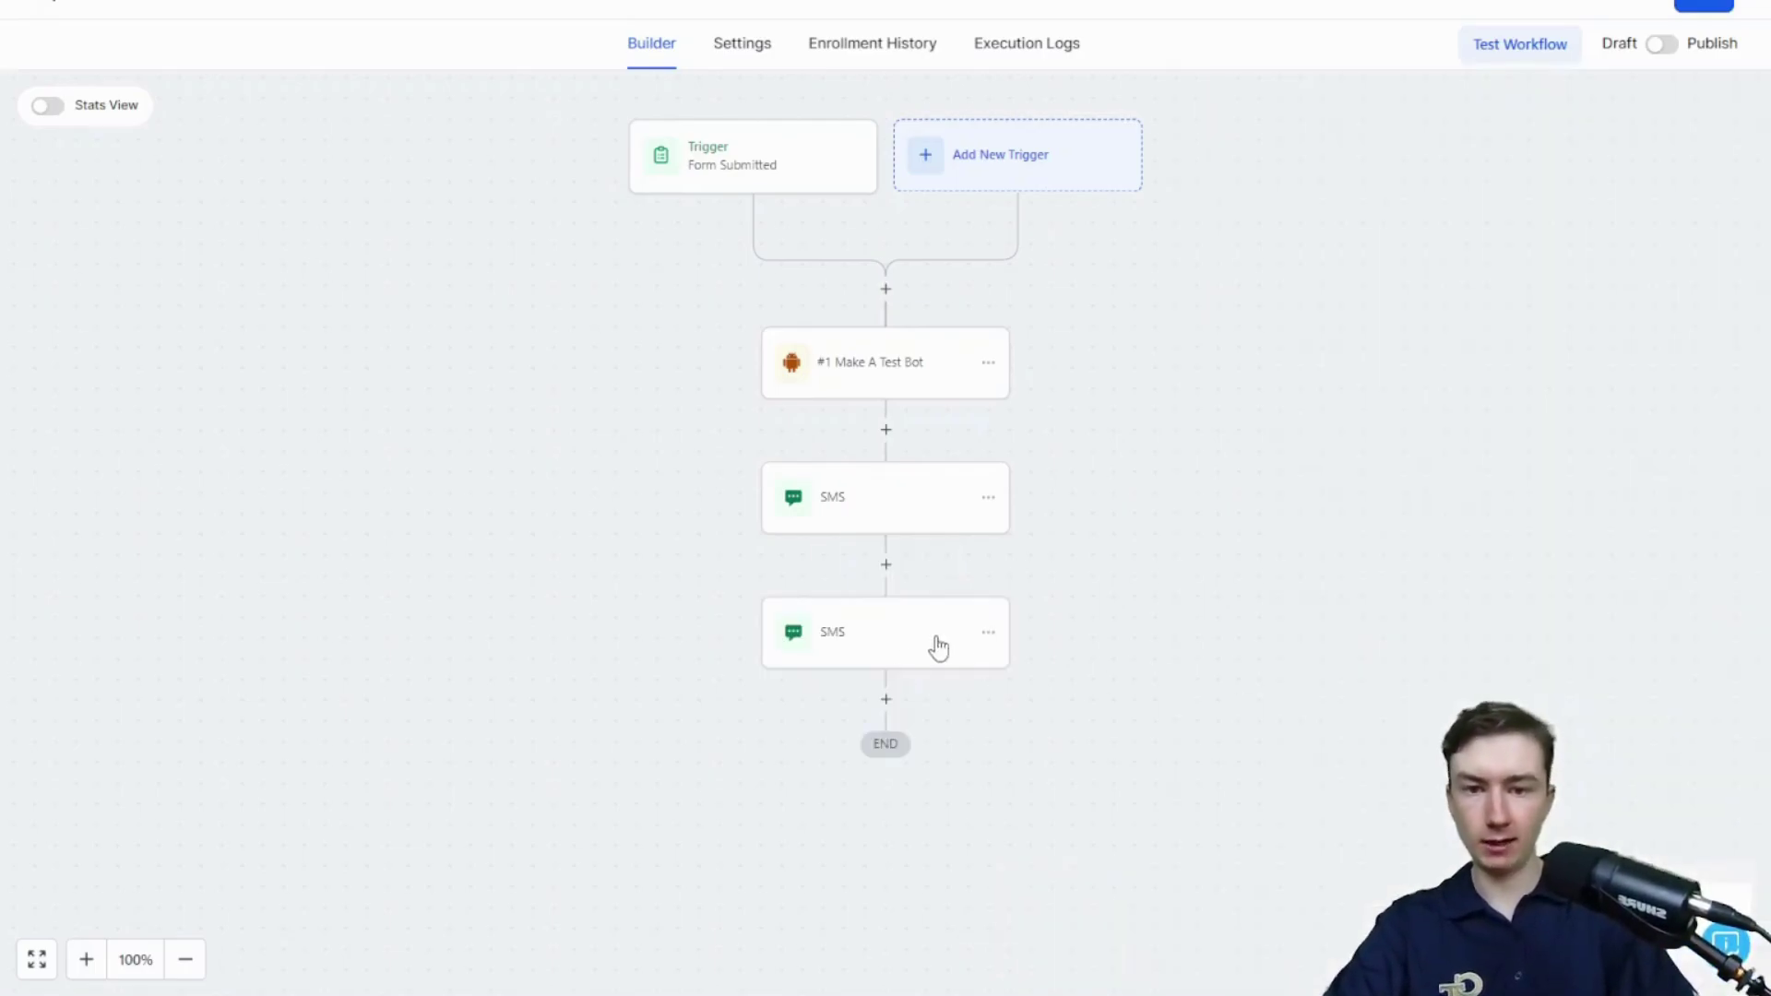
# - Add a Start Ai Bot step whose Bot ID is the Make A Test Bot botid
pyautogui.click(887, 699)
pyautogui.scroll(-5, 1425, 543)
pyautogui.scroll(-20, 1425, 542)
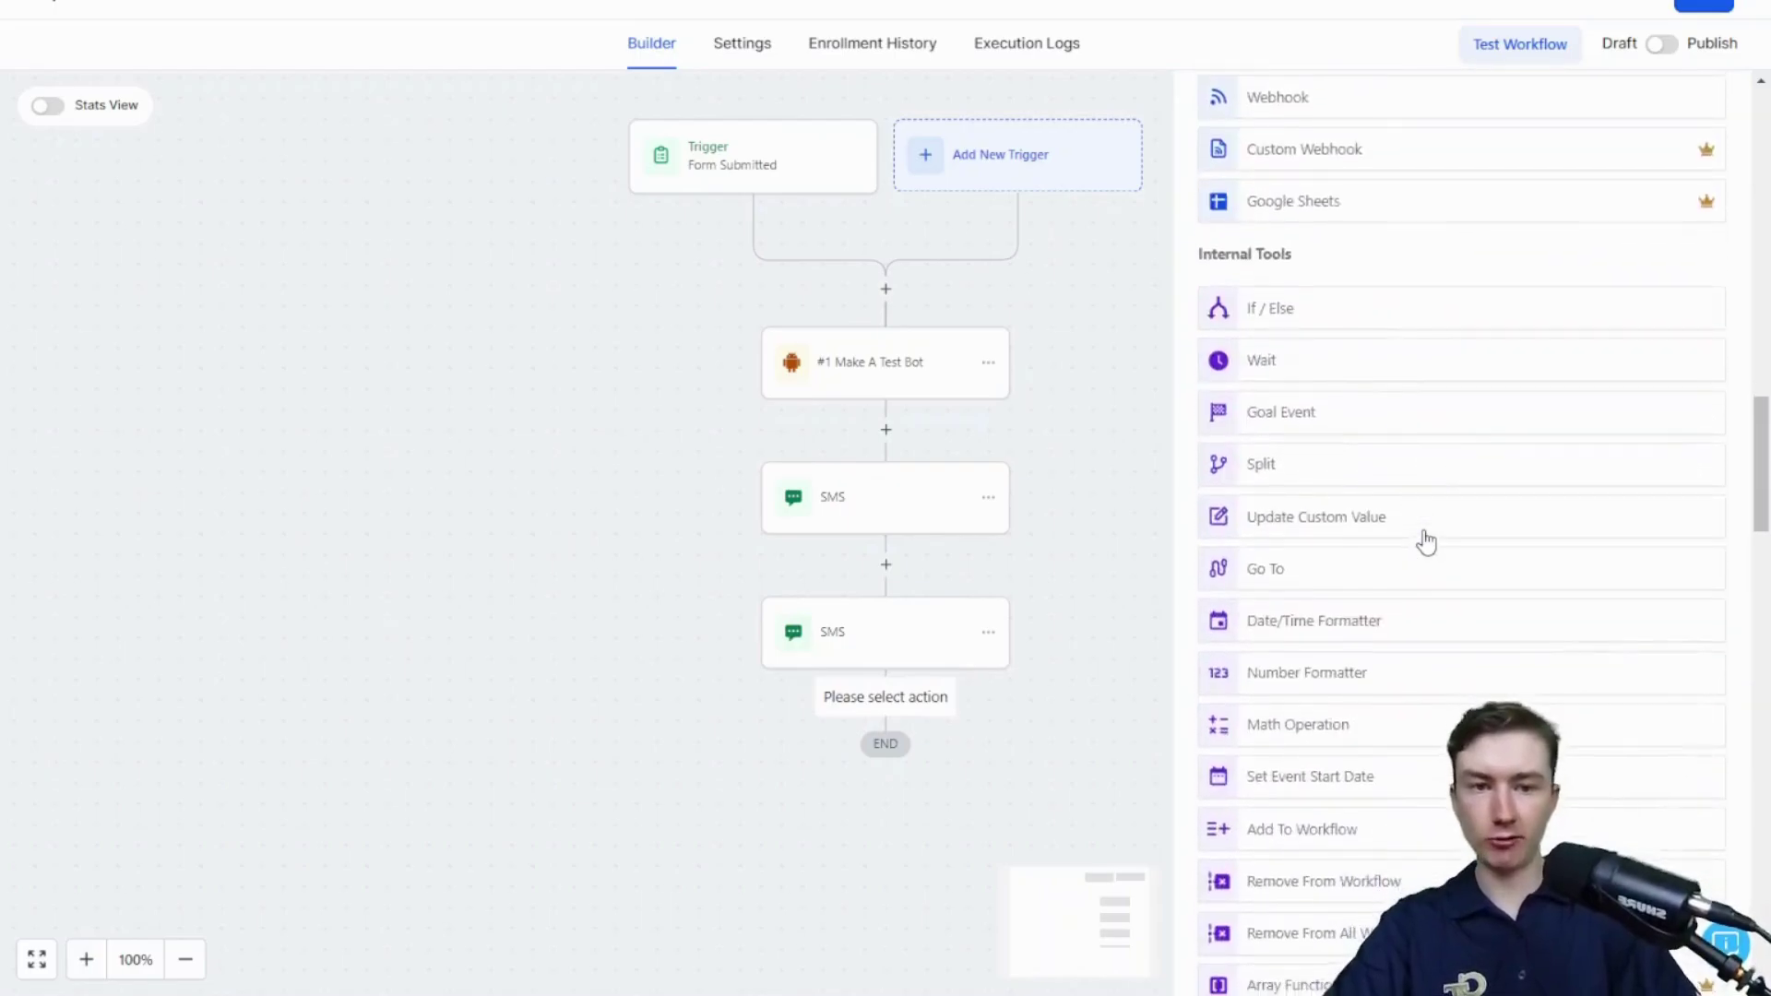
pyautogui.scroll(-1, 1425, 542)
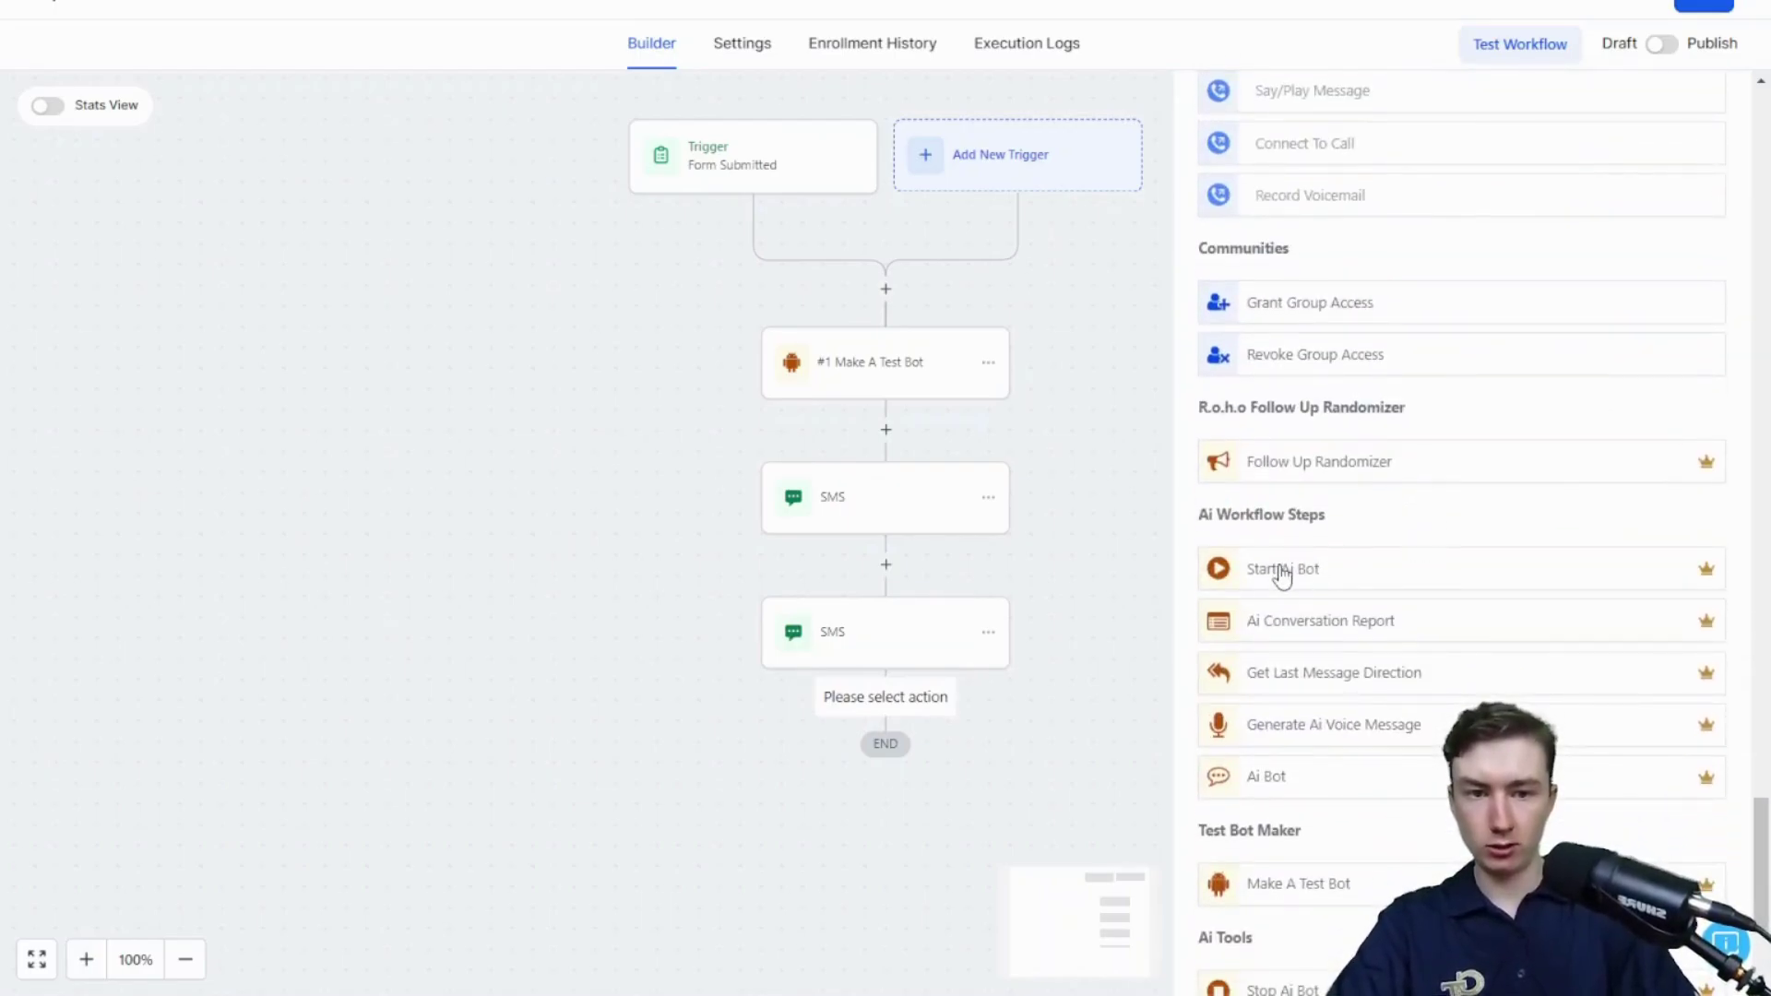
pyautogui.click(1278, 567)
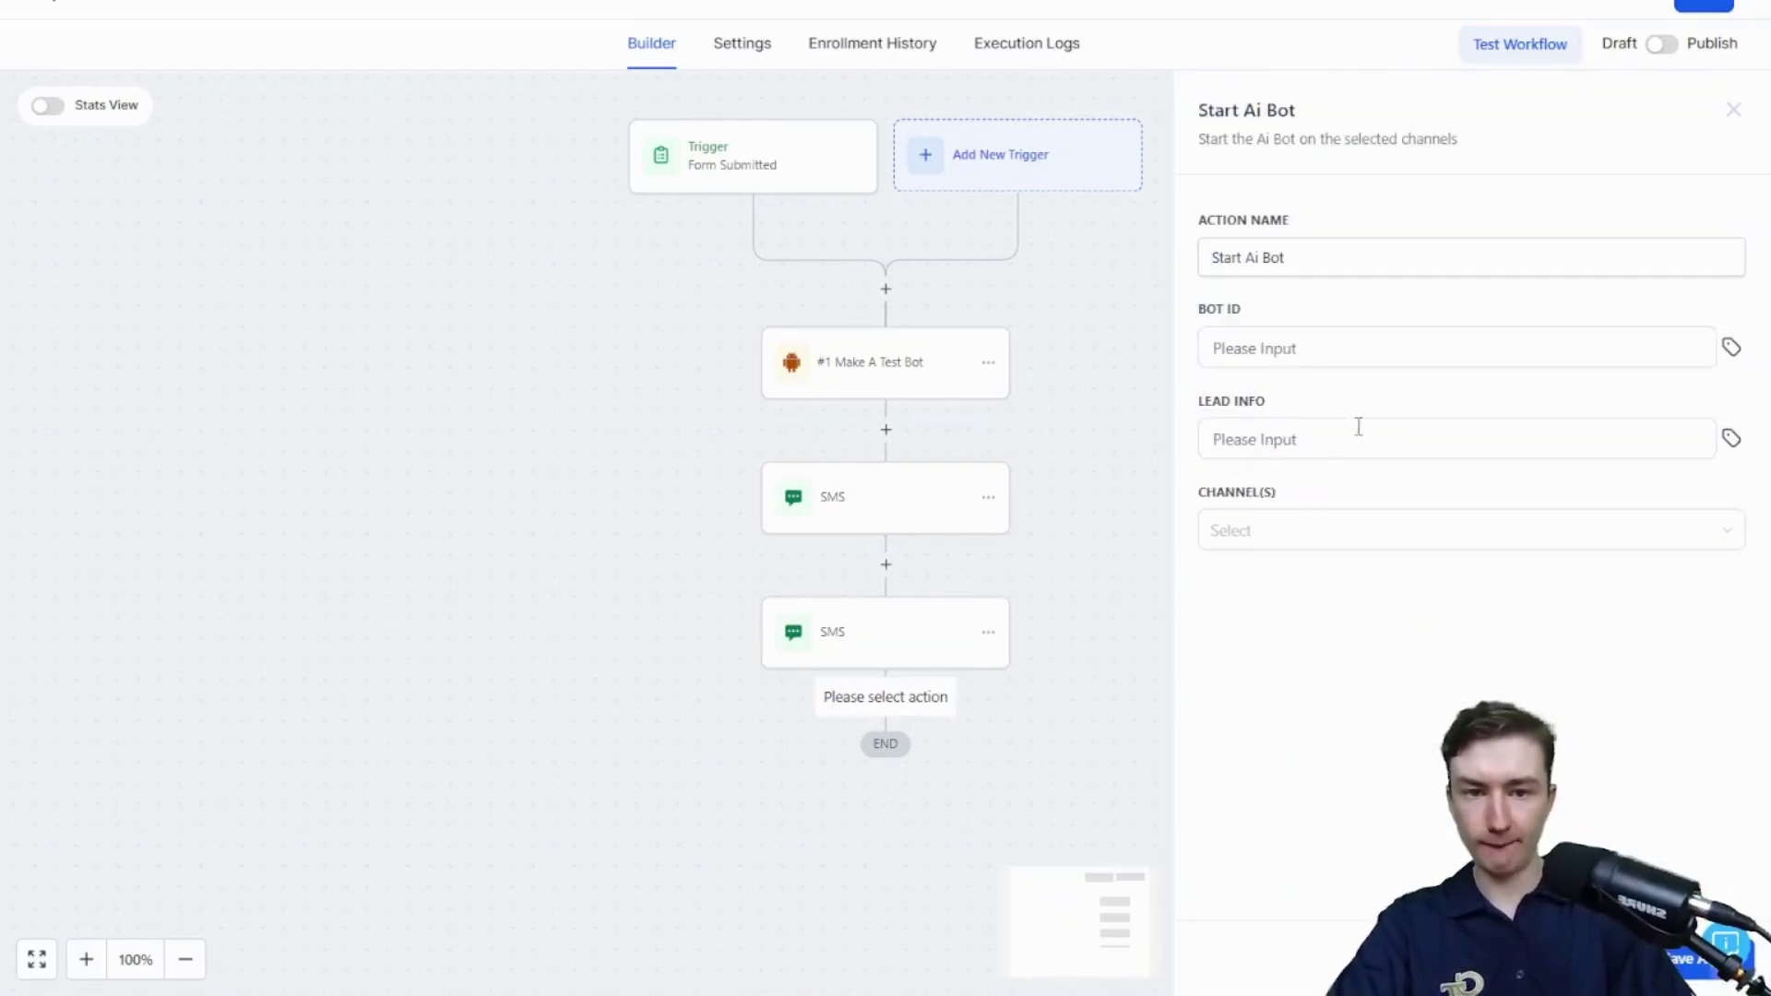
pyautogui.click(1731, 347)
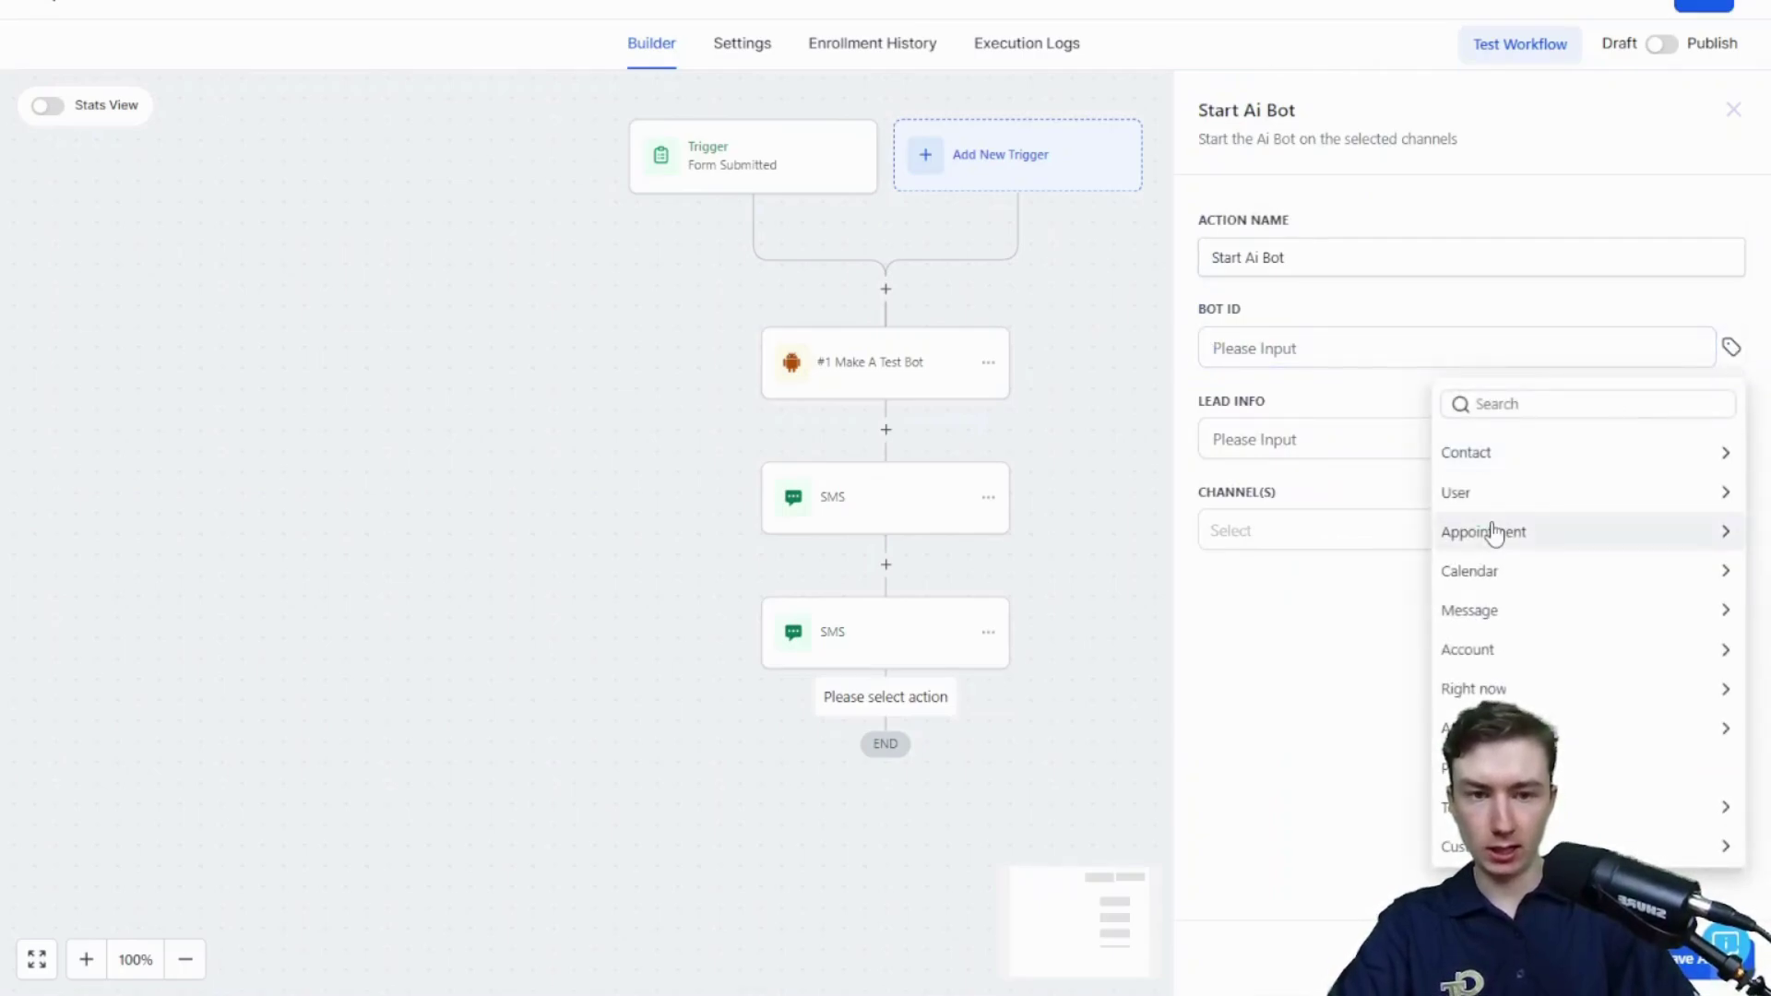
pyautogui.click(1624, 807)
pyautogui.click(1616, 489)
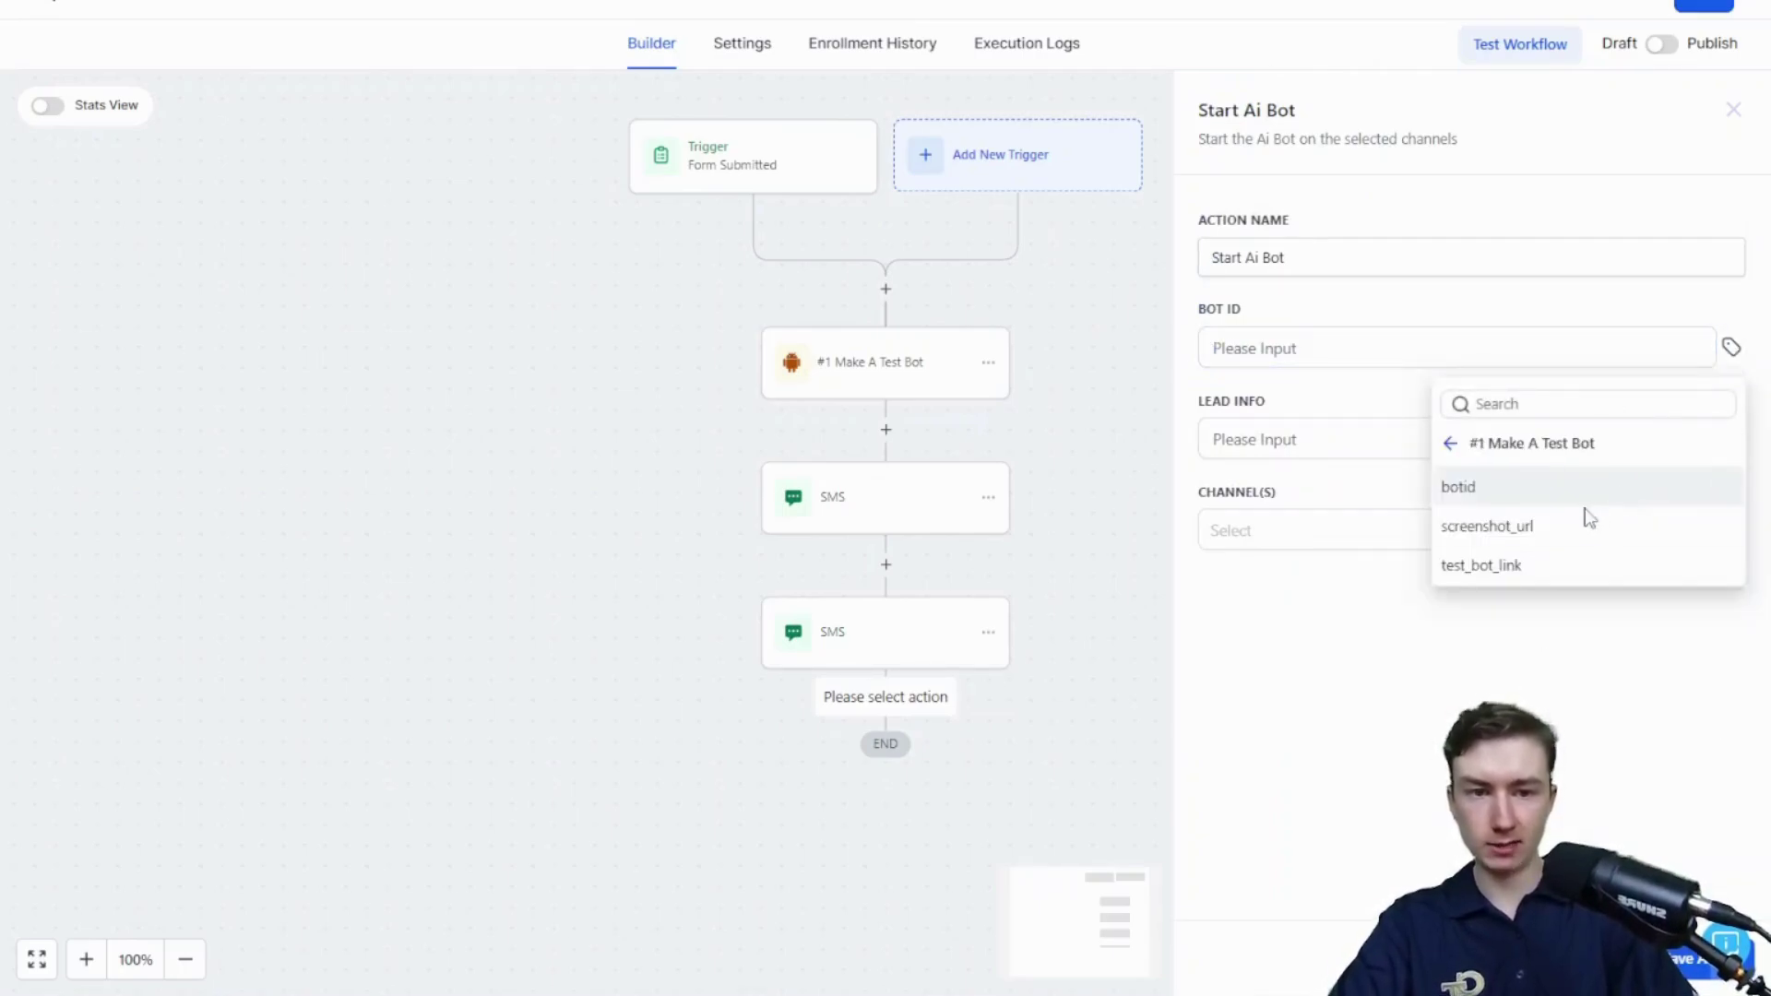
pyautogui.click(1553, 491)
# - Set the bot's lead info to 'name is' plus the contact's first name, and its channel to SMS
pyautogui.click(1362, 448)
pyautogui.write('Lead info')
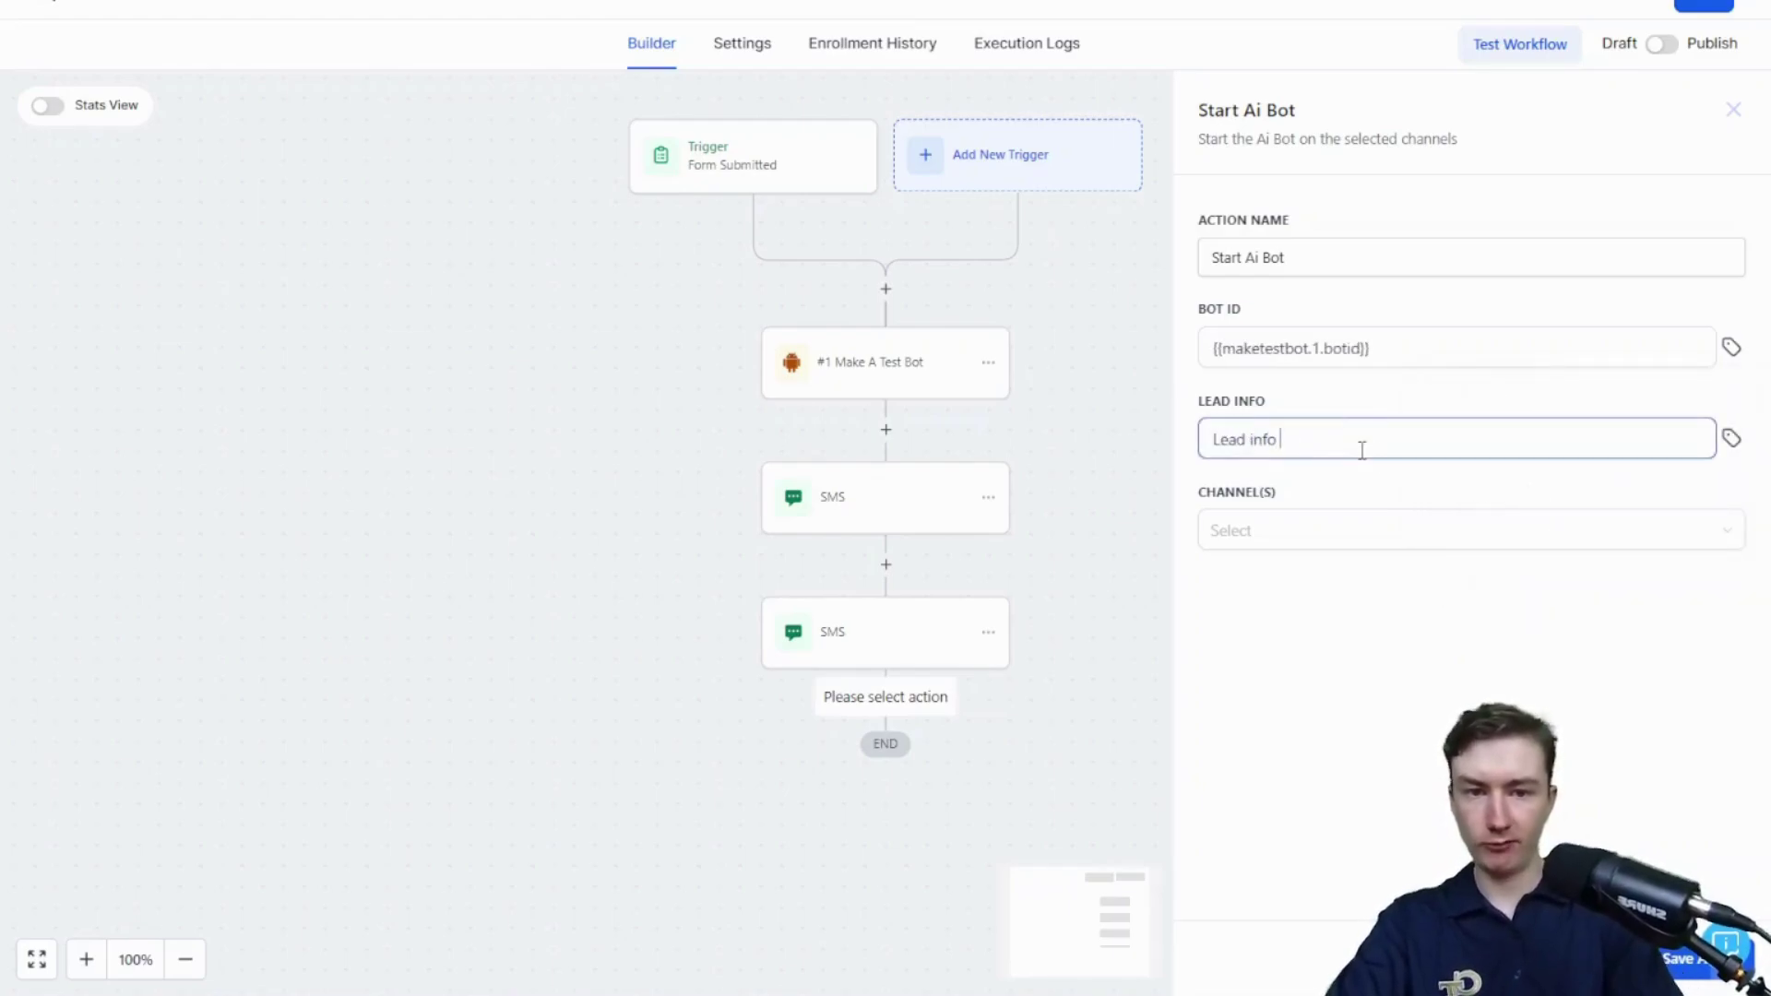
pyautogui.press('BackSpace')
pyautogui.press('BackSpace')
pyautogui.press('BackSpace')
pyautogui.write('name is')
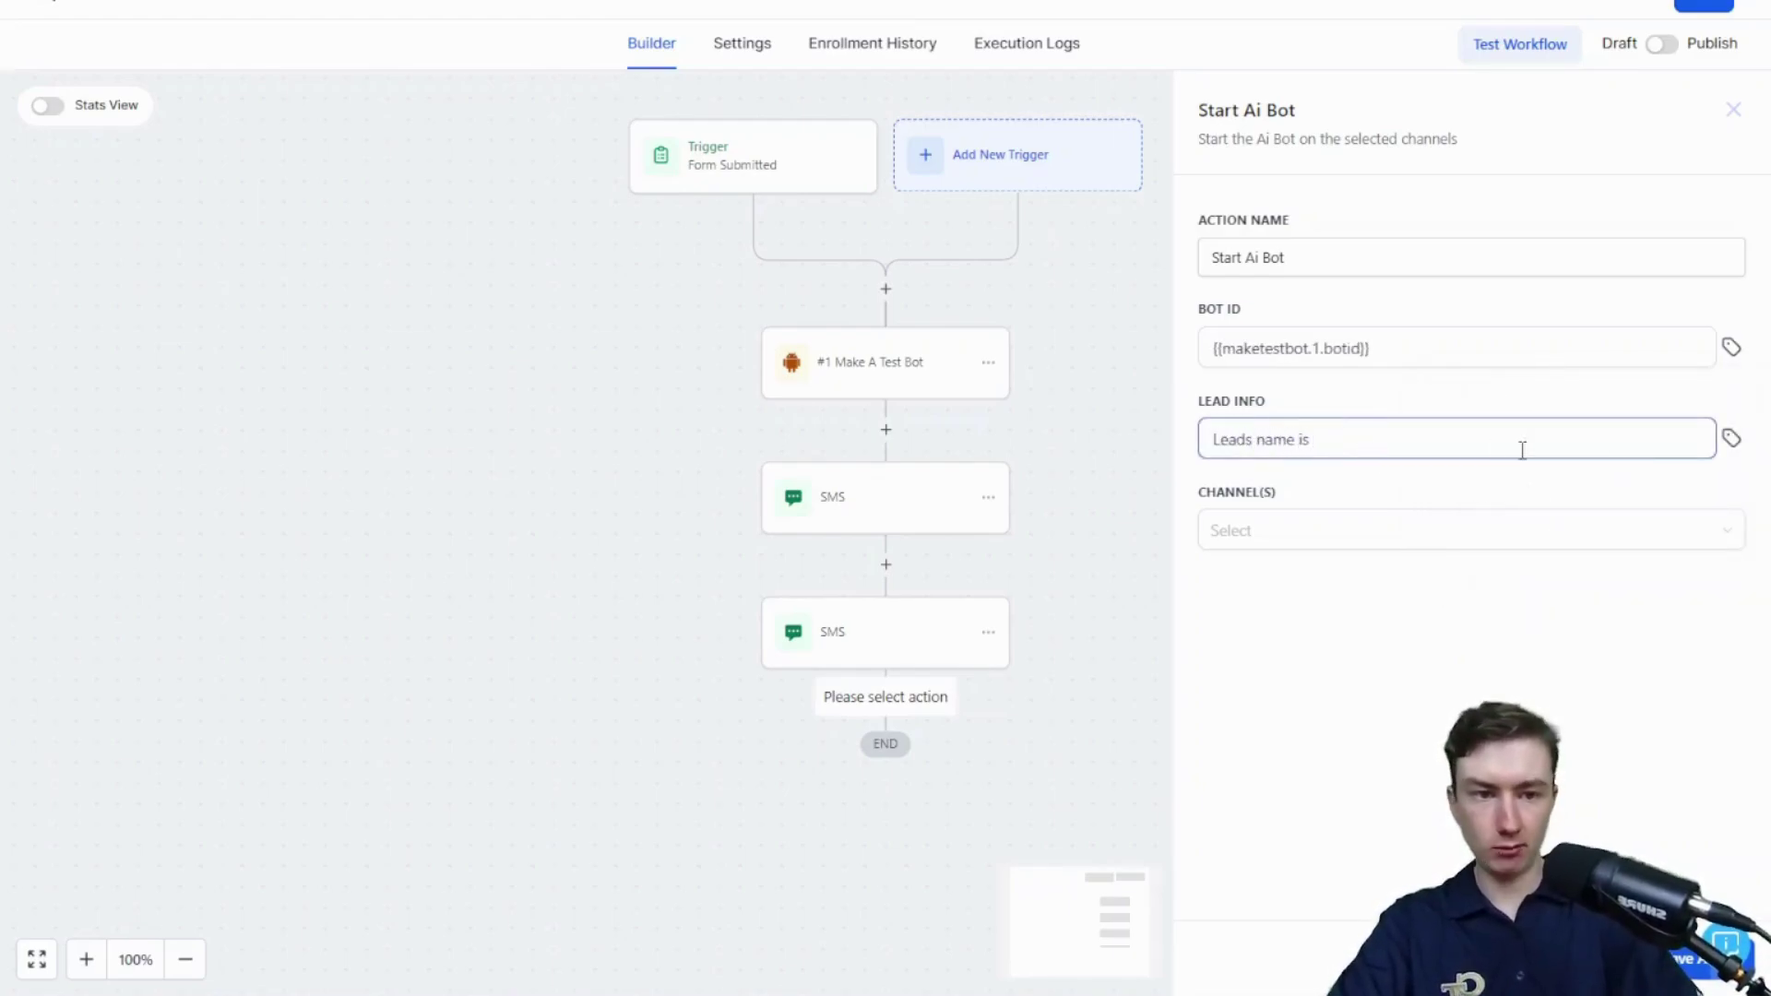
pyautogui.click(1731, 438)
pyautogui.click(1564, 565)
pyautogui.click(1538, 618)
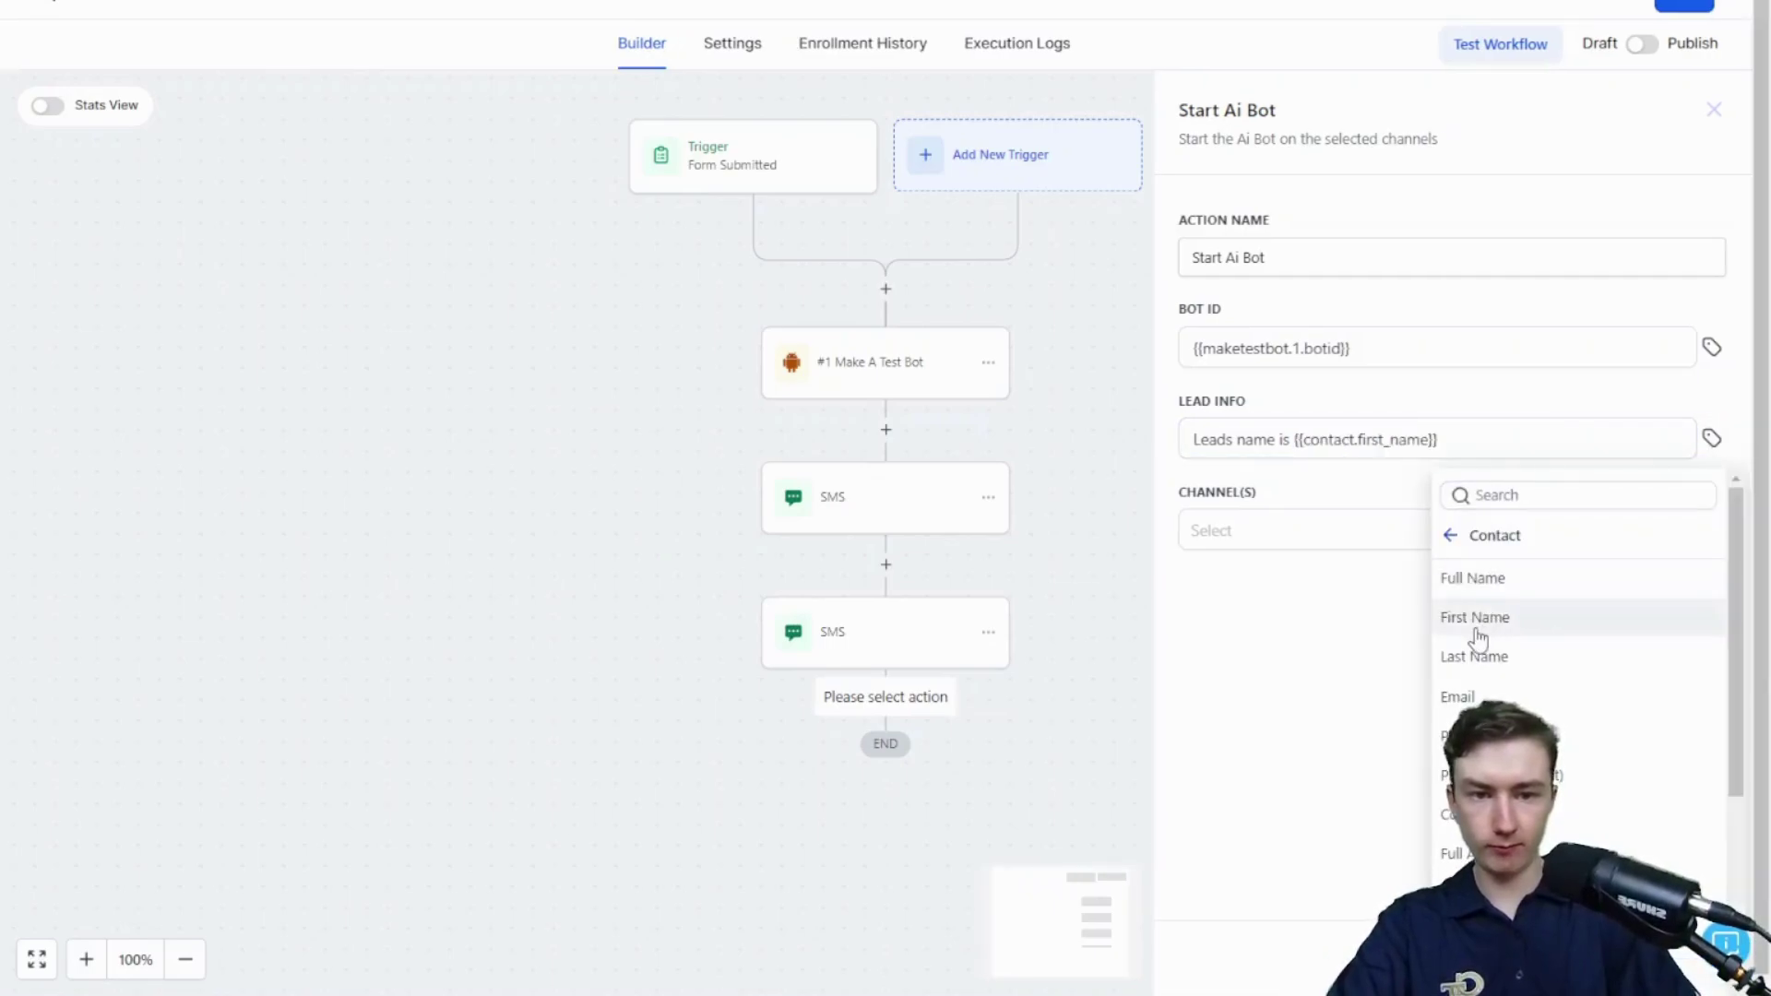
pyautogui.click(1305, 532)
pyautogui.click(1282, 589)
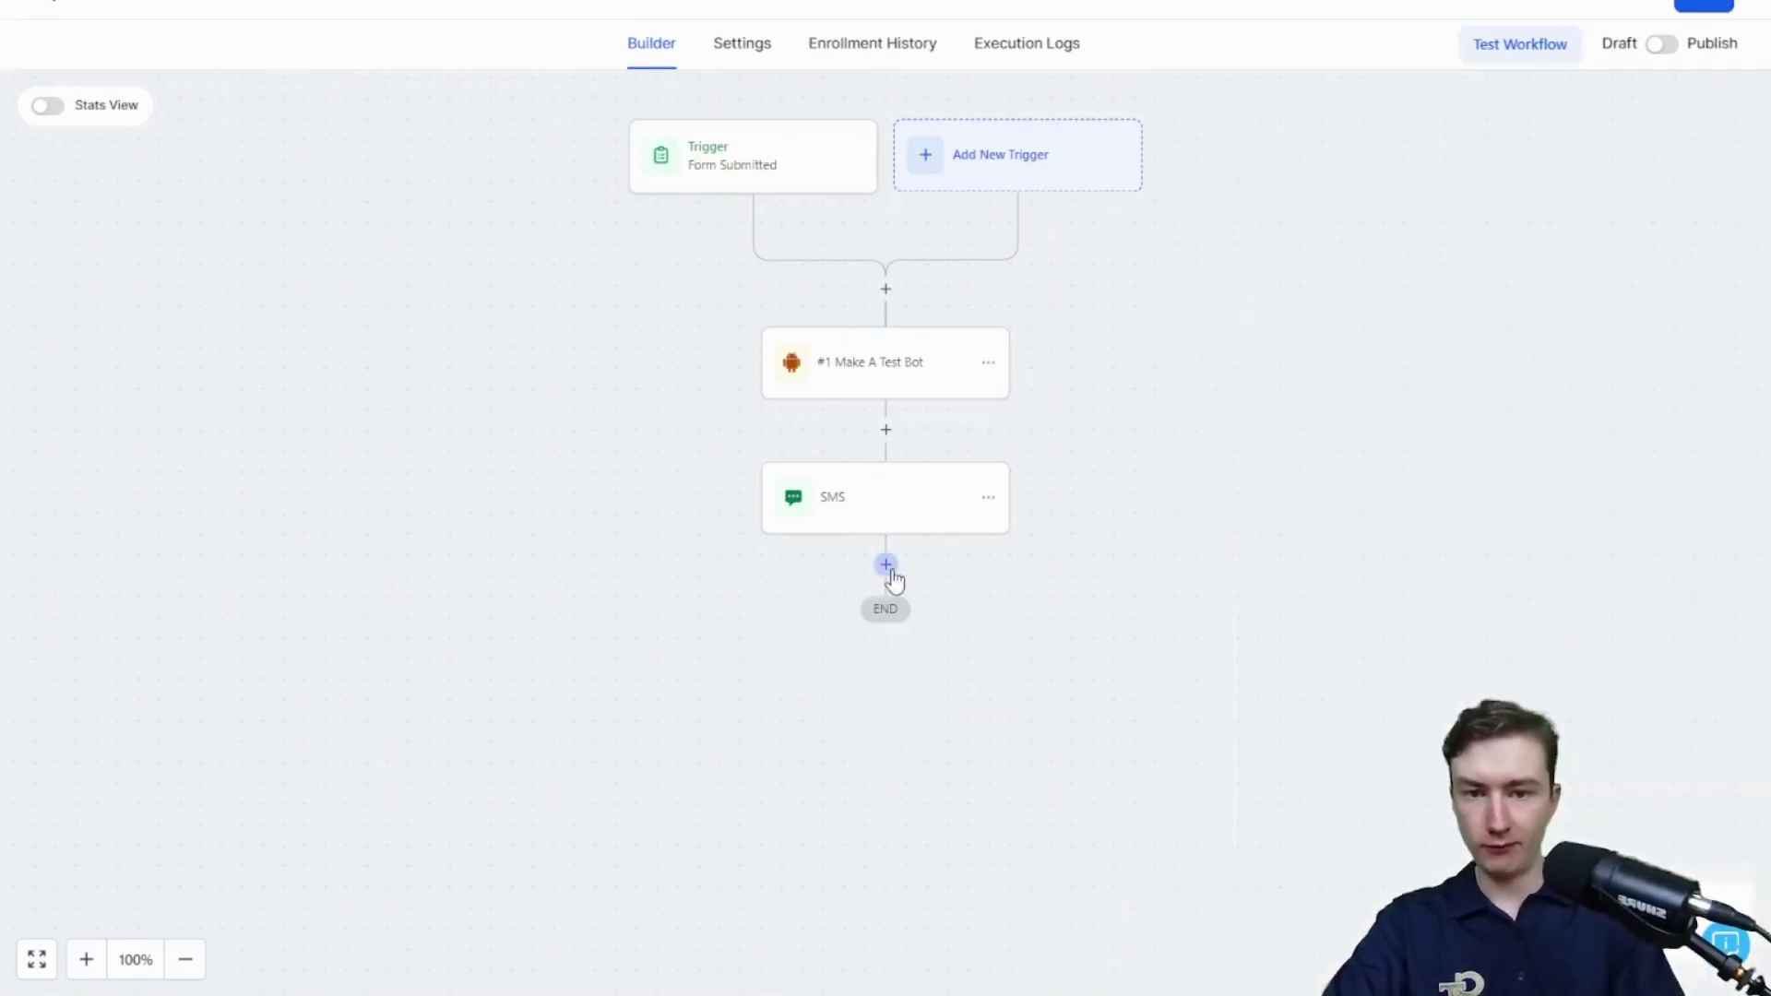
# - Re-add the Send SMS step with the message 'Hey it also works over SMS, email, and'
pyautogui.click(887, 573)
pyautogui.write('send')
pyautogui.click(1292, 355)
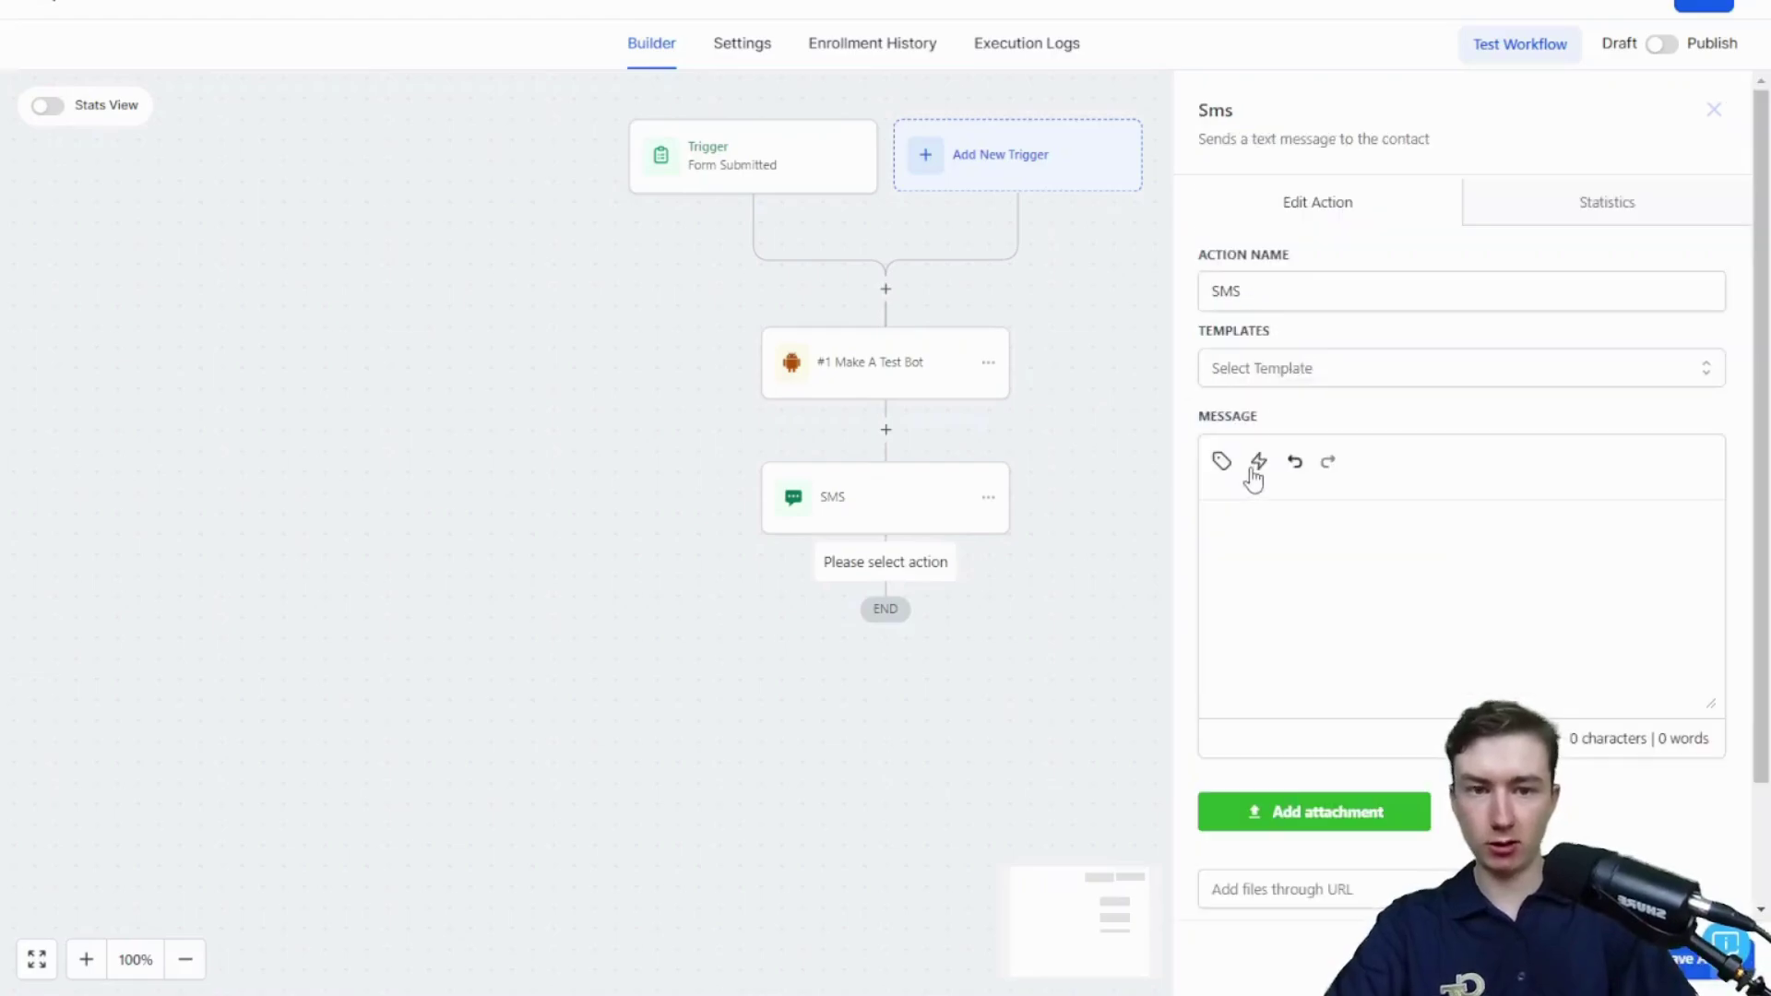
pyautogui.write('He')
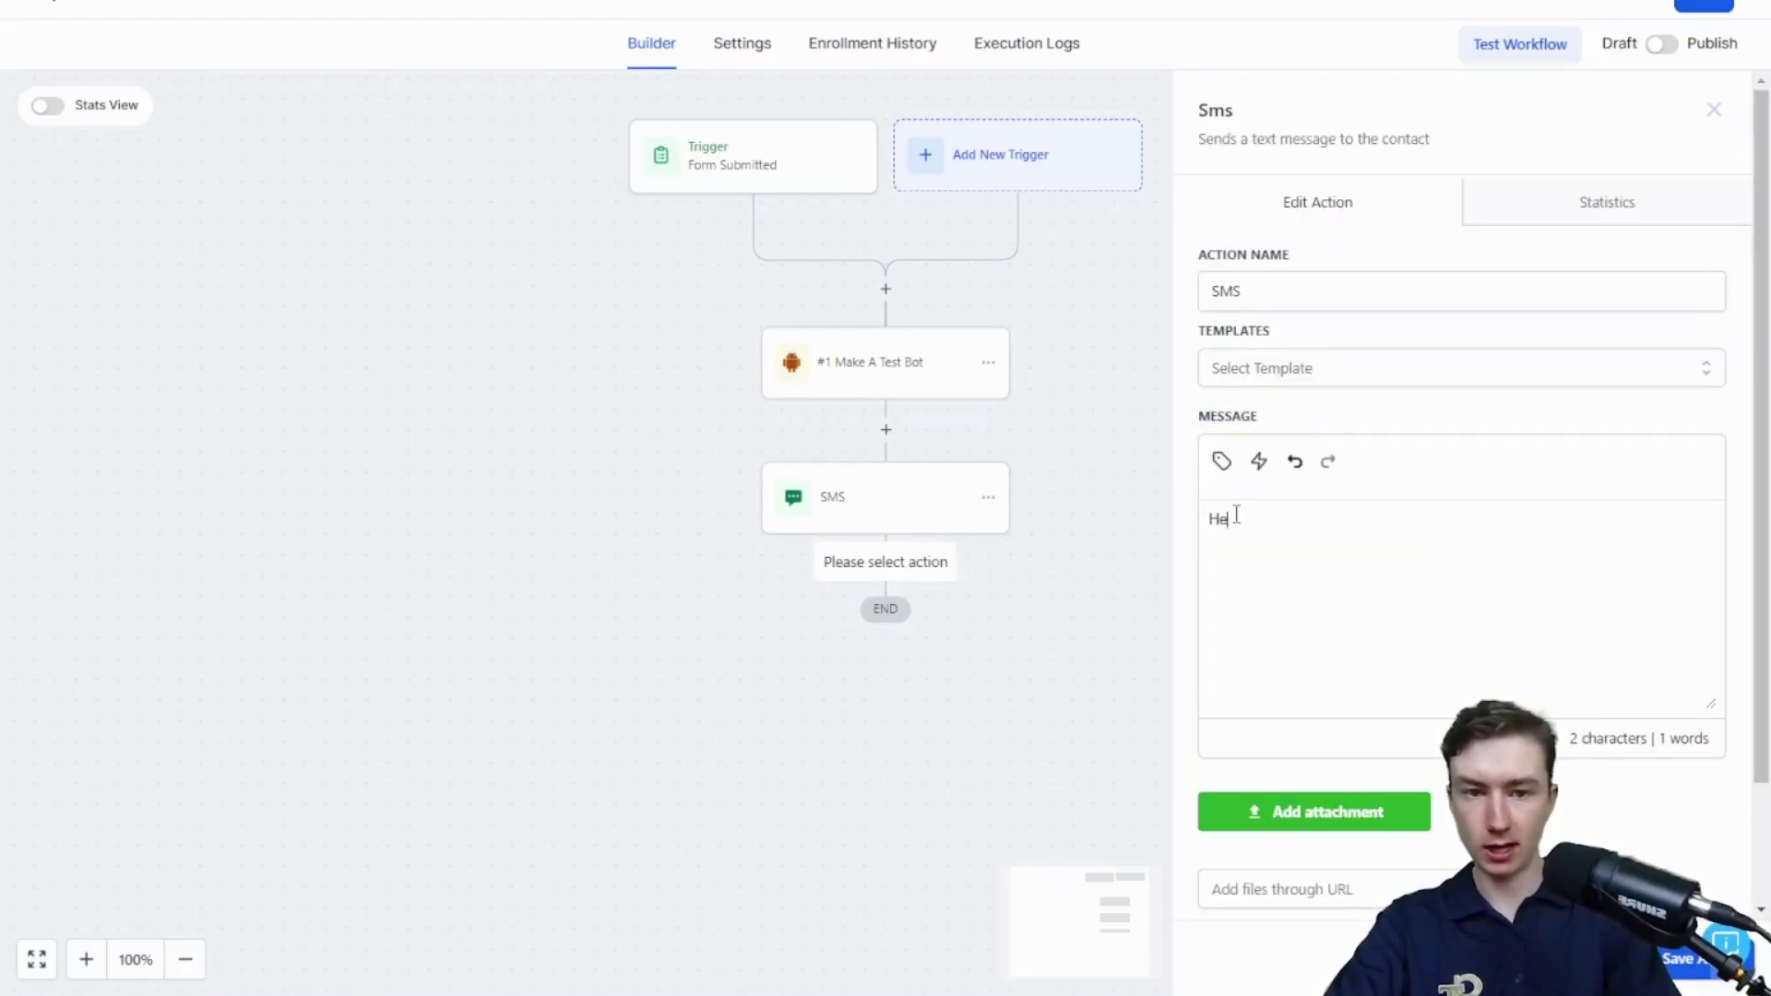
pyautogui.write('y it also works')
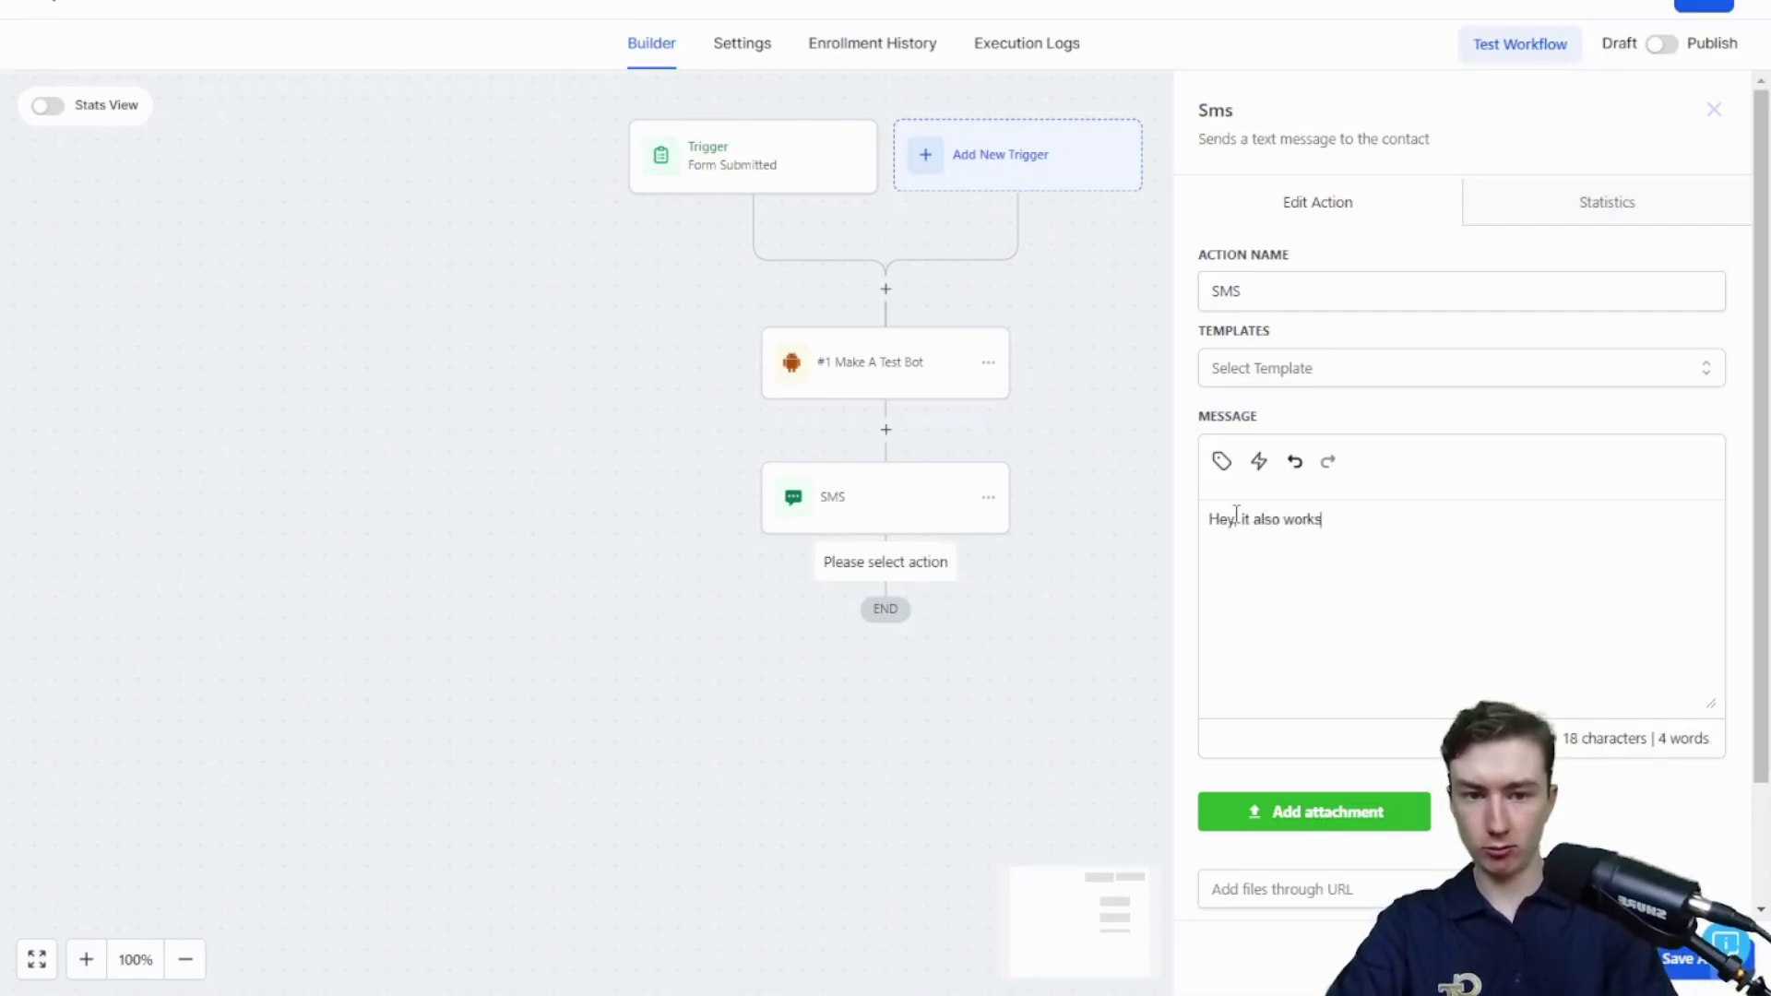
pyautogui.write(' over SMS, emai')
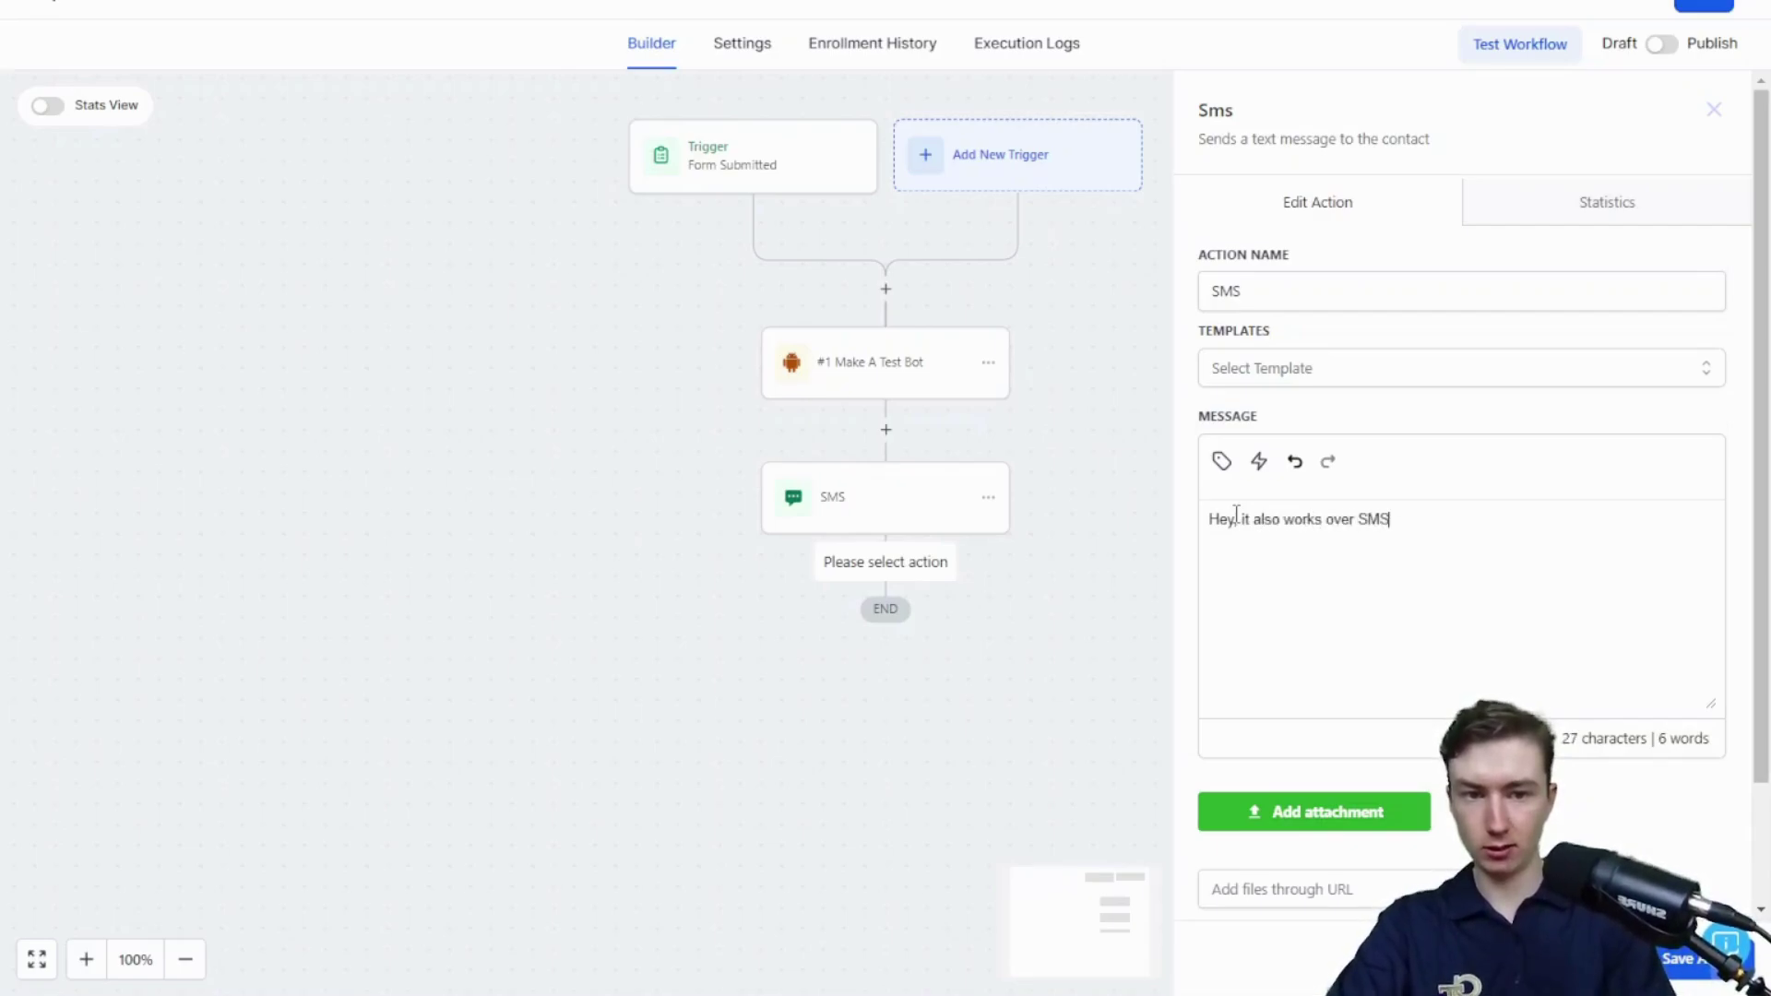
pyautogui.write('l, and')
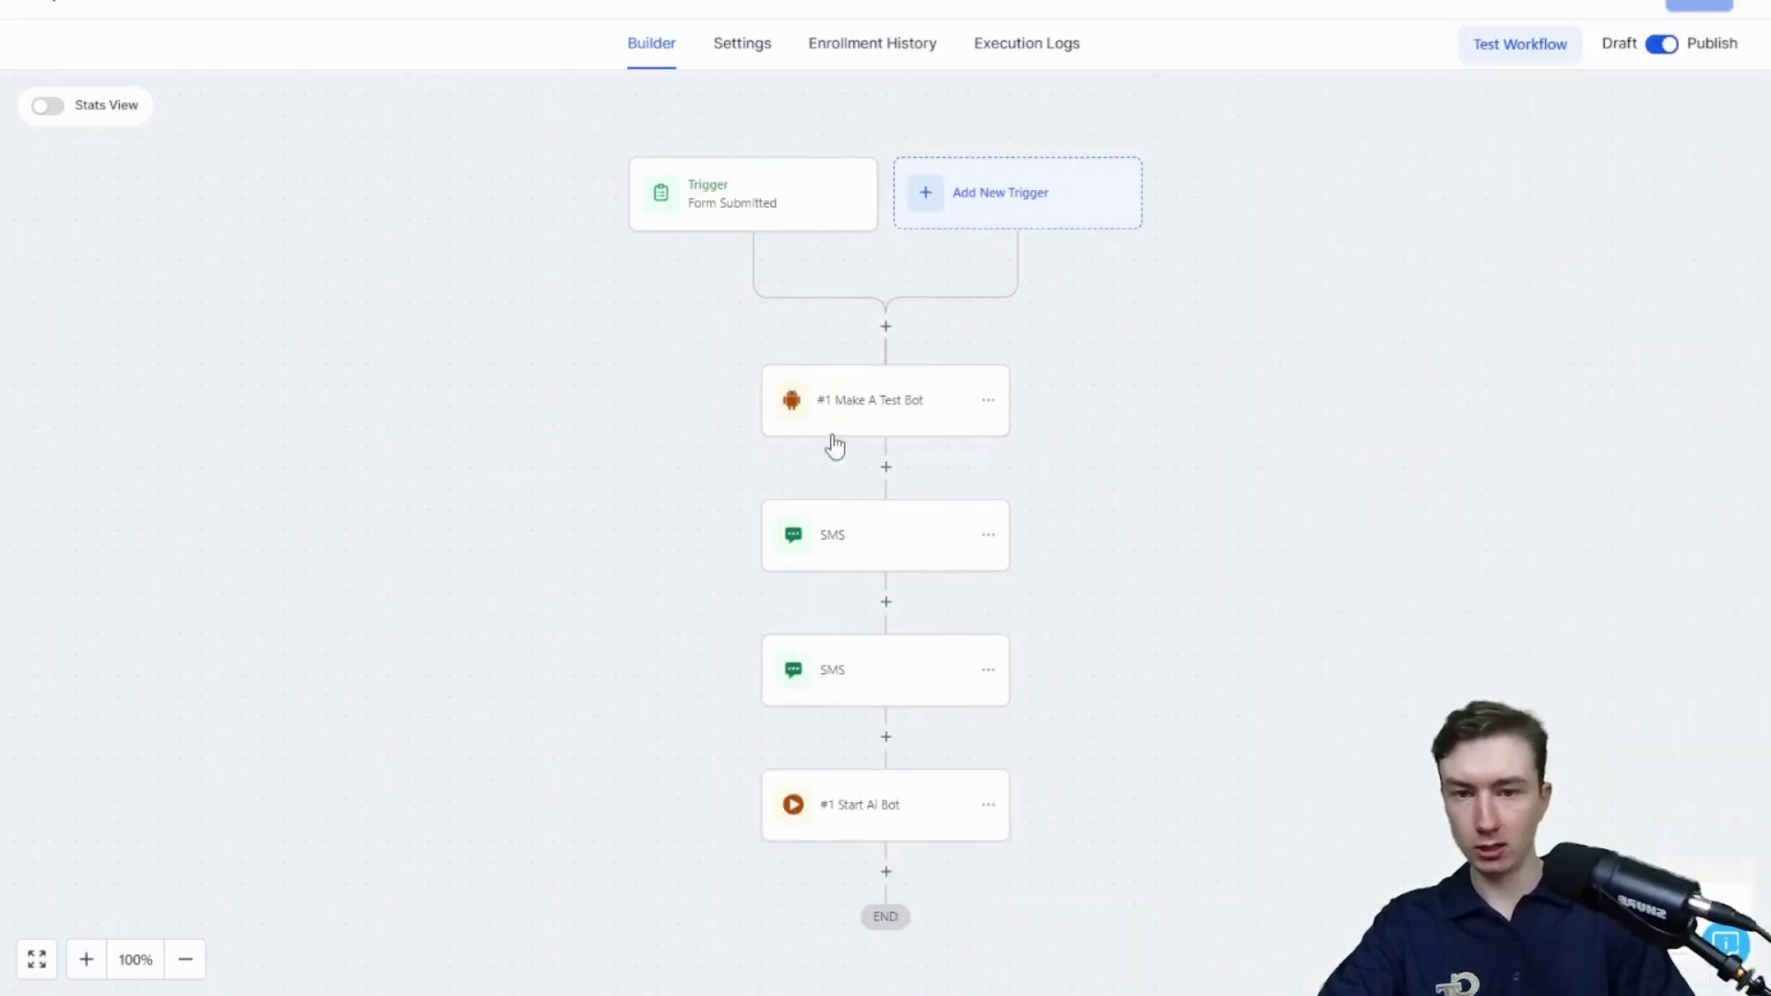
# - Review the Make A Test Bot, both SMS steps and the Start Ai Bot settings
pyautogui.click(949, 407)
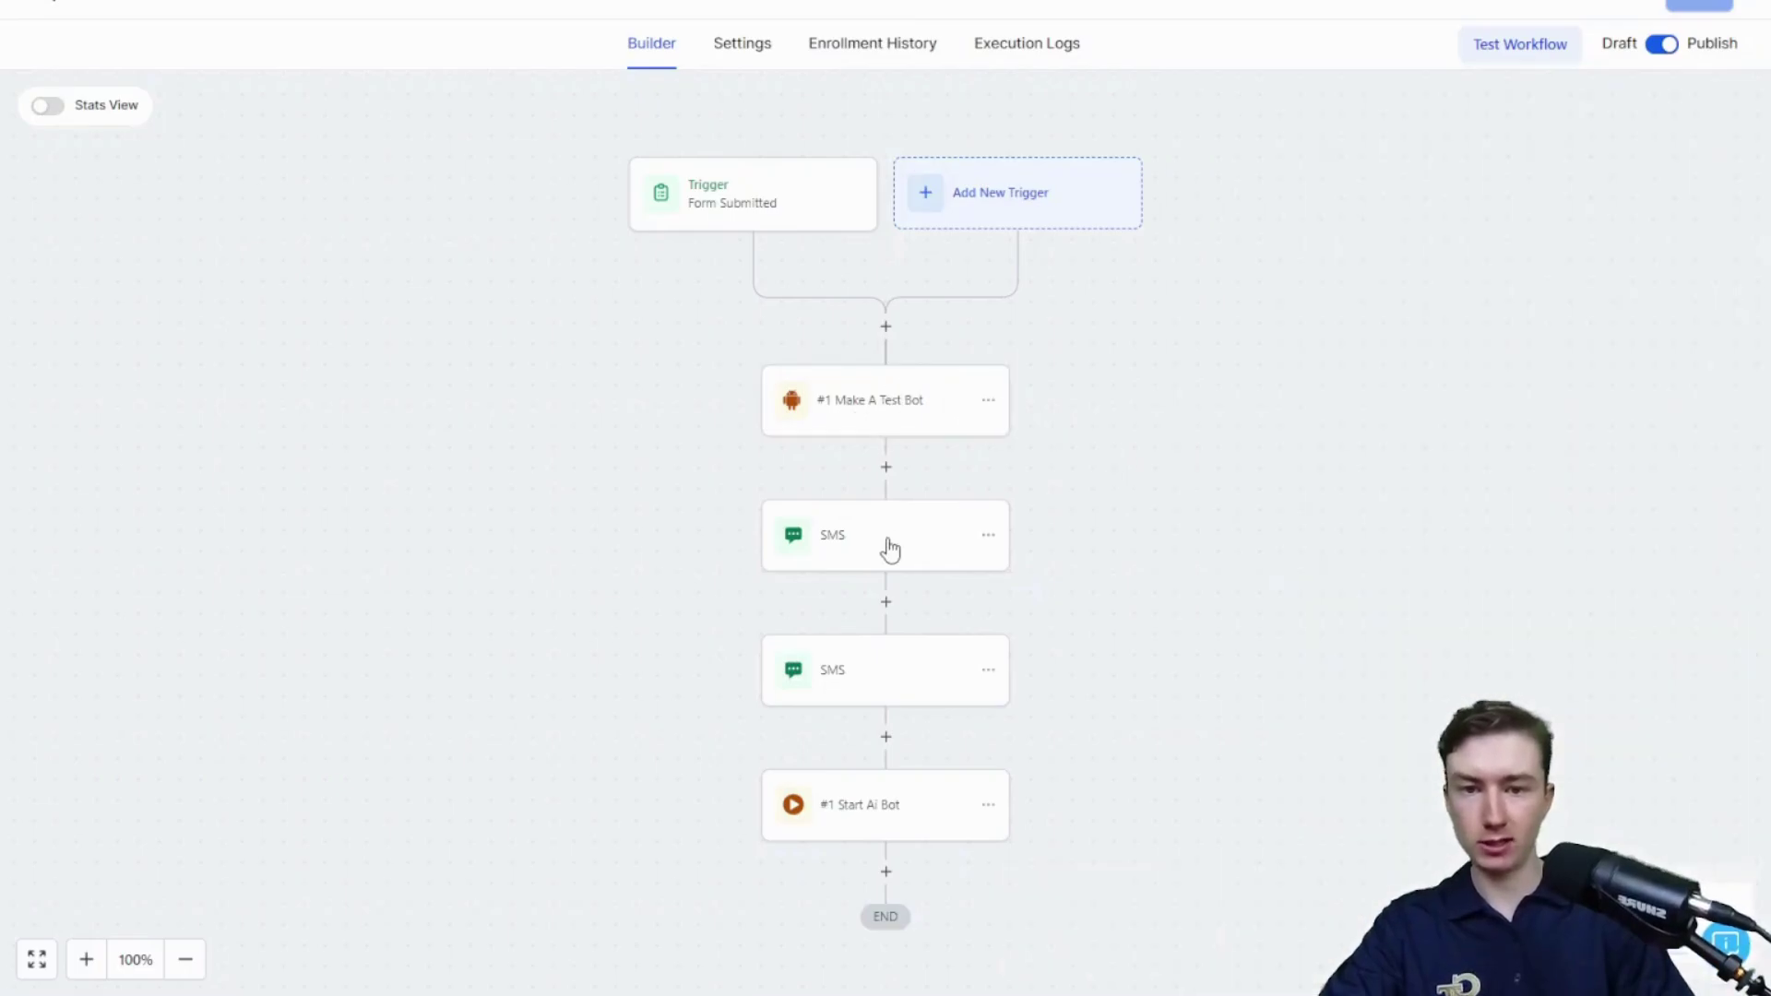
pyautogui.click(889, 544)
pyautogui.click(941, 688)
pyautogui.click(802, 827)
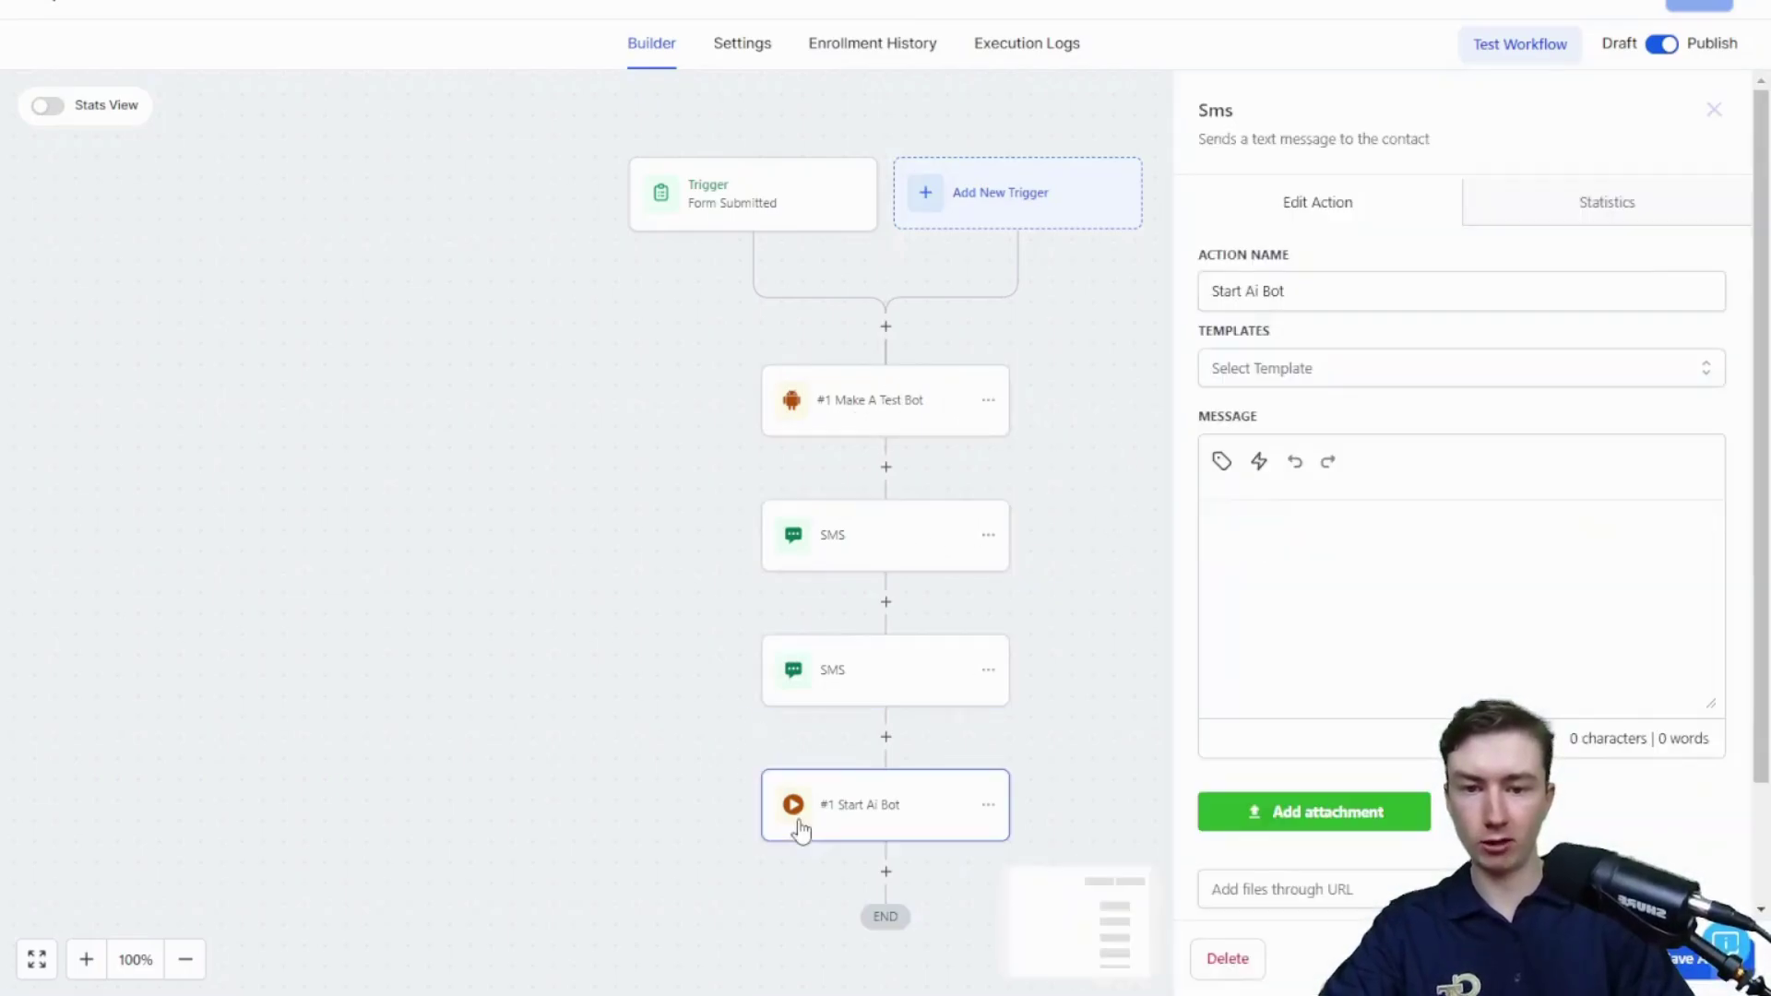
pyautogui.click(723, 701)
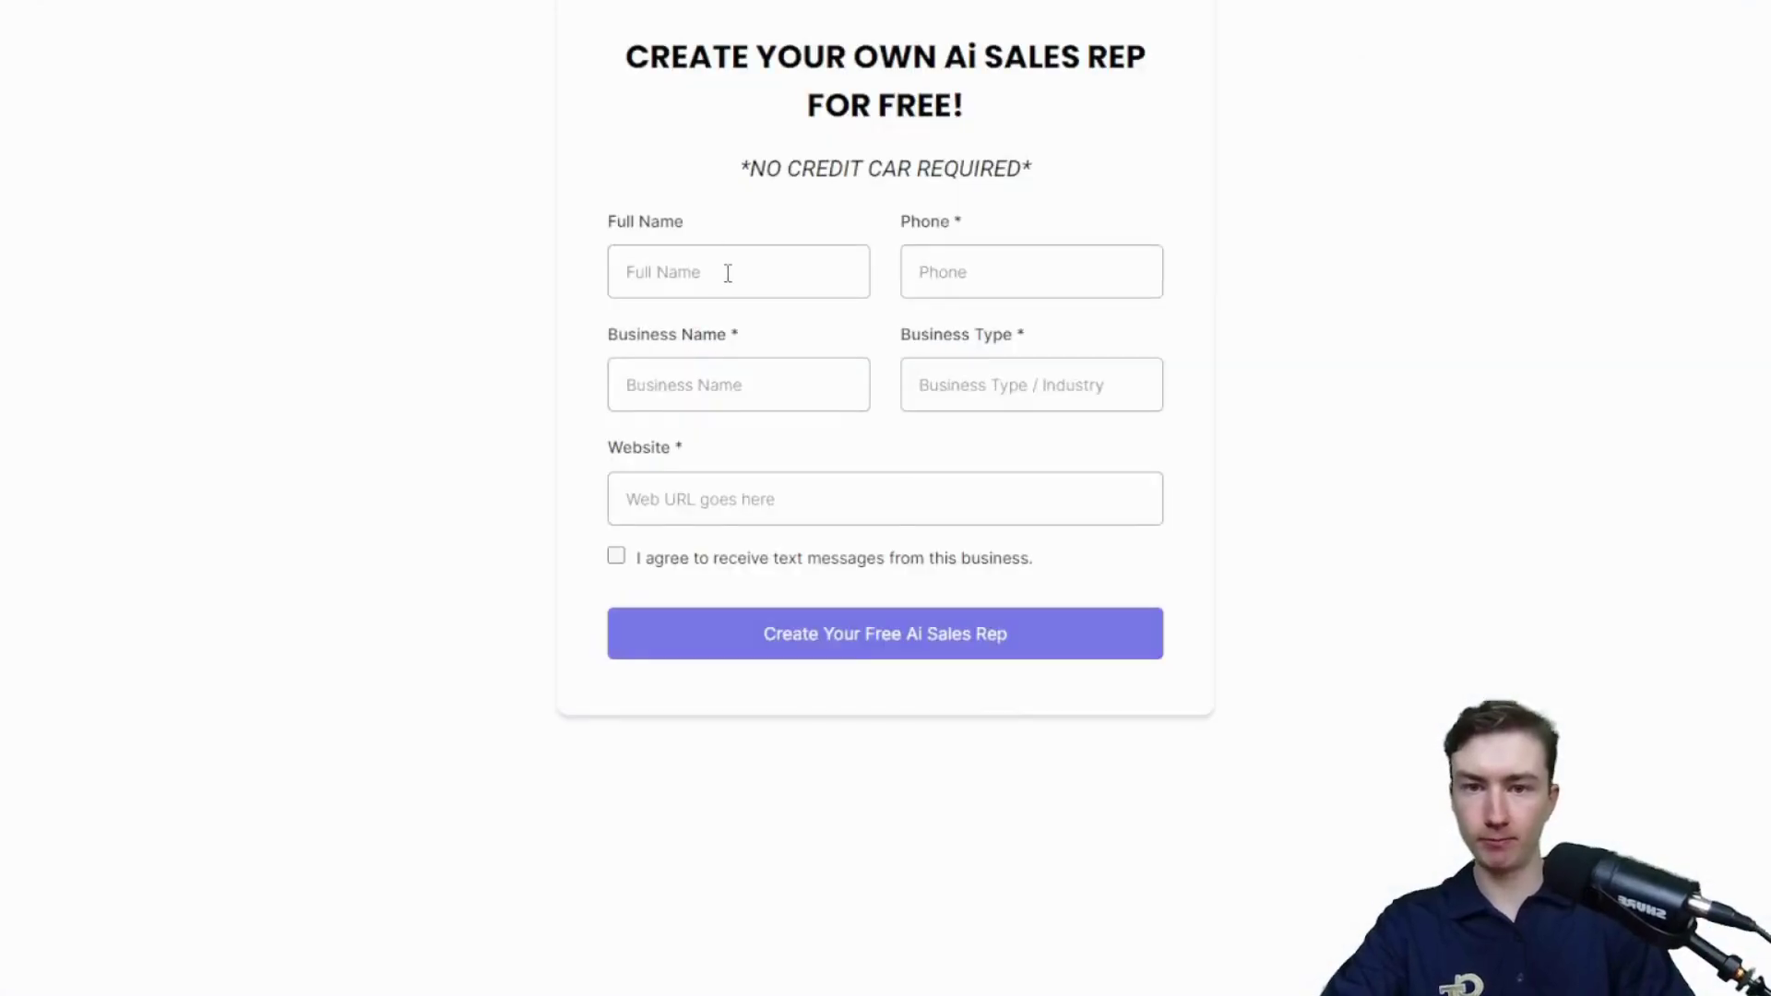
# - Enter the test lead's name and submit the Create Your Free Ai Sales Rep form
pyautogui.click(728, 273)
pyautogui.write('John')
pyautogui.press('Tab')
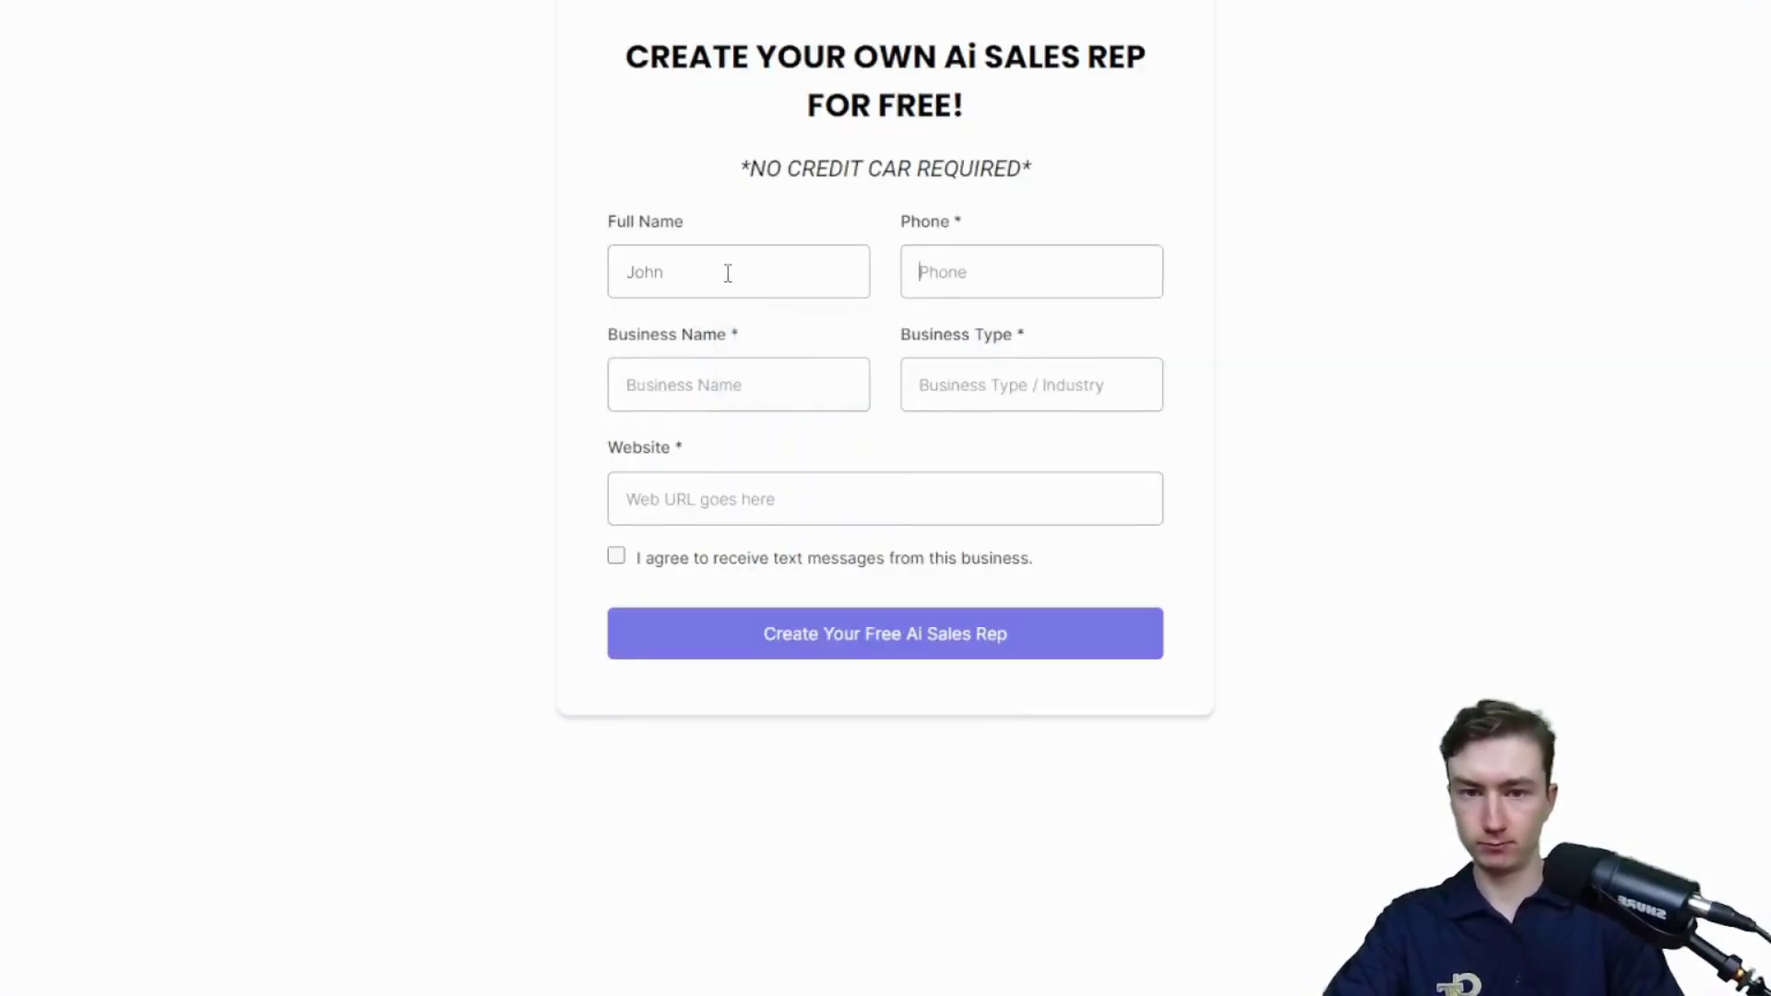
pyautogui.click(631, 635)
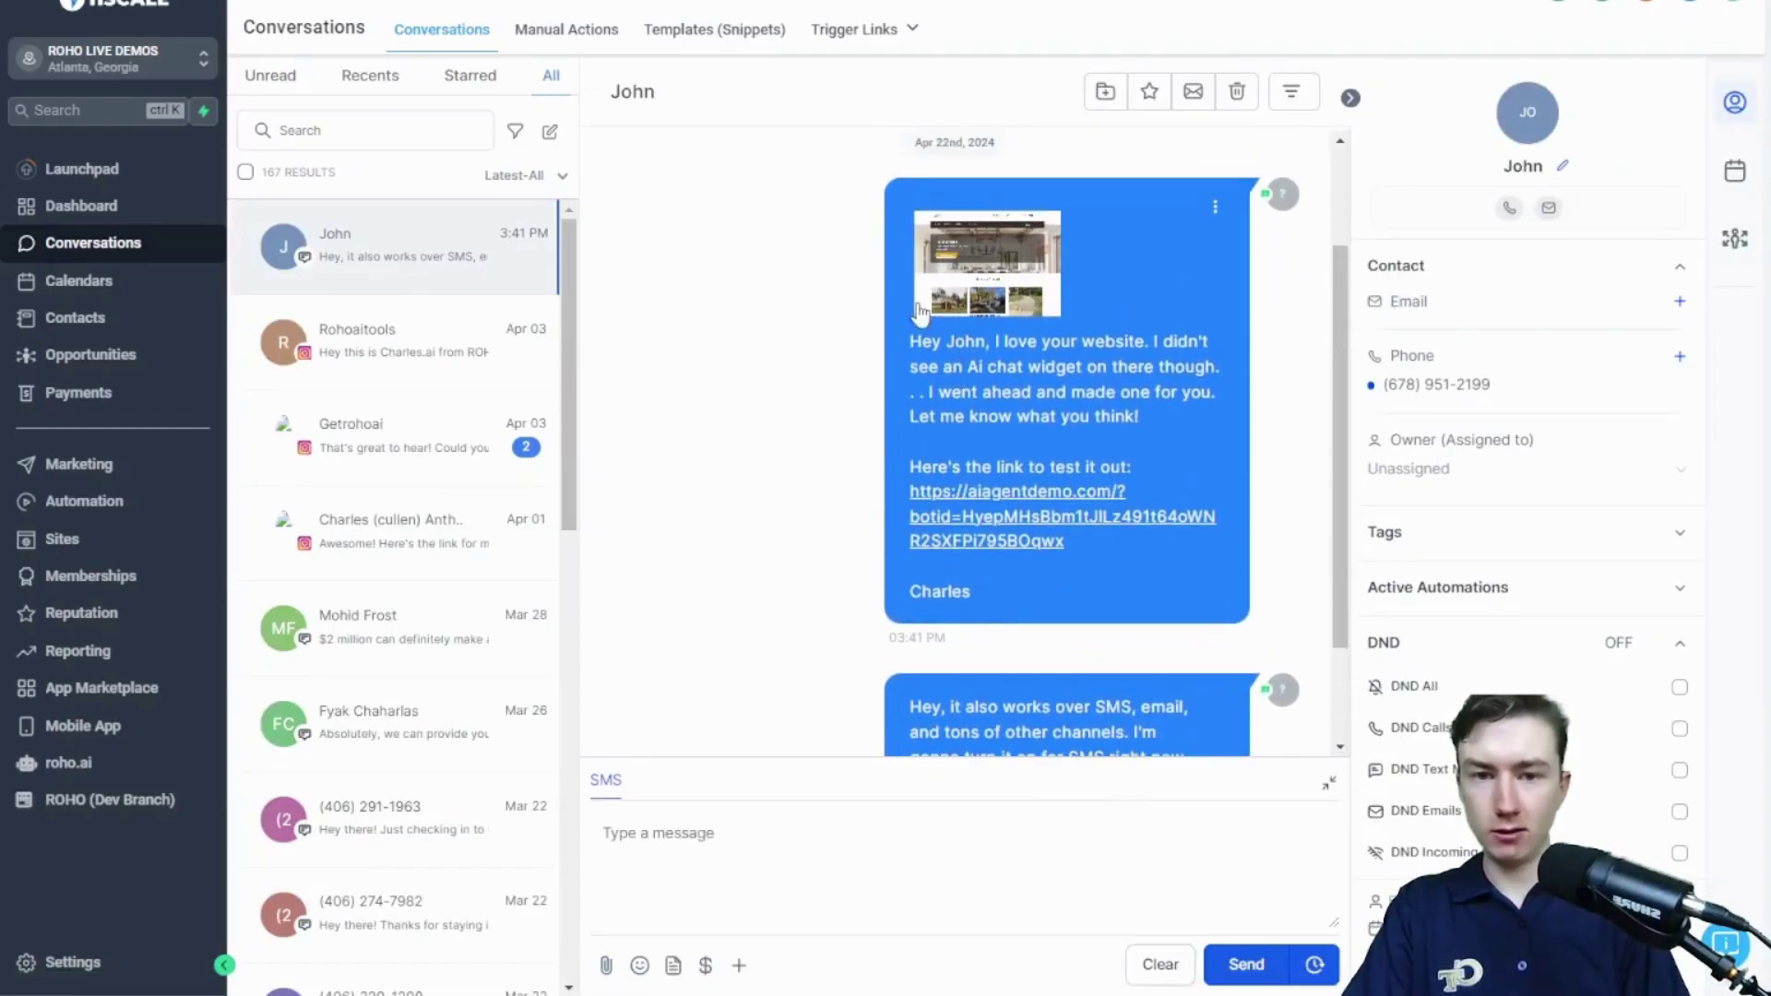
# - Select the outreach greeting and view the website screenshot full size, then close the preview
pyautogui.moveTo(911, 349); pyautogui.dragTo(1017, 356)
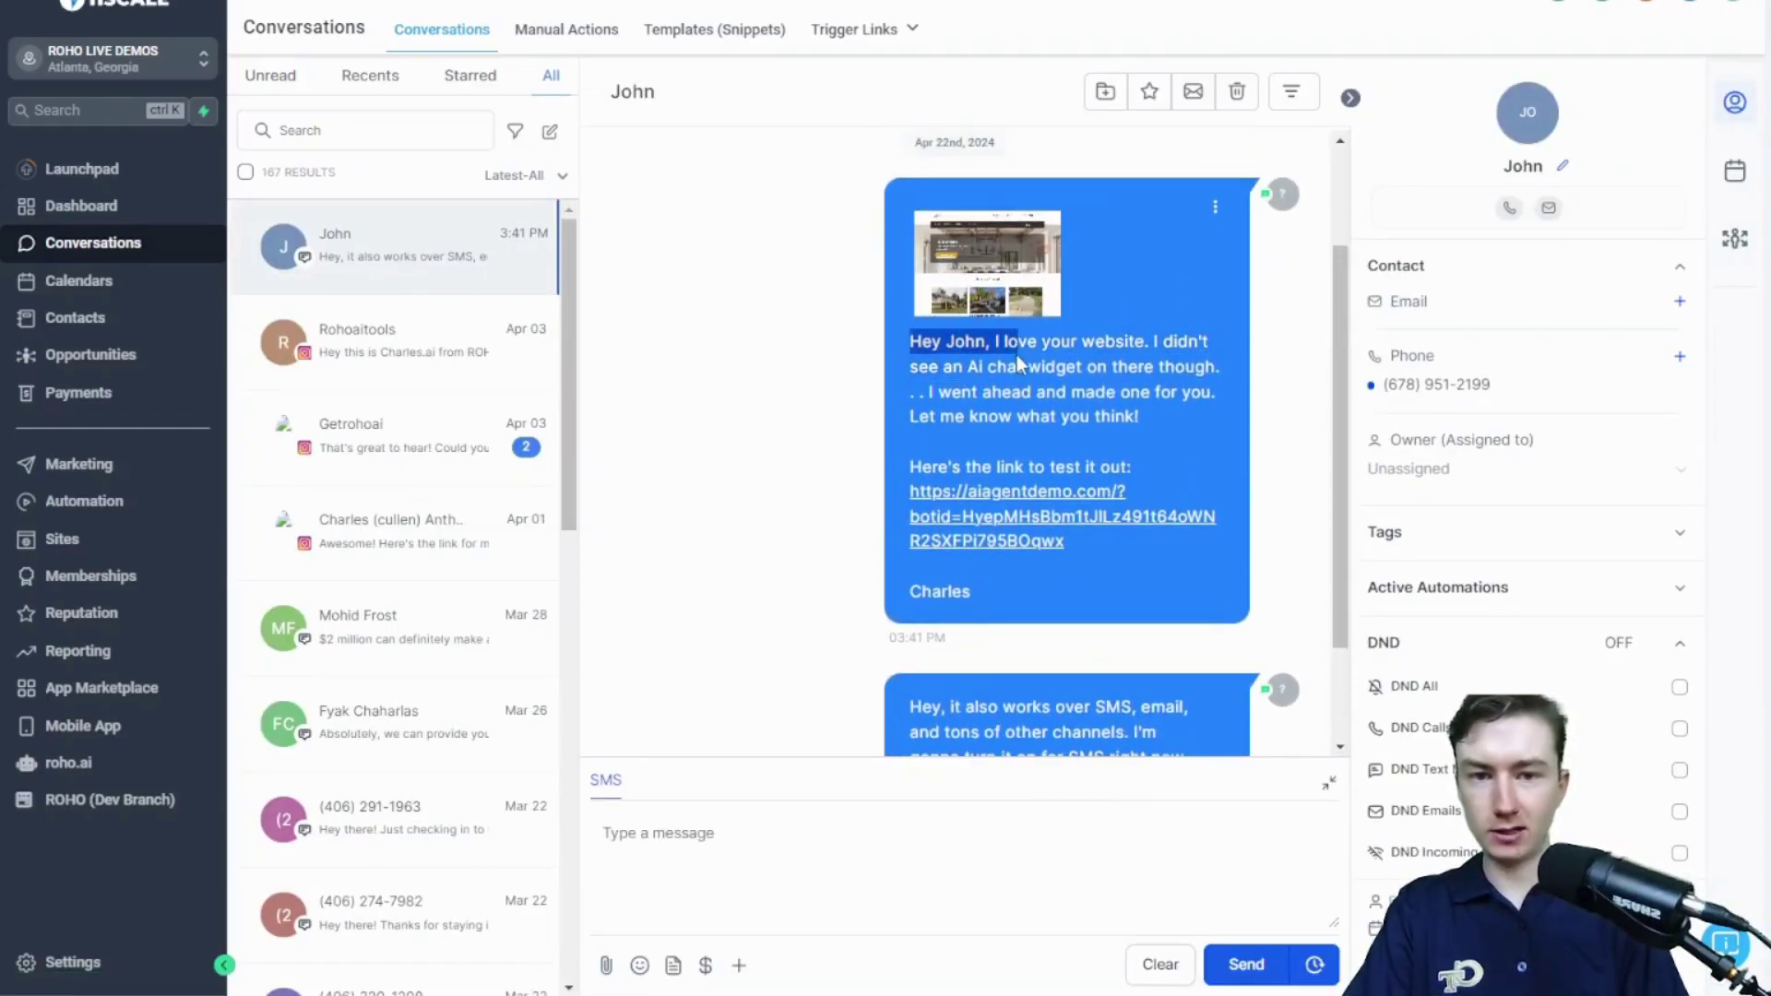
pyautogui.click(990, 304)
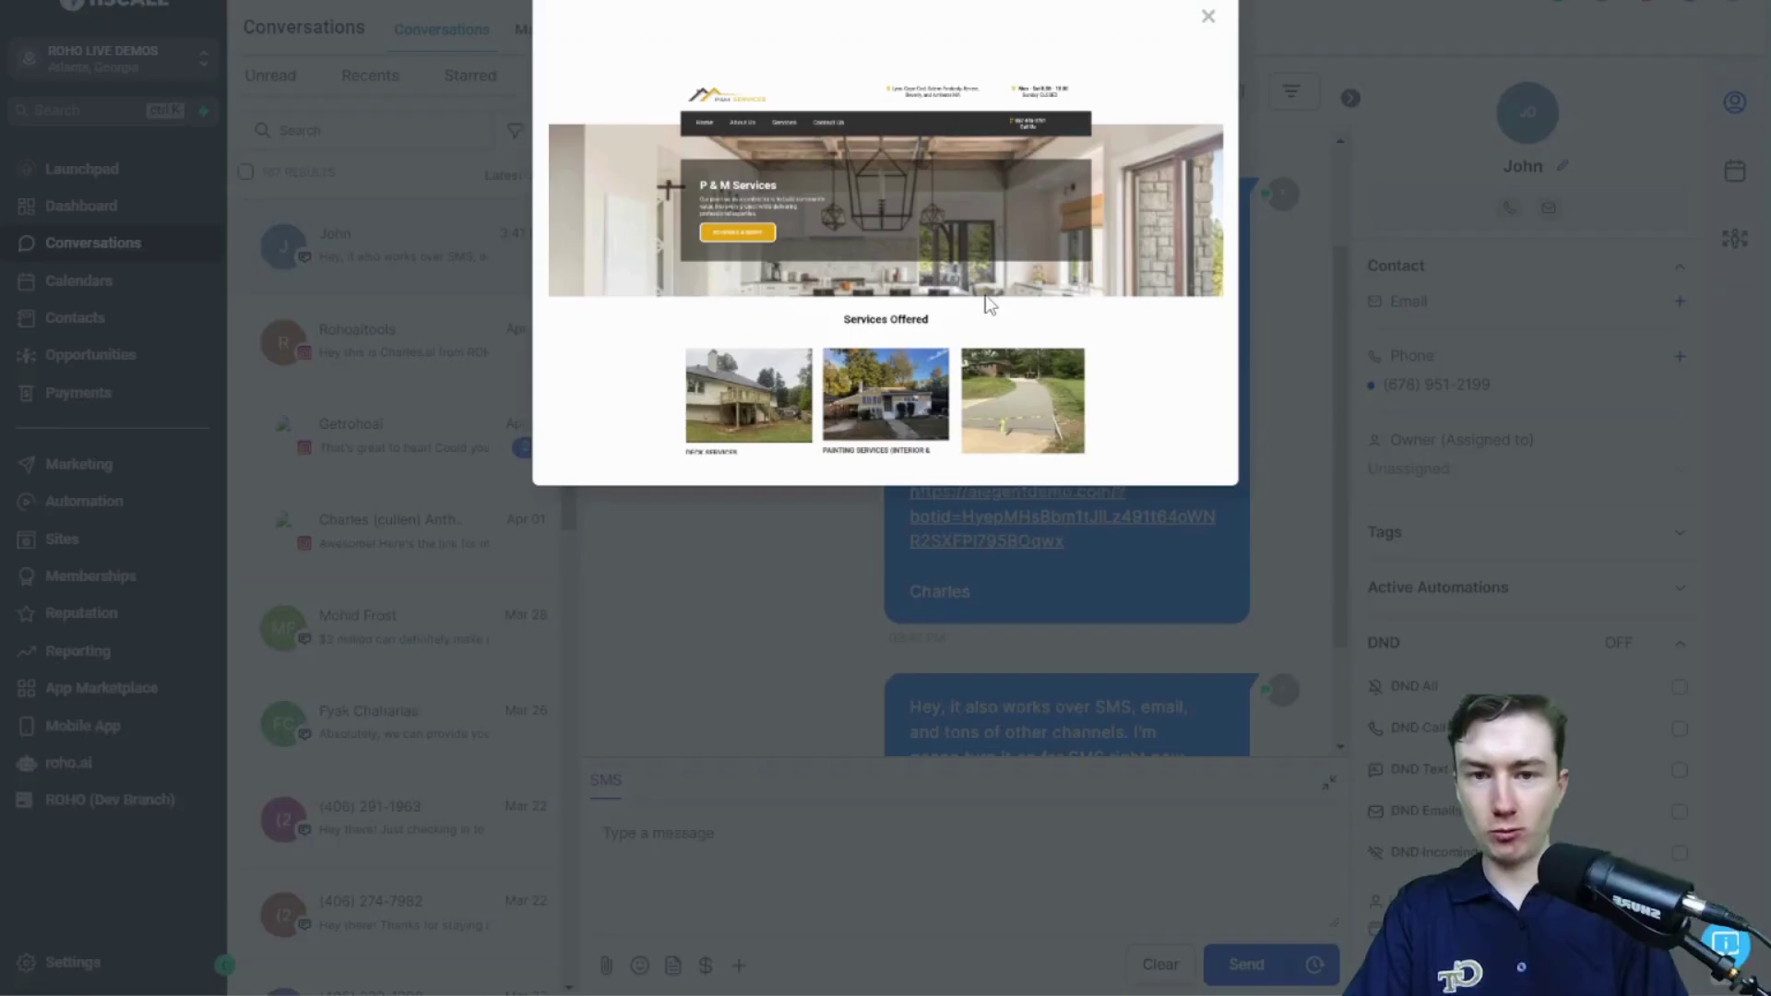
pyautogui.click(1297, 255)
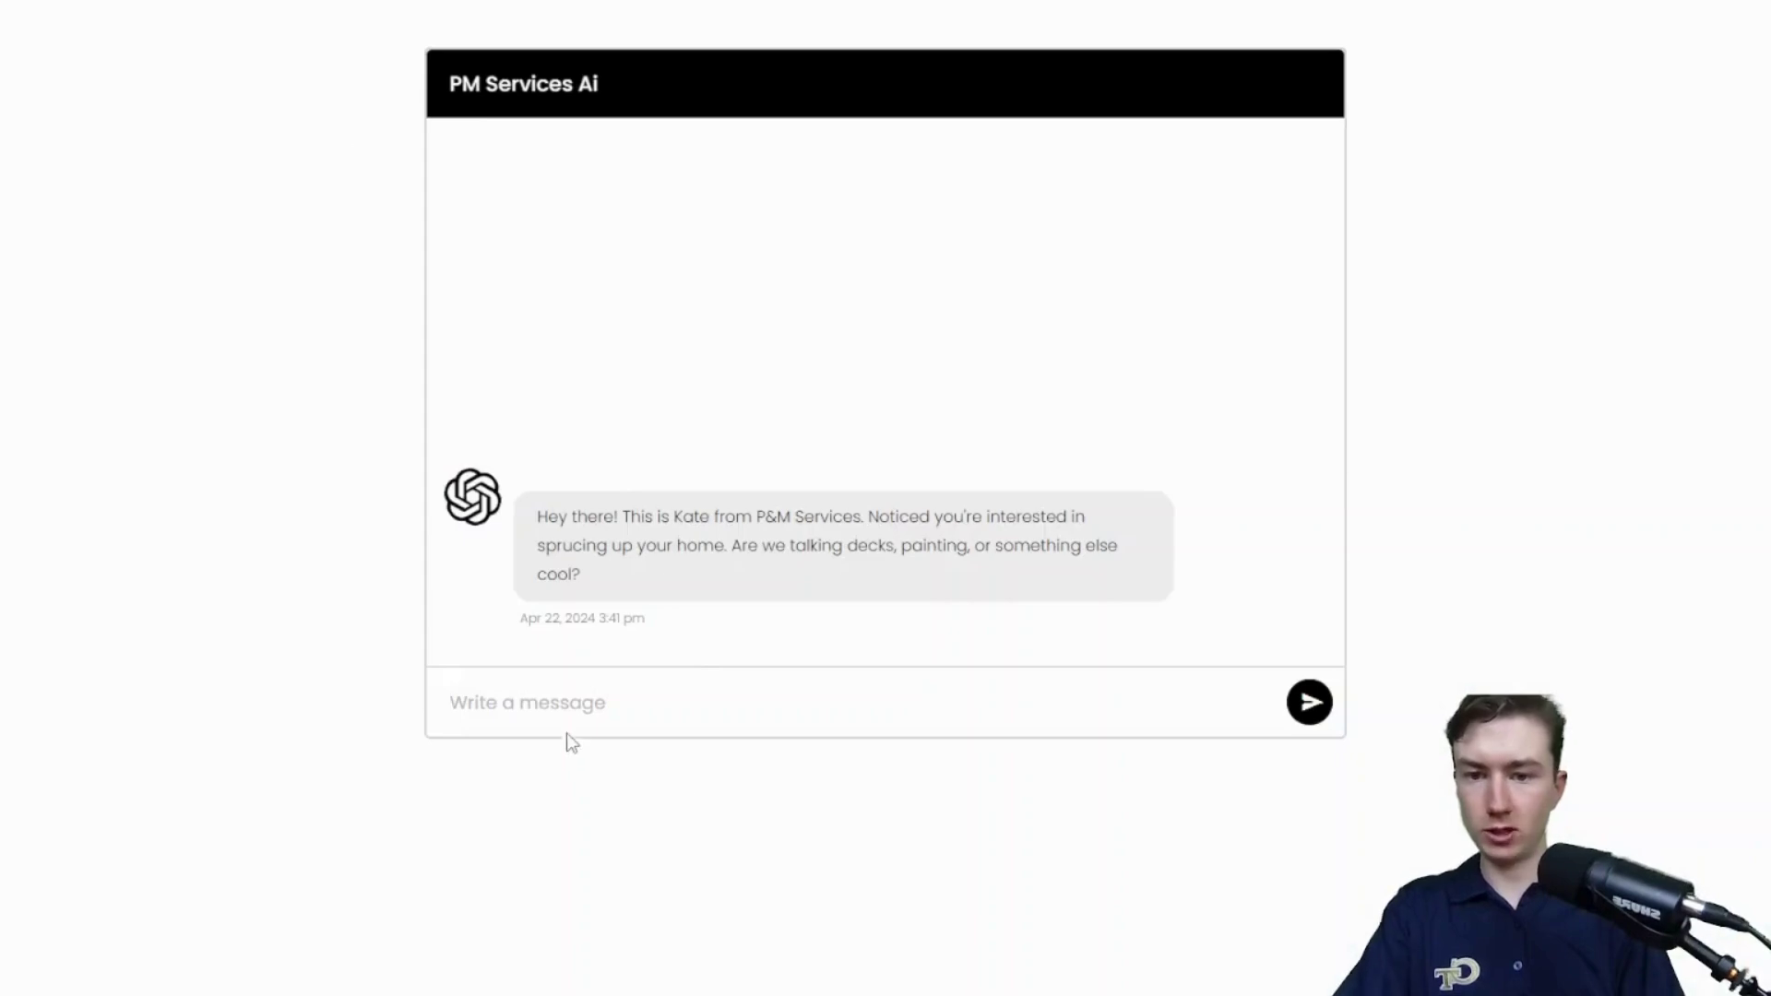
# - Send the bot 'yeah probably need a new deck mines rotten' and 'yeah honestly just need a new deck doesnt have to be fancy'
pyautogui.click(566, 712)
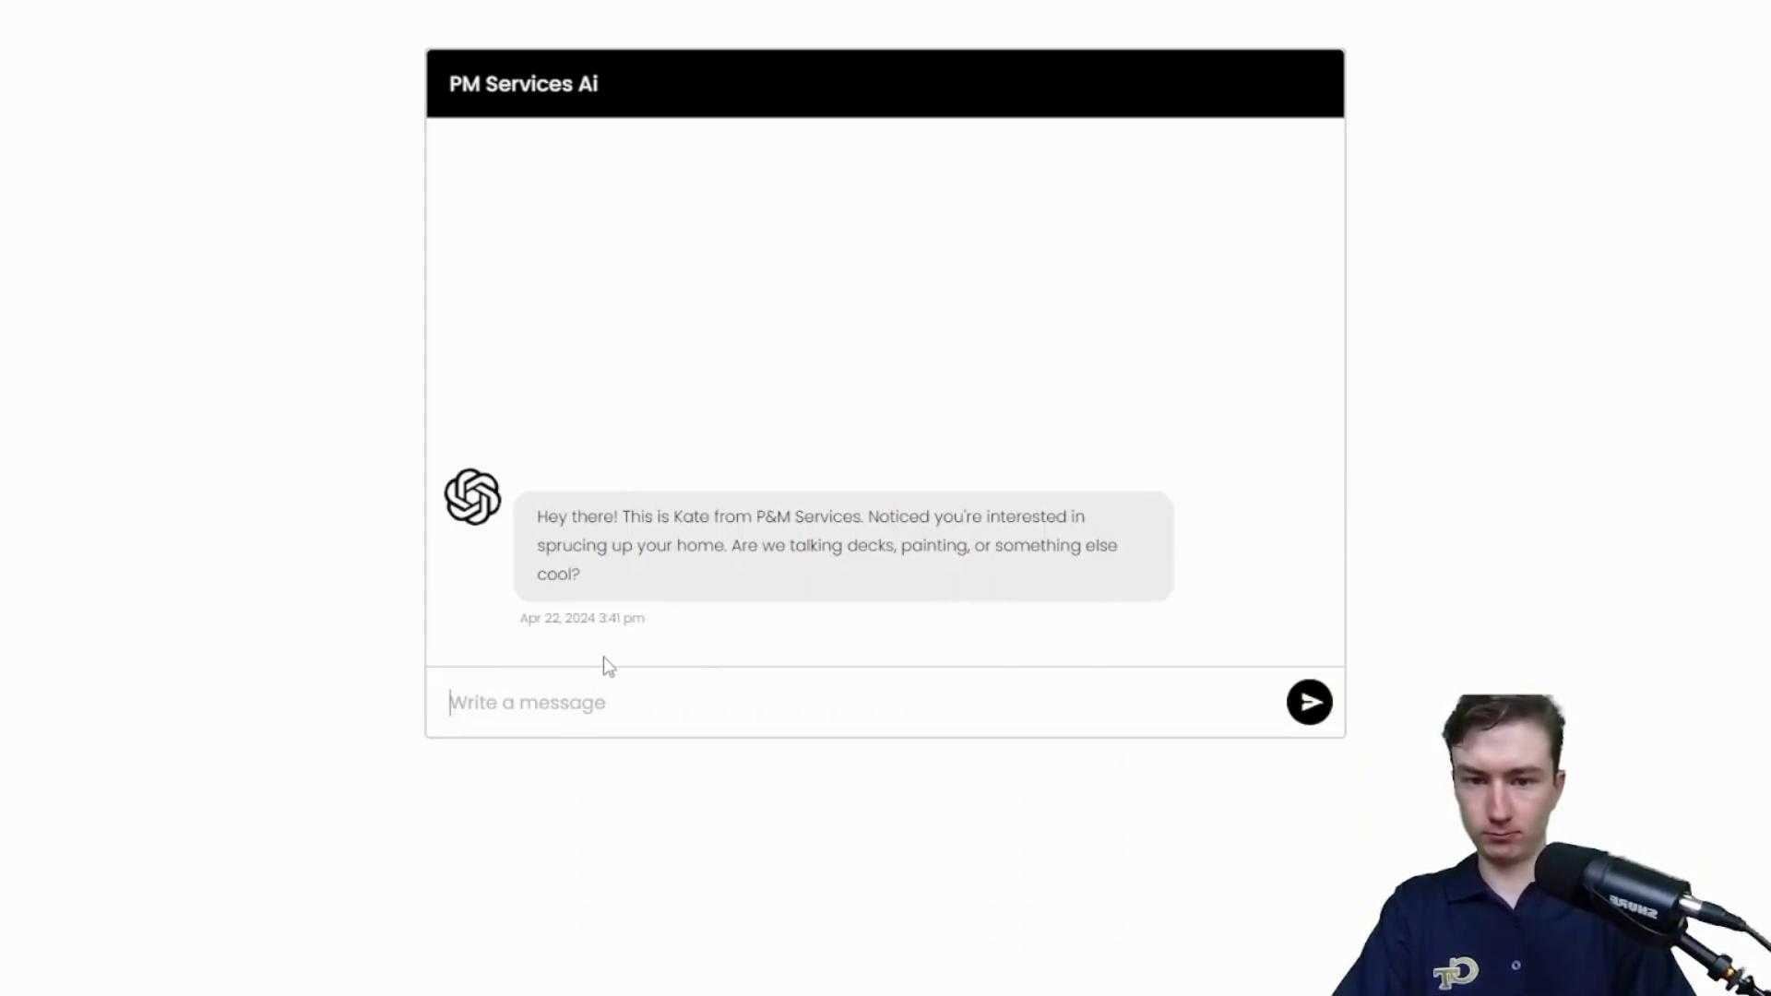
pyautogui.write('yeah probably')
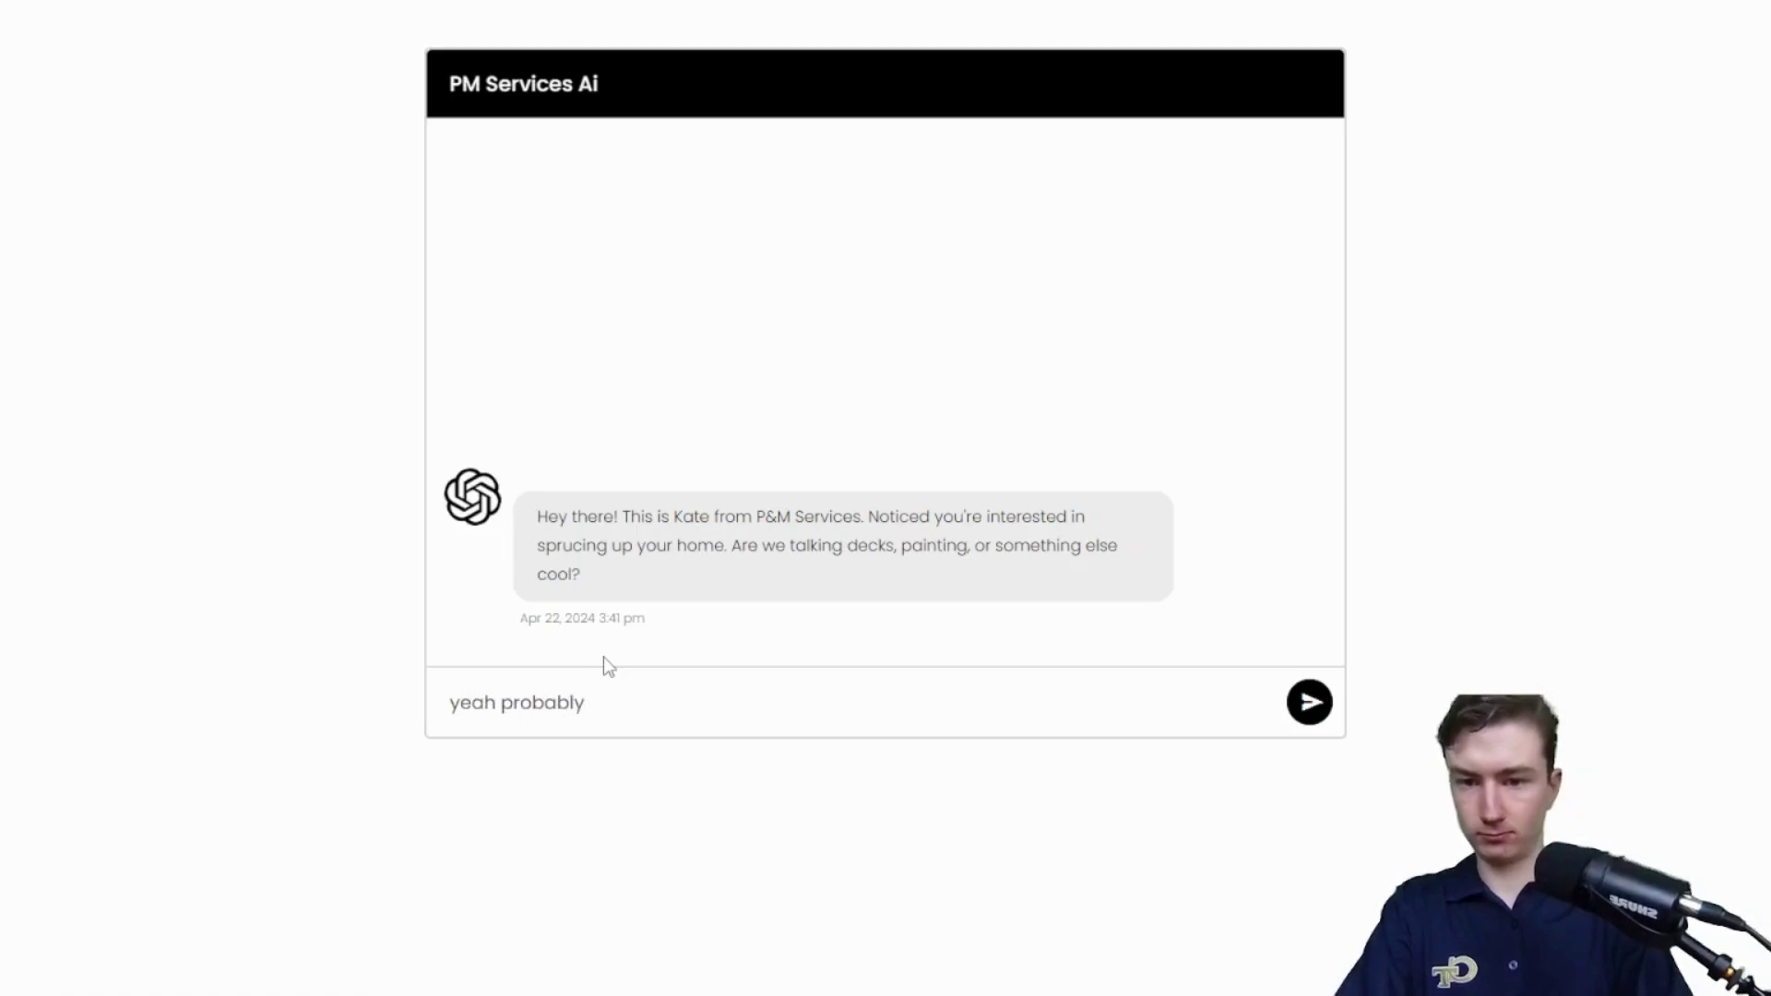
pyautogui.write(' need a new deck mines ro')
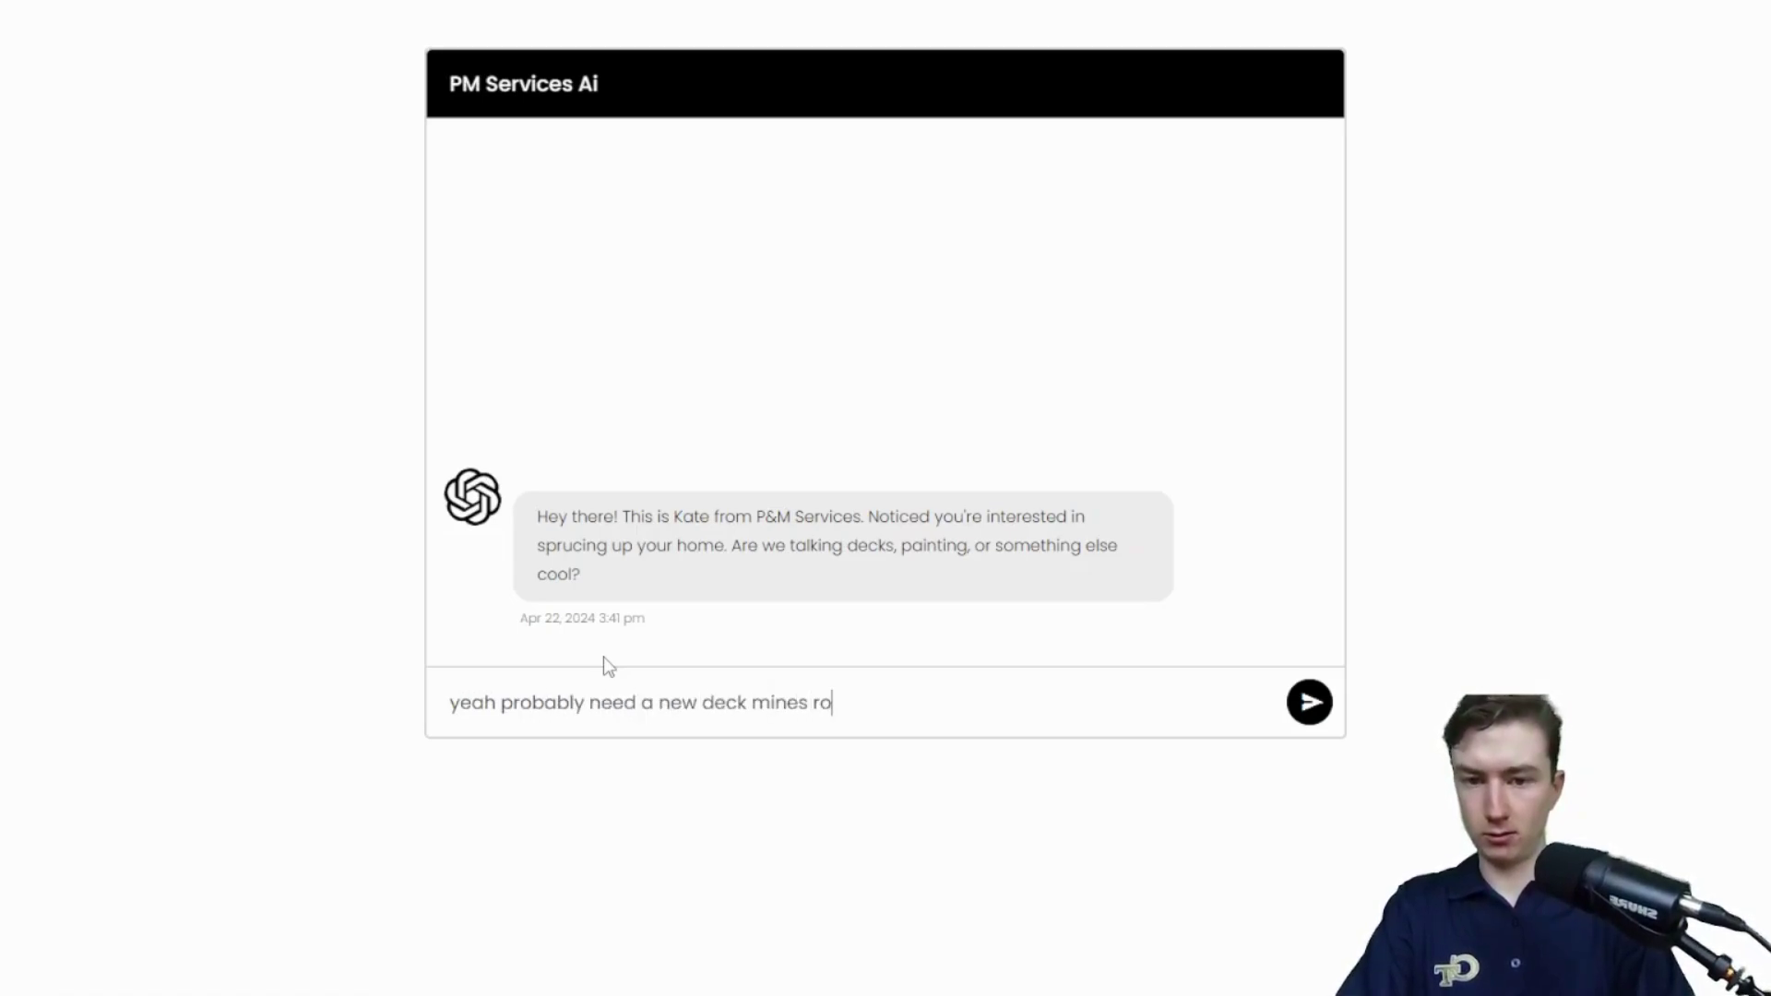
pyautogui.write('tten')
pyautogui.press('Return')
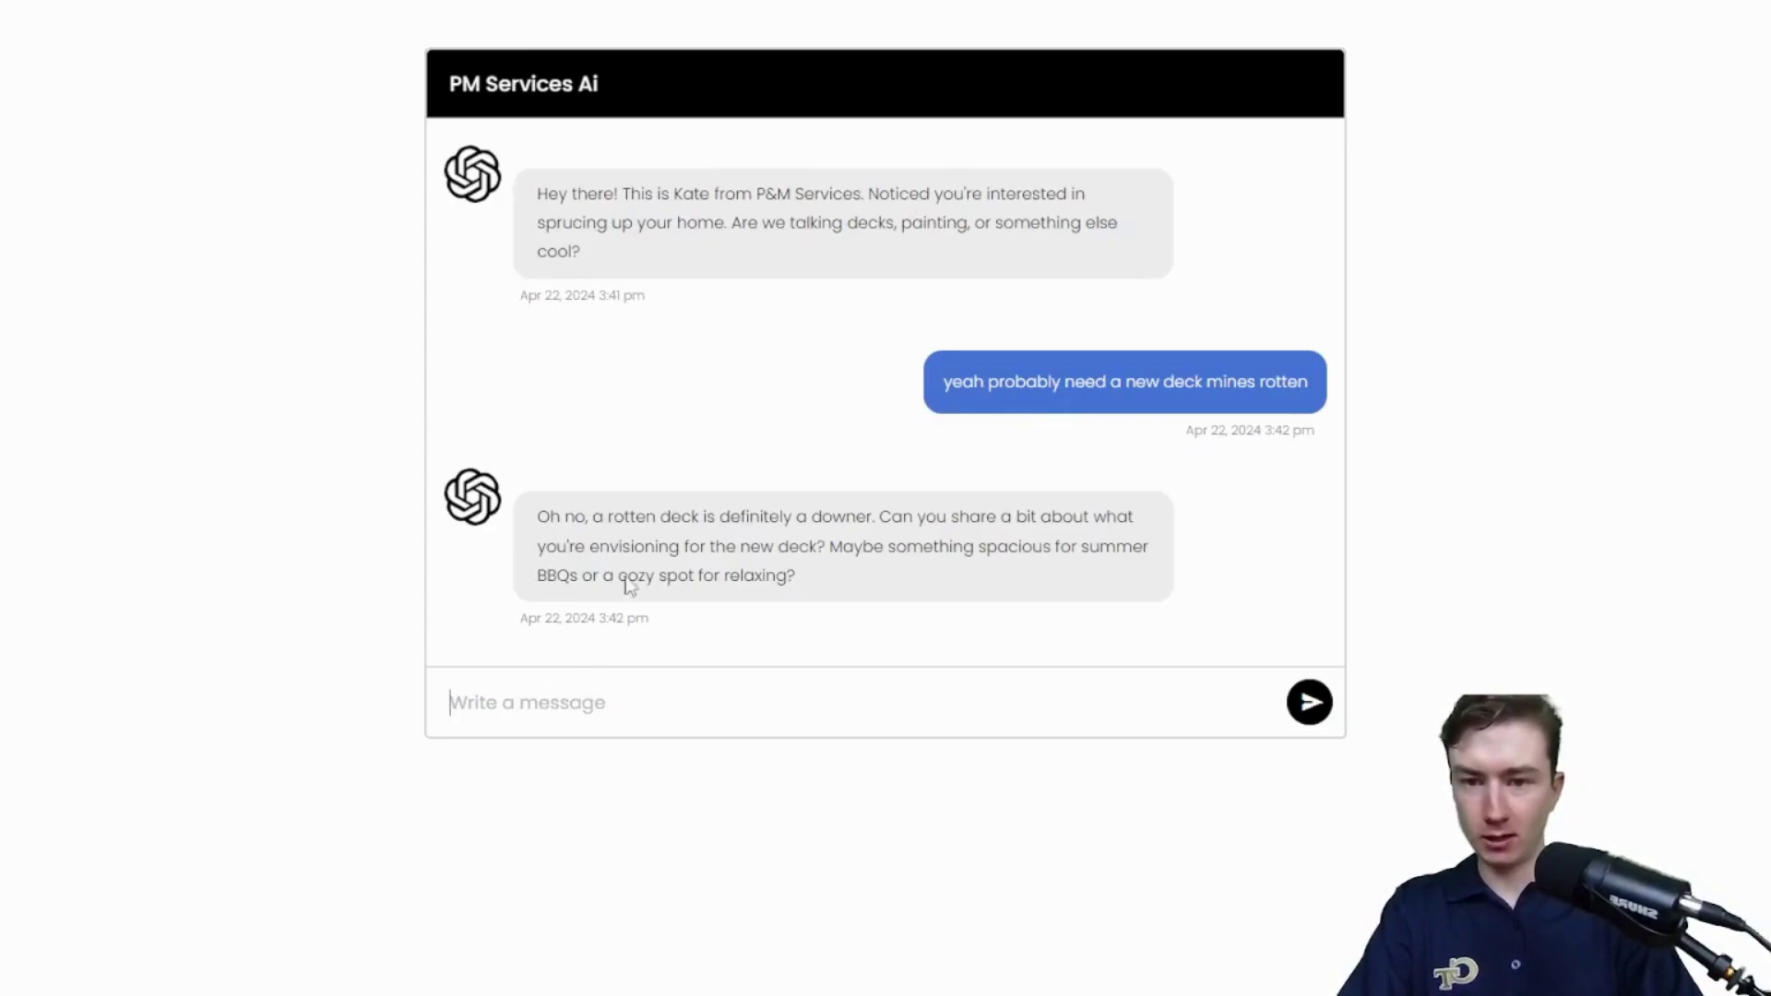
pyautogui.click(627, 697)
pyautogui.write('yeah honestly just need a new deck th')
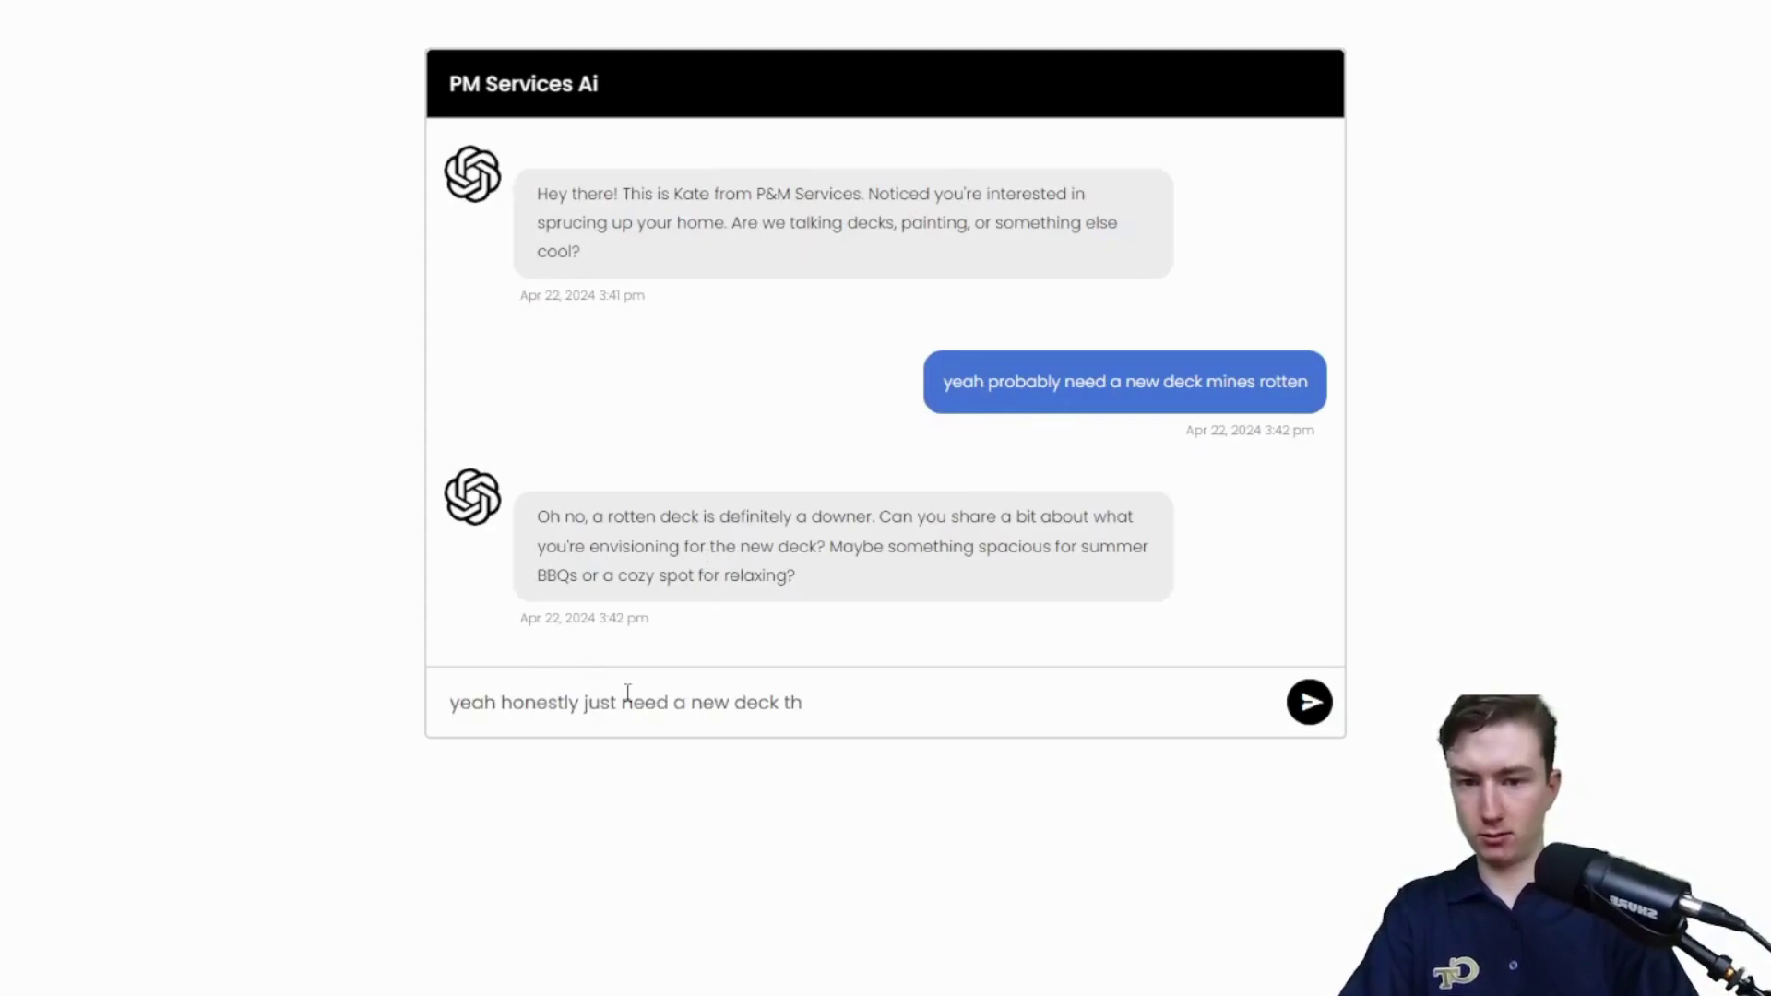
pyautogui.press('BackSpace')
pyautogui.press('BackSpace')
pyautogui.write('doesnt have to be fancy')
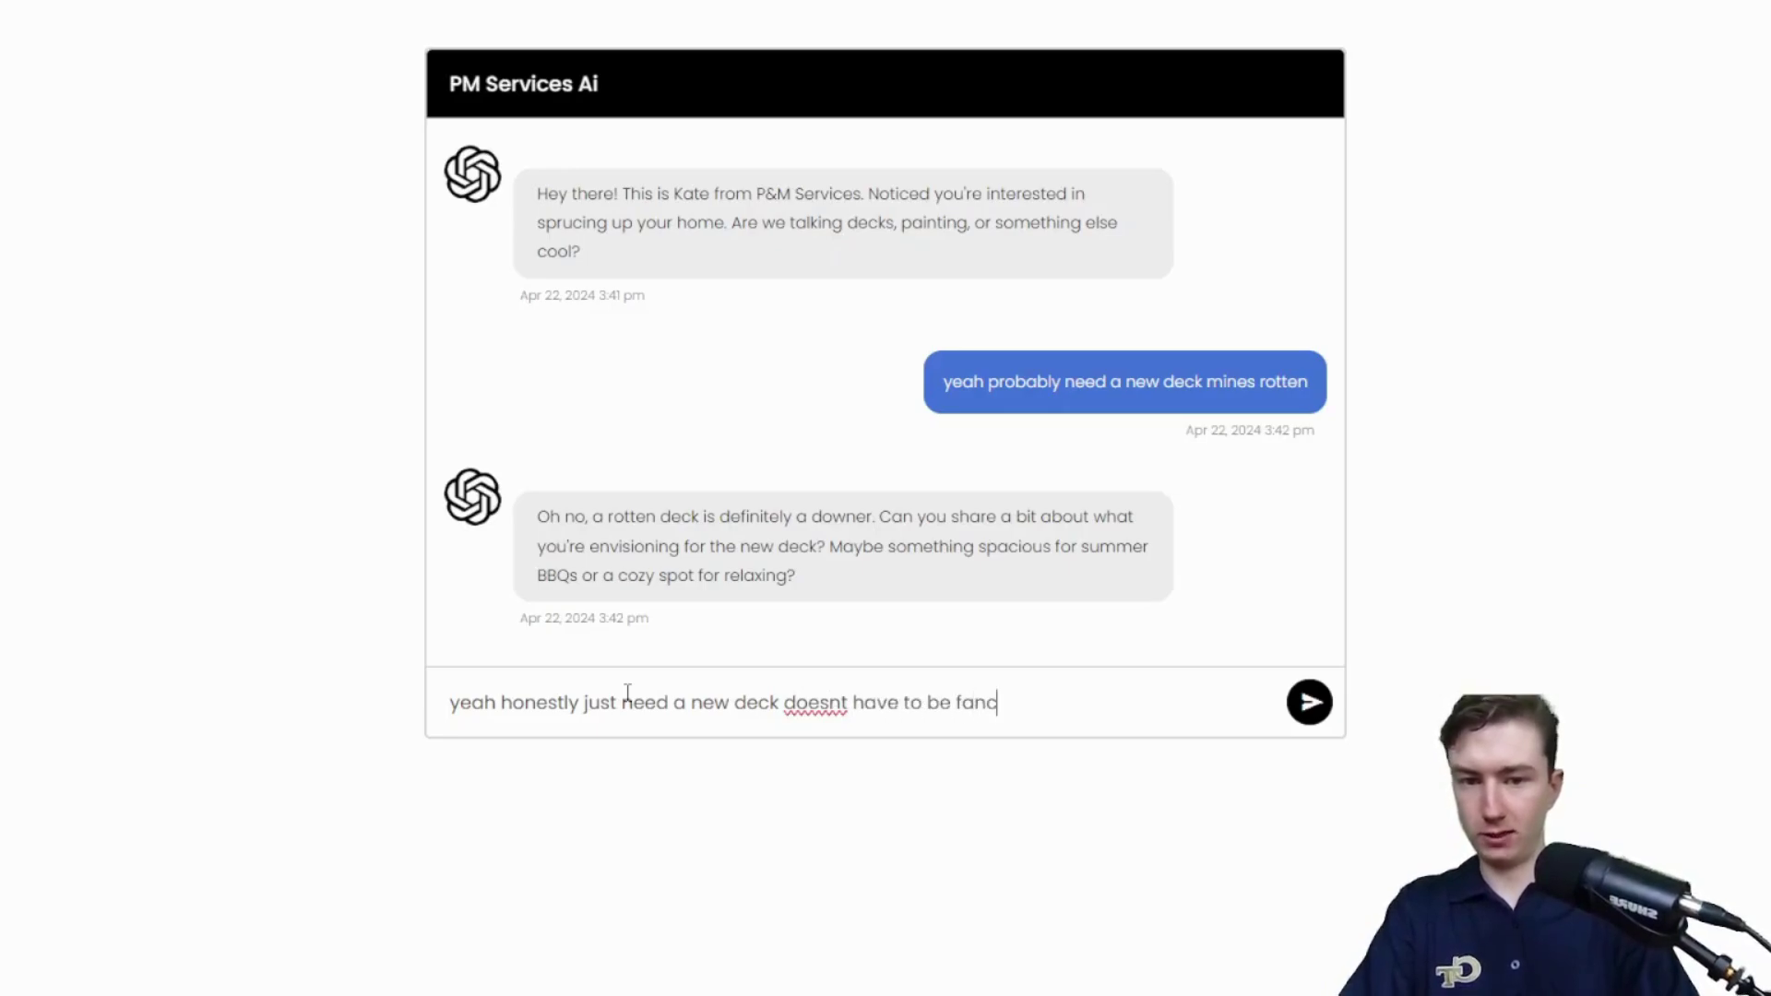
pyautogui.press('Return')
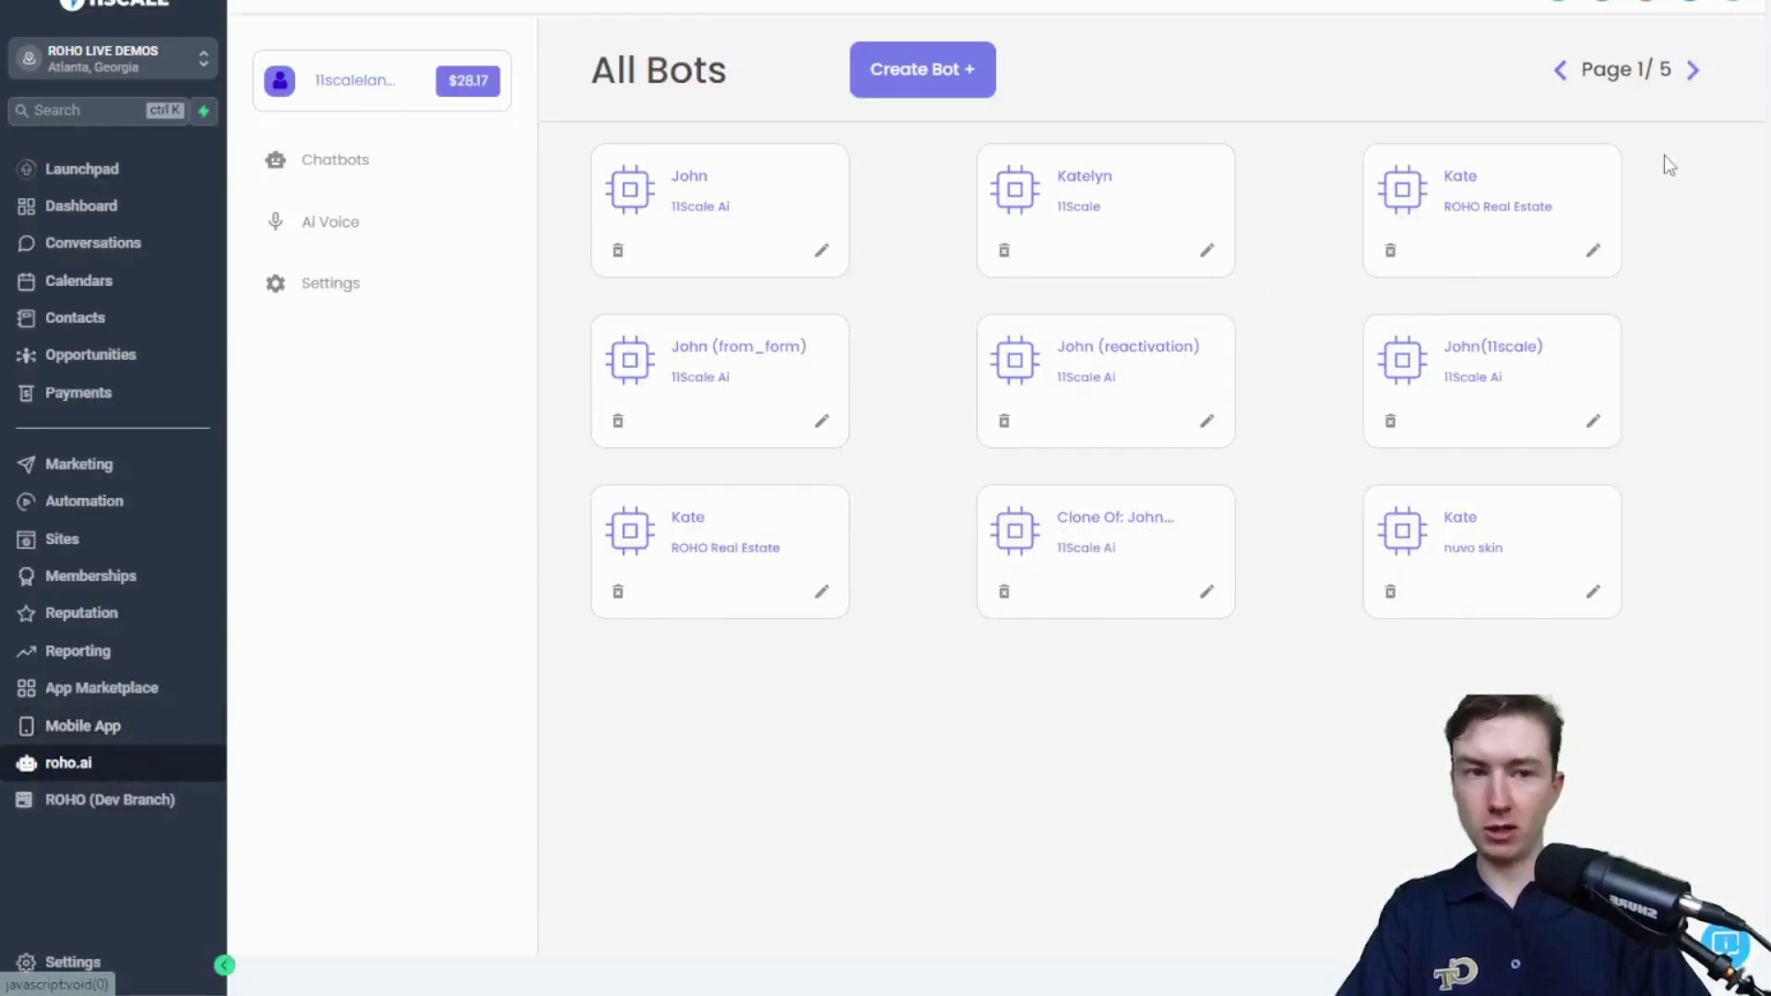
# - Page to the last bots page and read the PM Services bot's conversation script
pyautogui.click(1693, 72)
pyautogui.click(1693, 72)
pyautogui.click(1693, 72)
pyautogui.click(1692, 72)
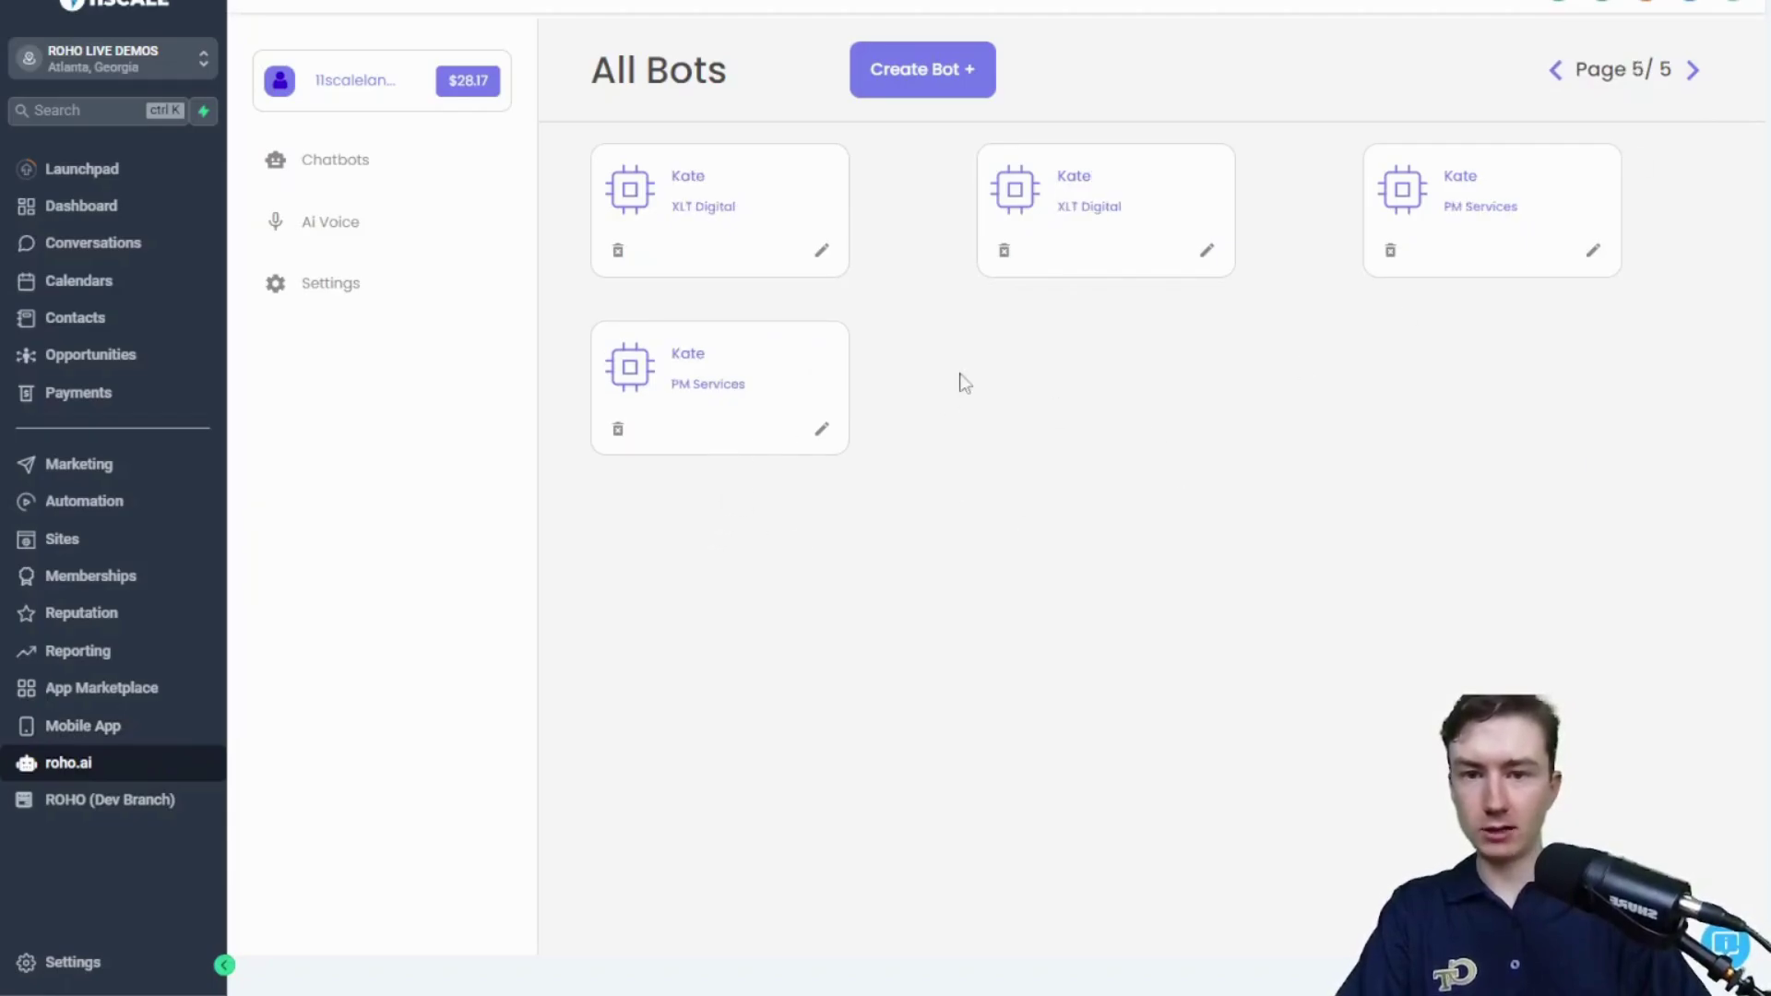
pyautogui.click(820, 434)
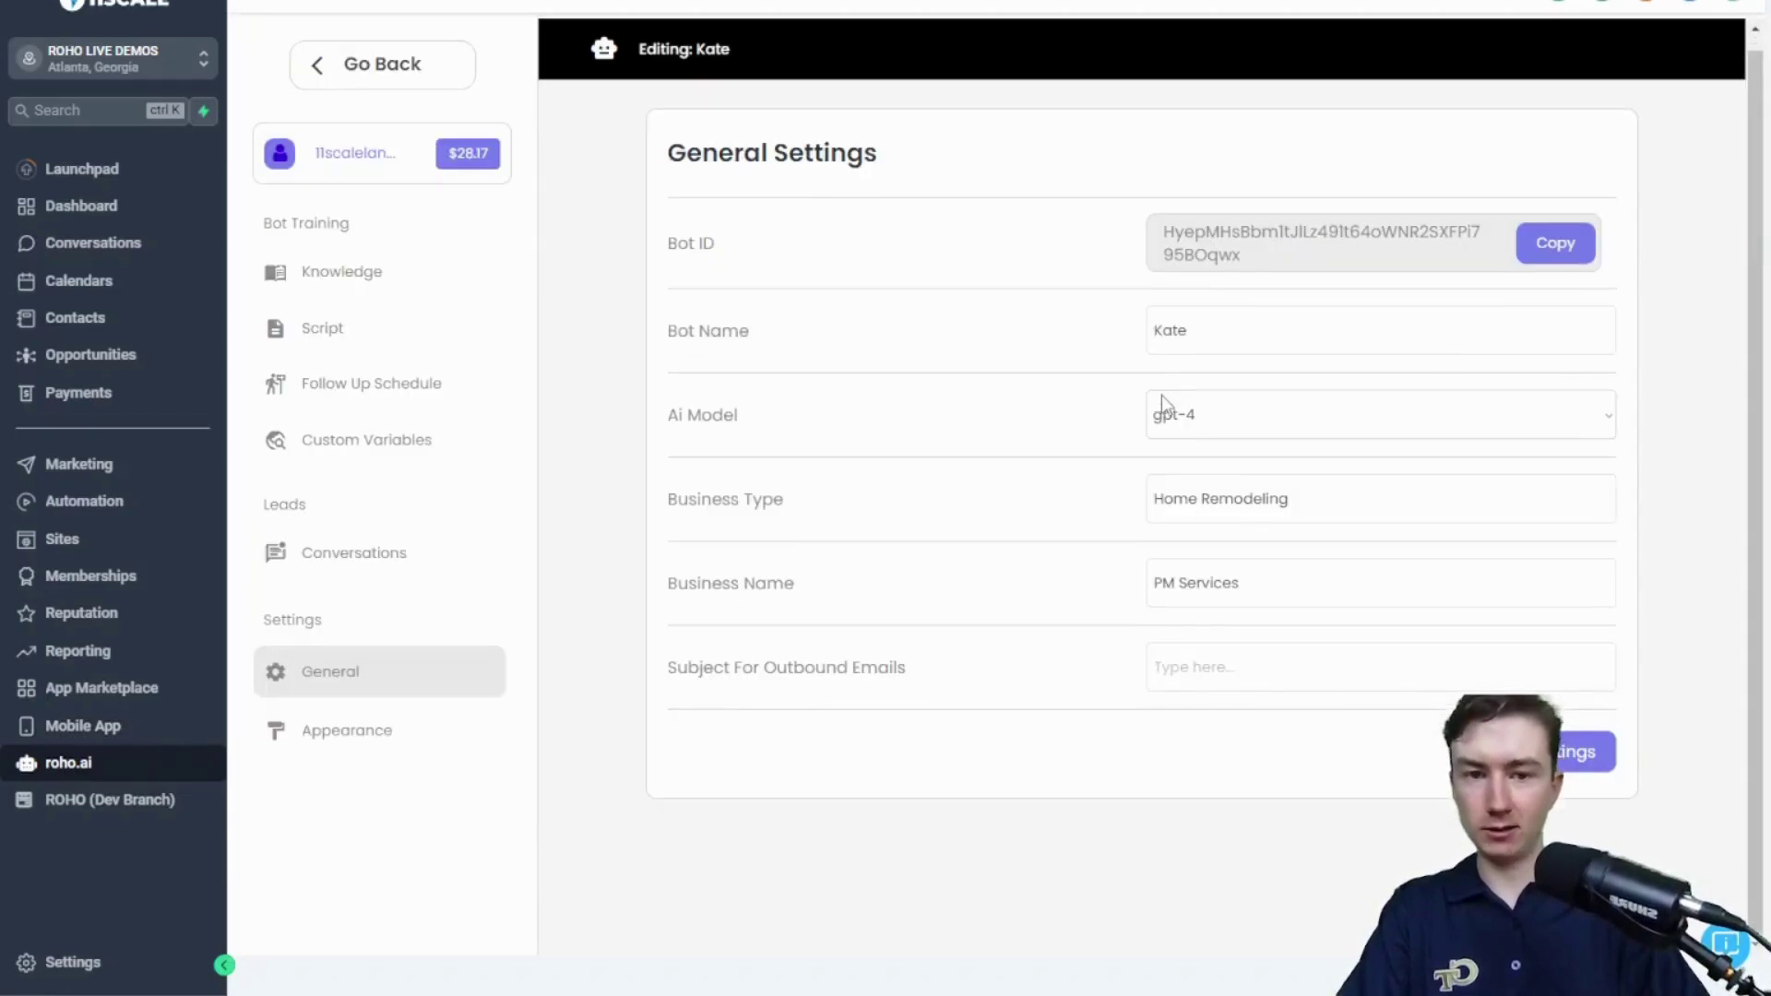
pyautogui.click(390, 341)
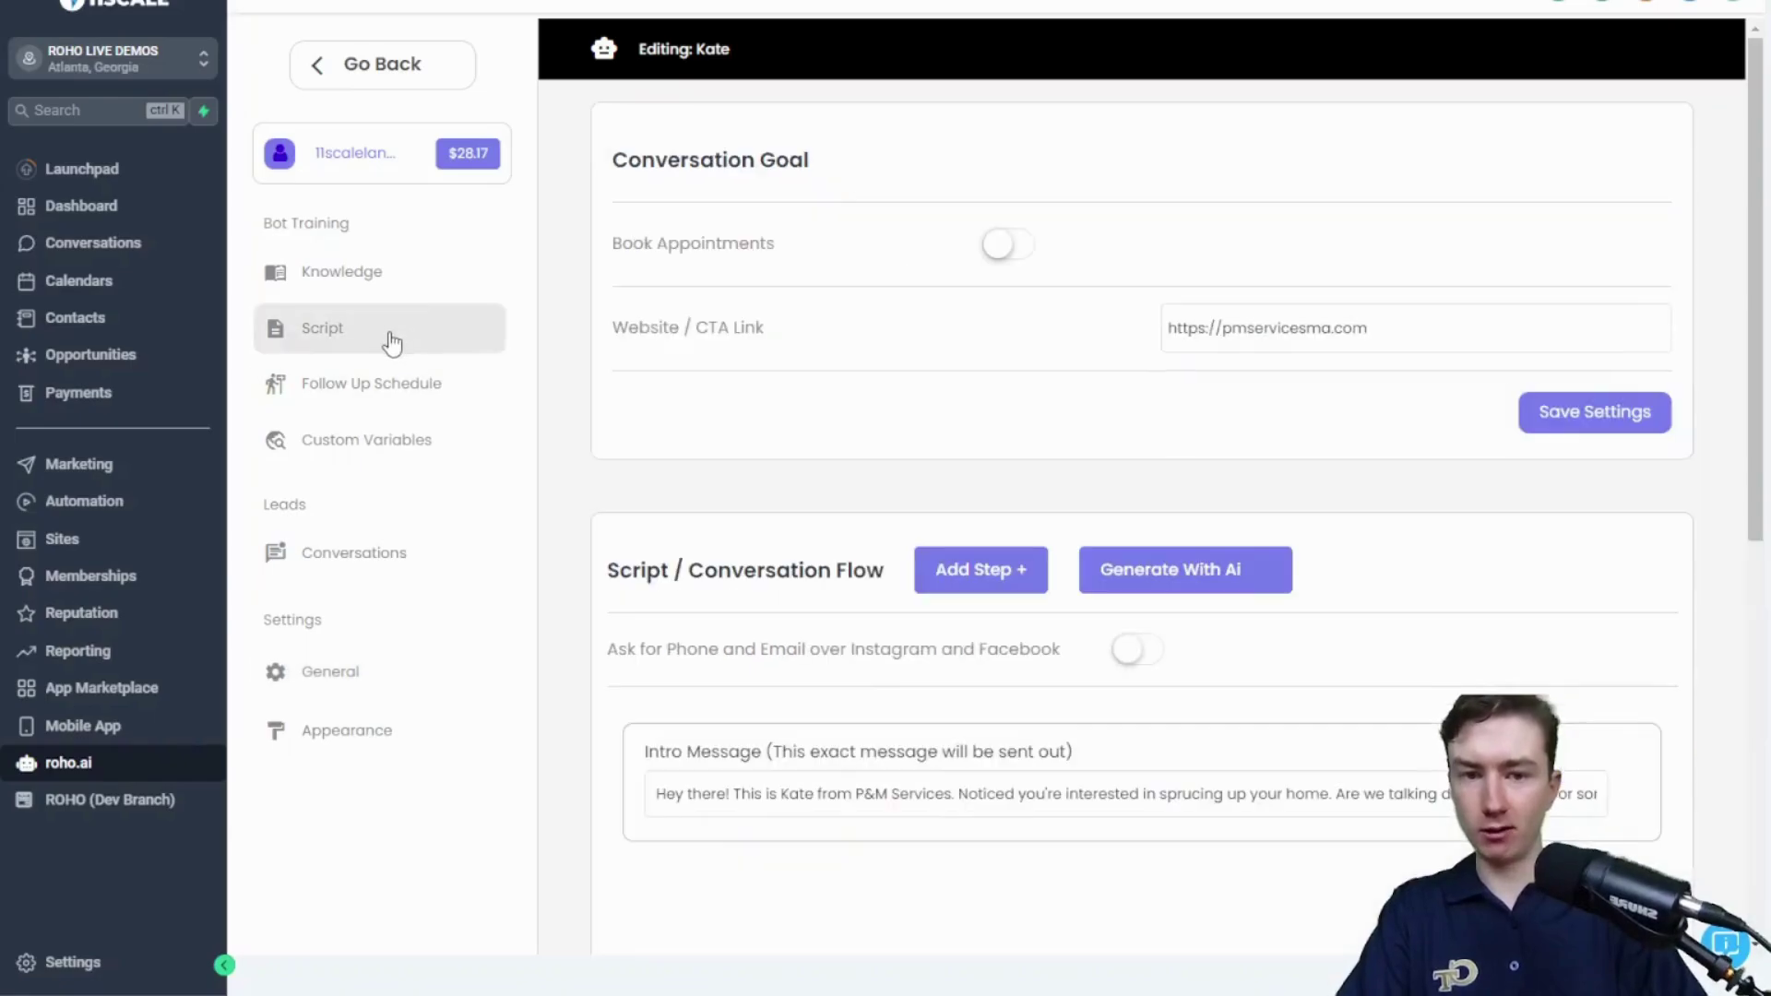
pyautogui.scroll(-2, 722, 564)
pyautogui.scroll(-10, 721, 565)
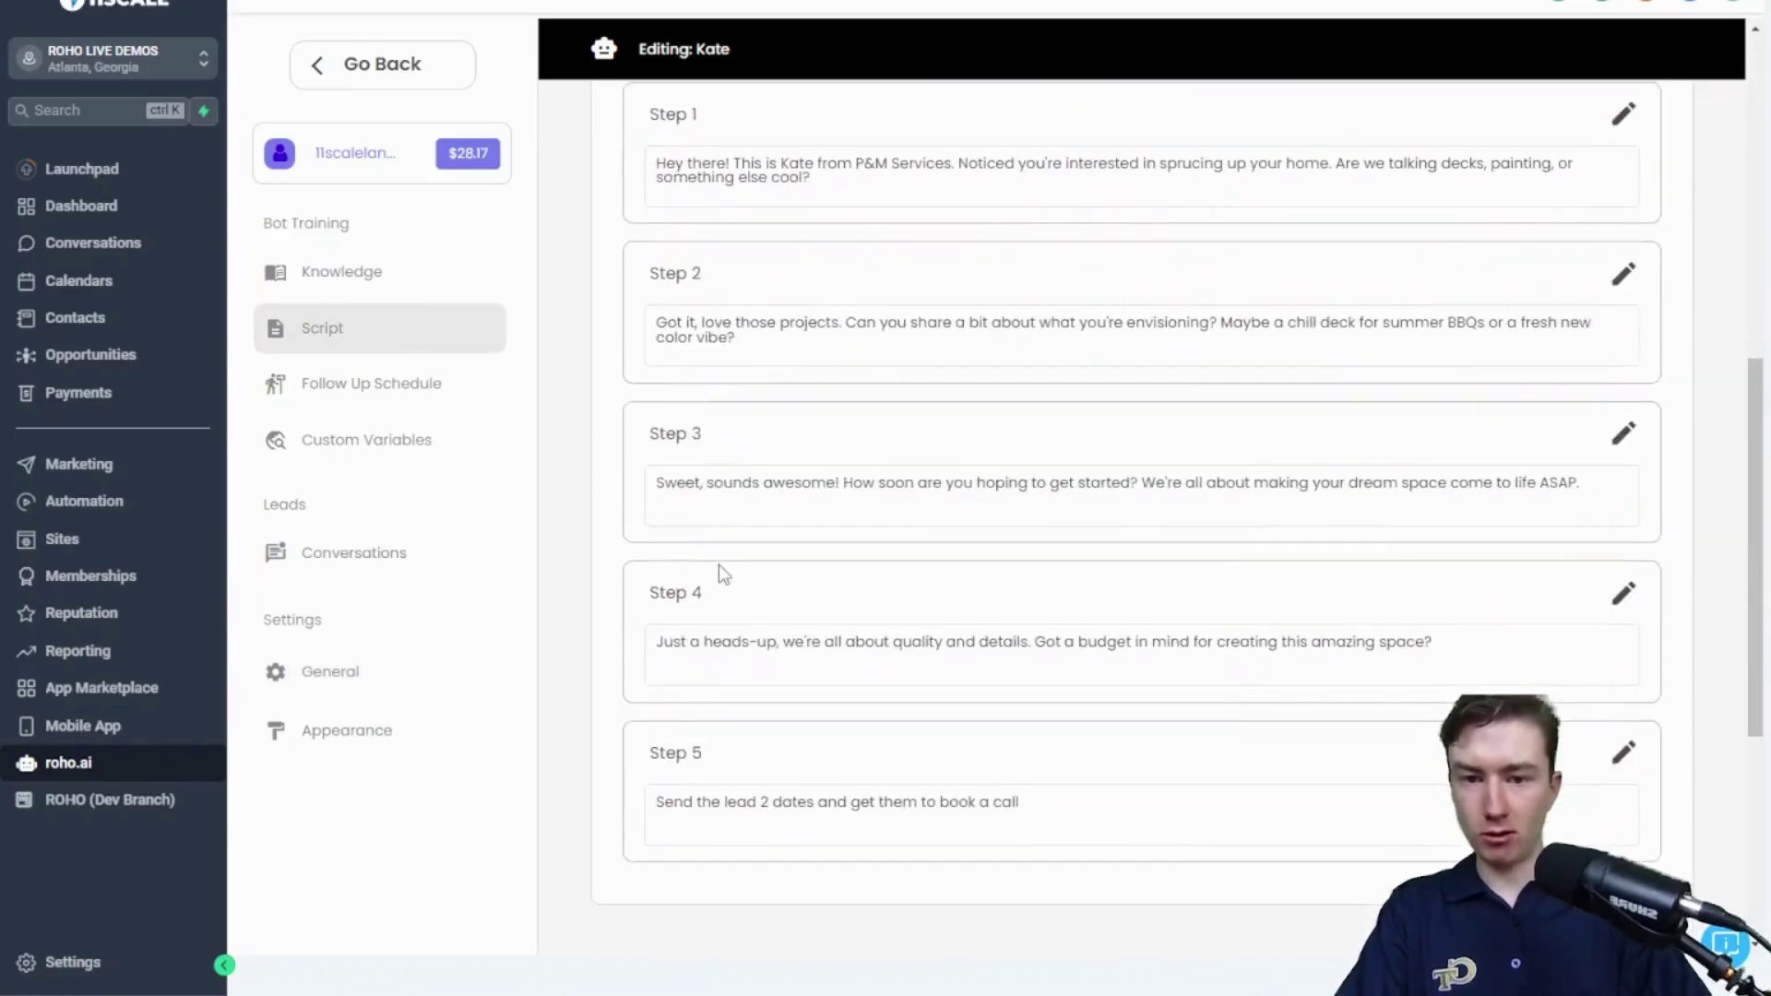
pyautogui.scroll(12, 720, 574)
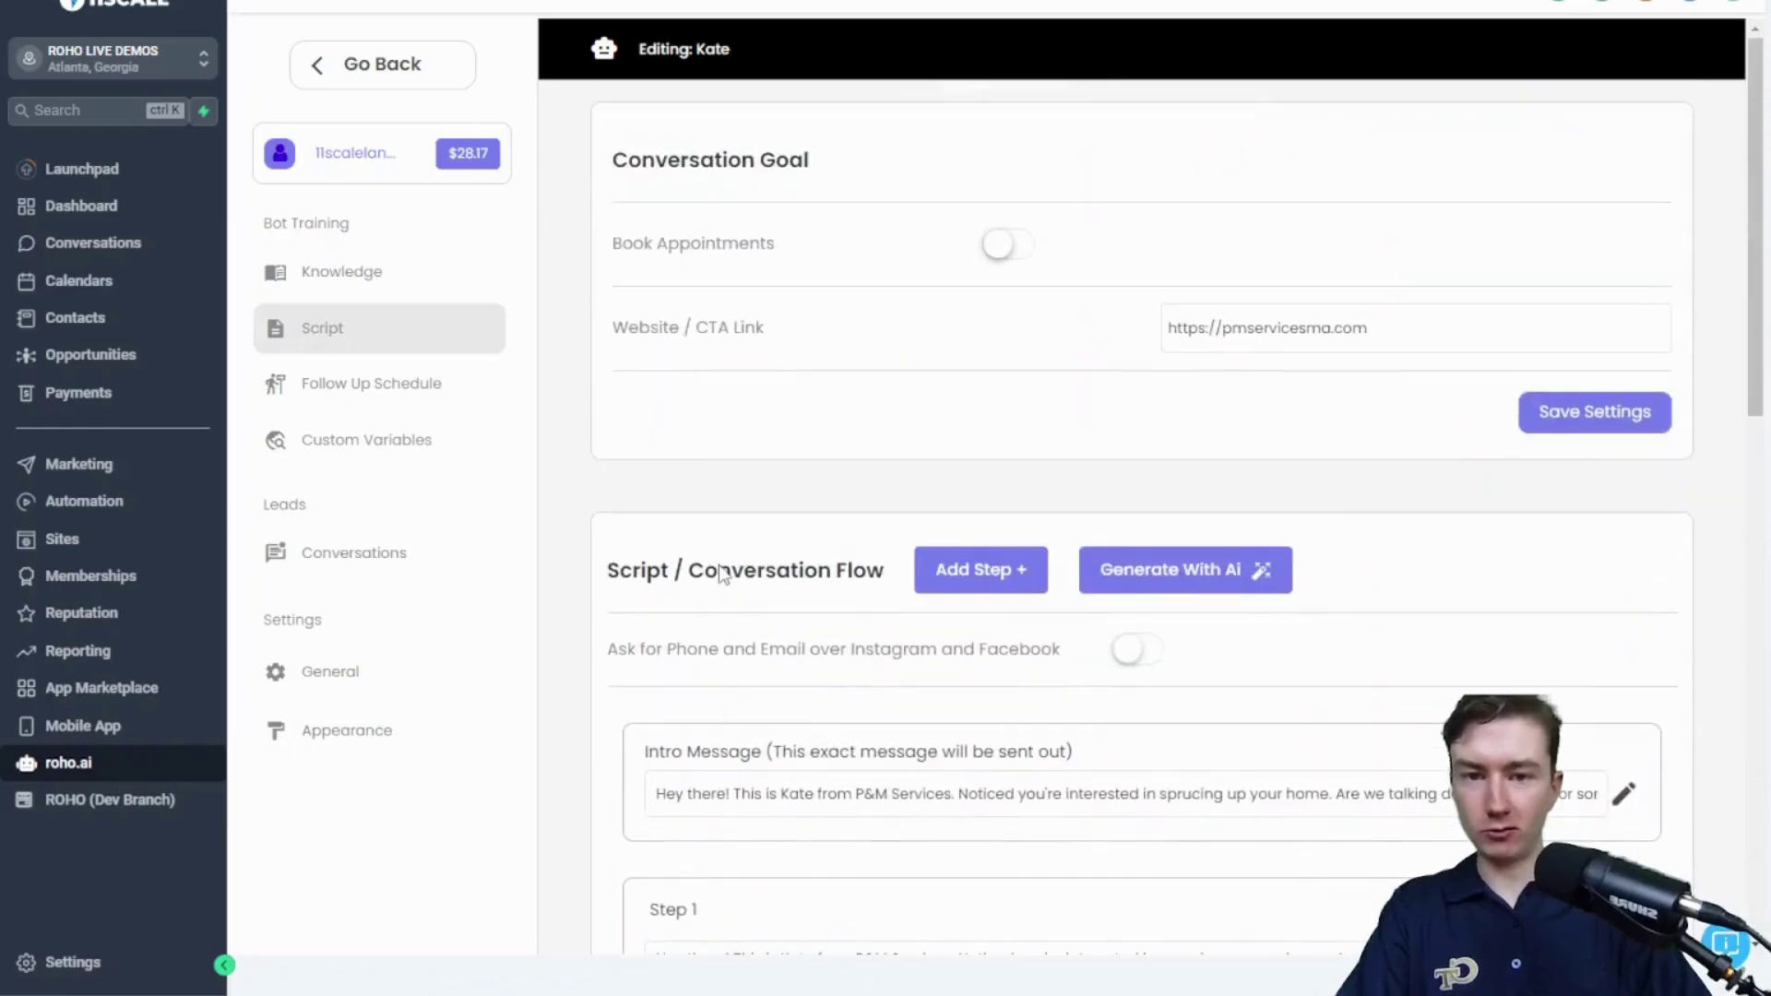
pyautogui.click(385, 63)
# - Copy the PM Services bot's Bot ID and return to All Bots
pyautogui.click(820, 429)
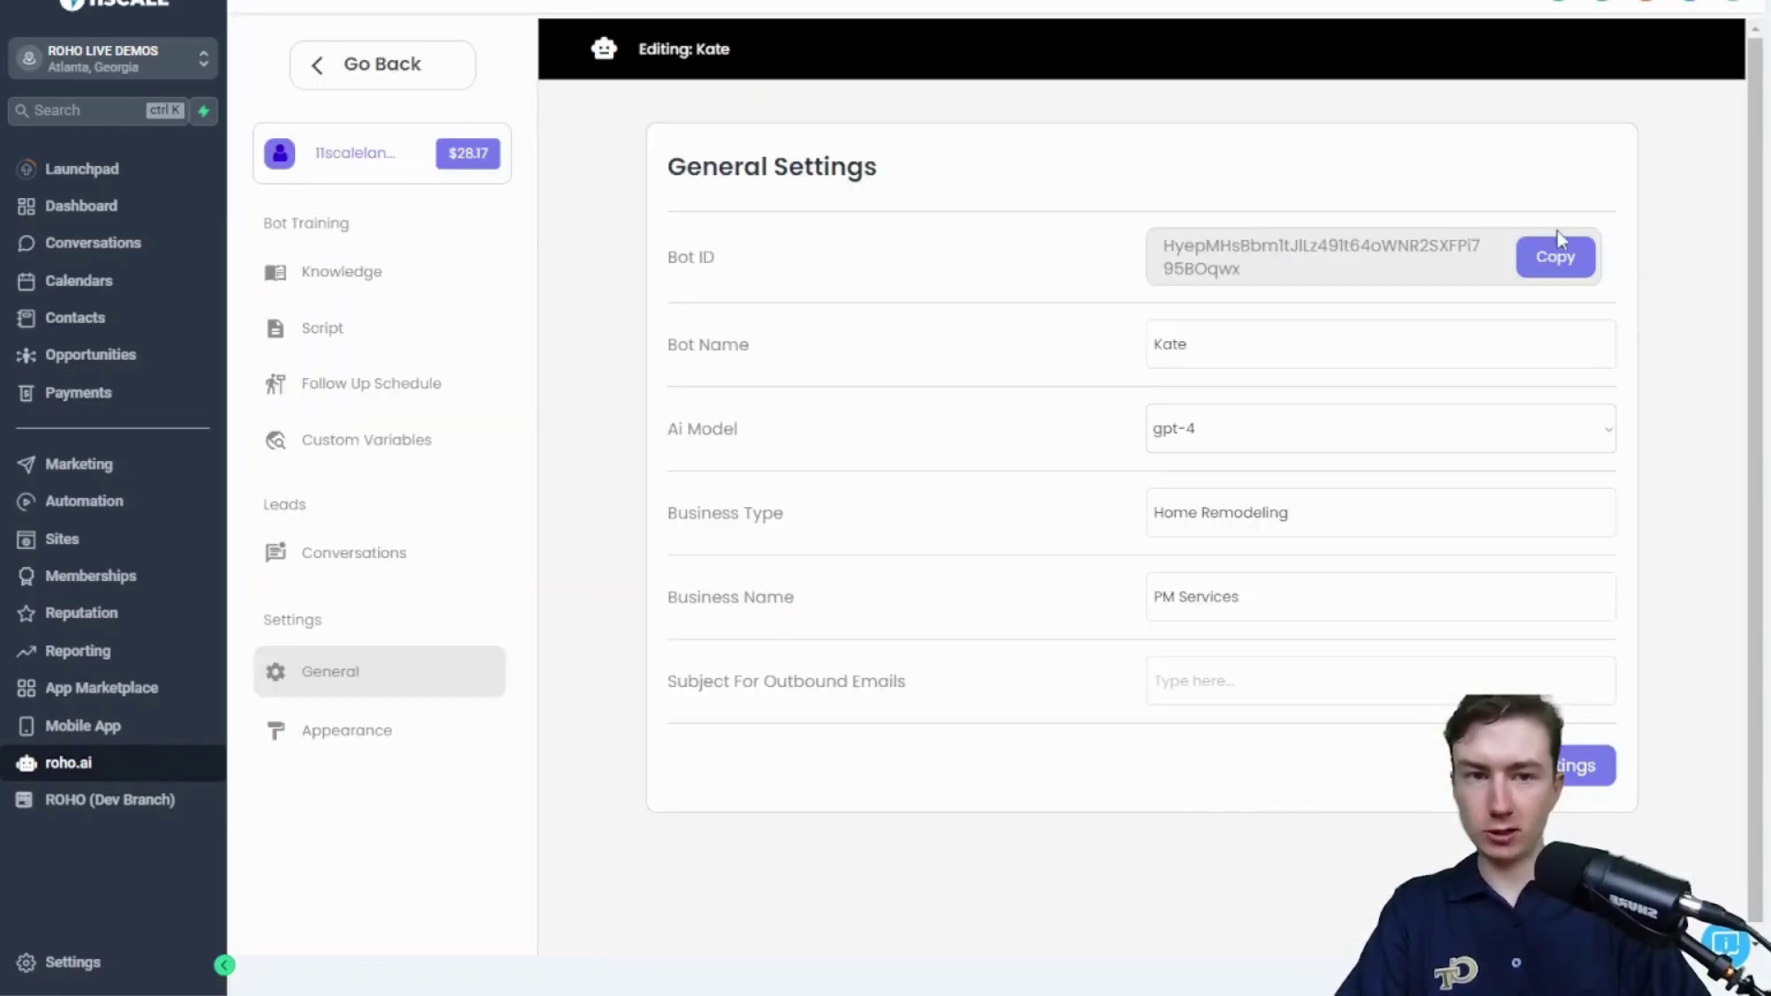
pyautogui.click(1557, 254)
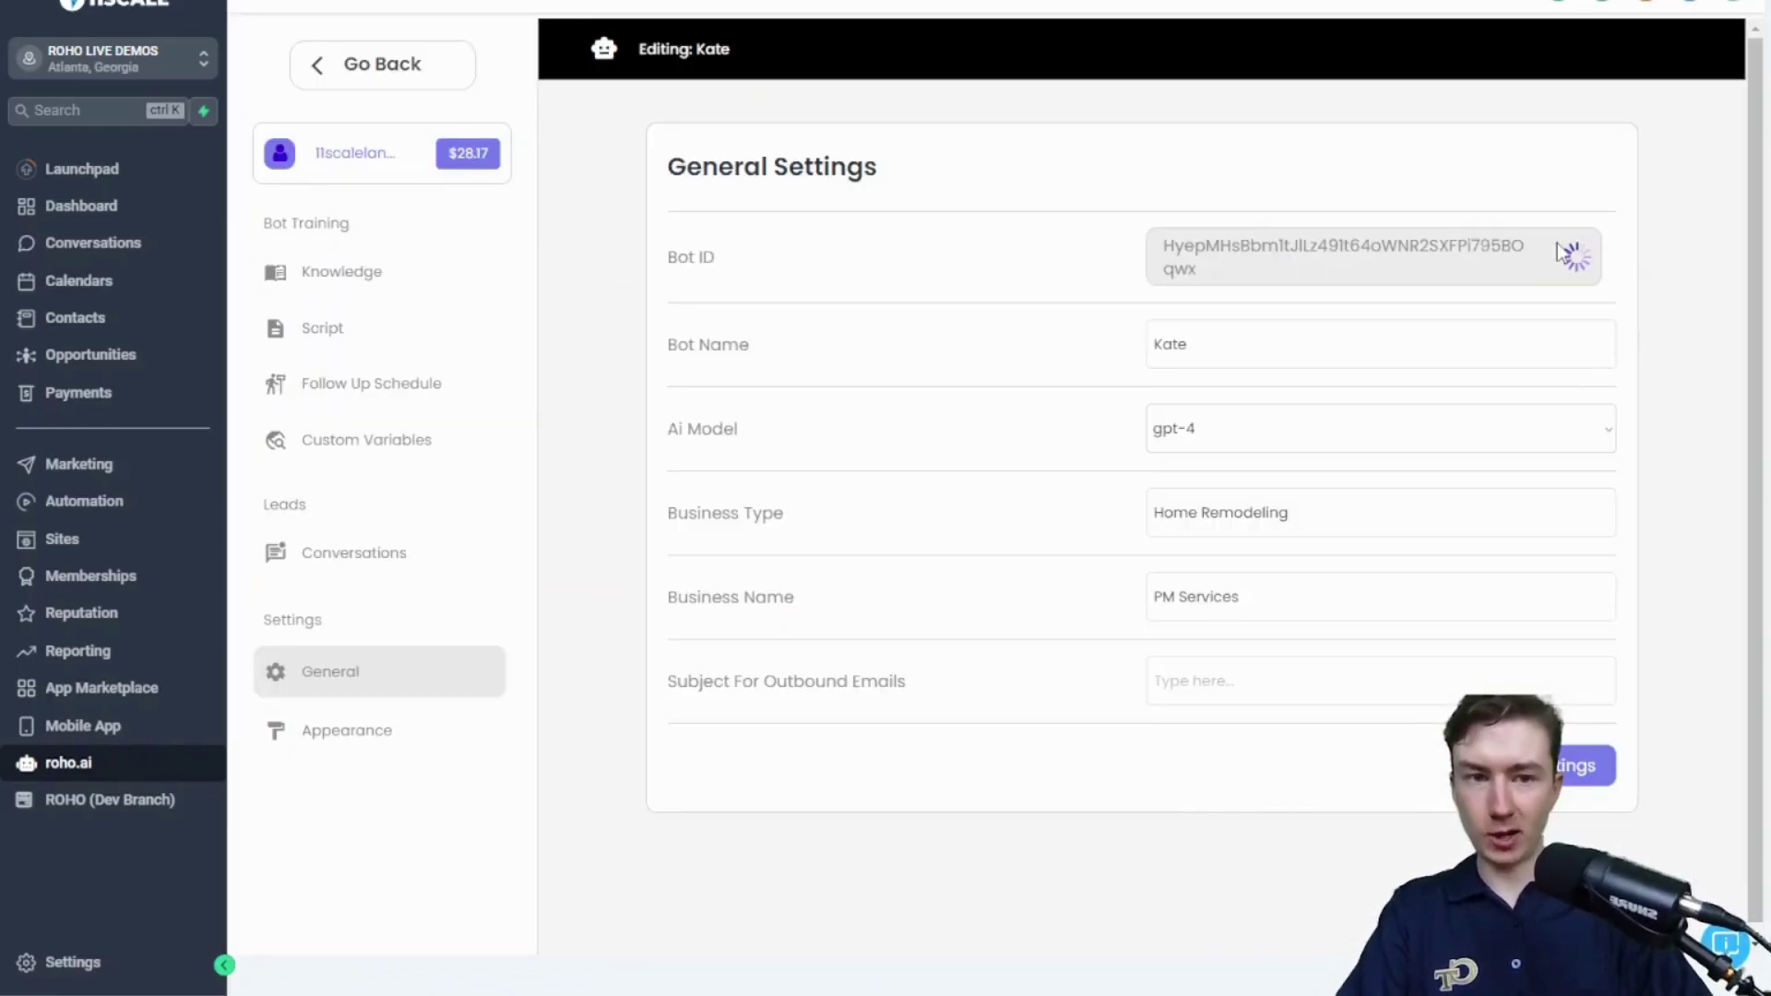
pyautogui.click(383, 66)
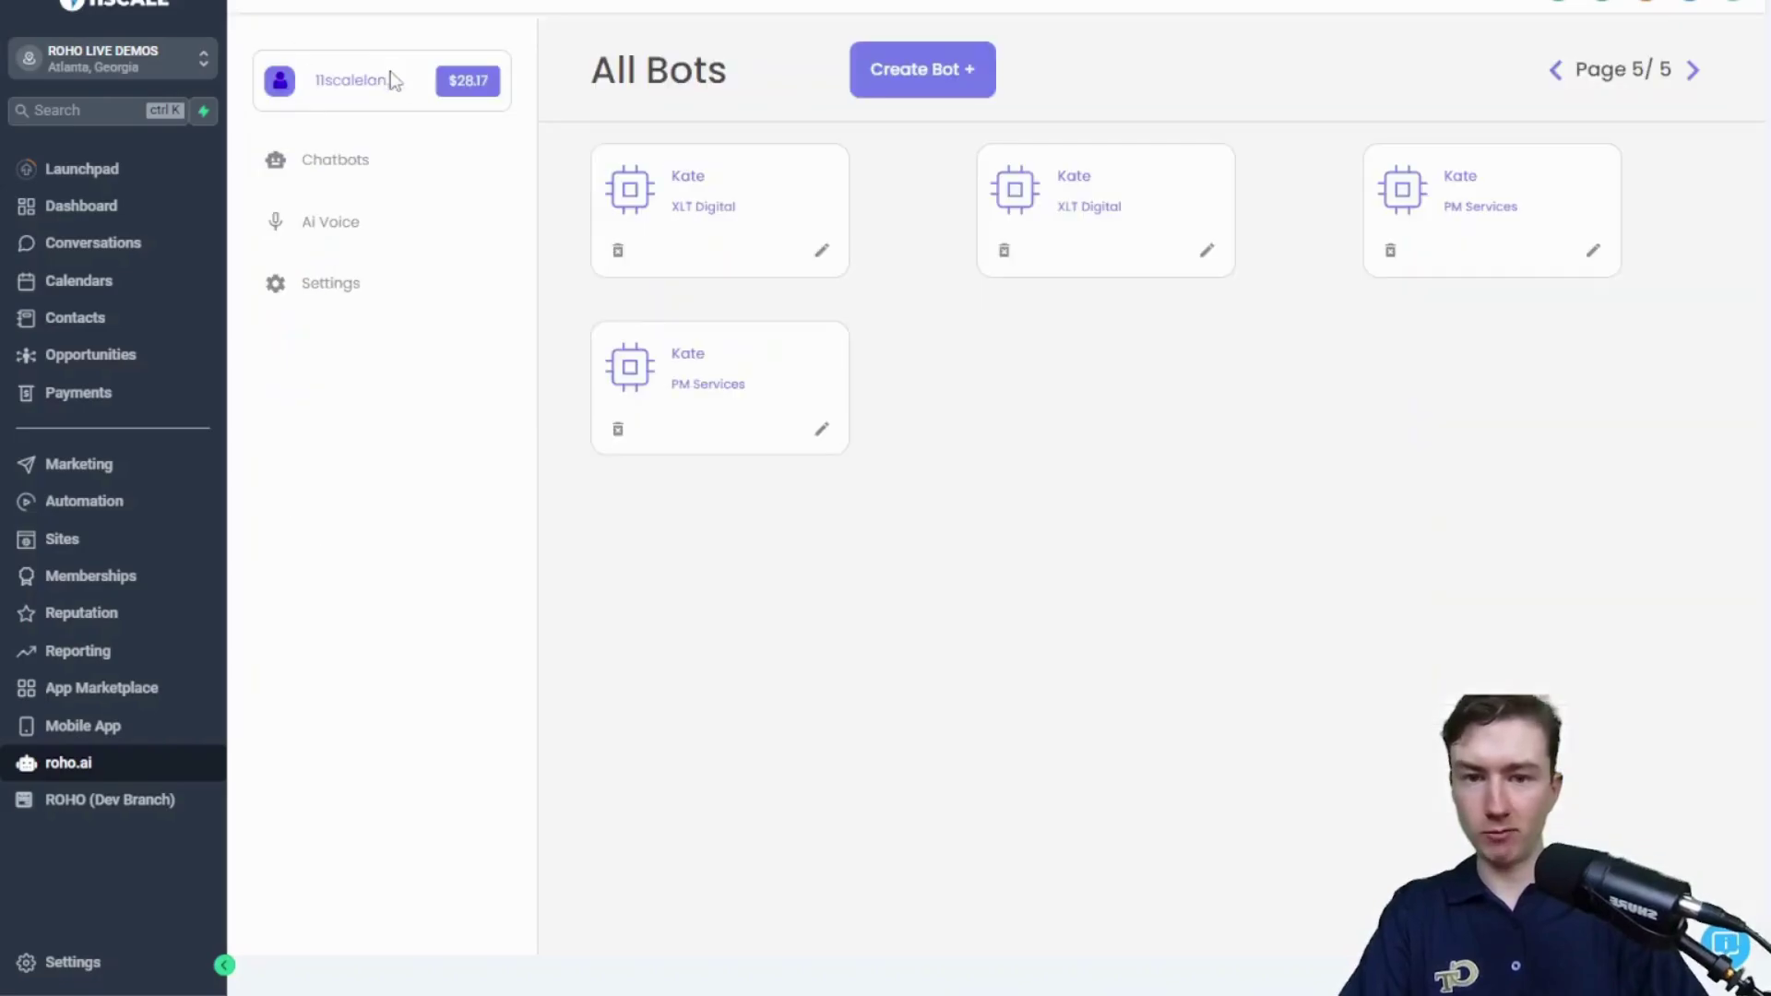
# - In Conversations, preview the lead's website screenshot and scroll to Kate's SMS intro
pyautogui.click(149, 260)
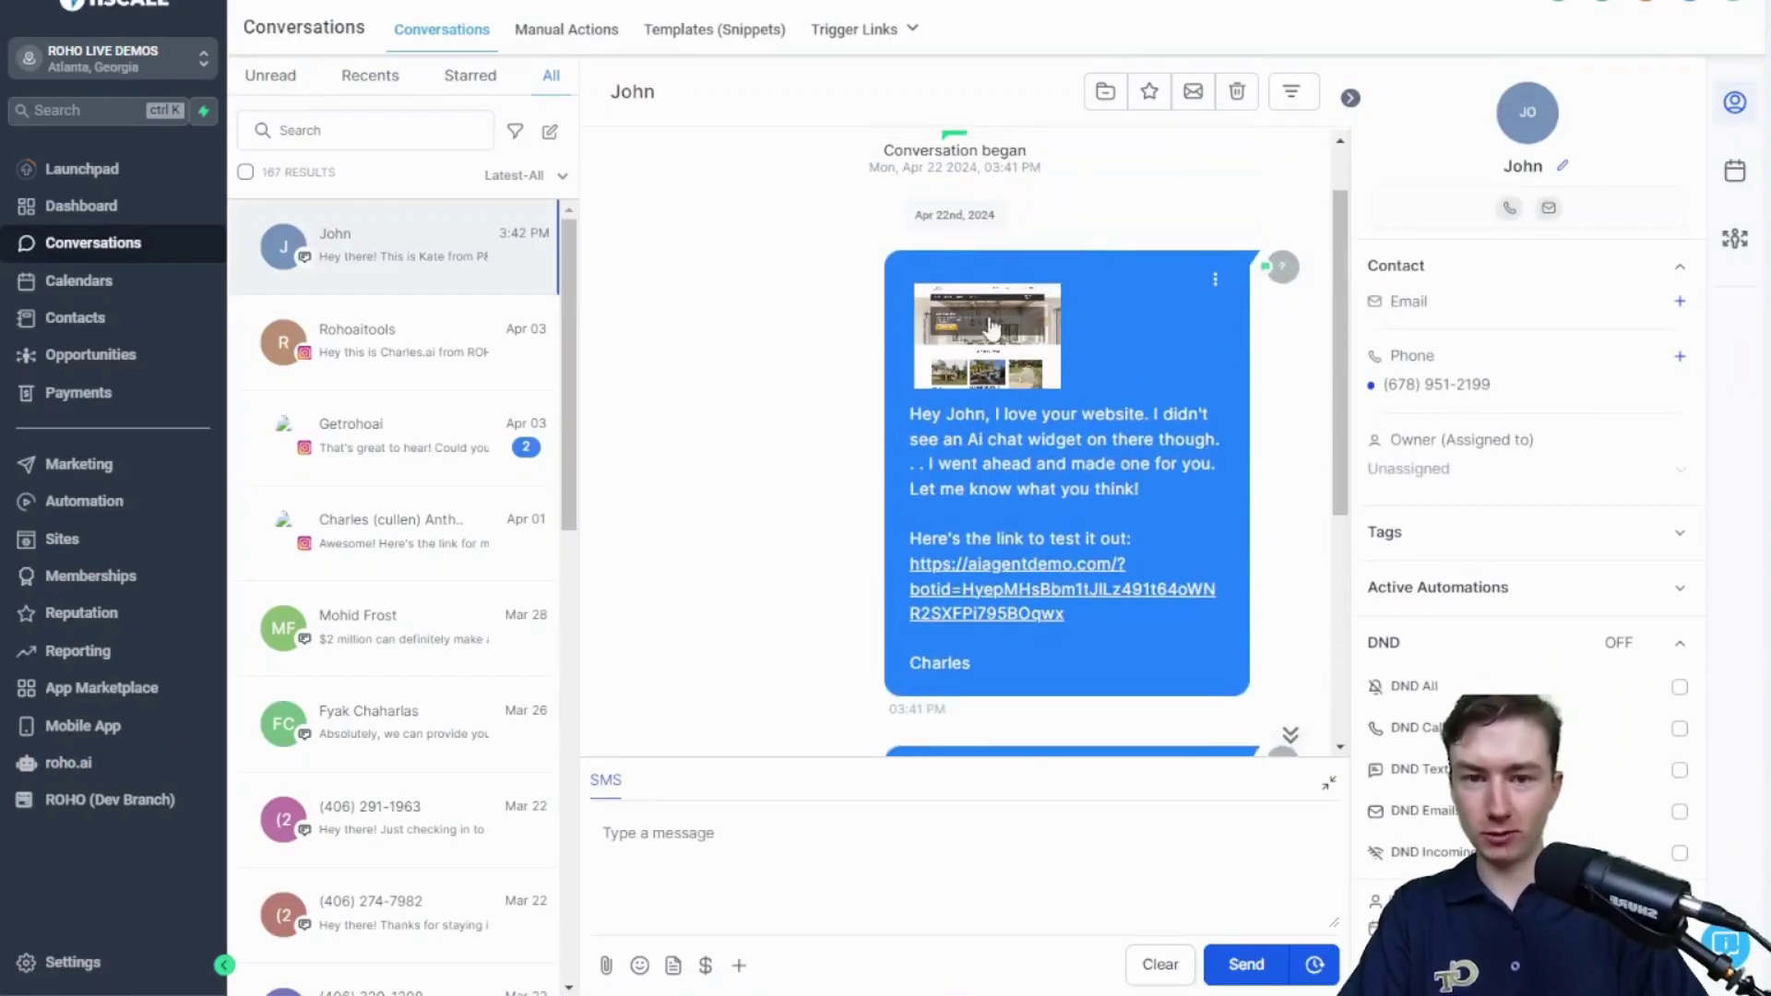
pyautogui.click(992, 327)
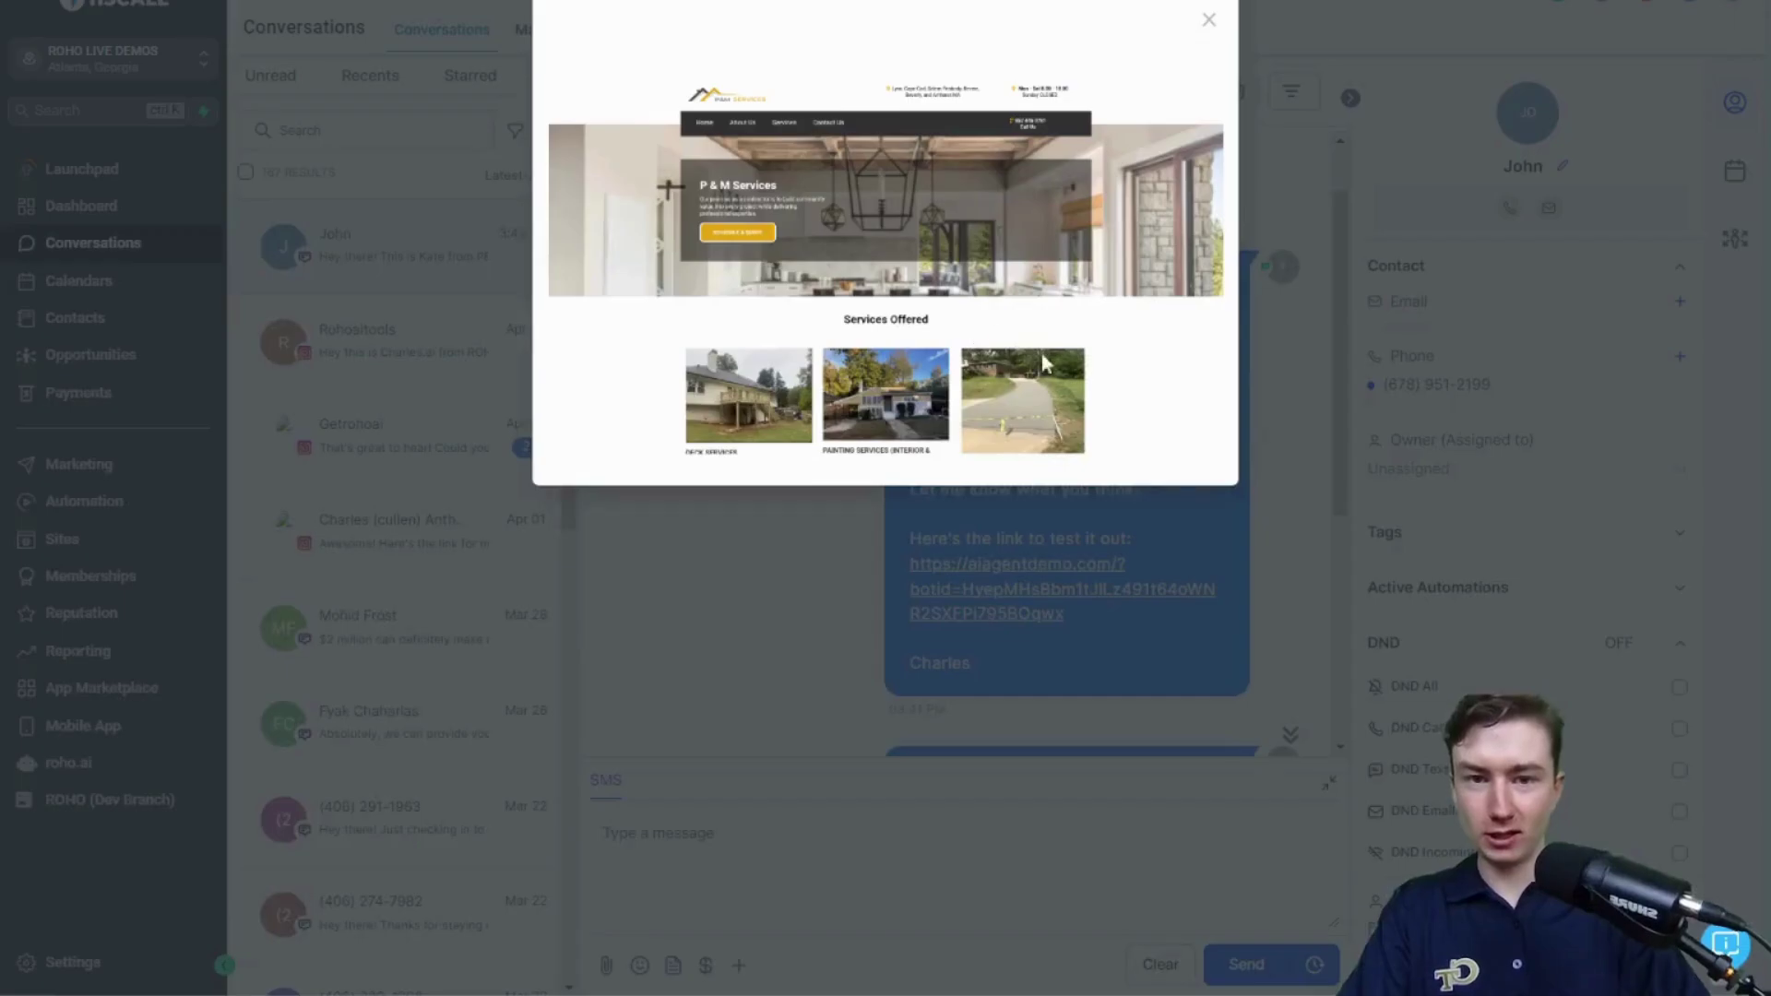
pyautogui.click(1091, 552)
pyautogui.scroll(-5, 1186, 517)
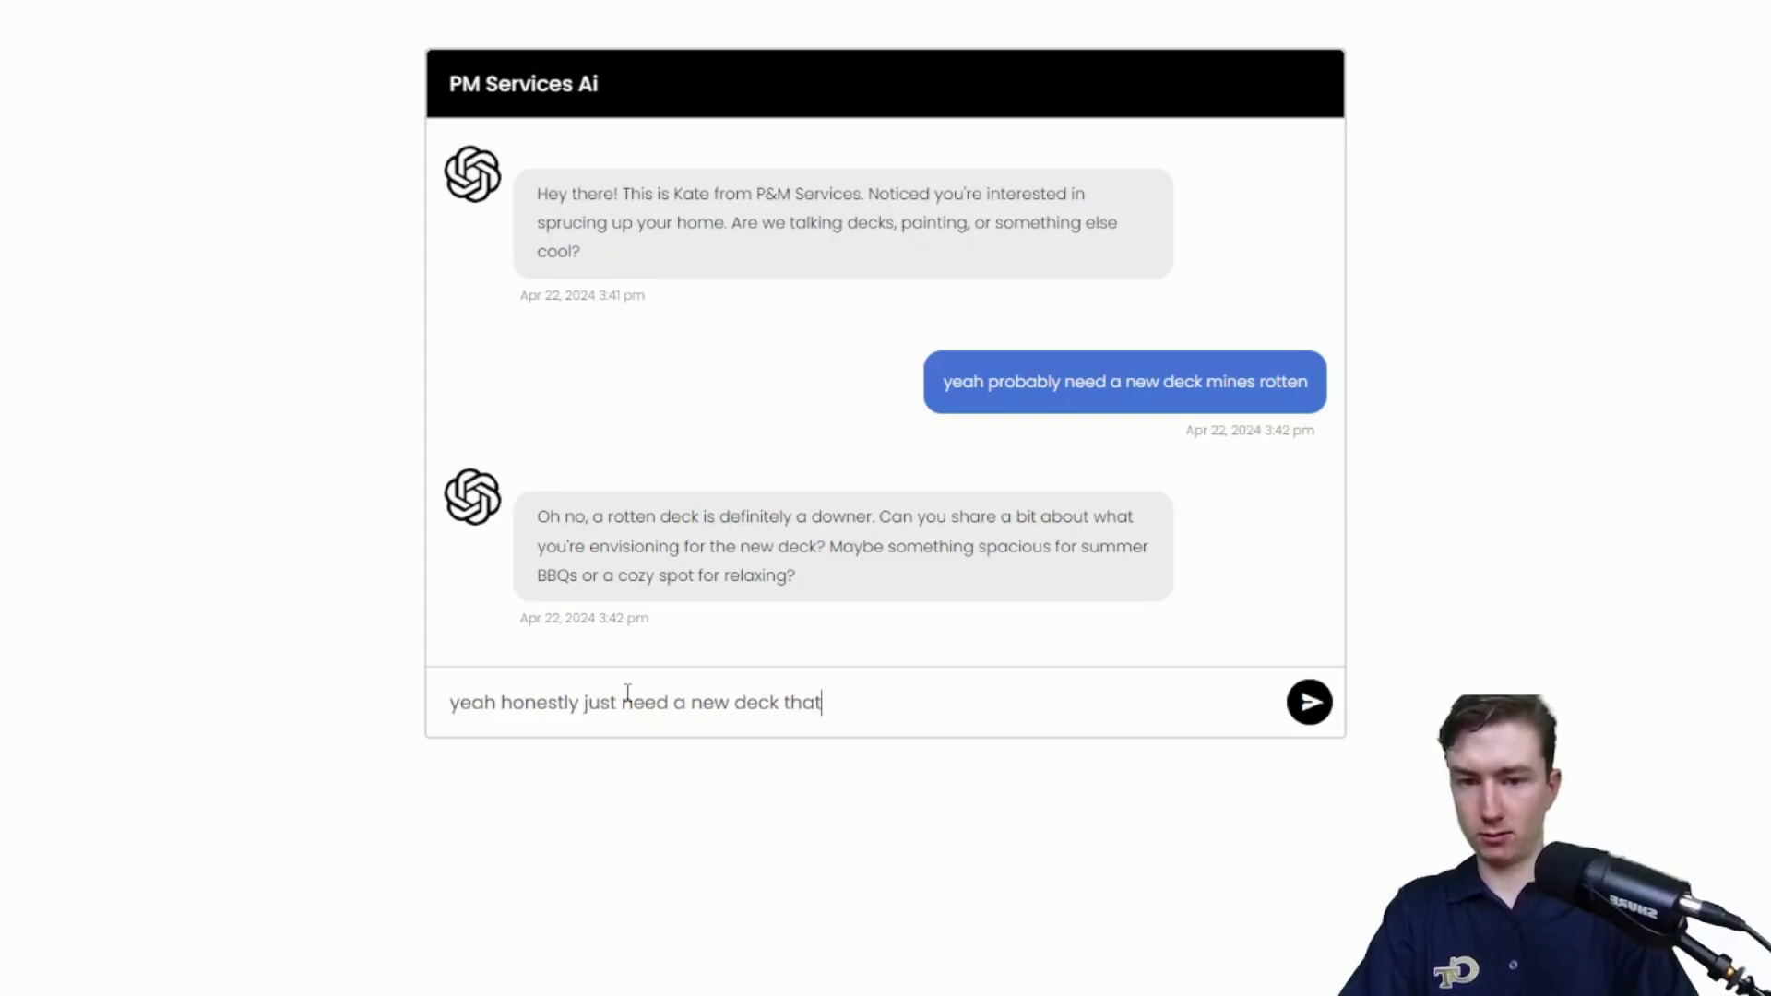
# - Finish and send the reply 'doesnt have to be fancy' to the demo bot
pyautogui.press('BackSpace')
pyautogui.press('BackSpace')
pyautogui.press('BackSpace')
pyautogui.write('doesnt have to ')
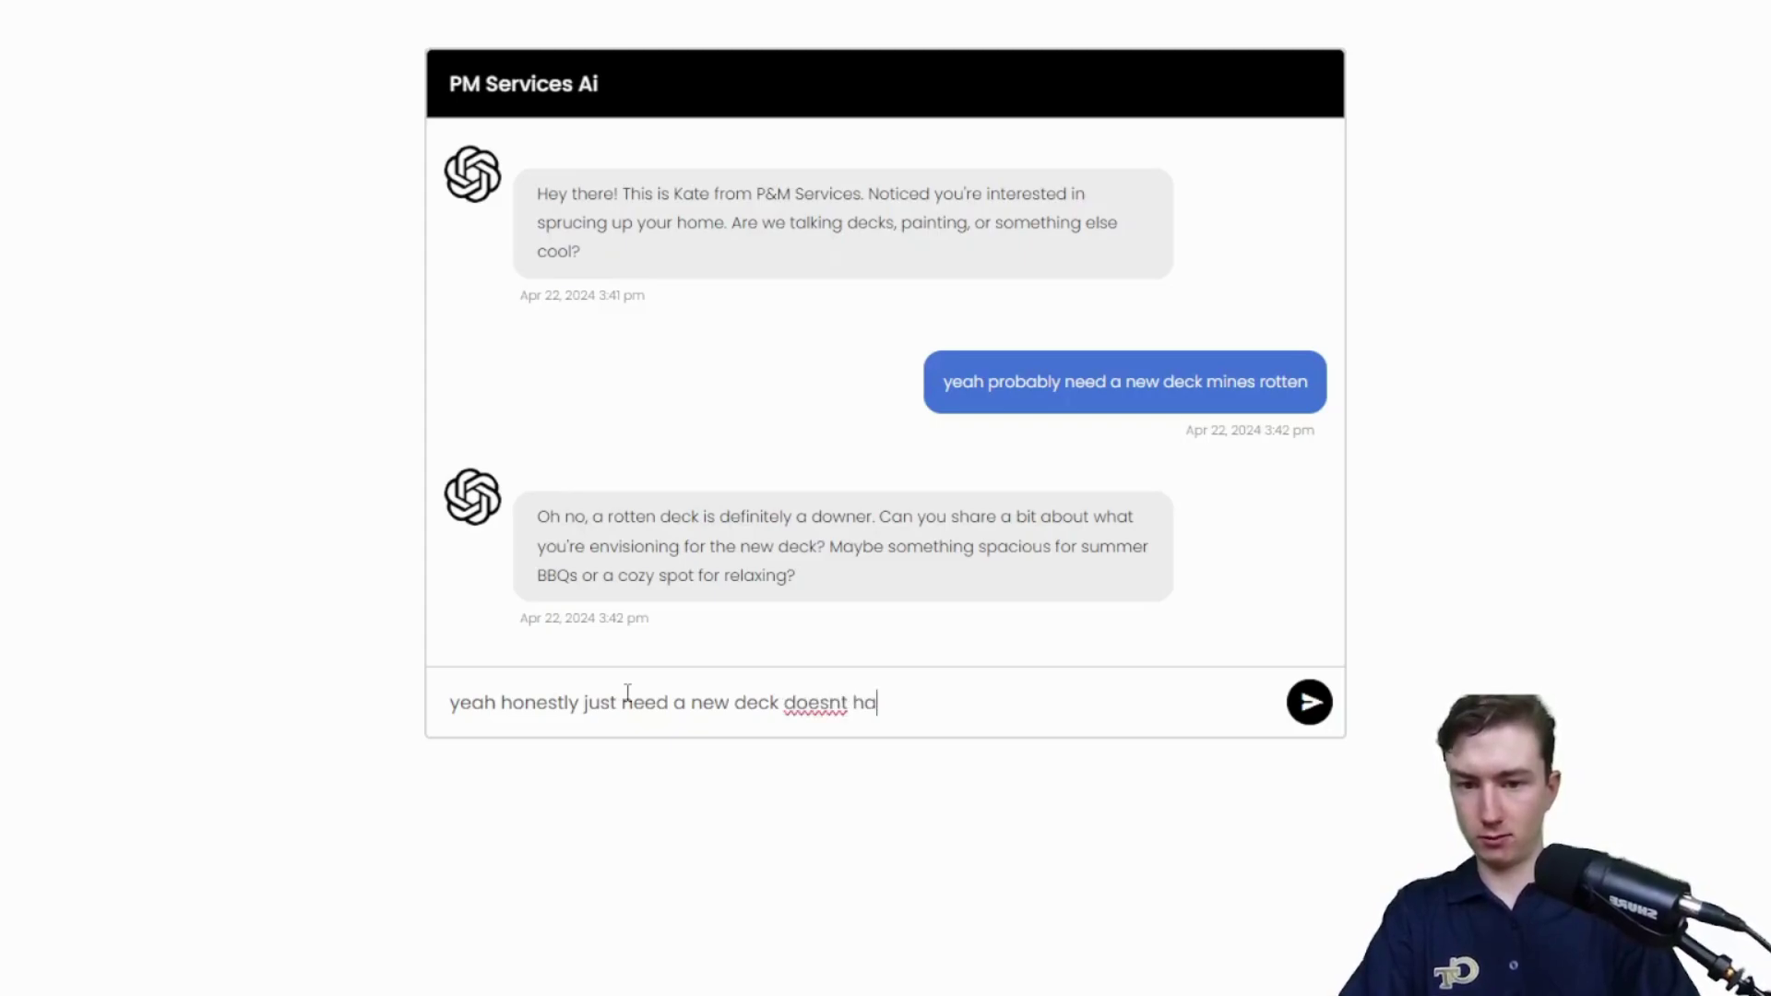
pyautogui.write('be fancy')
pyautogui.press('Return')
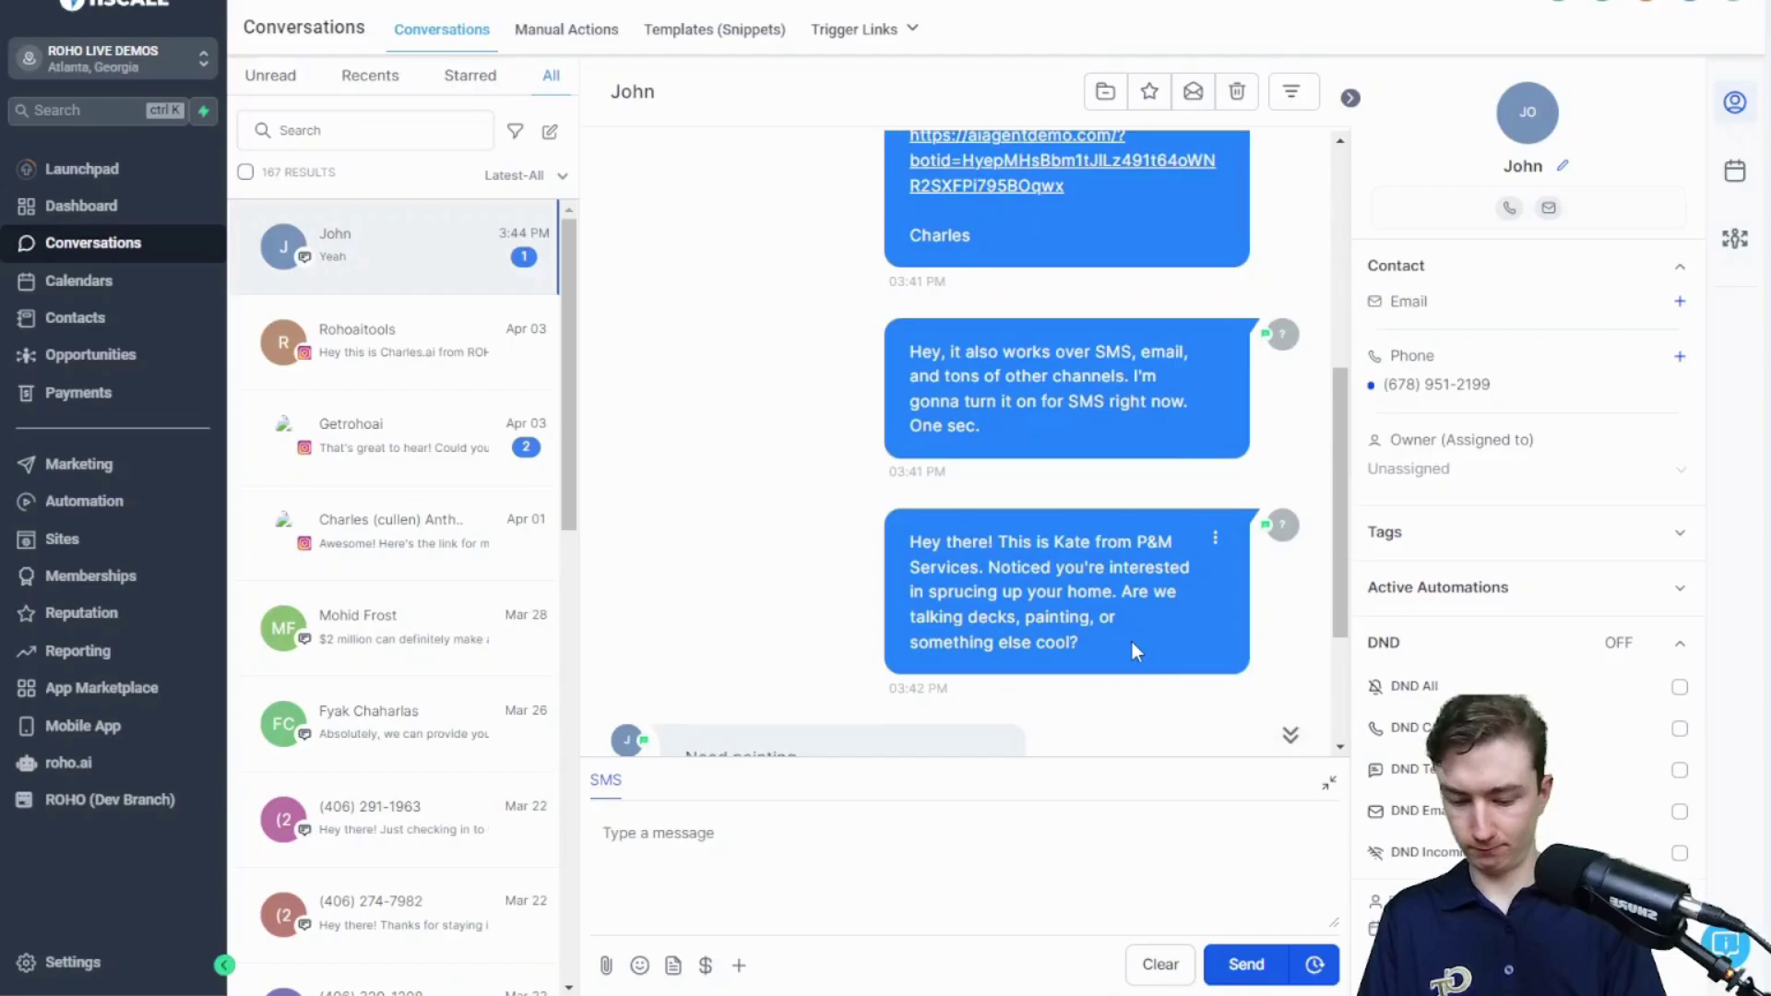
# - Scroll the lead's thread to the kitchen-painting messages and the bot's reply, then focus the reply box
pyautogui.scroll(-2, 1132, 642)
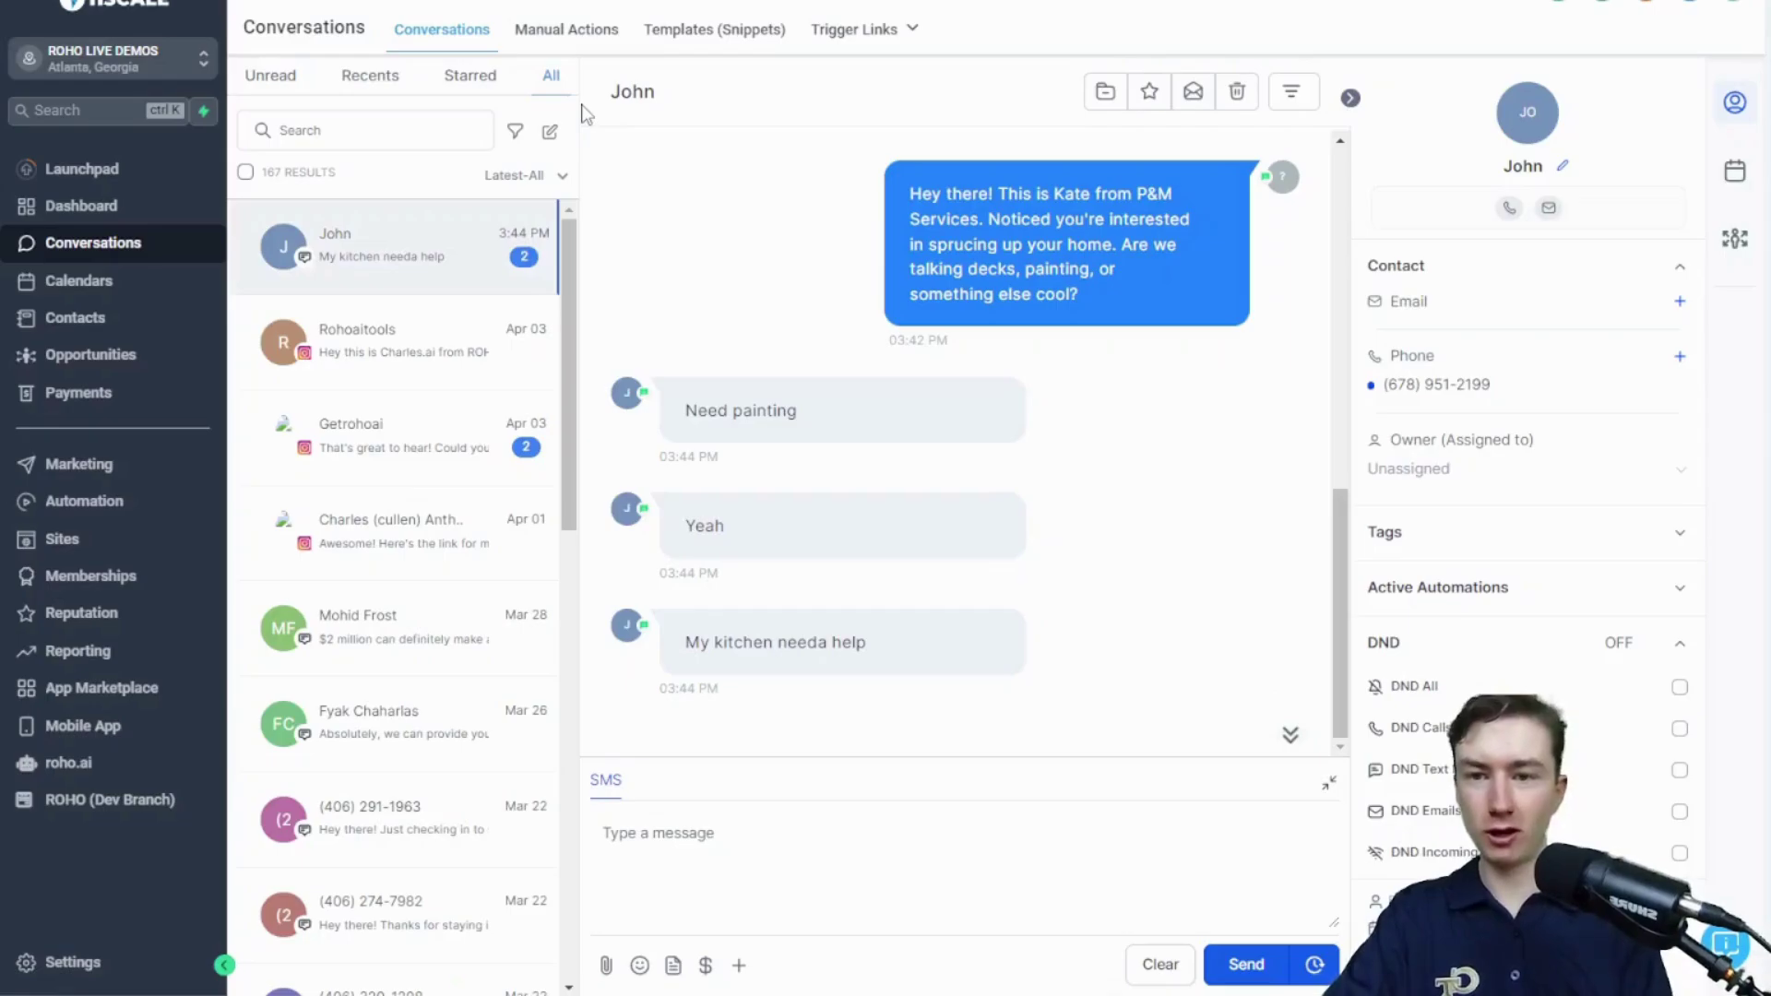
pyautogui.doubleClick(719, 532)
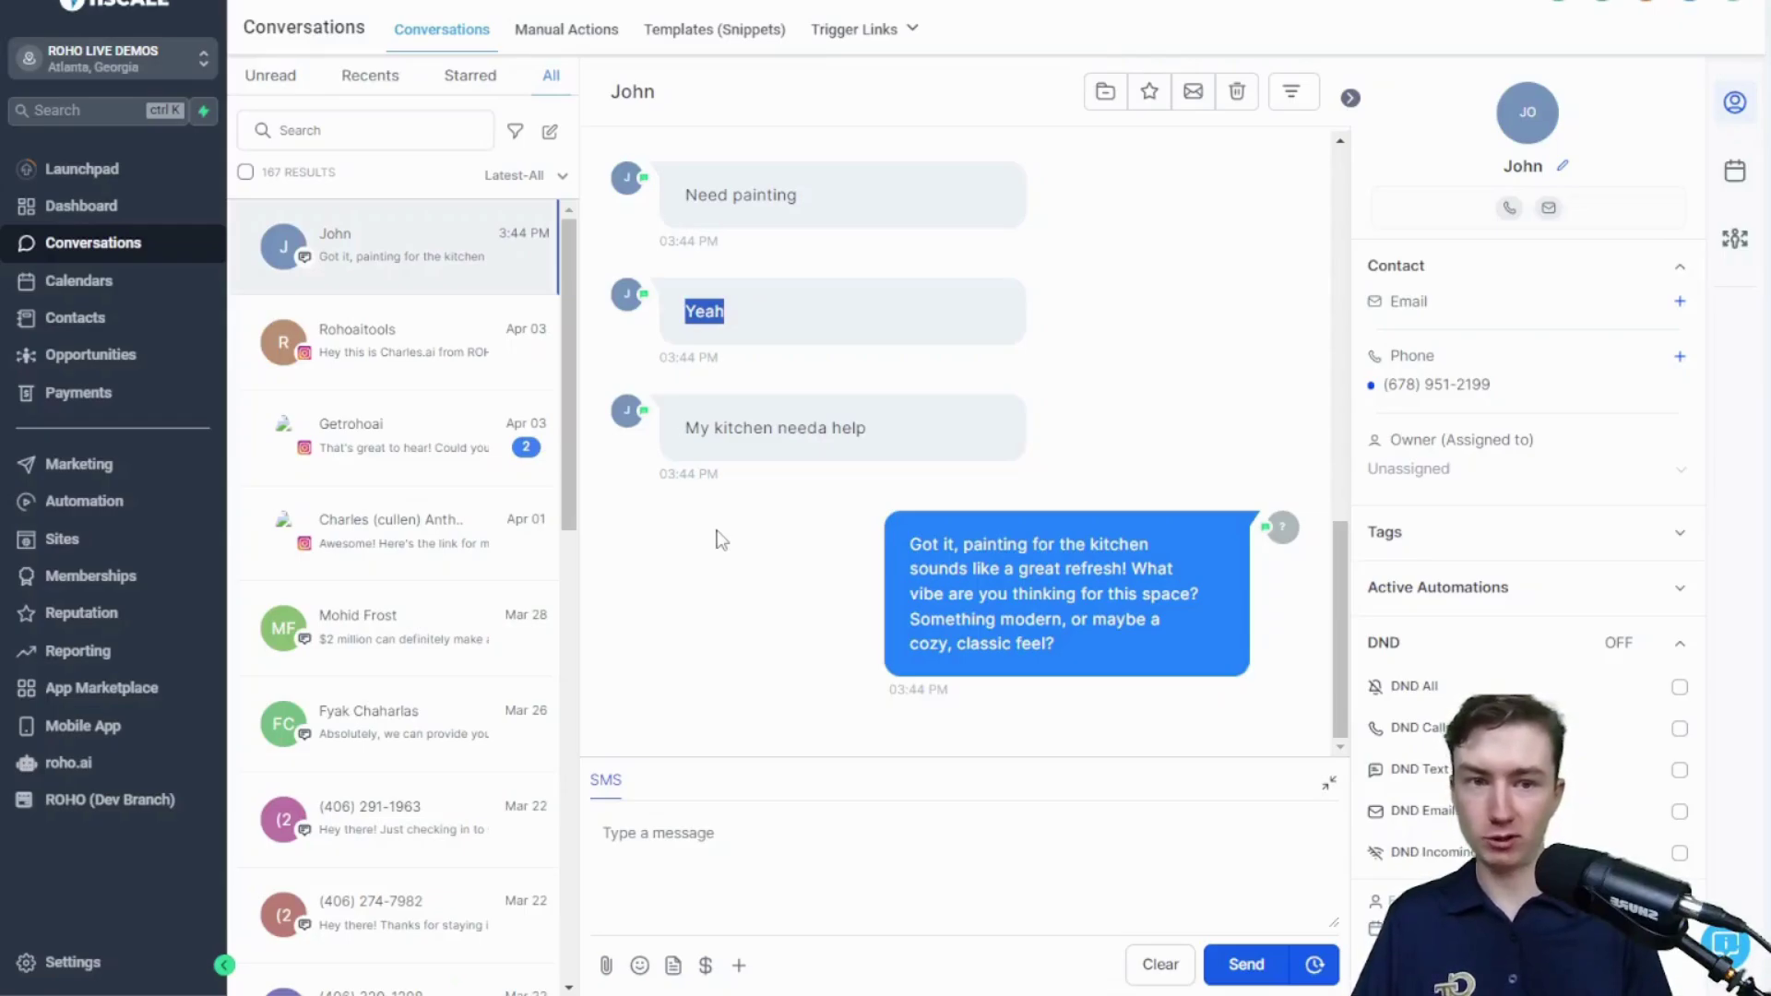
pyautogui.click(721, 541)
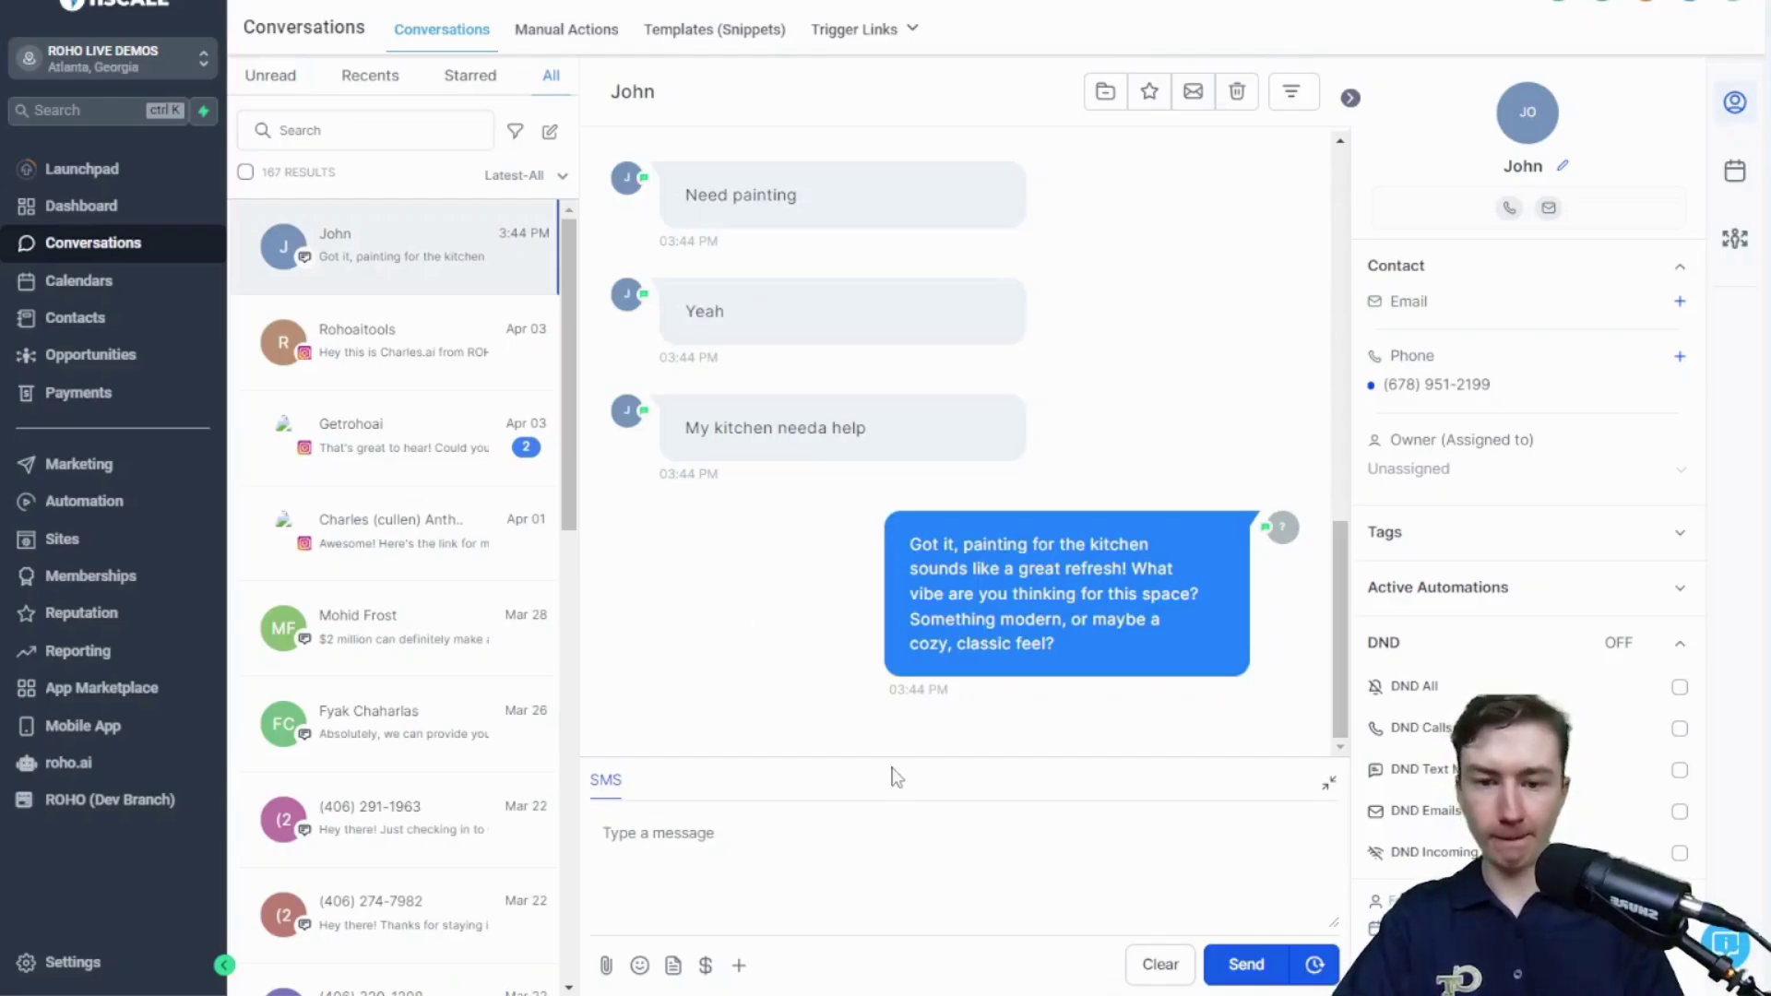
pyautogui.click(740, 822)
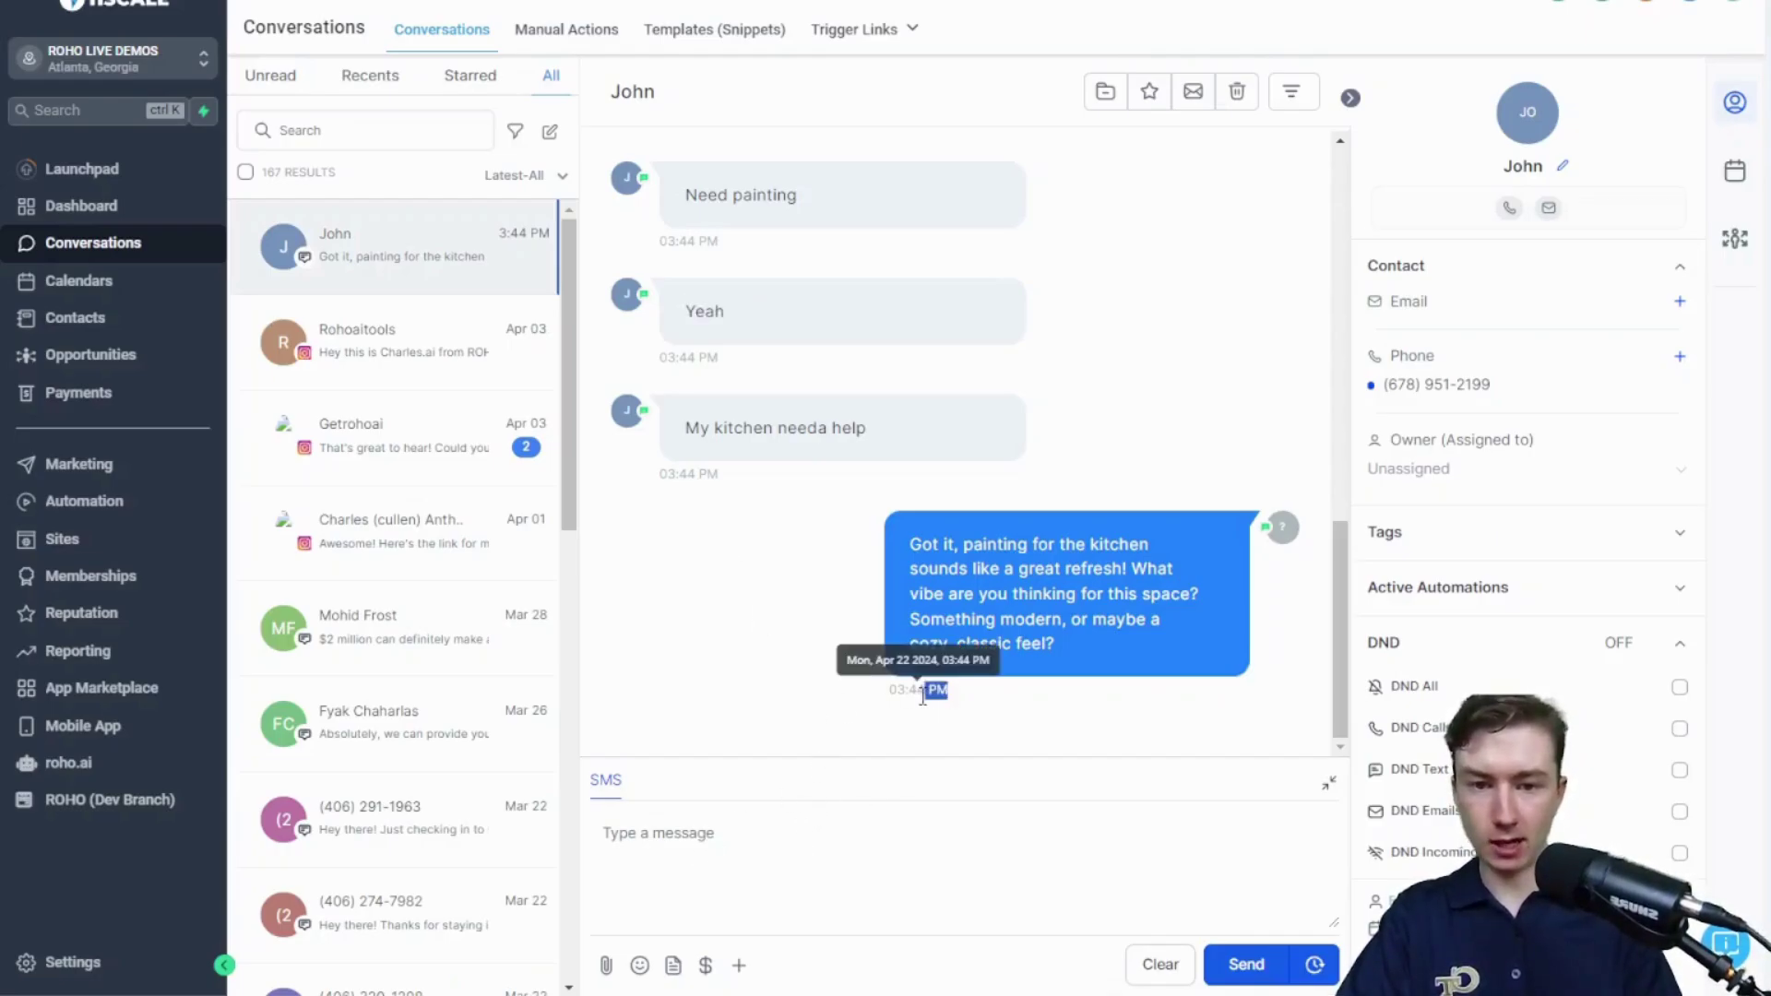